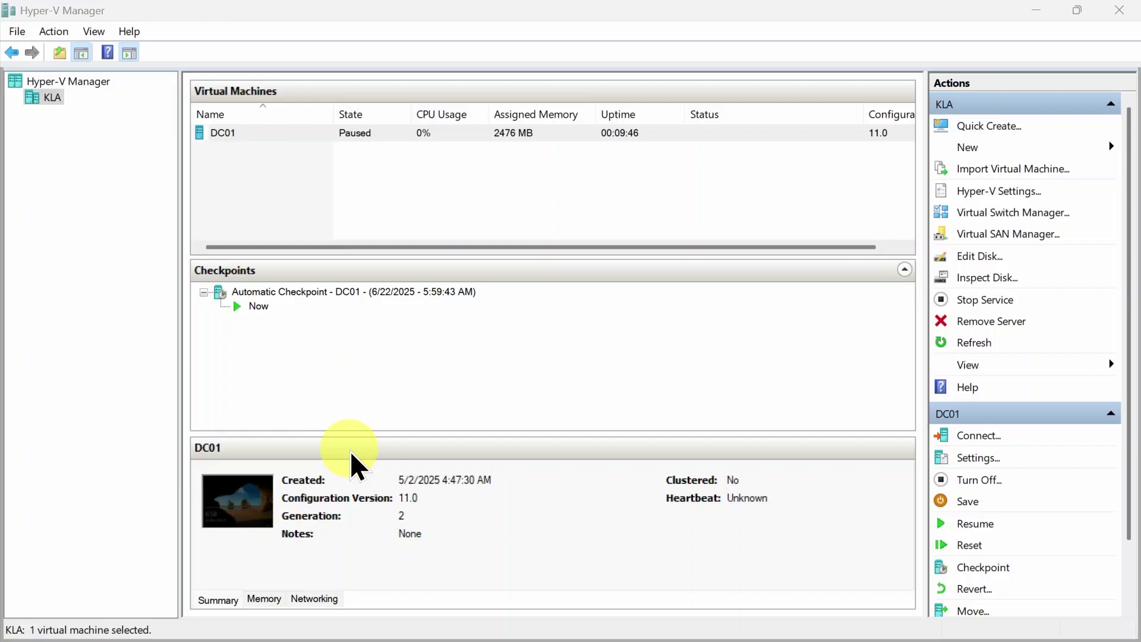
Start the New Virtual Machine wizard on the KLA host
{"action": "left_click", "coordinate": [80, 216]}
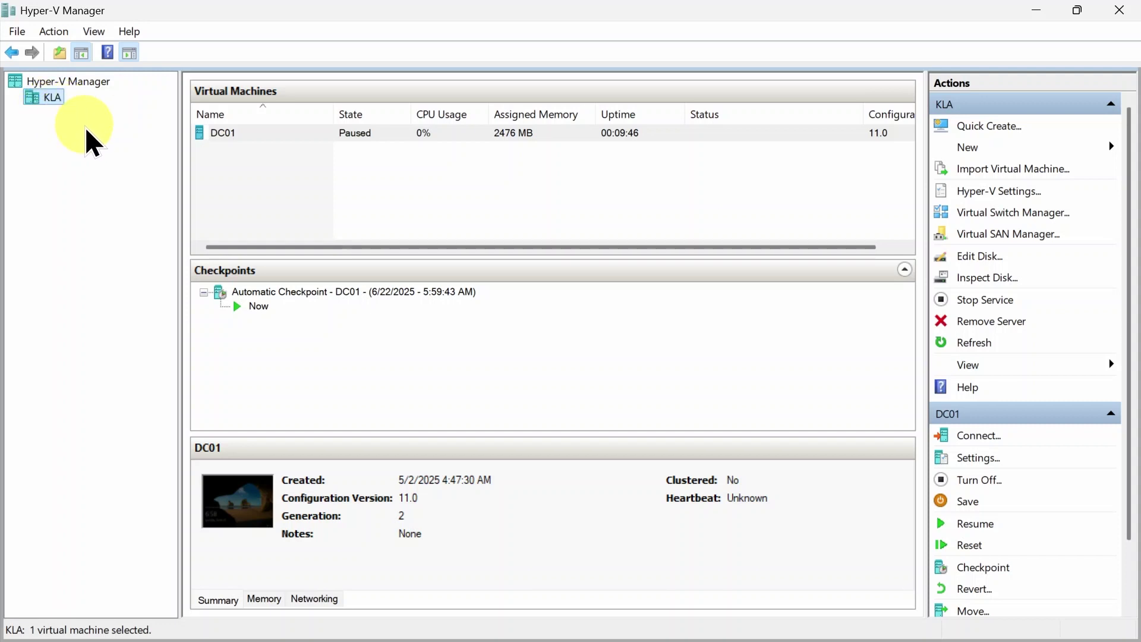
{"action": "right_click", "coordinate": [47, 97]}
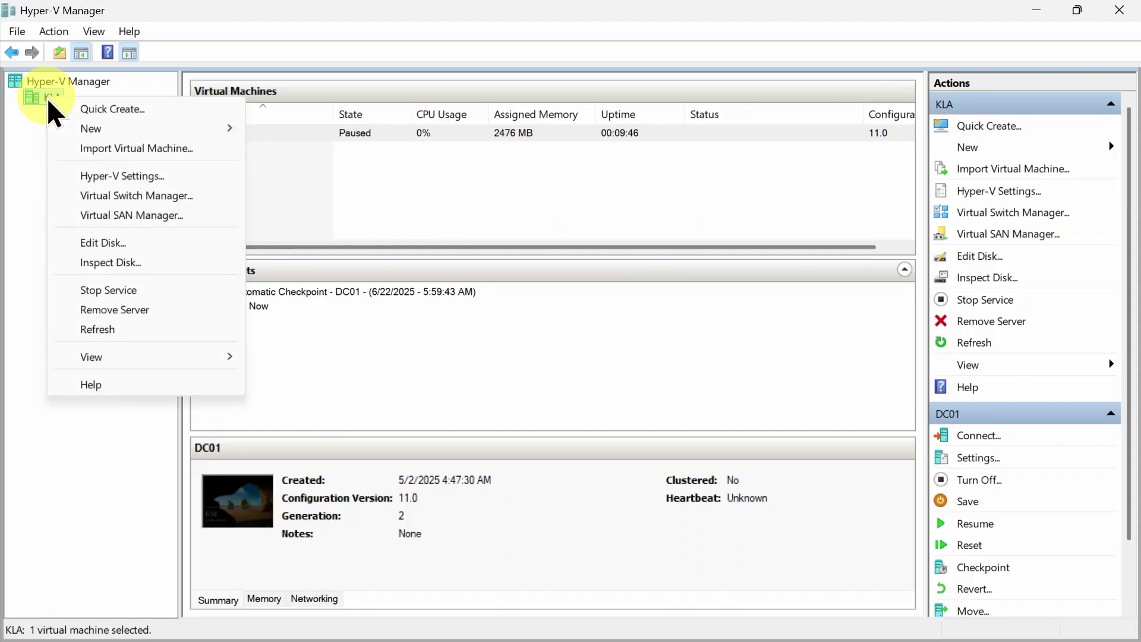
{"action": "mouse_move", "coordinate": [101, 133]}
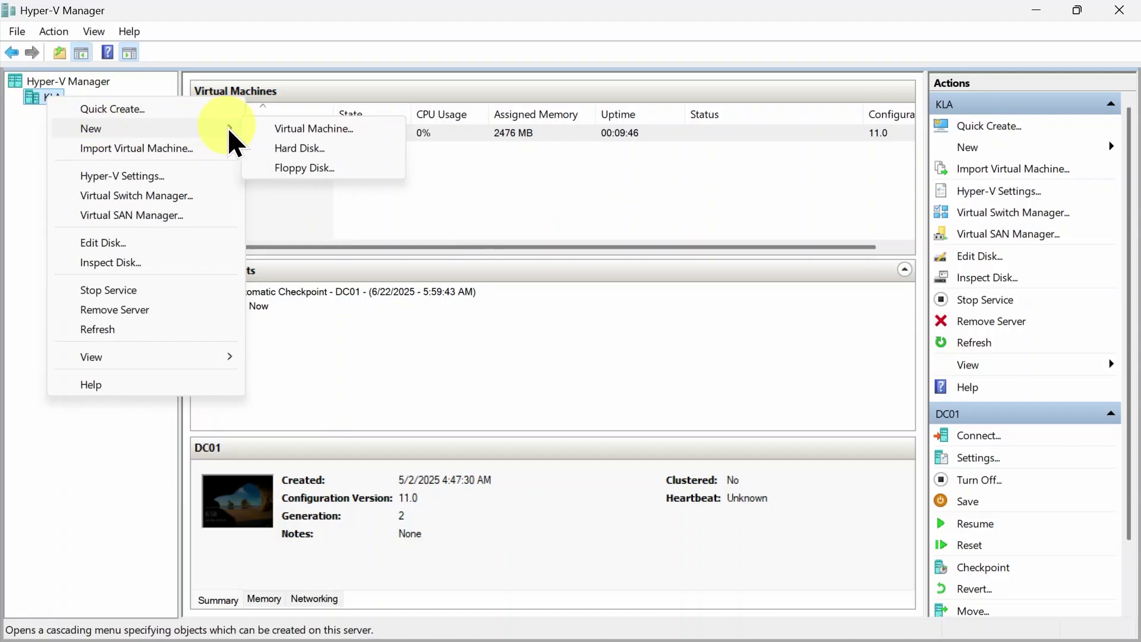
{"action": "left_click", "coordinate": [290, 129]}
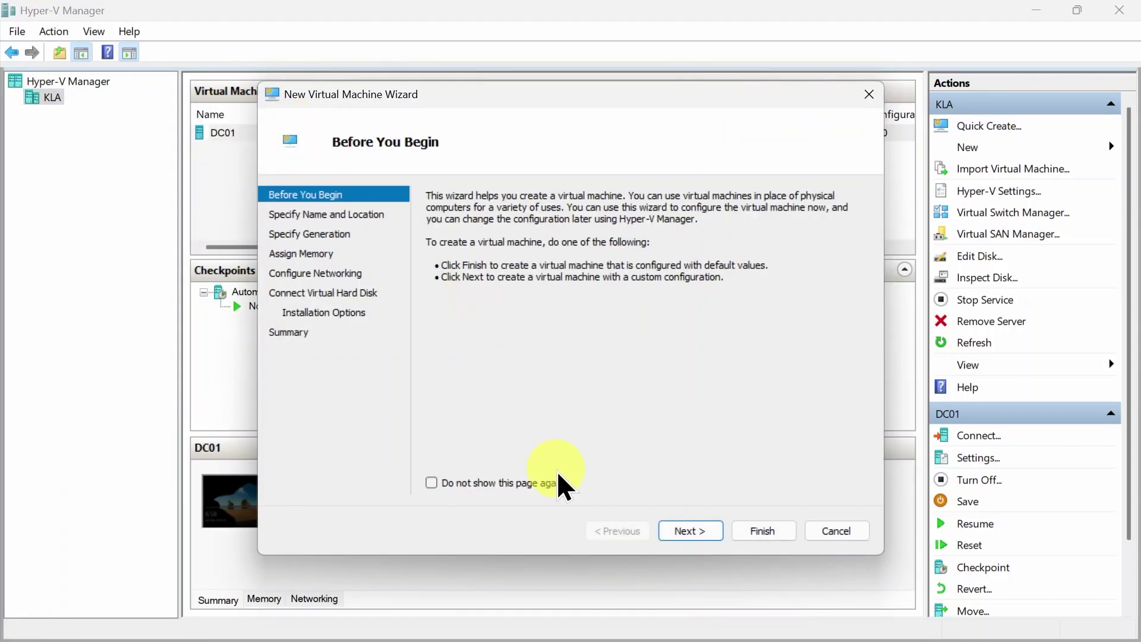
Name the new virtual machine Client01 and continue to the generation step
{"action": "left_click", "coordinate": [688, 528]}
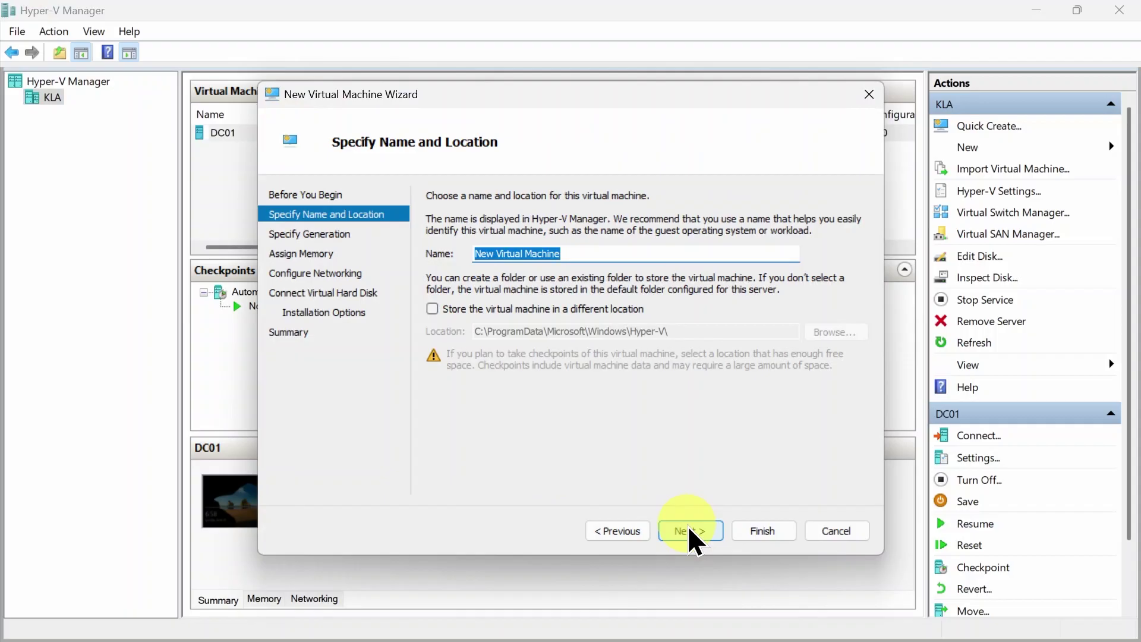
{"action": "key", "text": "BackSpace"}
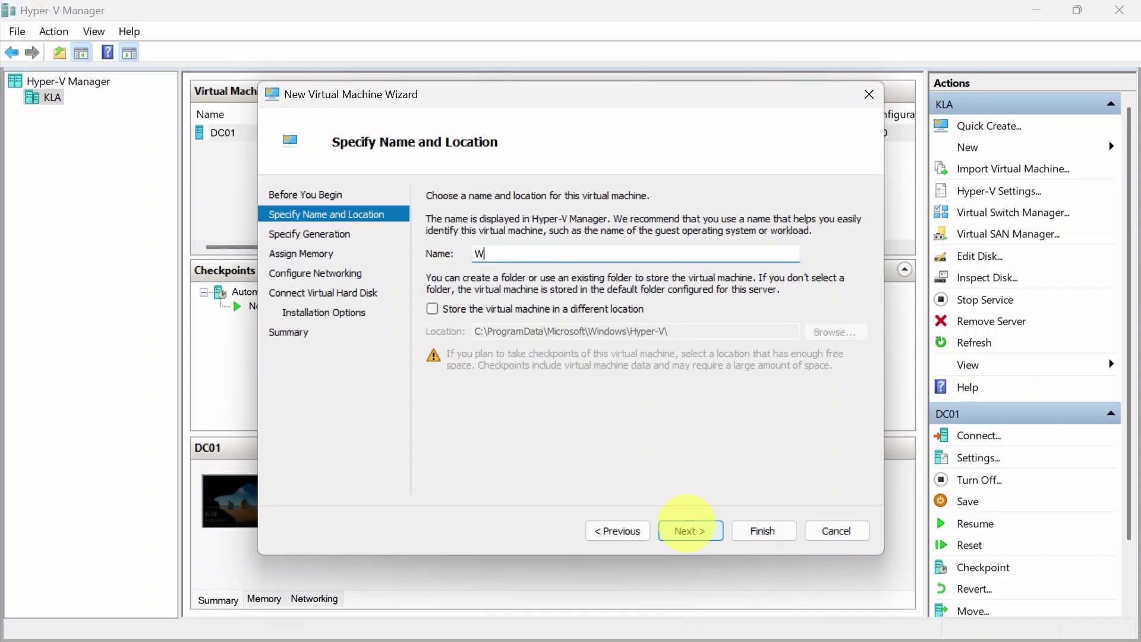
{"action": "type", "text": "Client01"}
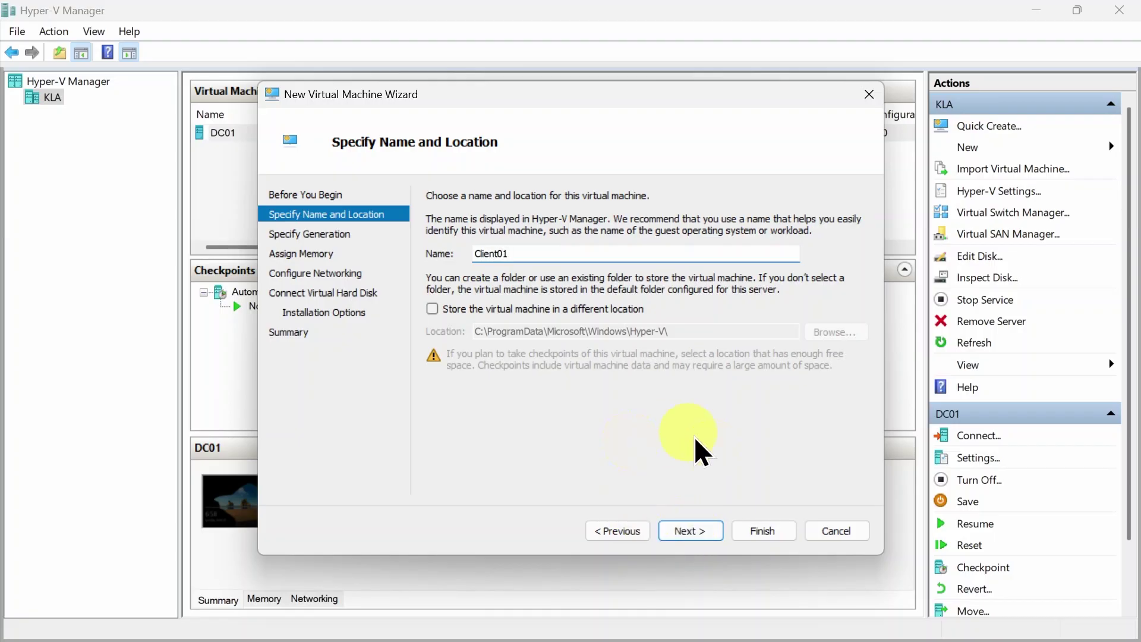
{"action": "left_click", "coordinate": [682, 530]}
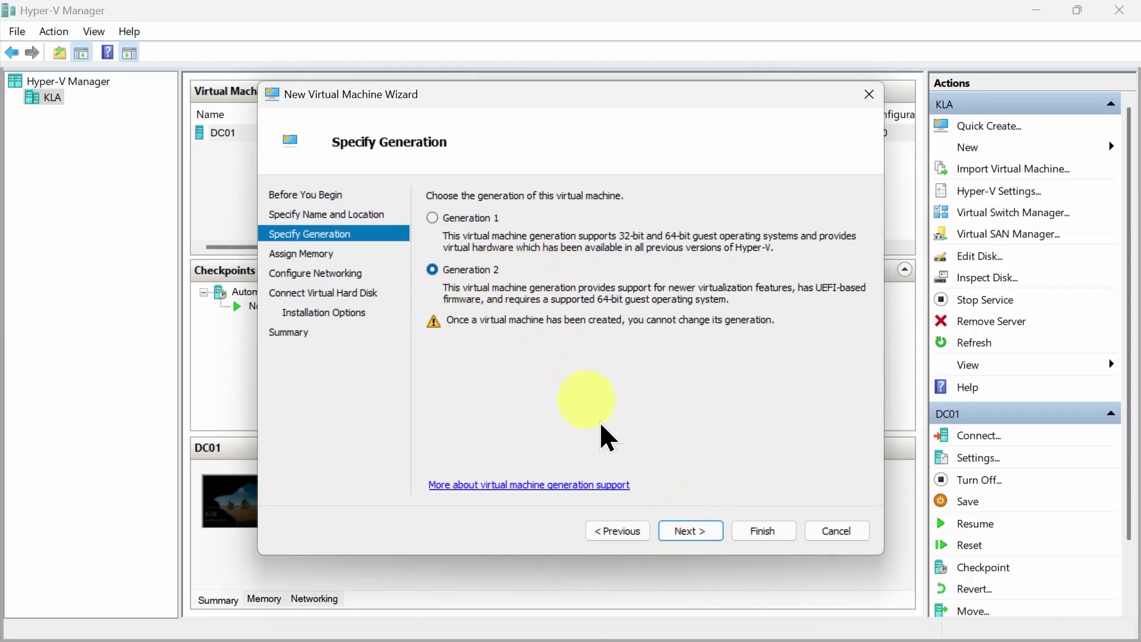
Keep Generation 2 and 4096 MB startup memory, and connect the network adapter to External
{"action": "left_click", "coordinate": [690, 530]}
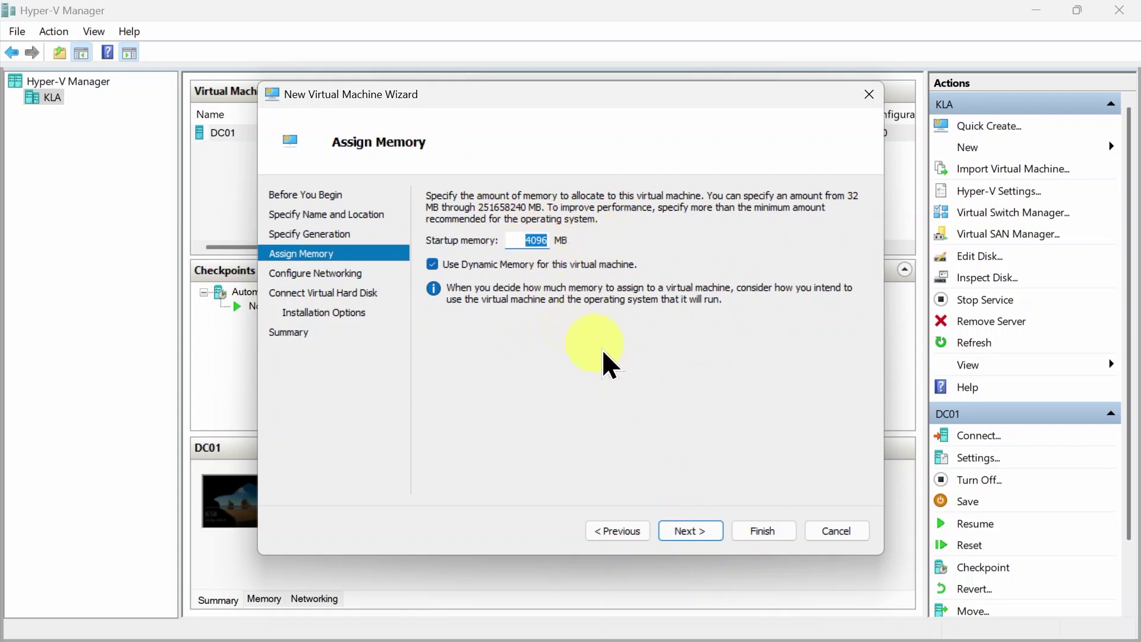
{"action": "left_click", "coordinate": [688, 530]}
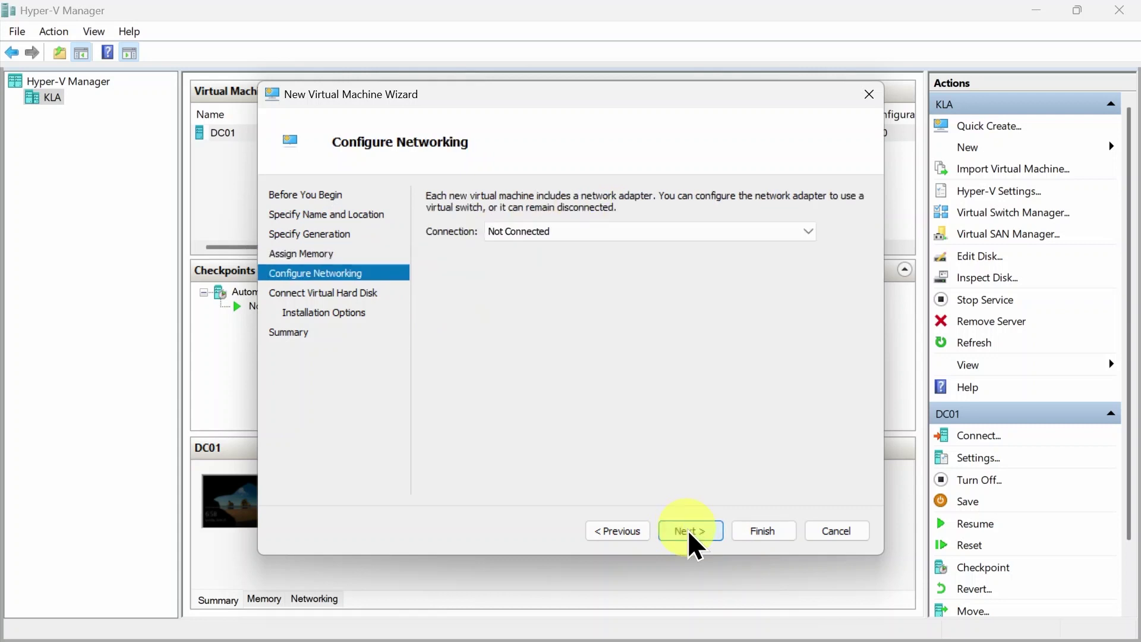
{"action": "left_click", "coordinate": [782, 234]}
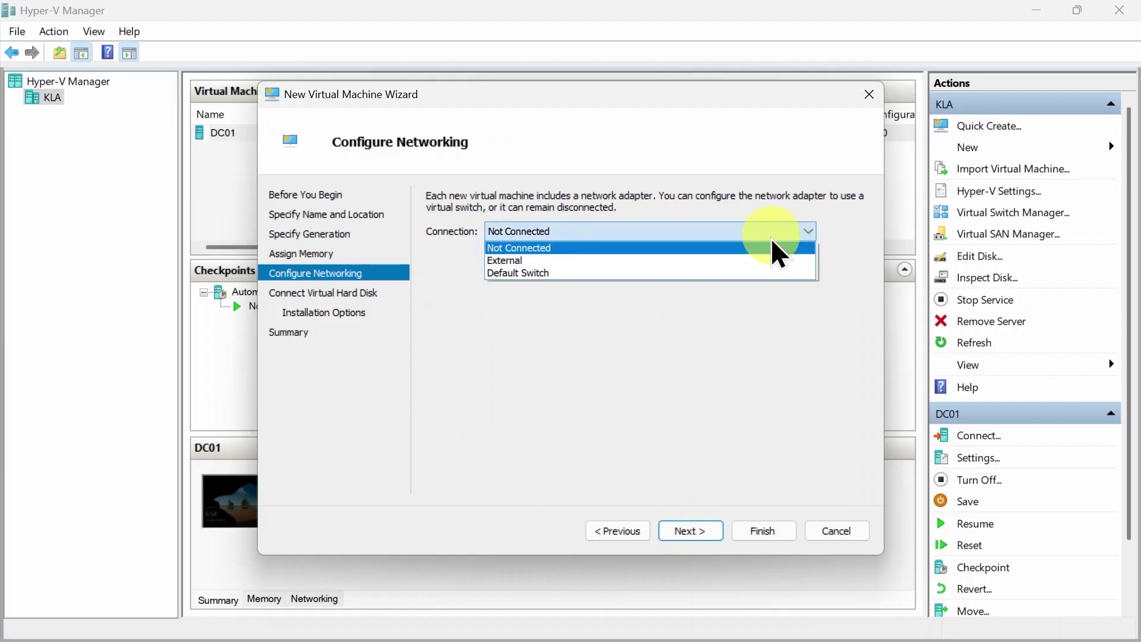
{"action": "left_click", "coordinate": [502, 263]}
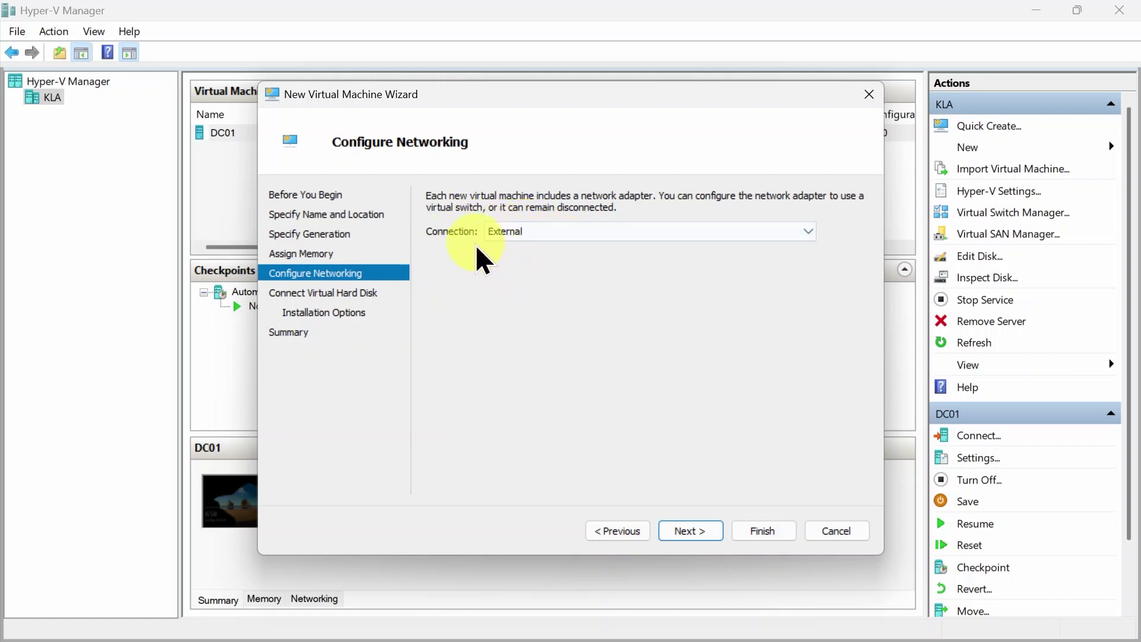
Accept the default 127 GB Client01.vhdx disk, install the OS later, and finish creating Client01
{"action": "left_click", "coordinate": [682, 526]}
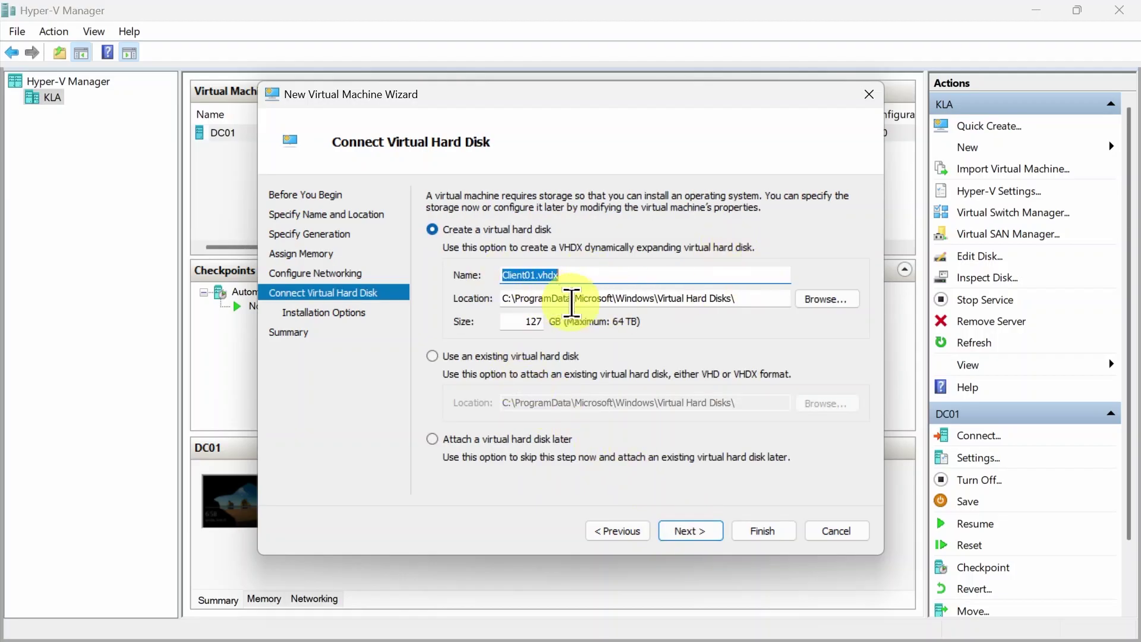
{"action": "left_click", "coordinate": [689, 529]}
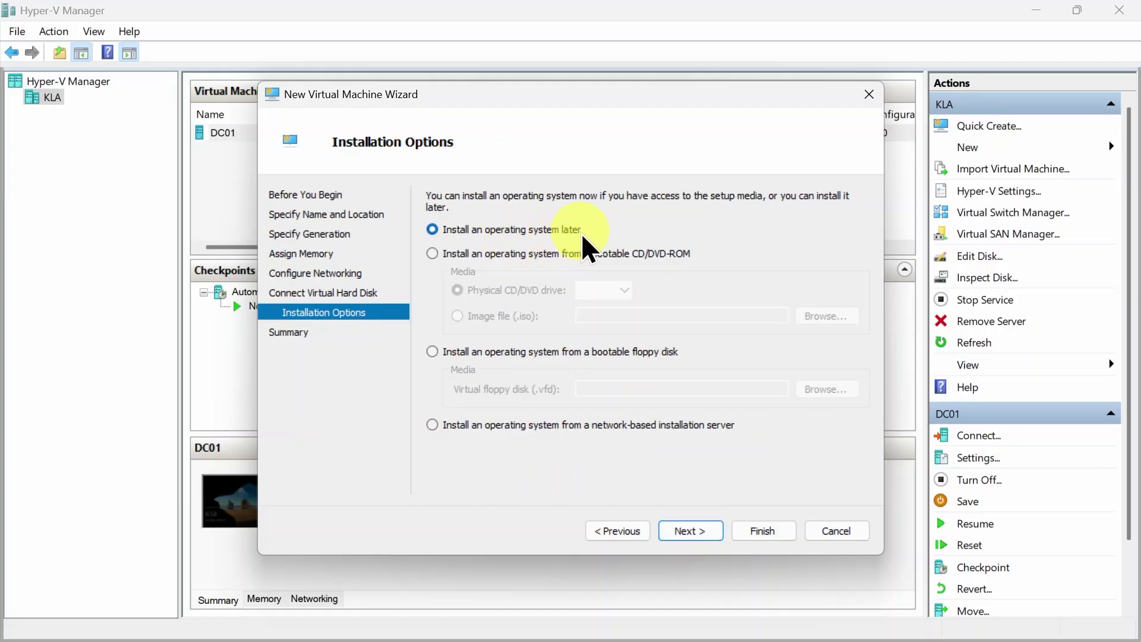
{"action": "left_click", "coordinate": [689, 529]}
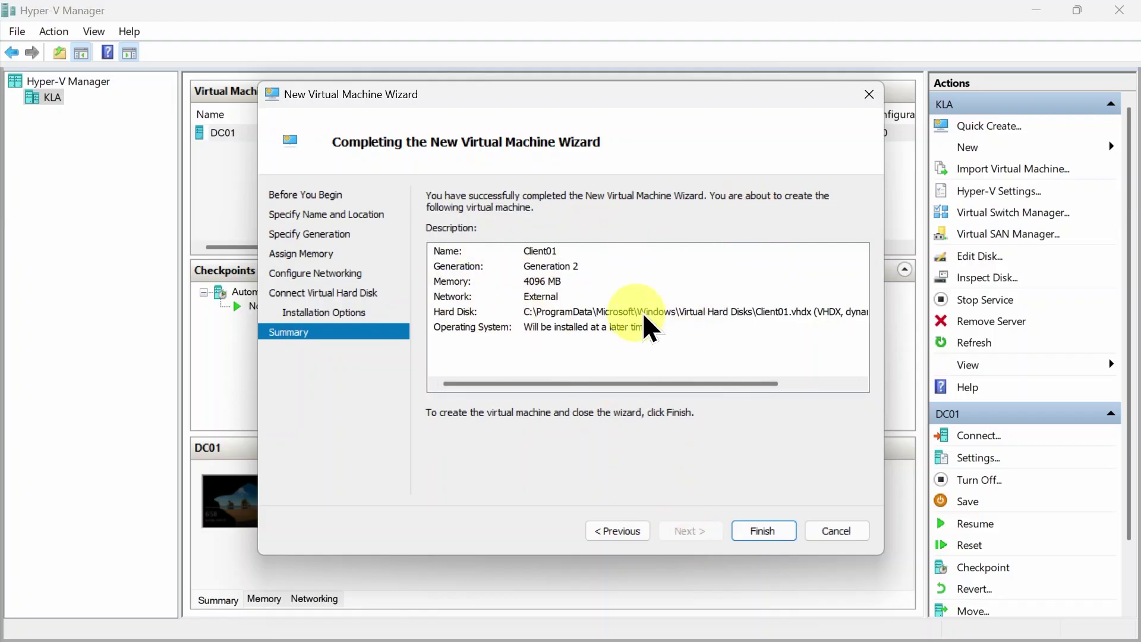
{"action": "left_click", "coordinate": [759, 529]}
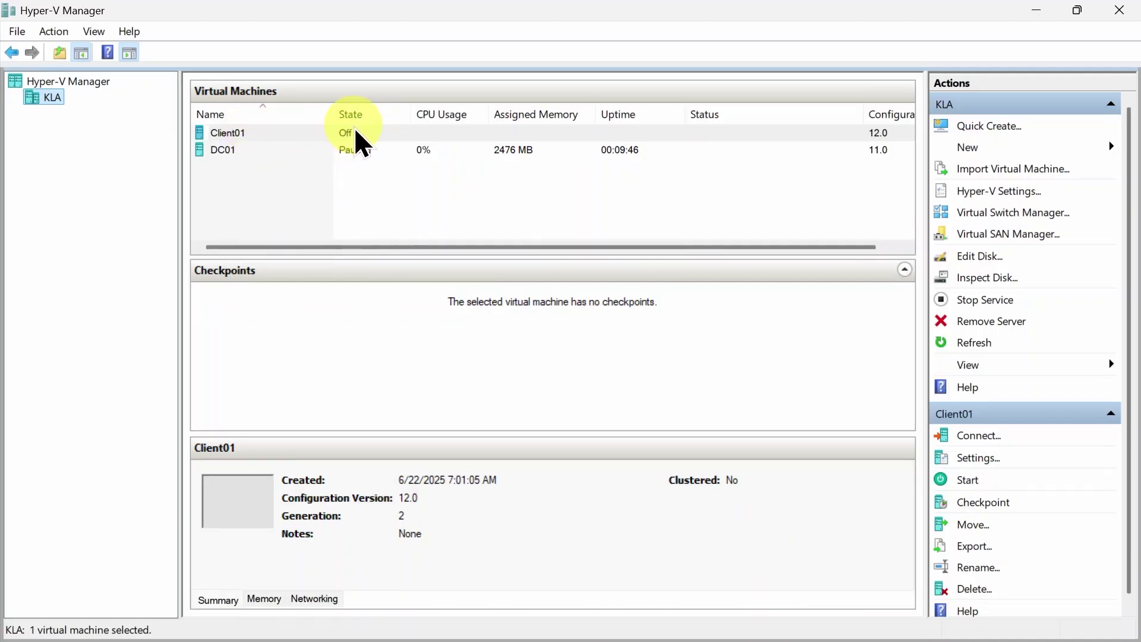
Open Client01's settings and review its 4096 MB memory and 8 virtual processors
{"action": "left_click", "coordinate": [262, 130]}
{"action": "left_click", "coordinate": [282, 202]}
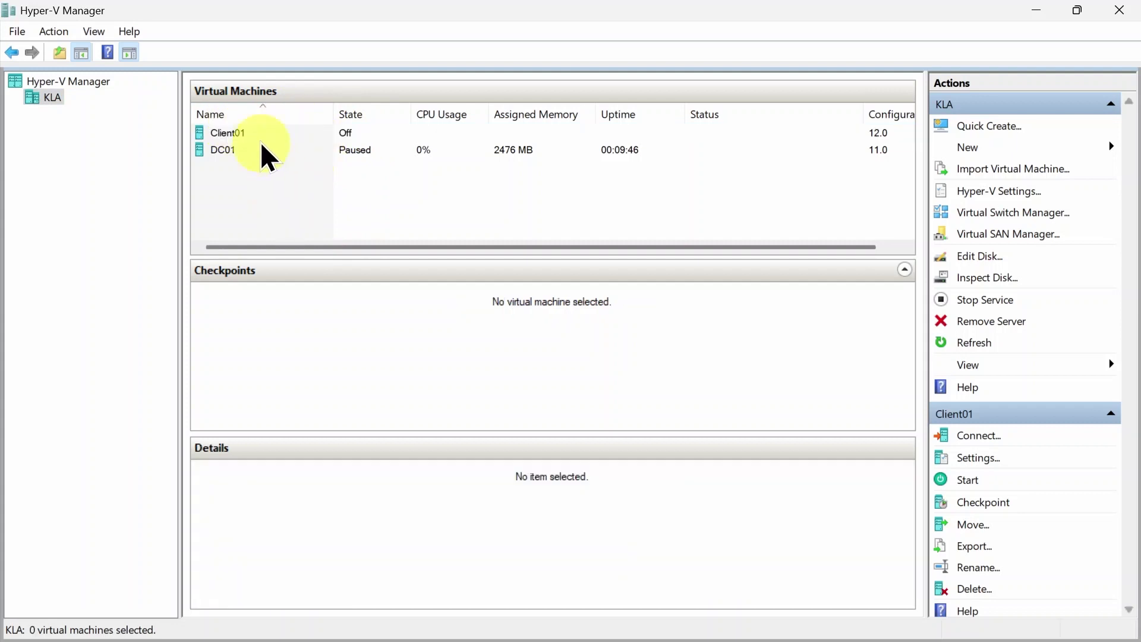
{"action": "left_click", "coordinate": [248, 133]}
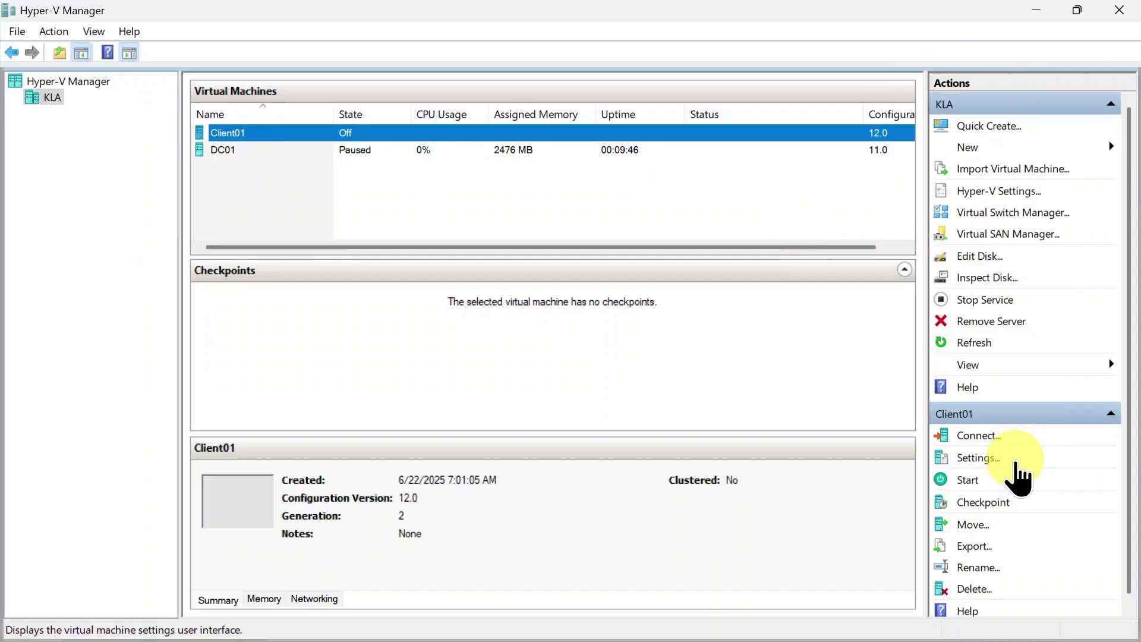
{"action": "left_click", "coordinate": [973, 458]}
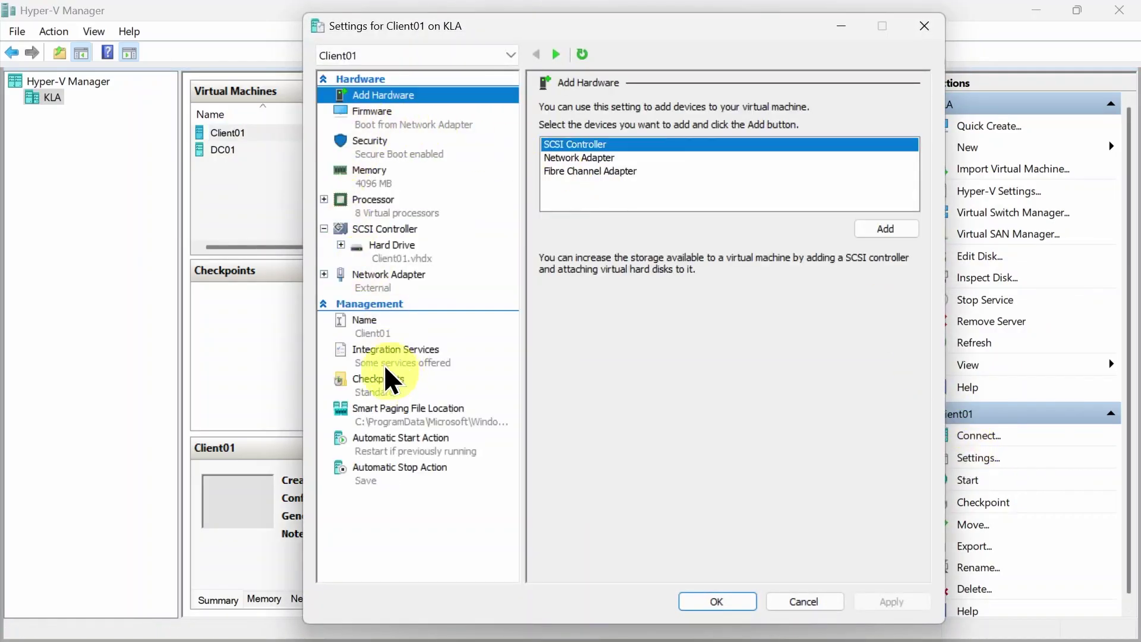
{"action": "left_click", "coordinate": [375, 180]}
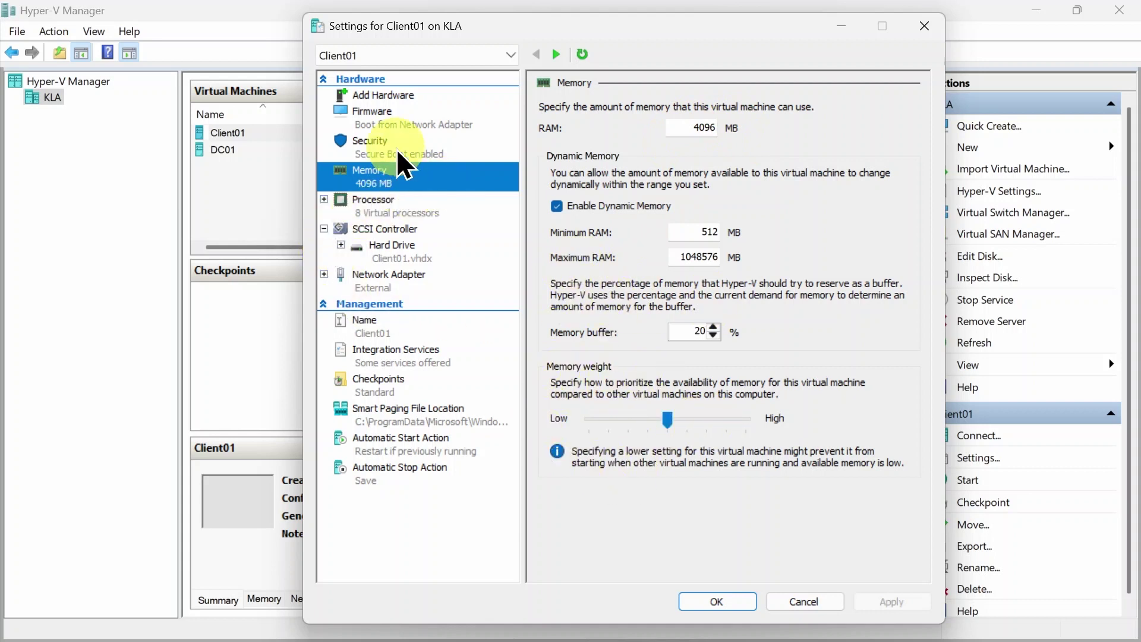
{"action": "left_click", "coordinate": [363, 213]}
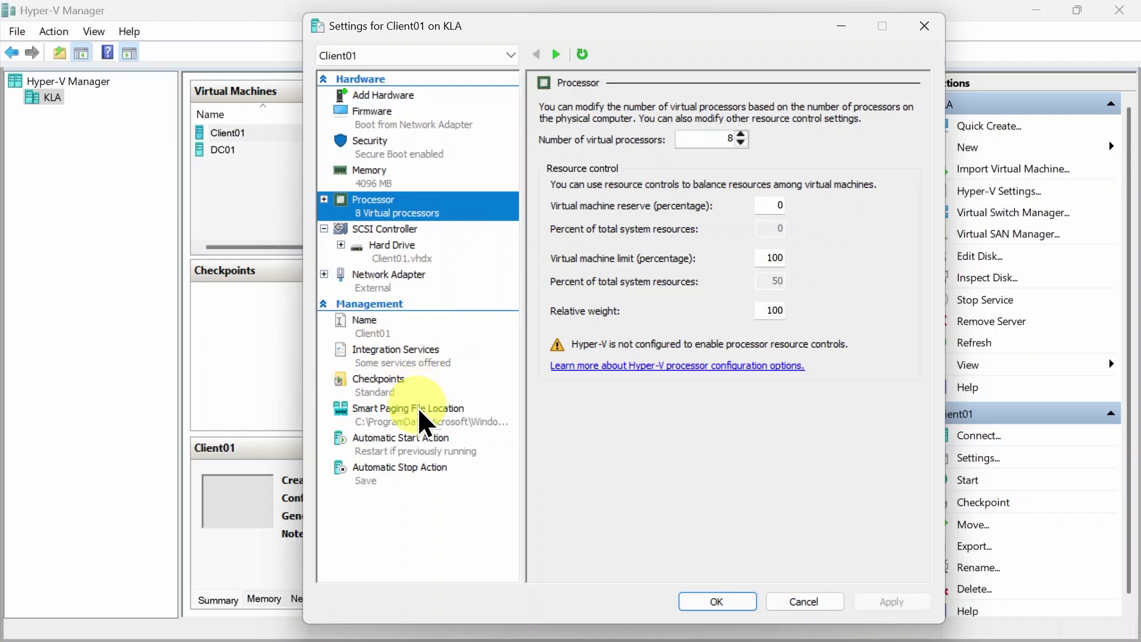
Add a DVD drive to Client01's SCSI controller
{"action": "left_click", "coordinate": [373, 229]}
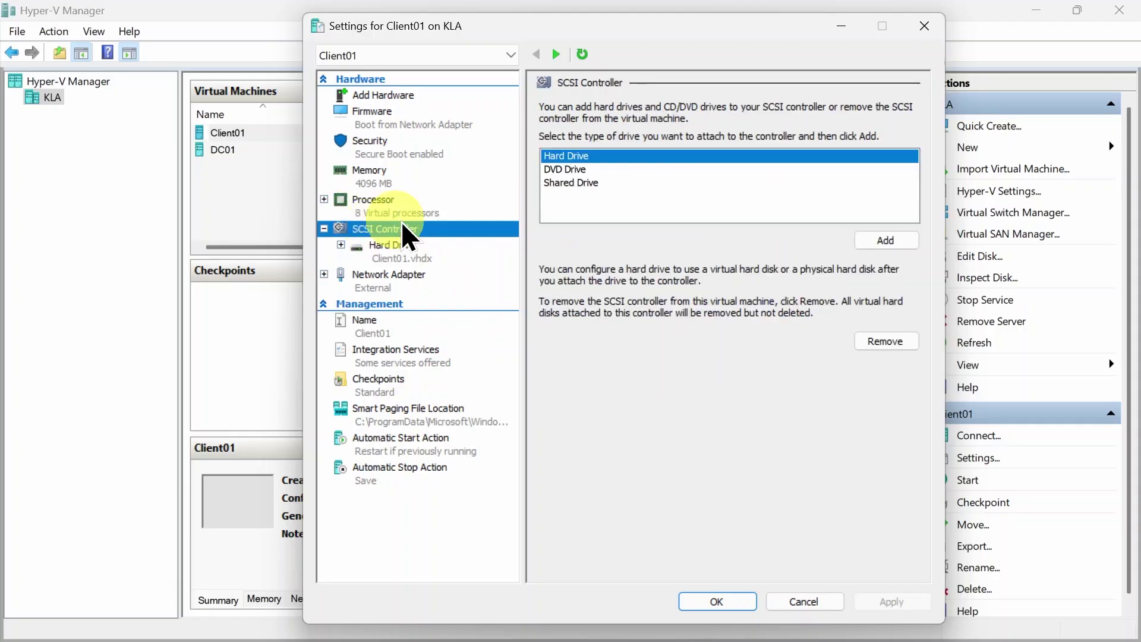
{"action": "left_click", "coordinate": [569, 169]}
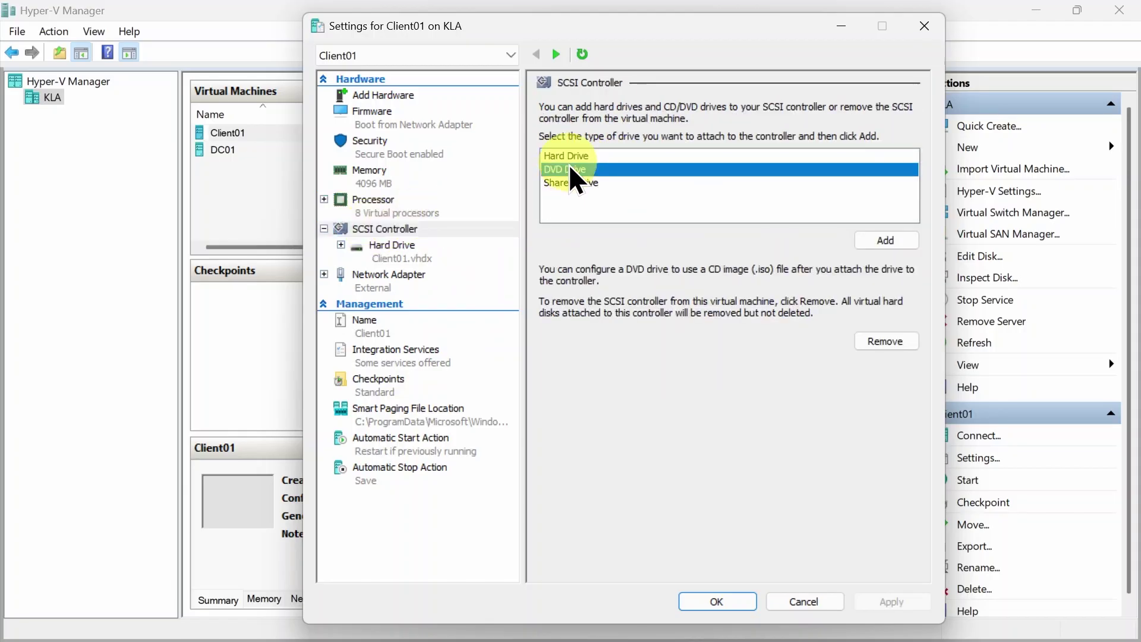
{"action": "left_click", "coordinate": [872, 238]}
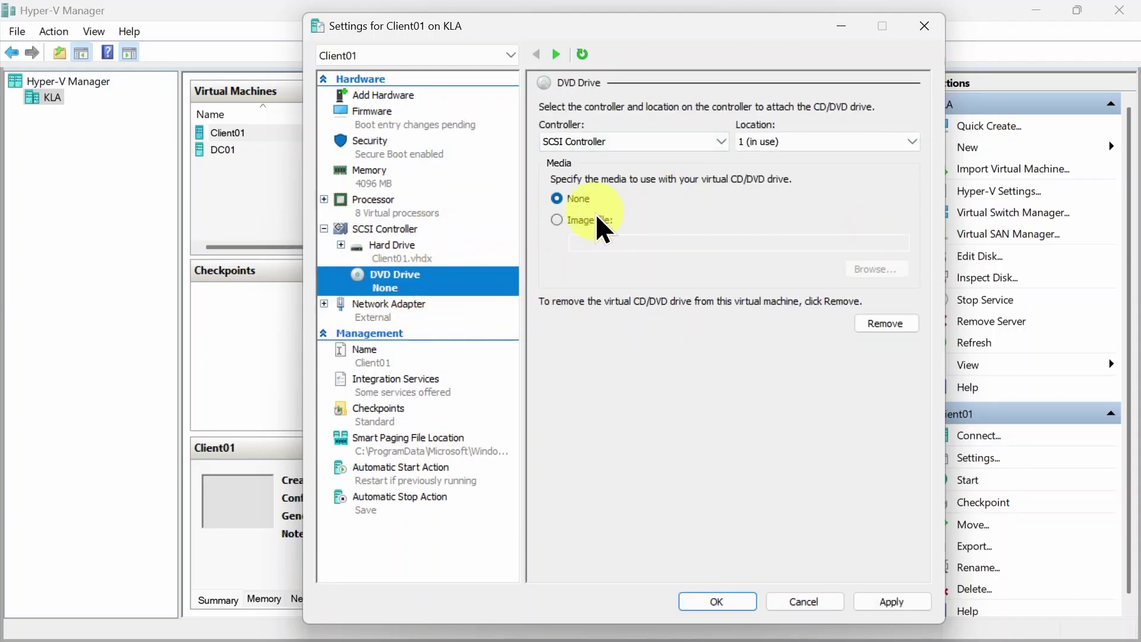
Load Win11_24H2_English_x64.iso from Downloads into the DVD drive and apply the change
{"action": "left_click", "coordinate": [555, 220]}
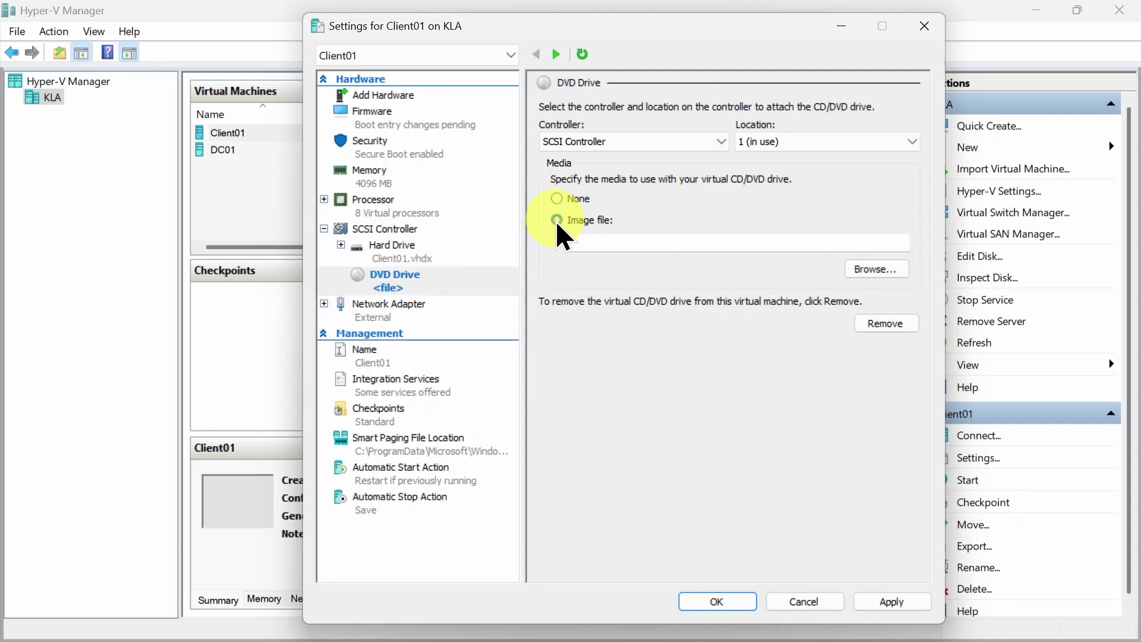
{"action": "left_click", "coordinate": [872, 270]}
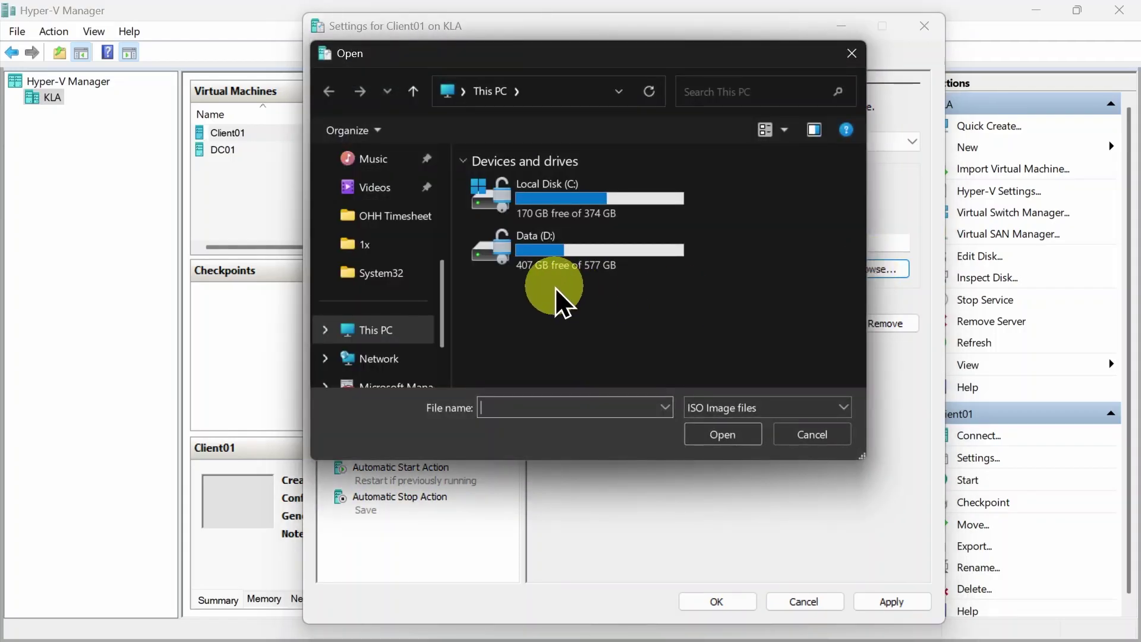
{"action": "double_click", "coordinate": [557, 265]}
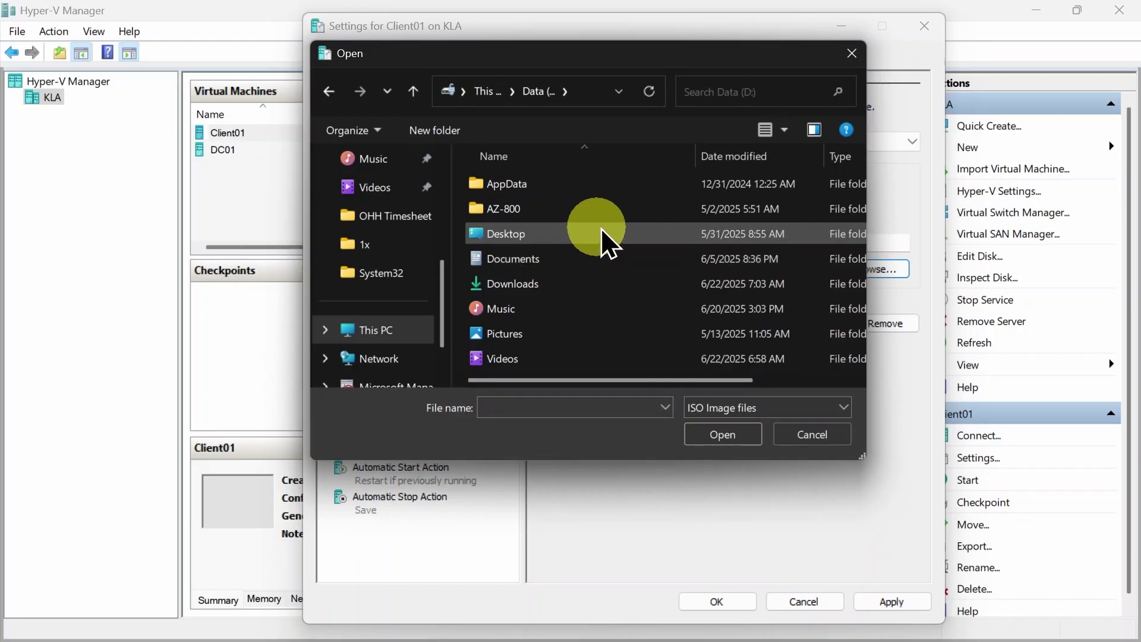
{"action": "double_click", "coordinate": [522, 283]}
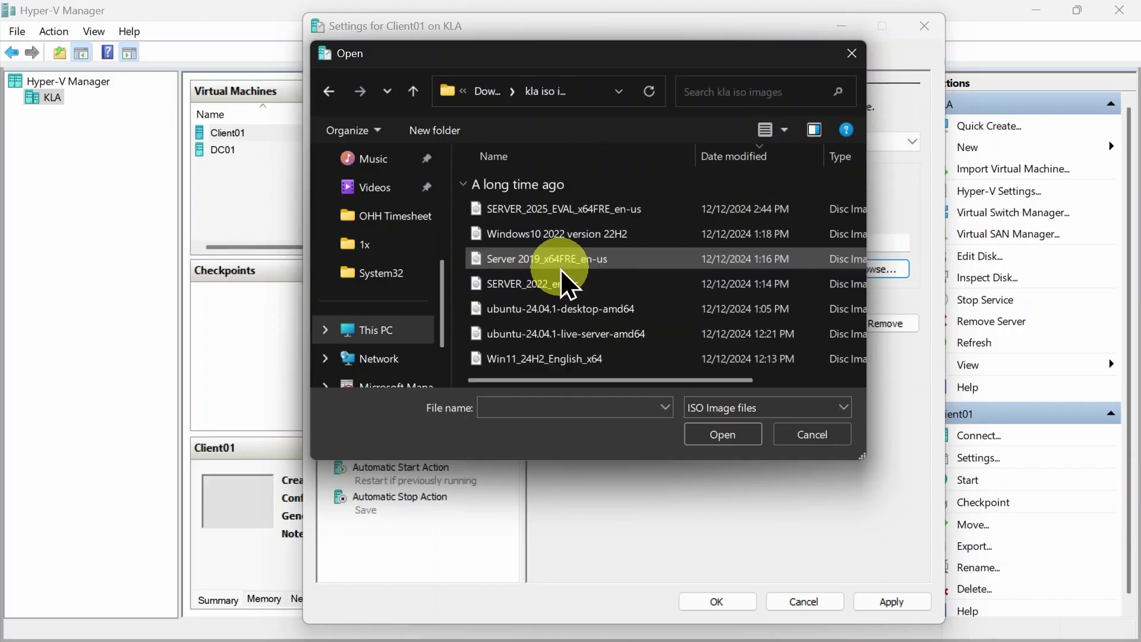
{"action": "left_click", "coordinate": [563, 362]}
{"action": "left_click", "coordinate": [721, 436]}
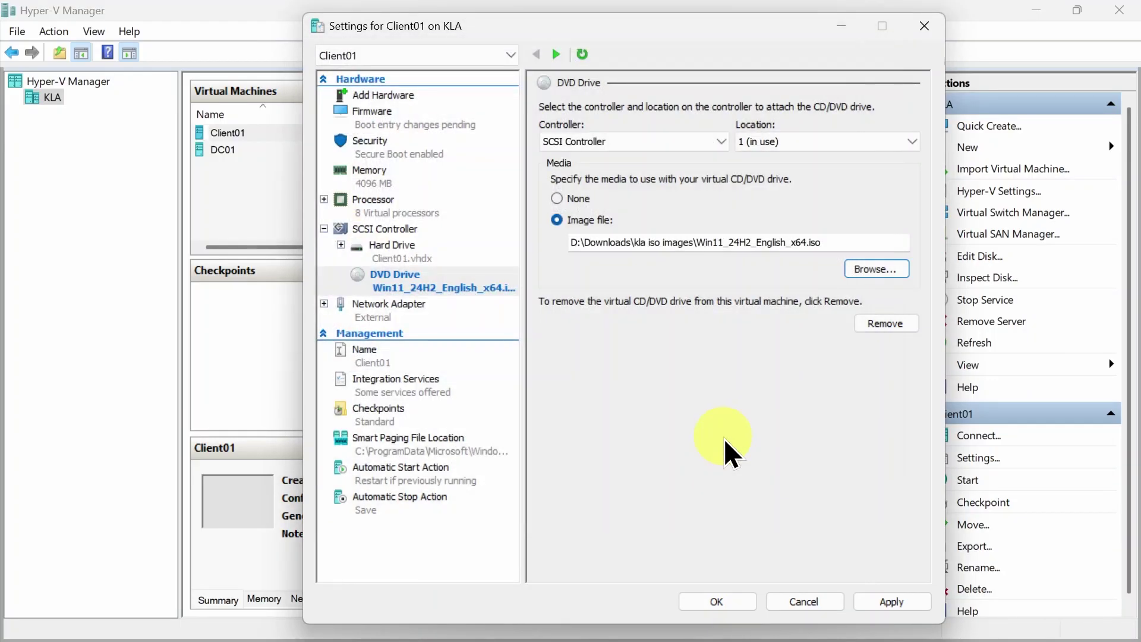
{"action": "left_click", "coordinate": [891, 601]}
Close Client01's settings and start the virtual machine
{"action": "left_click", "coordinate": [723, 606]}
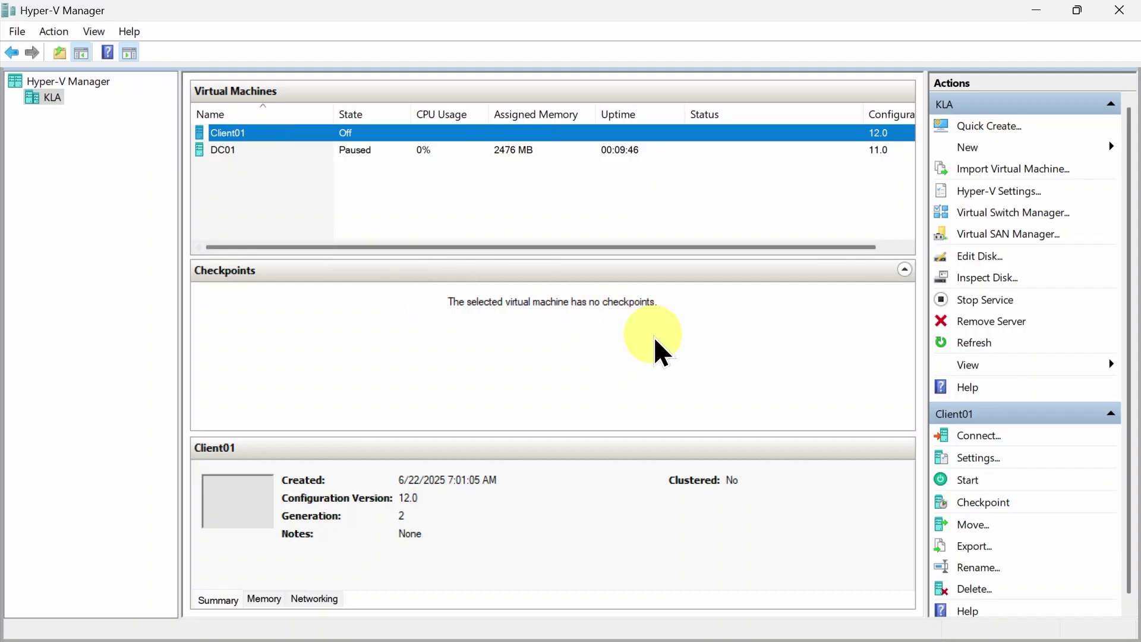
{"action": "left_click", "coordinate": [966, 479]}
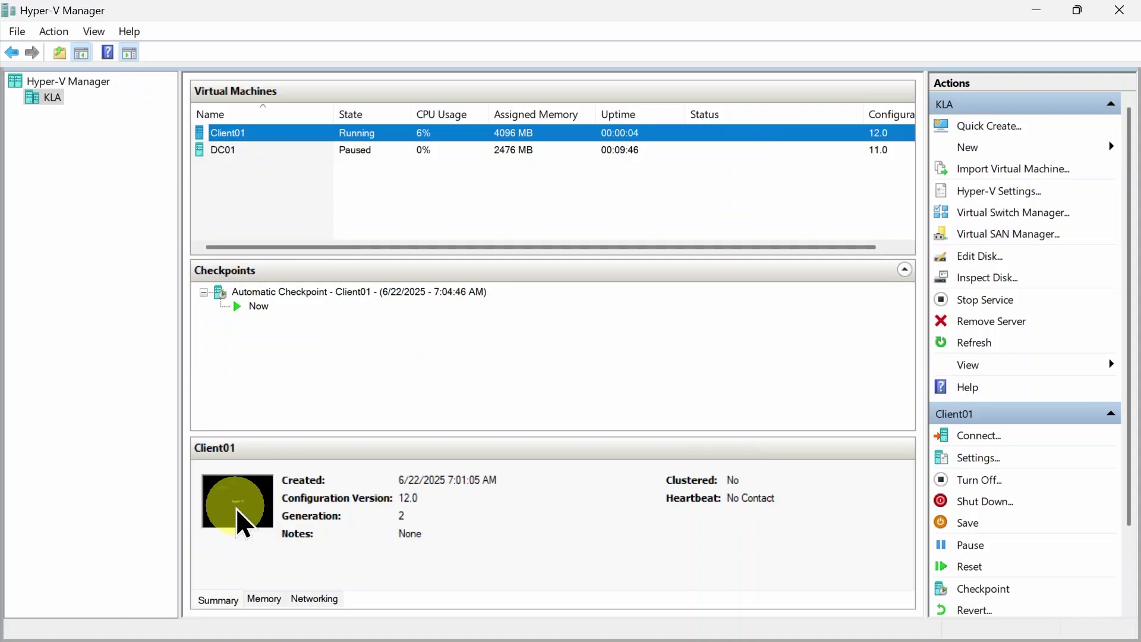
Connect to Client01 and position its console window showing the PXE boot screen
{"action": "double_click", "coordinate": [240, 523]}
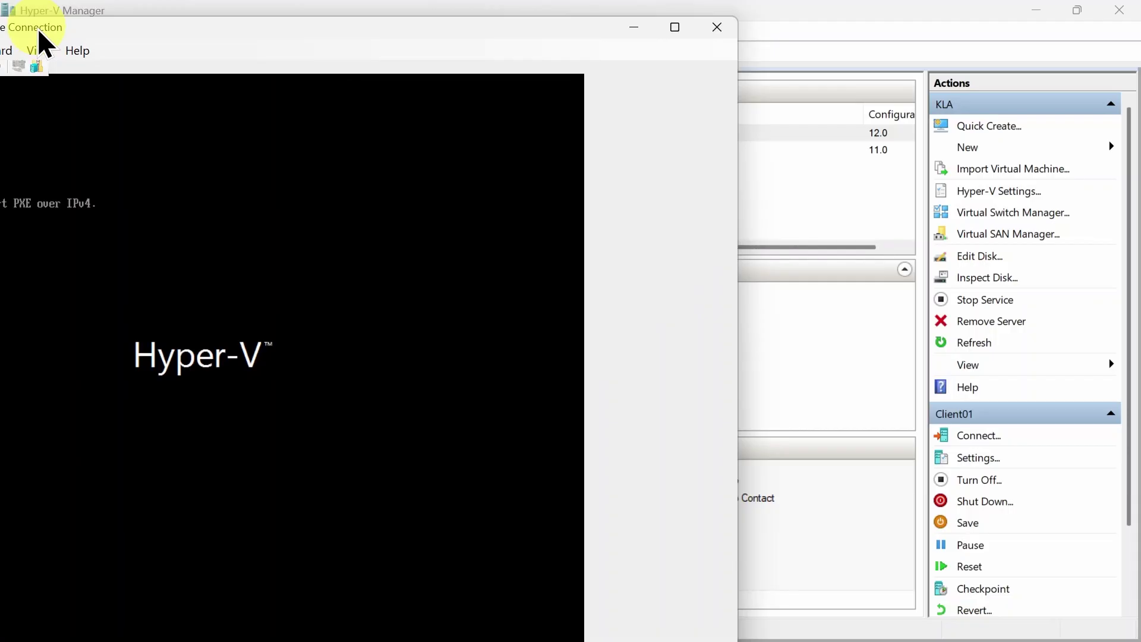
{"action": "left_click_drag", "start_coordinate": [39, 34], "coordinate": [375, 31]}
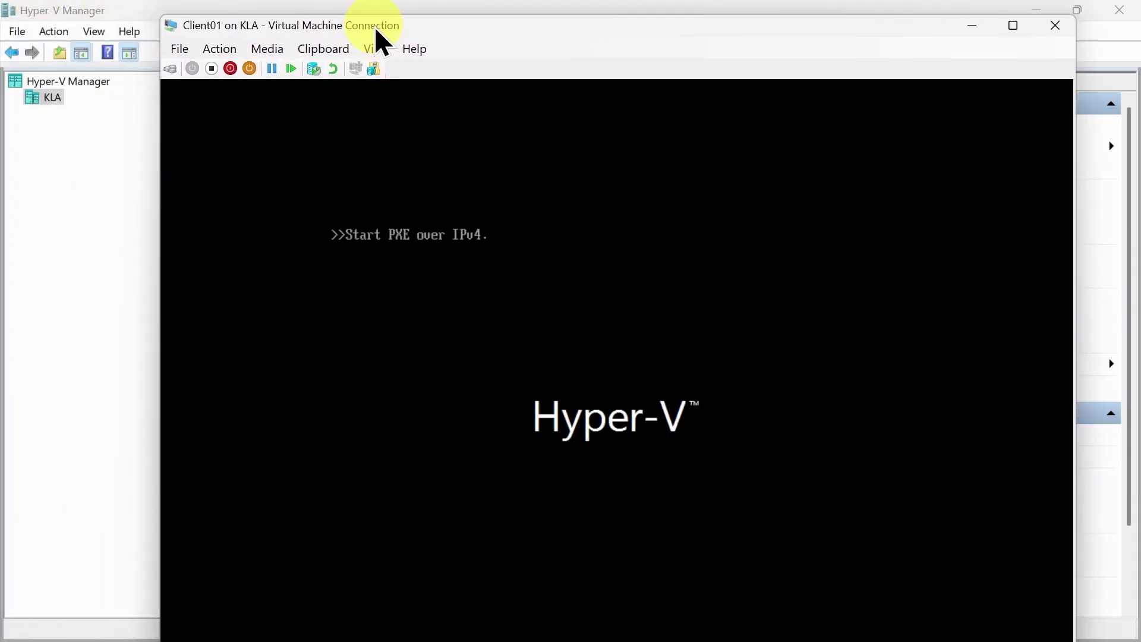
{"action": "double_click", "coordinate": [438, 26]}
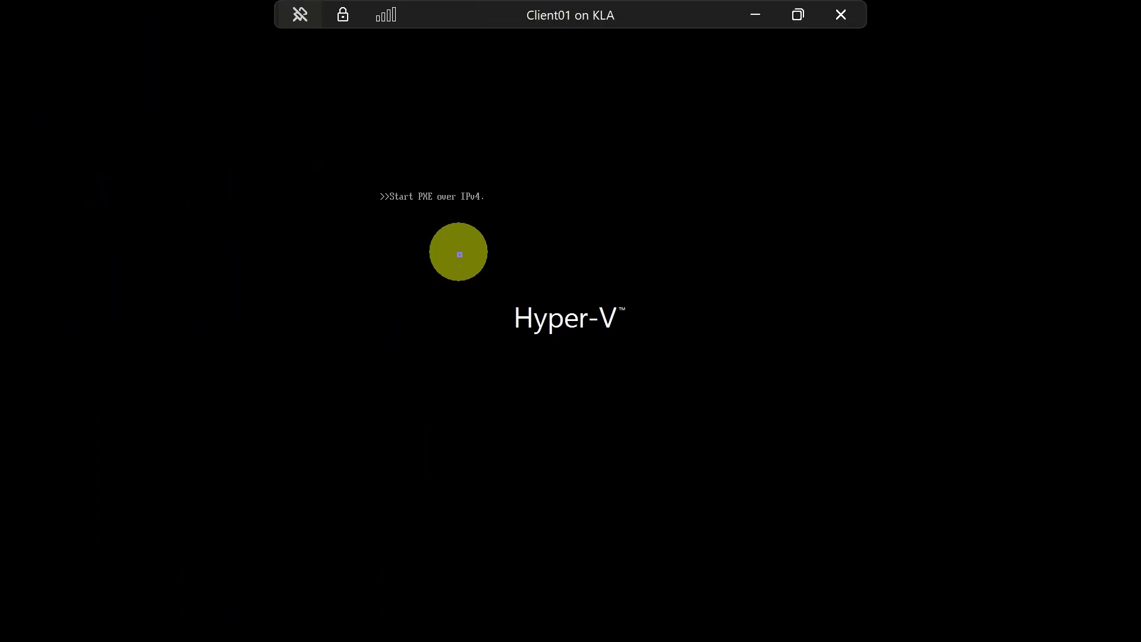
{"action": "left_click", "coordinate": [797, 14]}
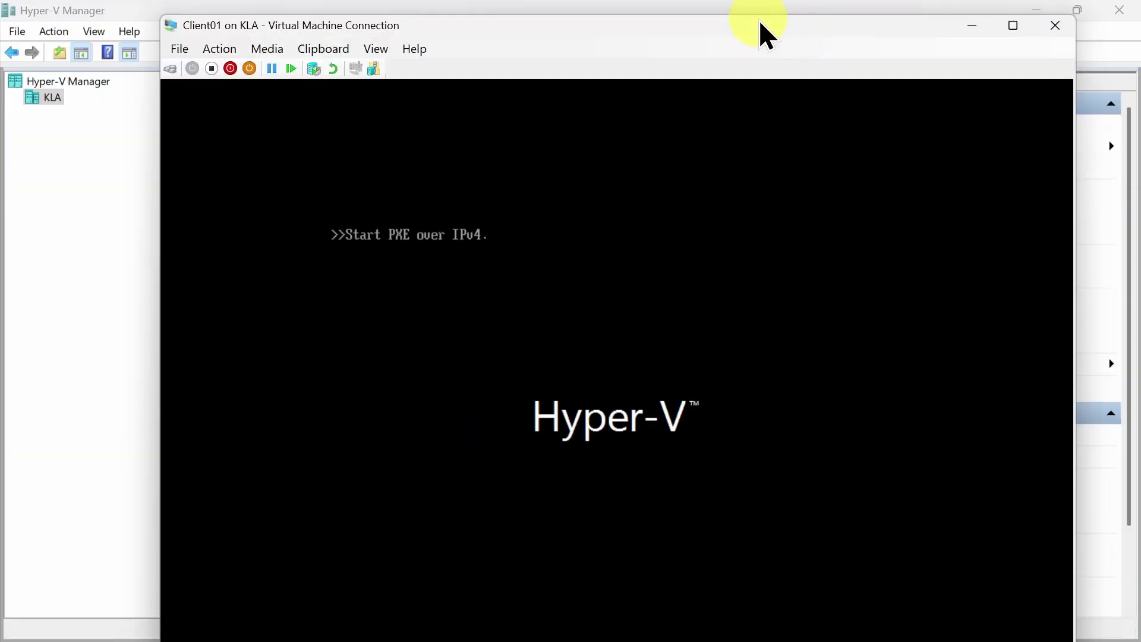
{"action": "left_click_drag", "start_coordinate": [760, 27], "coordinate": [750, 19]}
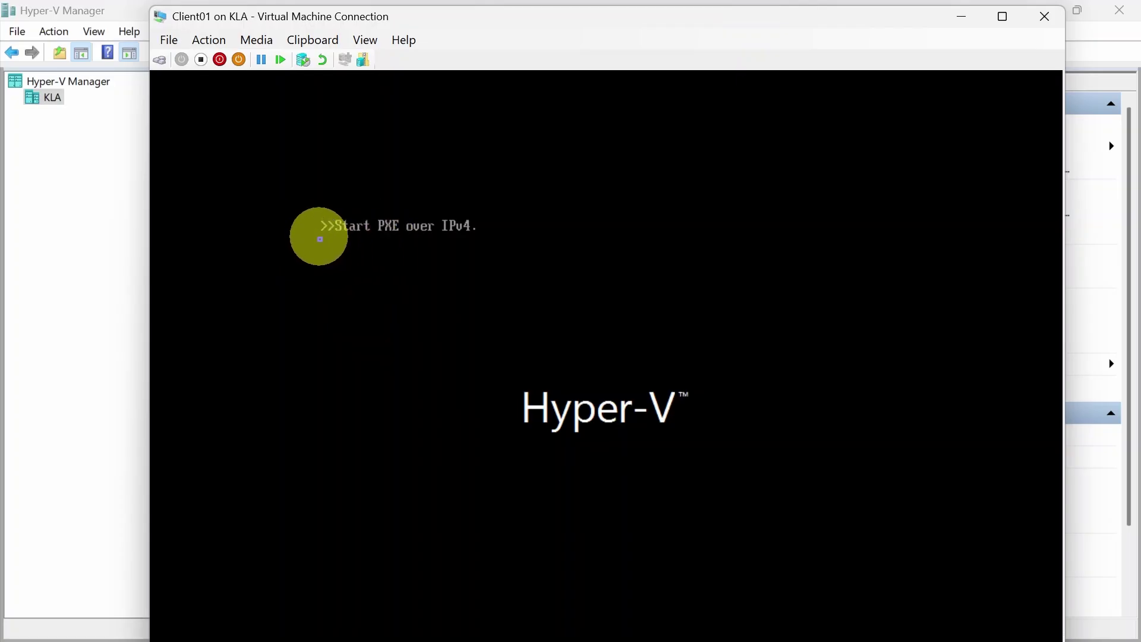
Cancel the shutdown prompt, reset Client01 instead, and minimize its connection window
{"action": "left_click", "coordinate": [221, 58]}
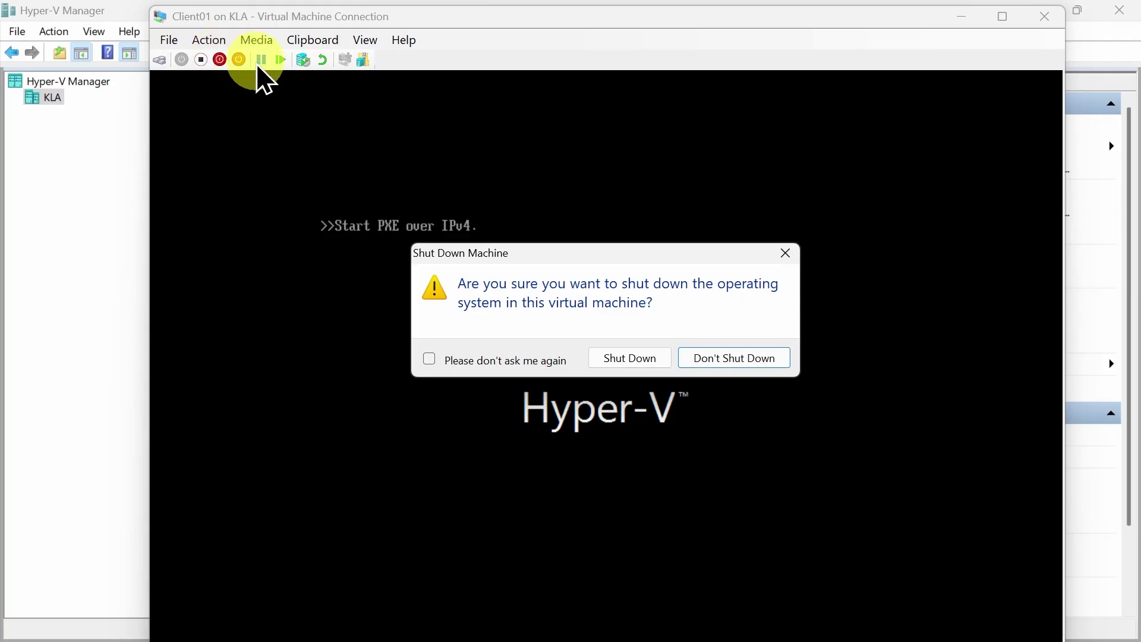
{"action": "left_click", "coordinate": [785, 253]}
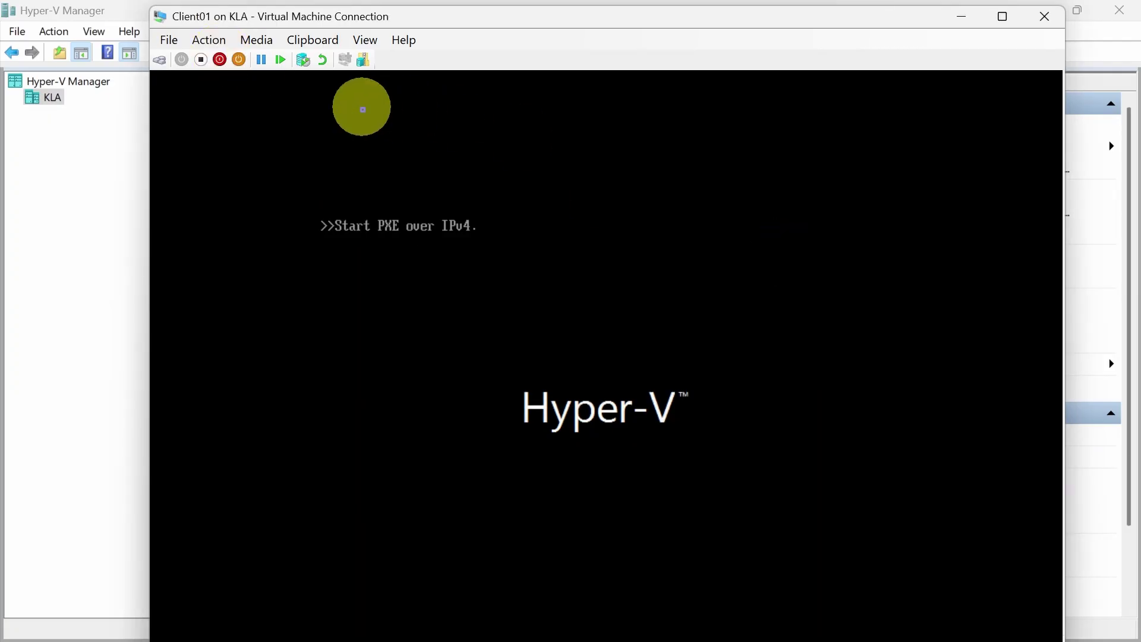
{"action": "left_click", "coordinate": [208, 40]}
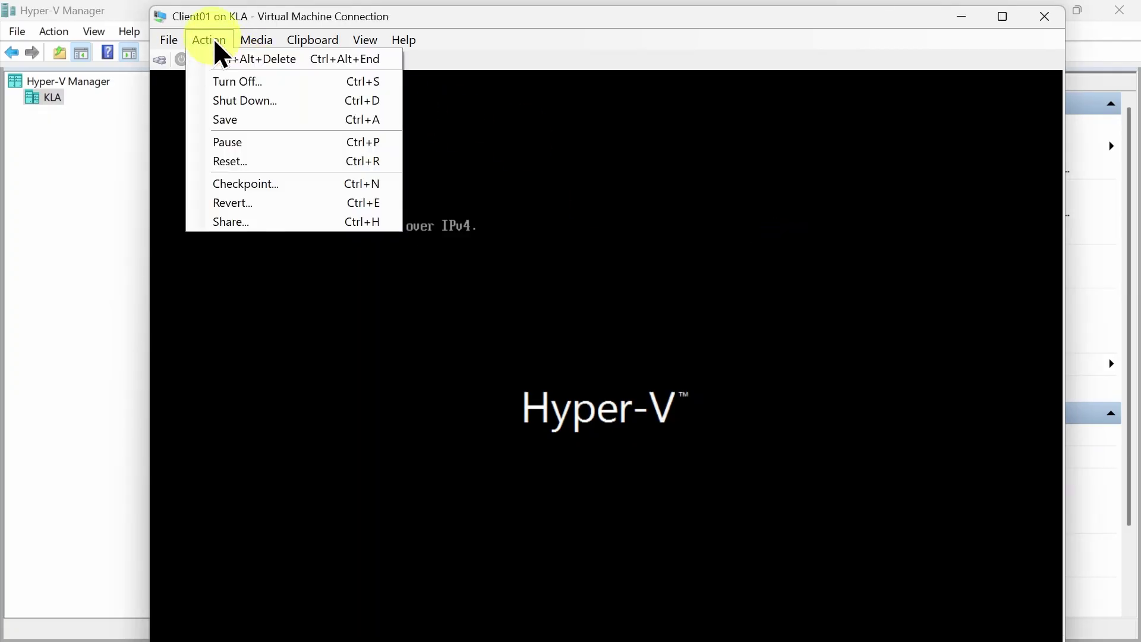
{"action": "left_click", "coordinate": [240, 162]}
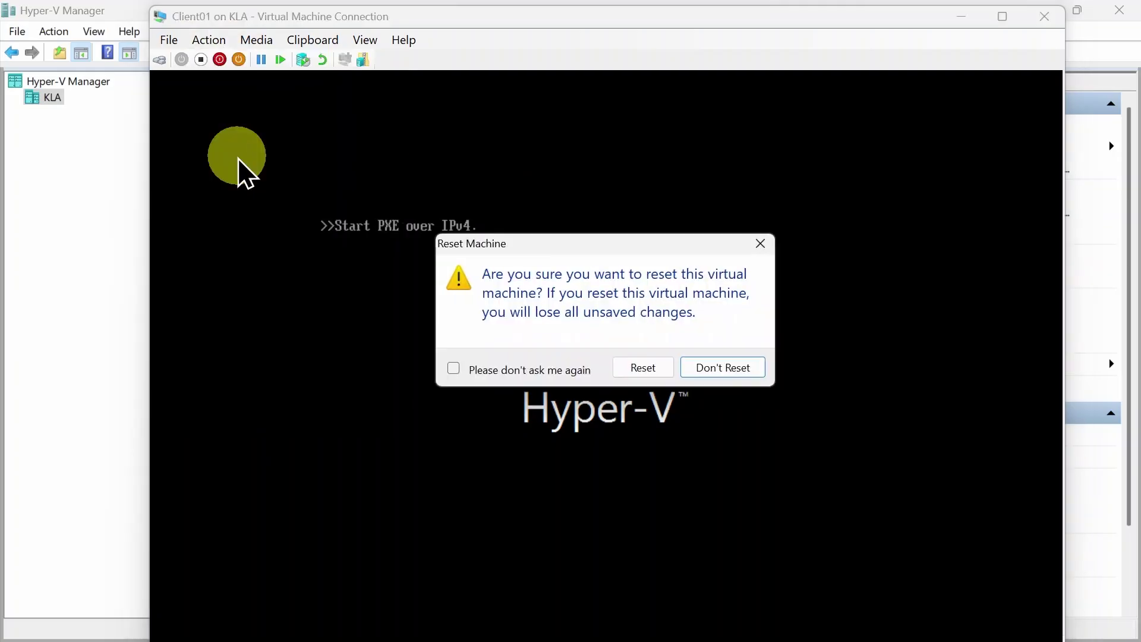
{"action": "left_click", "coordinate": [652, 370]}
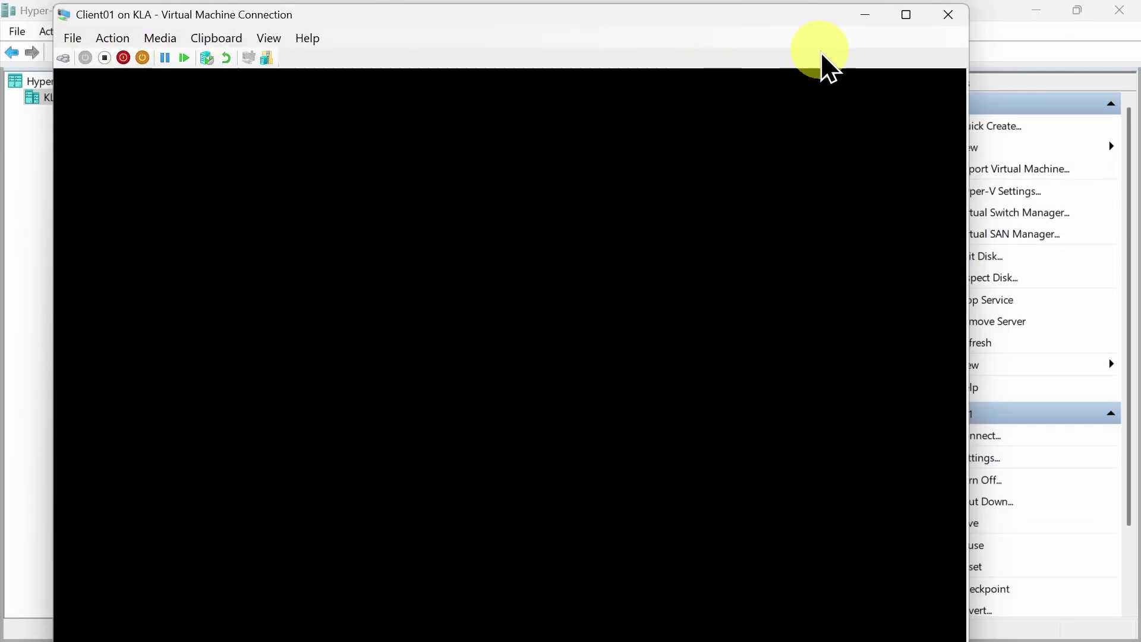
{"action": "left_click", "coordinate": [867, 21]}
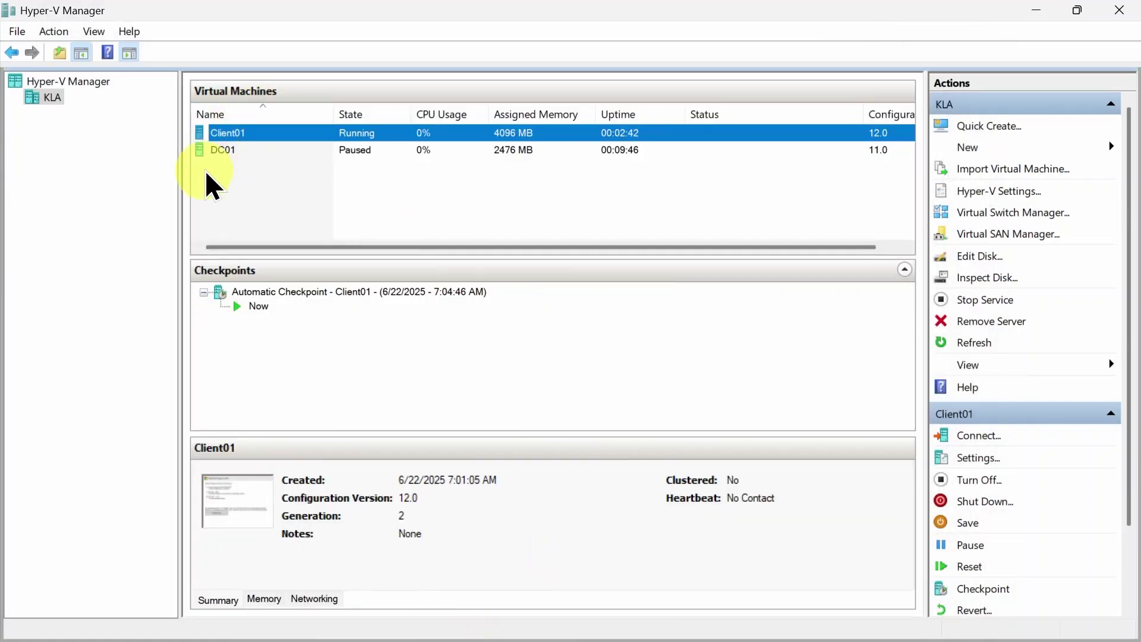
Connect to DC01 and resume the paused virtual machine
{"action": "double_click", "coordinate": [221, 150]}
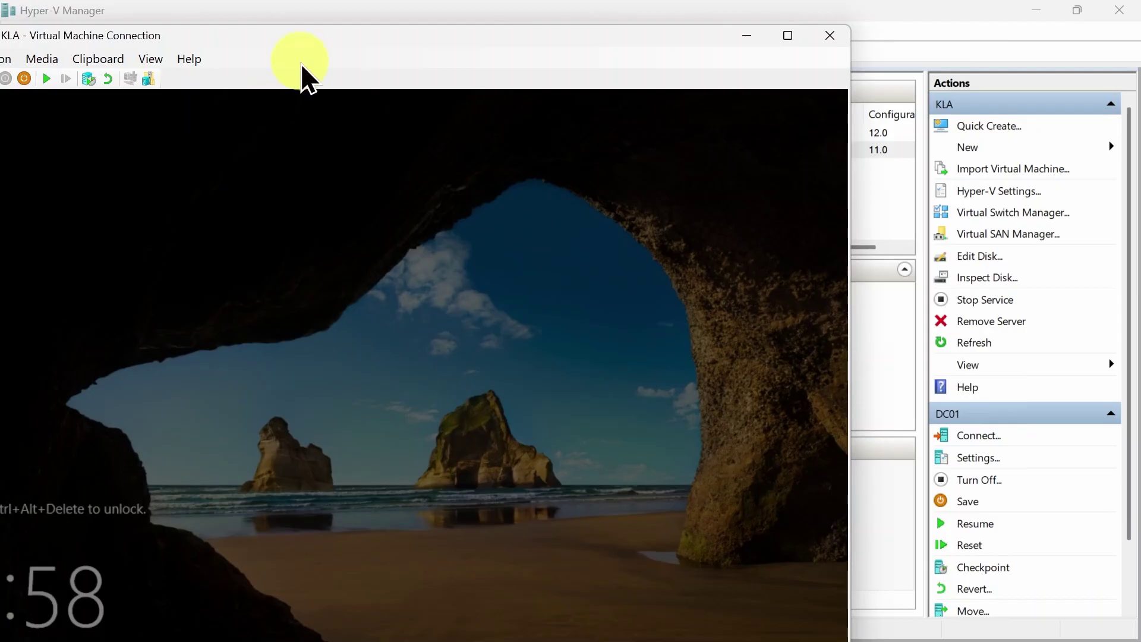
{"action": "left_click_drag", "start_coordinate": [300, 38], "coordinate": [480, 24]}
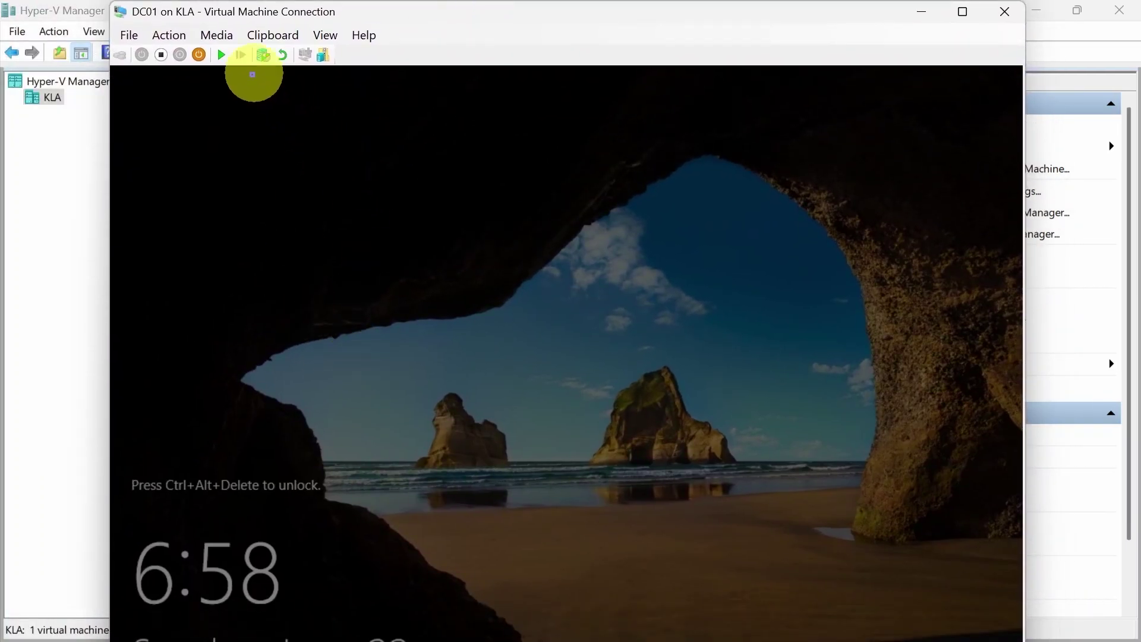
{"action": "left_click", "coordinate": [221, 55]}
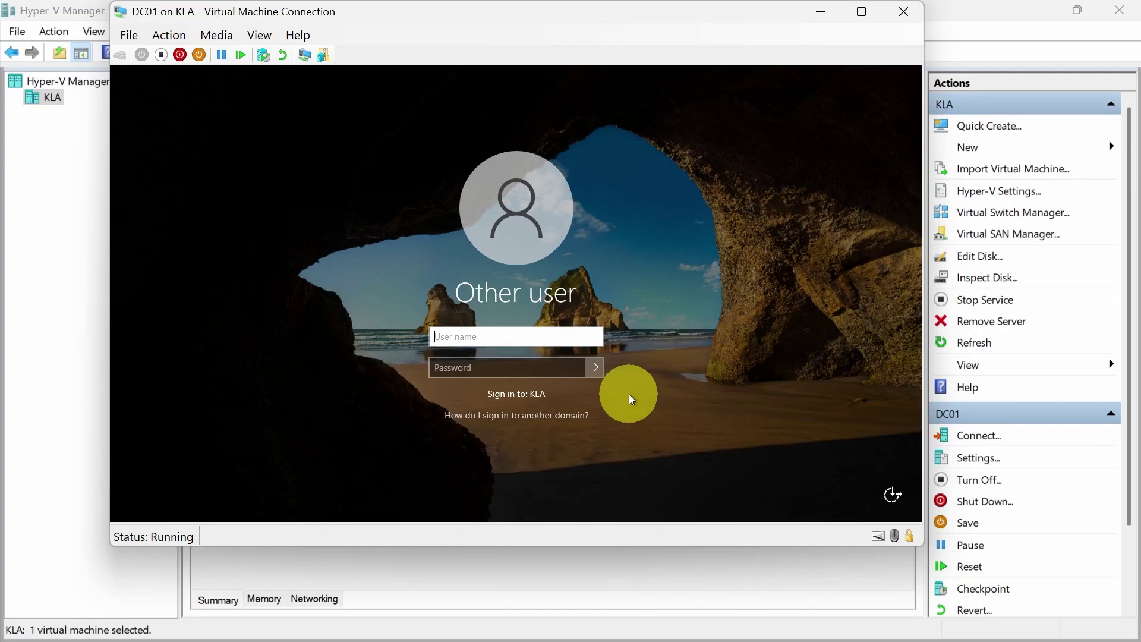
Sign in to DC01 as administrator with the account password
{"action": "type", "text": "admina"}
{"action": "key", "text": "BackSpace"}
{"action": "type", "text": "istrator"}
{"action": "key", "text": "Tab"}
{"action": "type", "text": "••••••••••"}
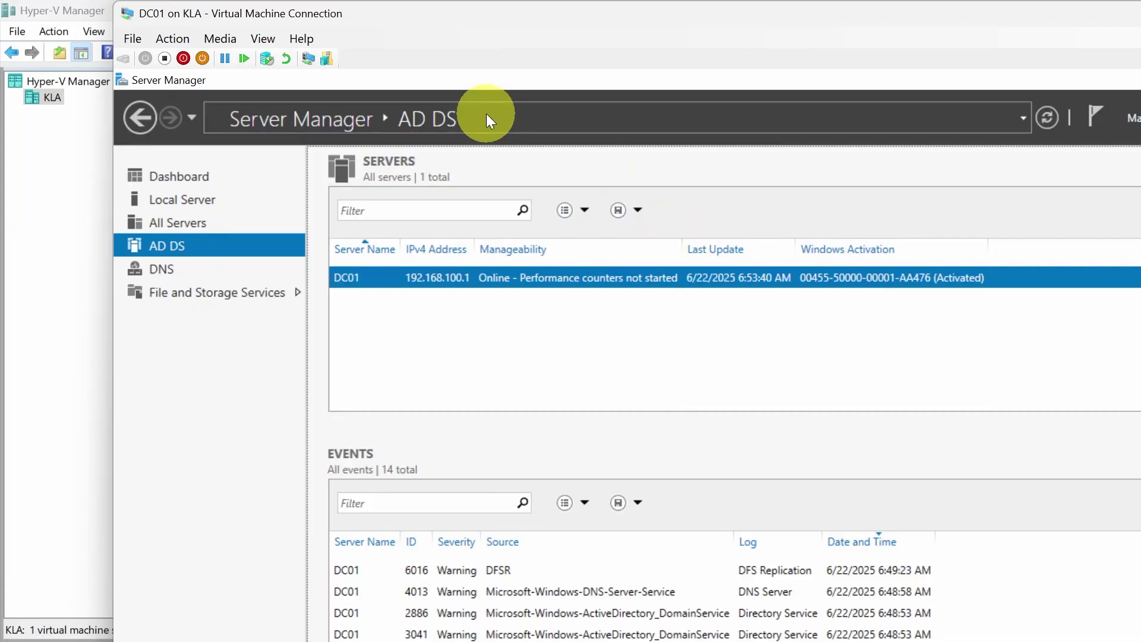
Put the DC01 session in full screen and open Server Manager's Tools menu
{"action": "double_click", "coordinate": [461, 20]}
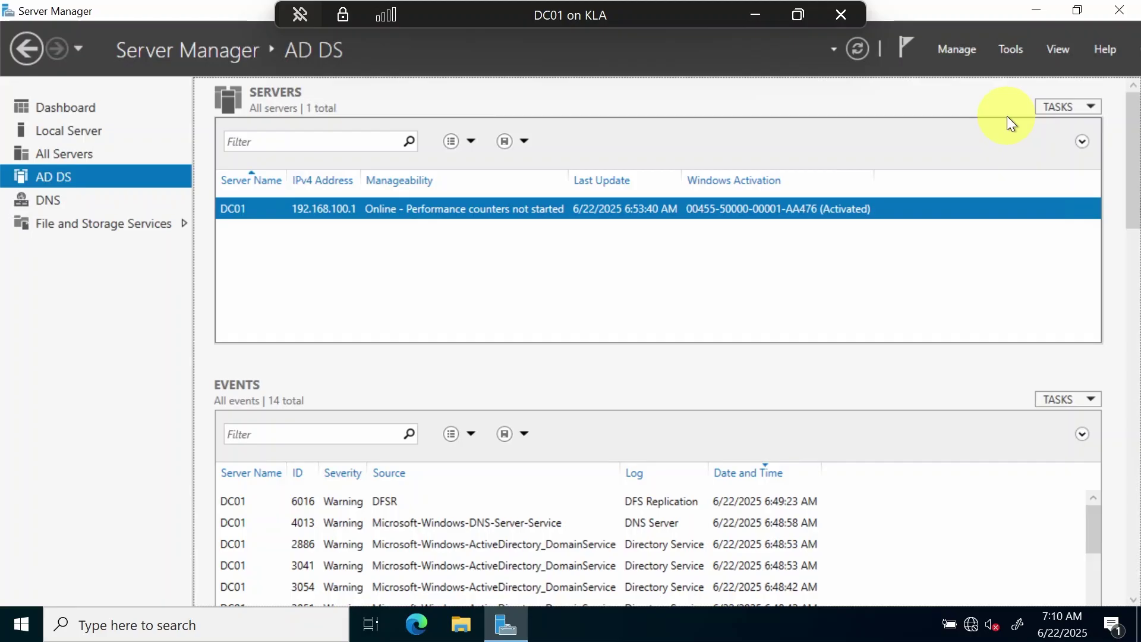
{"action": "left_click", "coordinate": [1003, 50]}
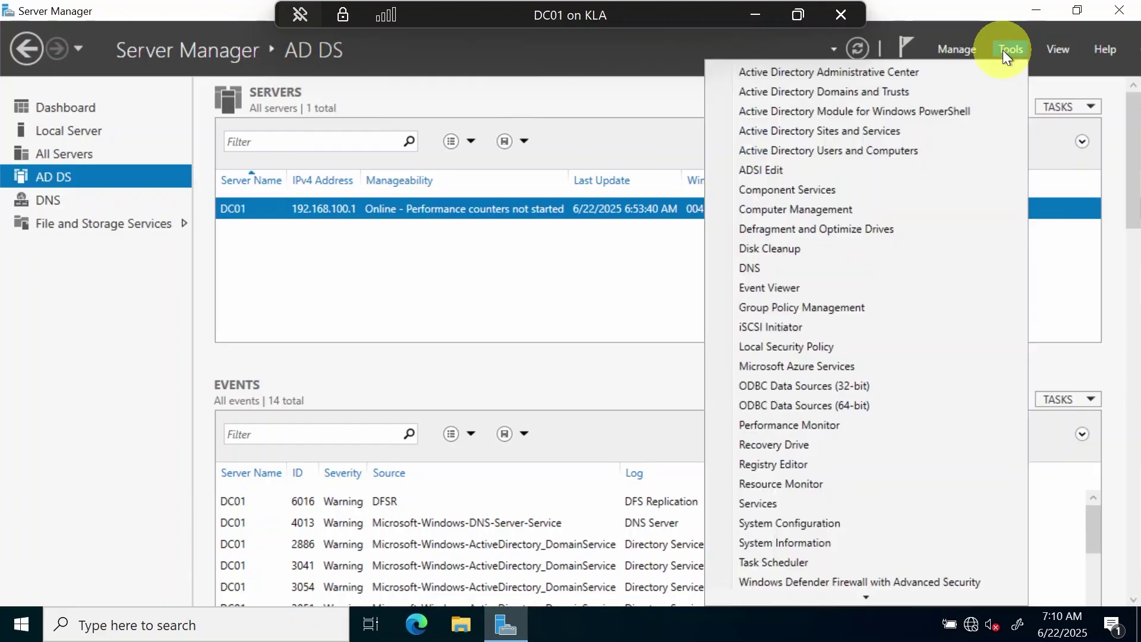
Open kla.local's Users container in Active Directory Users and Computers and rename Administrator to 'kla'
{"action": "left_click", "coordinate": [840, 152]}
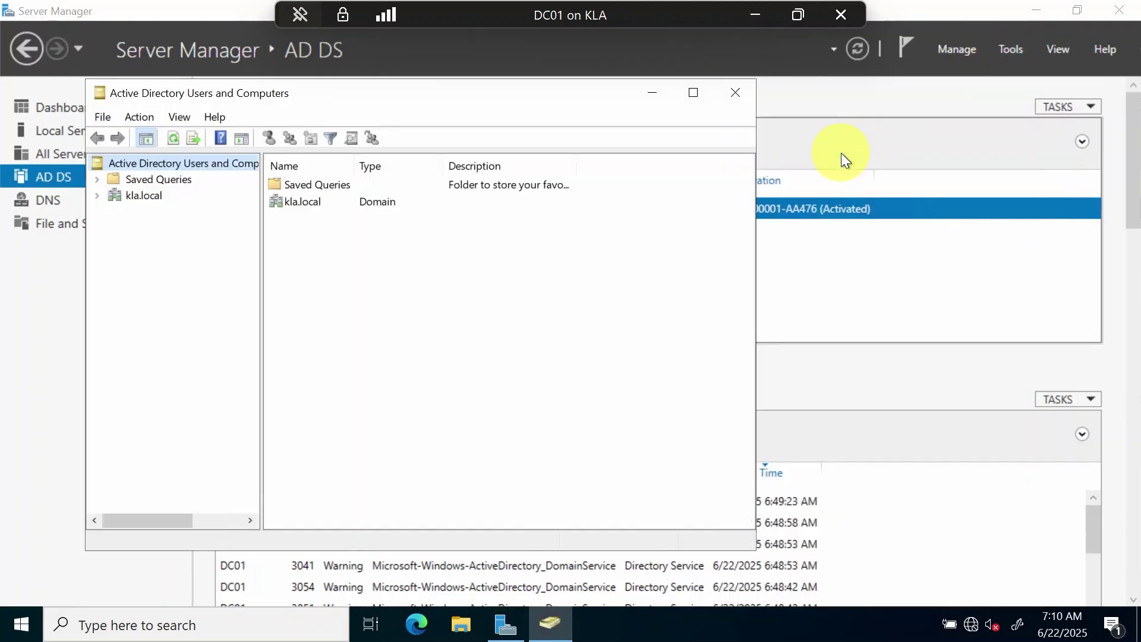
{"action": "left_click", "coordinate": [97, 197]}
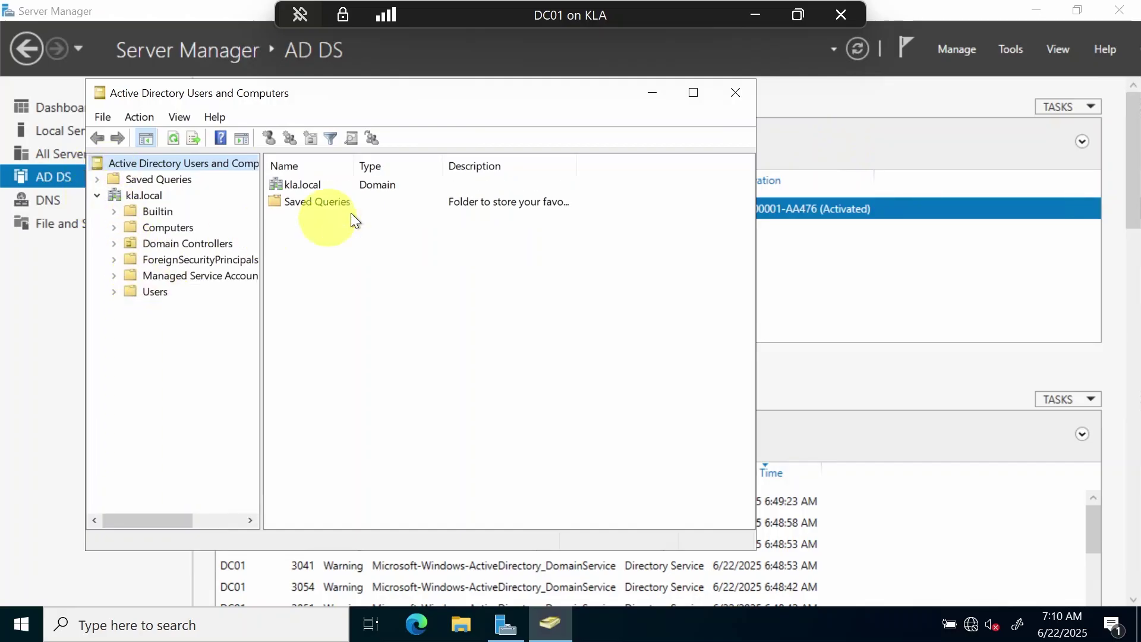
{"action": "left_click", "coordinate": [169, 293]}
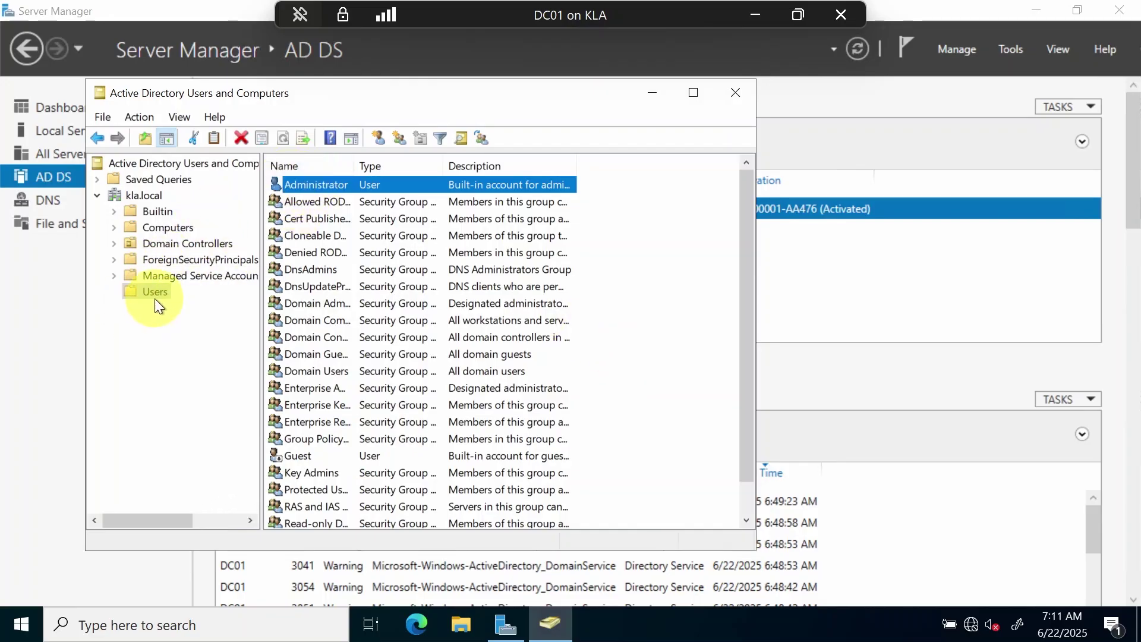
{"action": "right_click", "coordinate": [312, 184]}
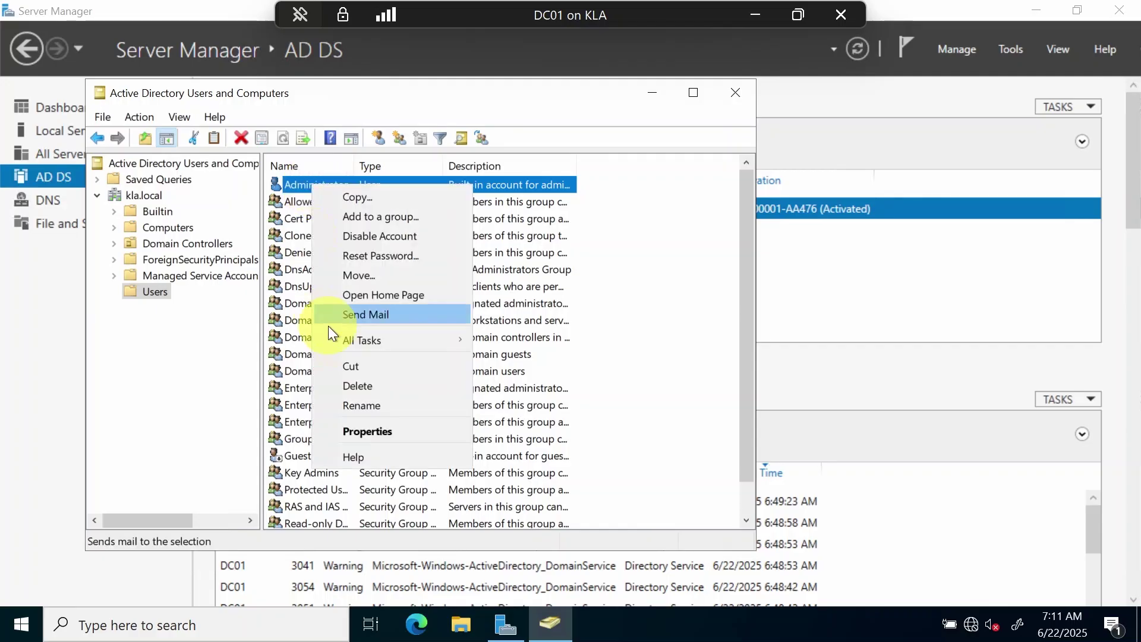
{"action": "left_click", "coordinate": [347, 402]}
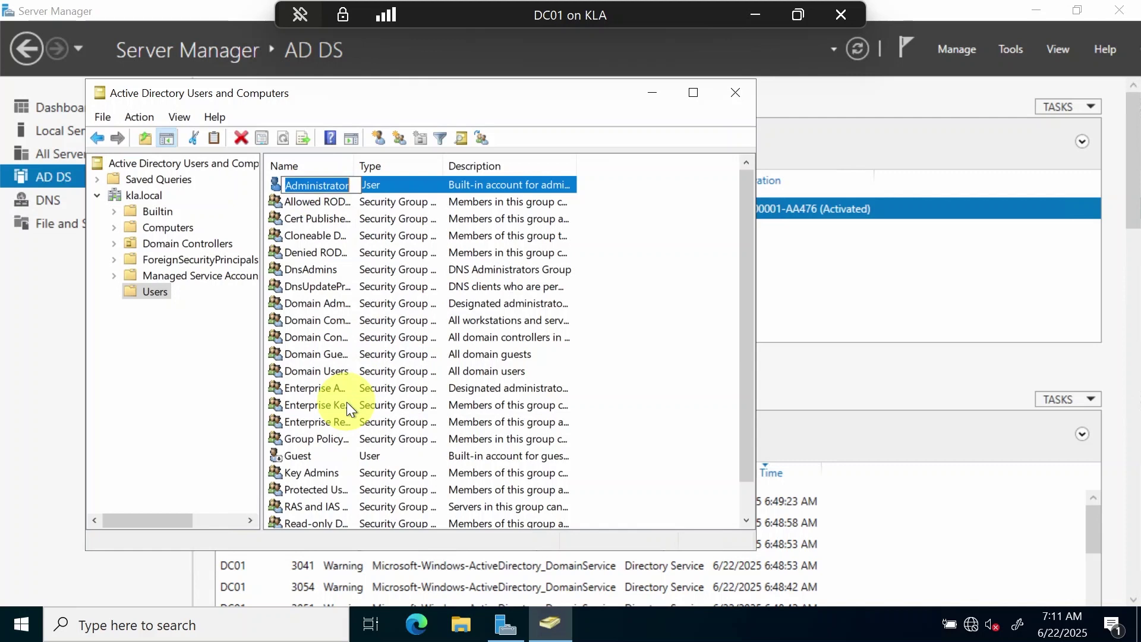
{"action": "type", "text": "kla"}
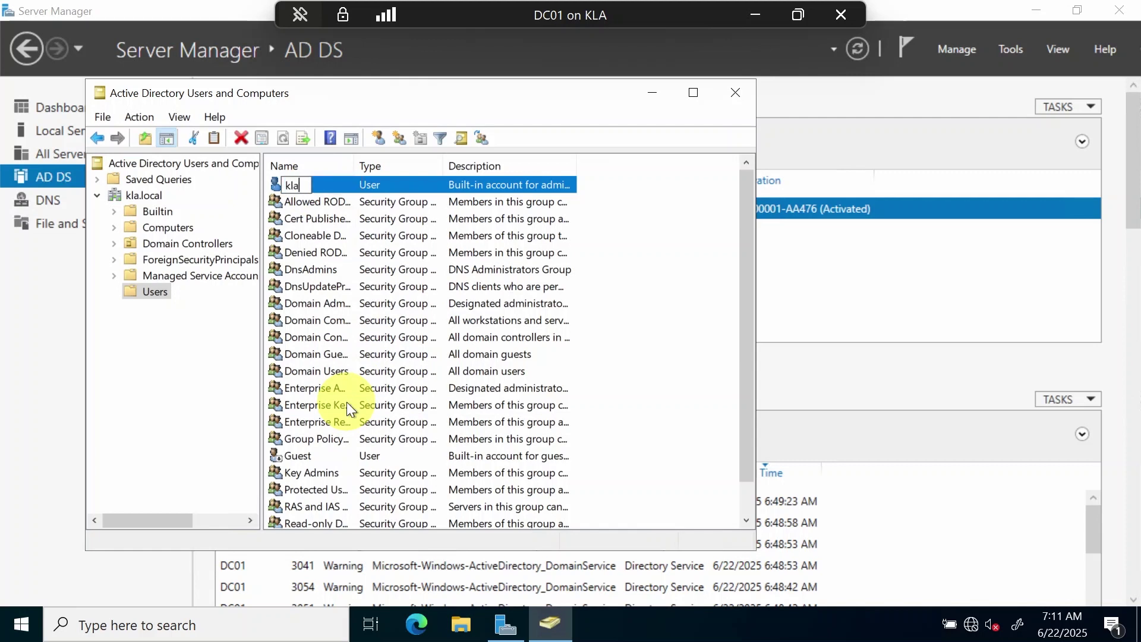
{"action": "key", "text": "Return"}
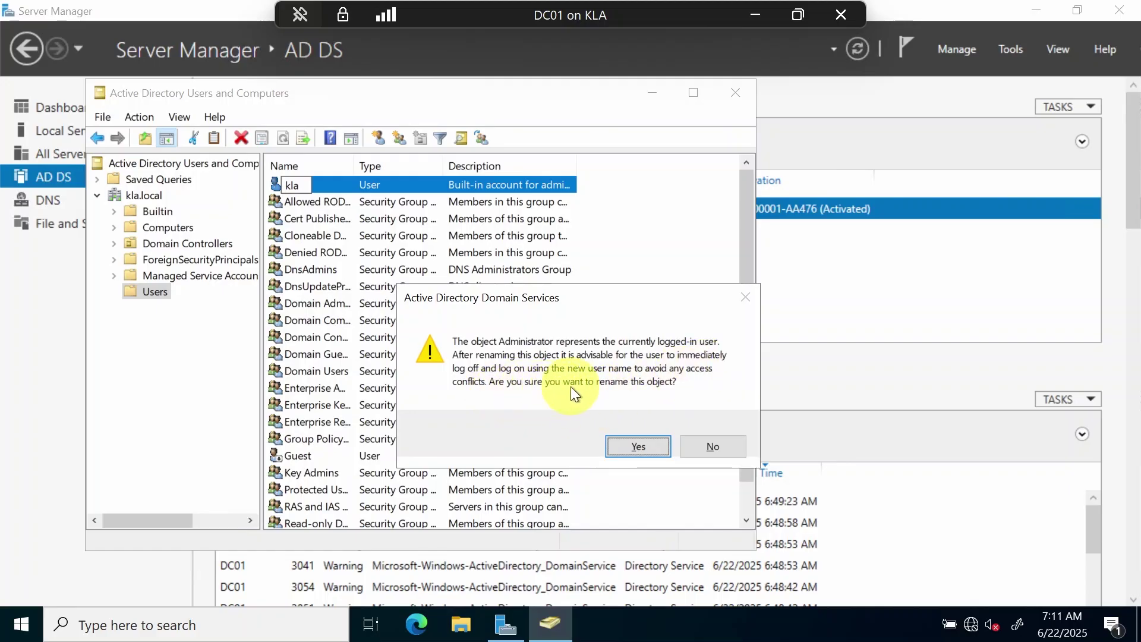
Confirm renaming the logged-in account and enter the new owner's first, last and full names
{"action": "left_click", "coordinate": [633, 447]}
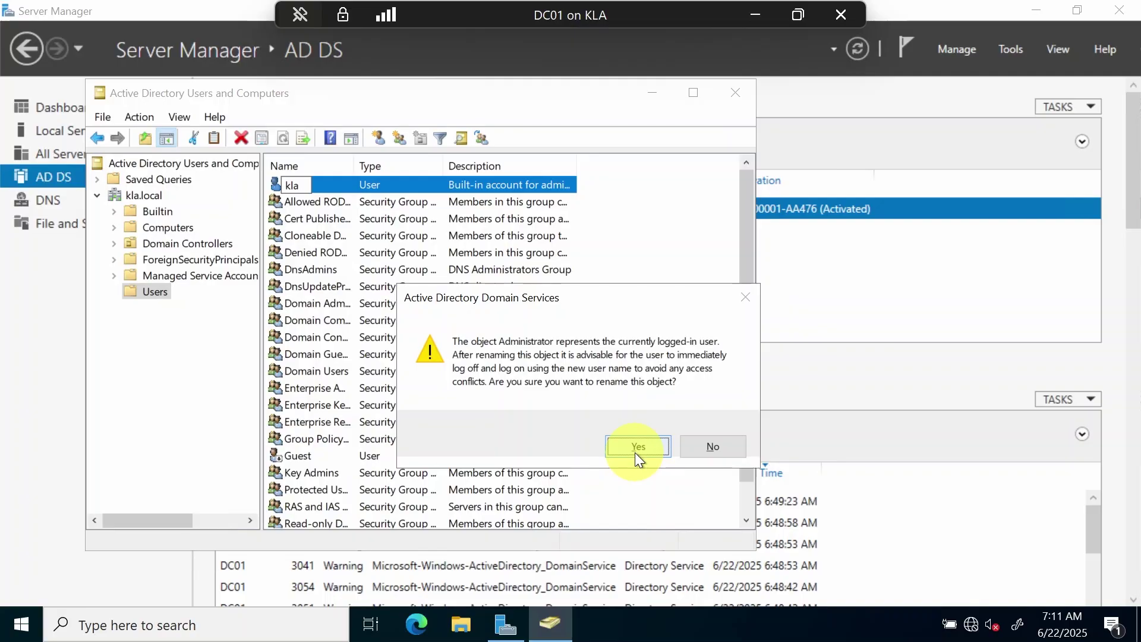
{"action": "type", "text": "Kou Louise"}
{"action": "key", "text": "Tab"}
{"action": "type", "text": "Academyu"}
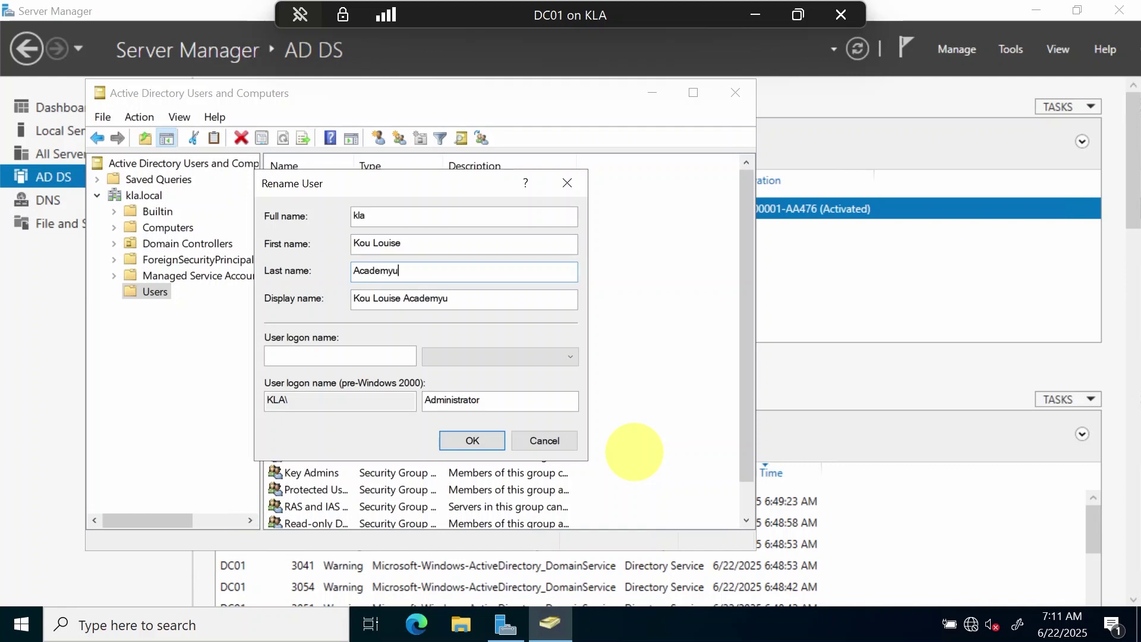
{"action": "key", "text": "BackSpace"}
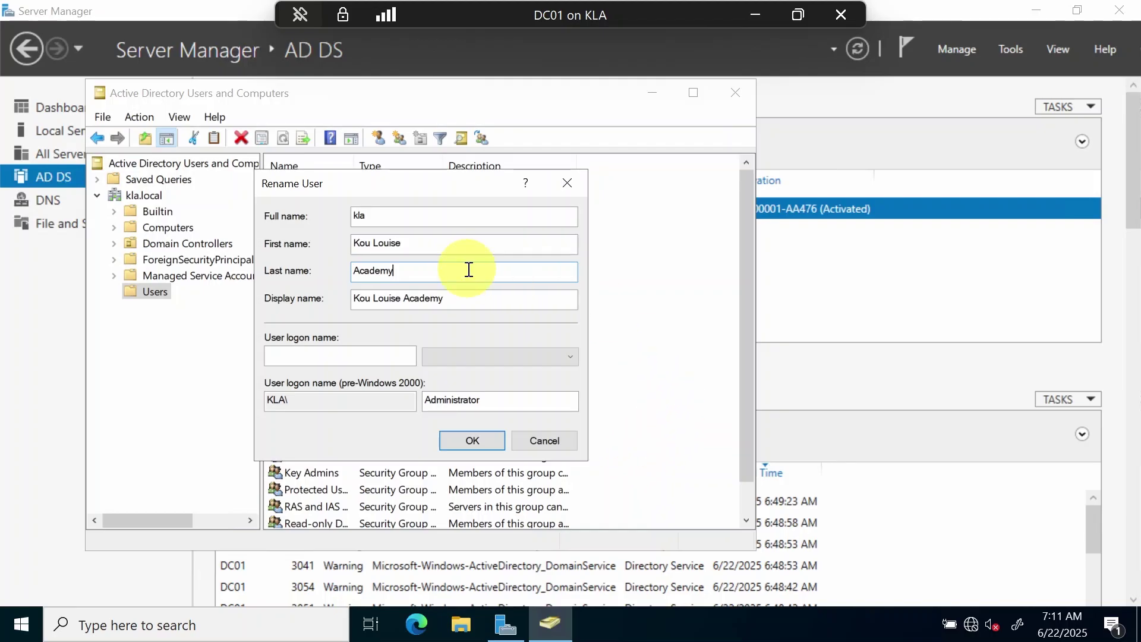
{"action": "double_click", "coordinate": [412, 216]}
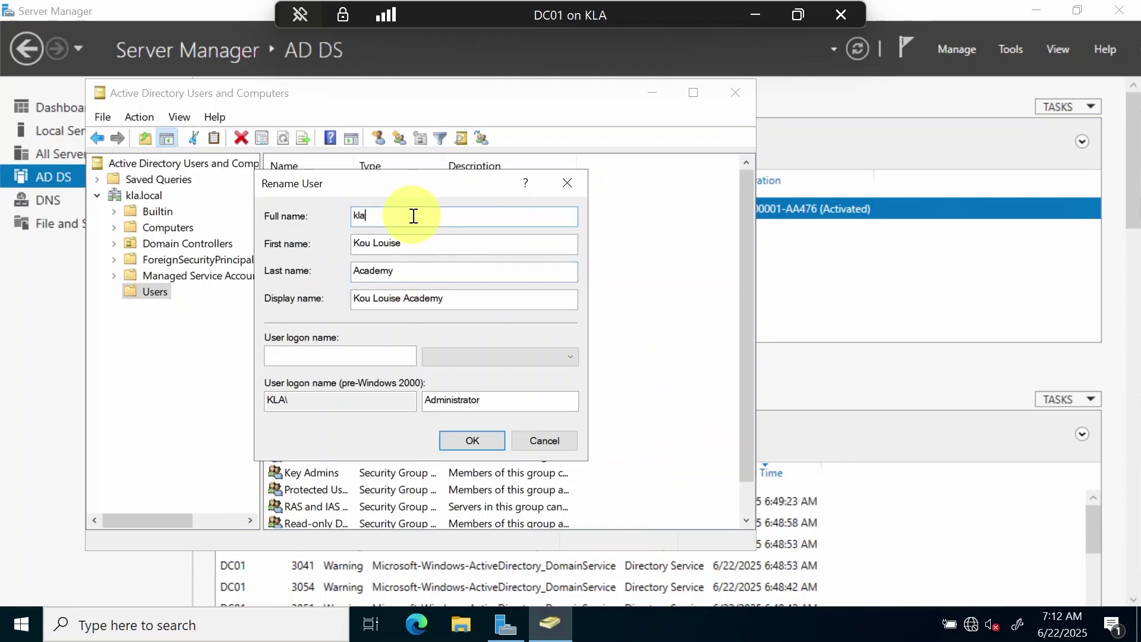
{"action": "key", "text": "BackSpace"}
{"action": "key", "text": "BackSpace"}
{"action": "key", "text": "BackSpace"}
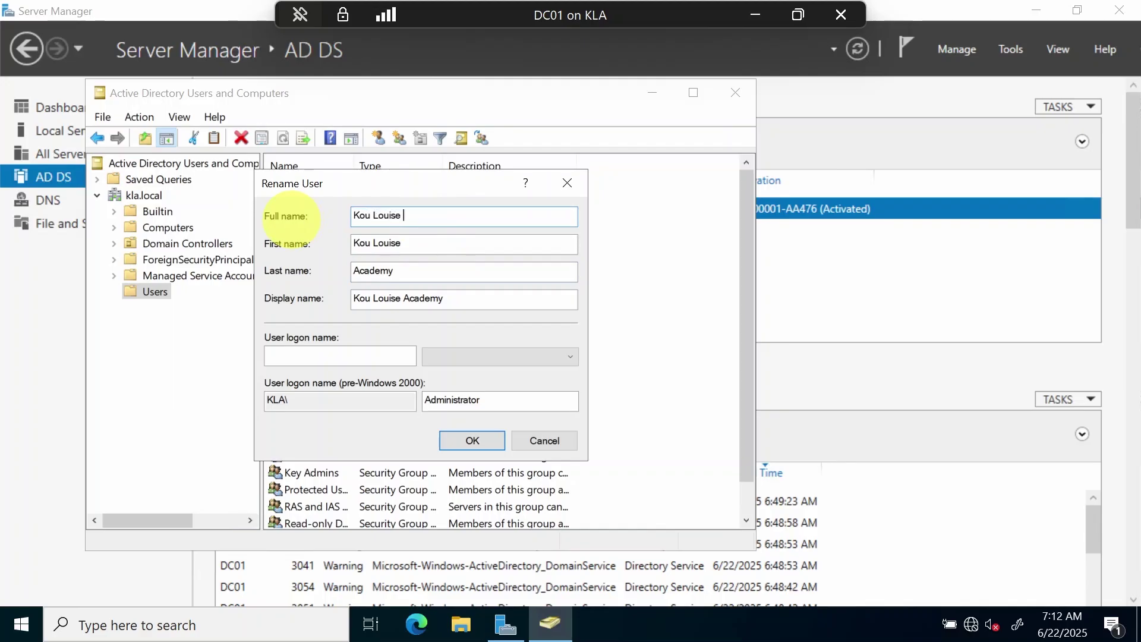
Enter the owner's new user logon name and apply the renamed account
{"action": "left_click", "coordinate": [324, 352]}
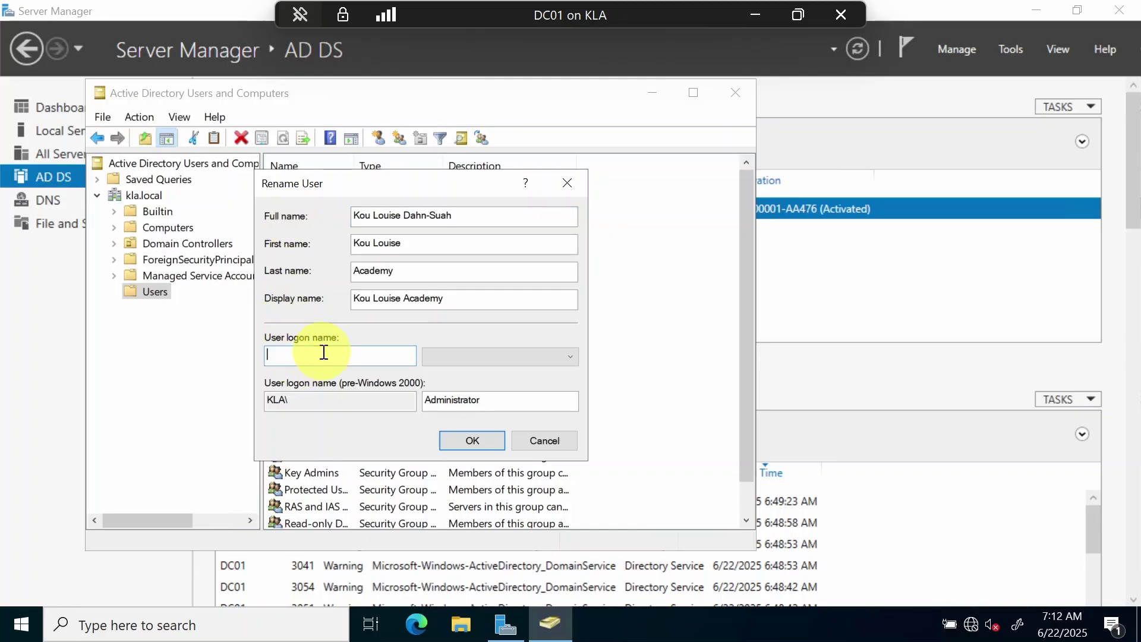
{"action": "type", "text": "kla"}
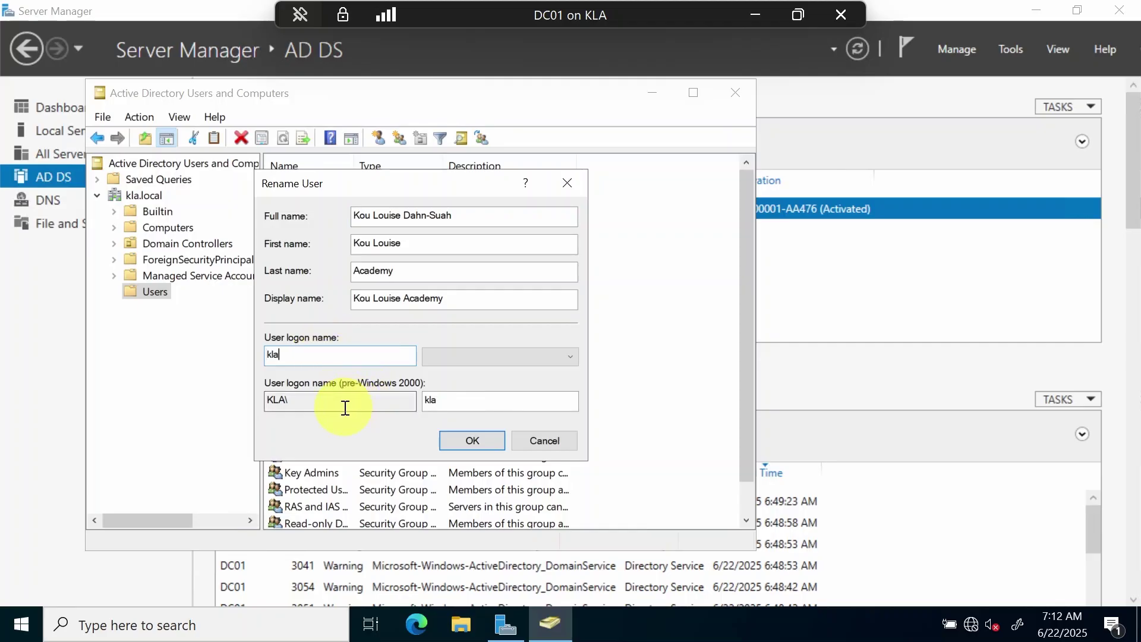
{"action": "key", "text": "BackSpace"}
{"action": "key", "text": "BackSpace"}
{"action": "key", "text": "BackSpace"}
{"action": "type", "text": "l"}
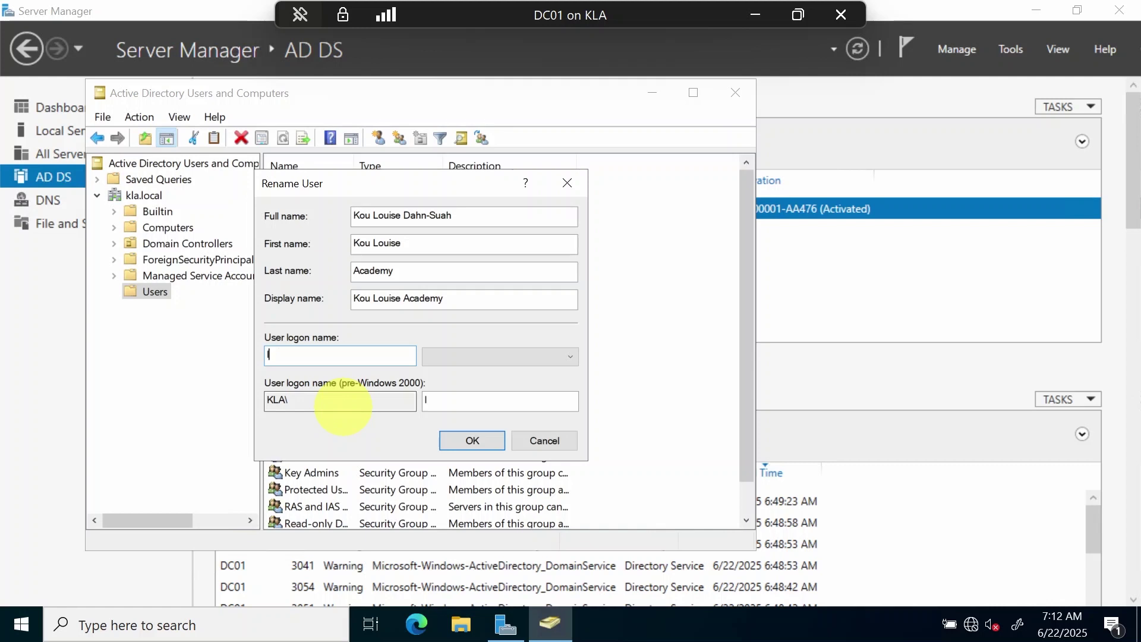
{"action": "type", "text": "ouise"}
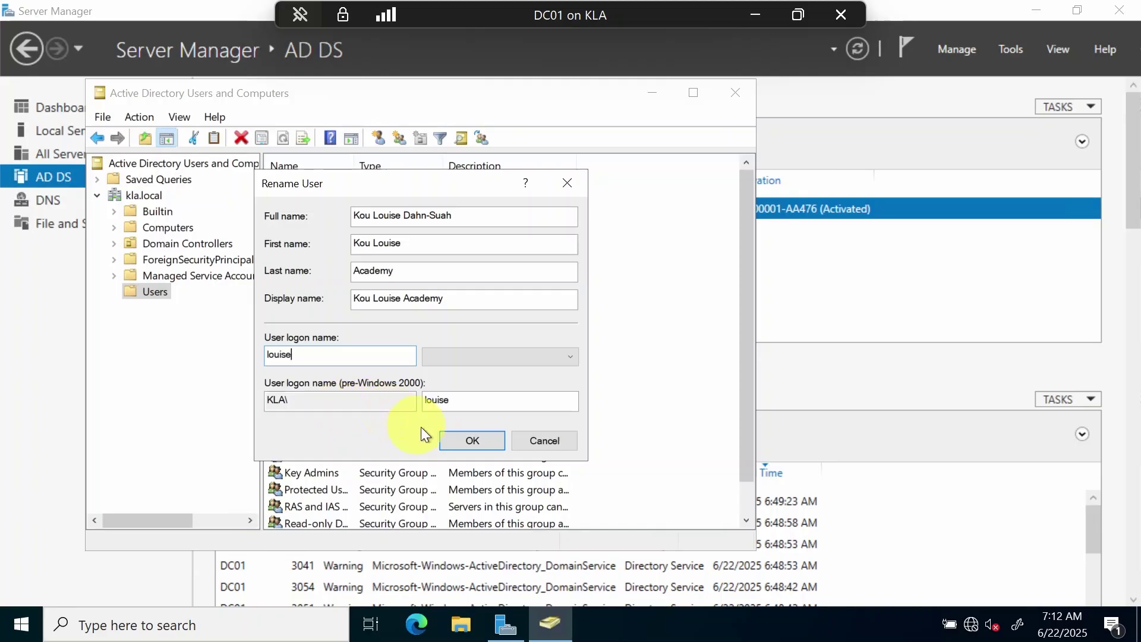
{"action": "left_click", "coordinate": [460, 442]}
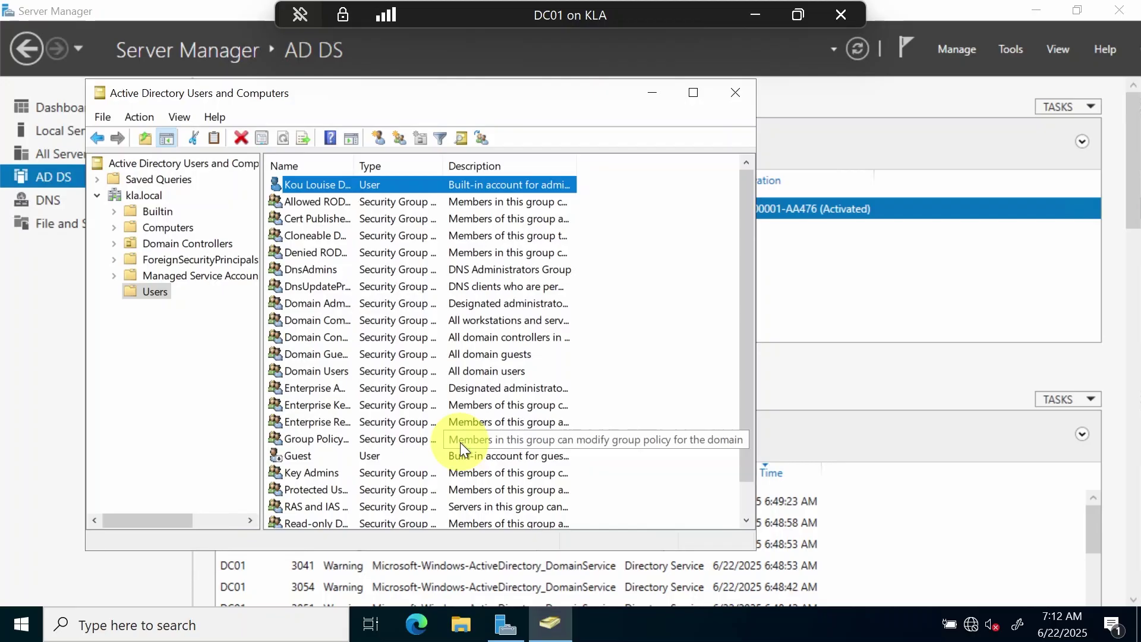
Drag the Name/Type header divider right so account and group names show in full
{"action": "left_click_drag", "start_coordinate": [357, 169], "coordinate": [389, 178]}
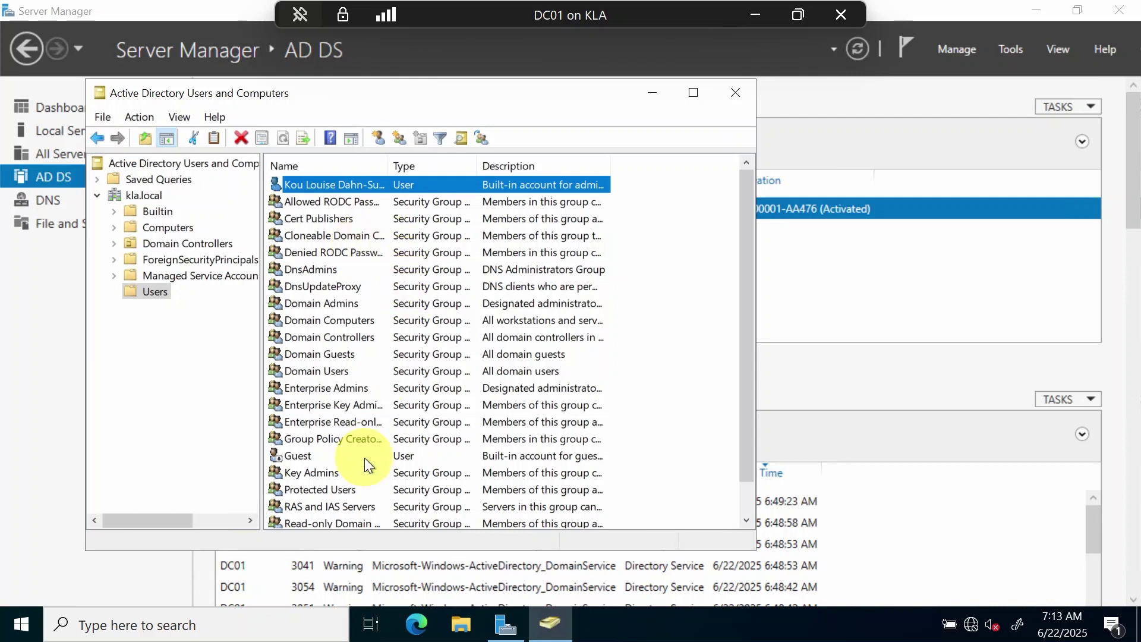
Sign the administrator out of DC01 from the account options in the Start menu
{"action": "left_click", "coordinate": [12, 627]}
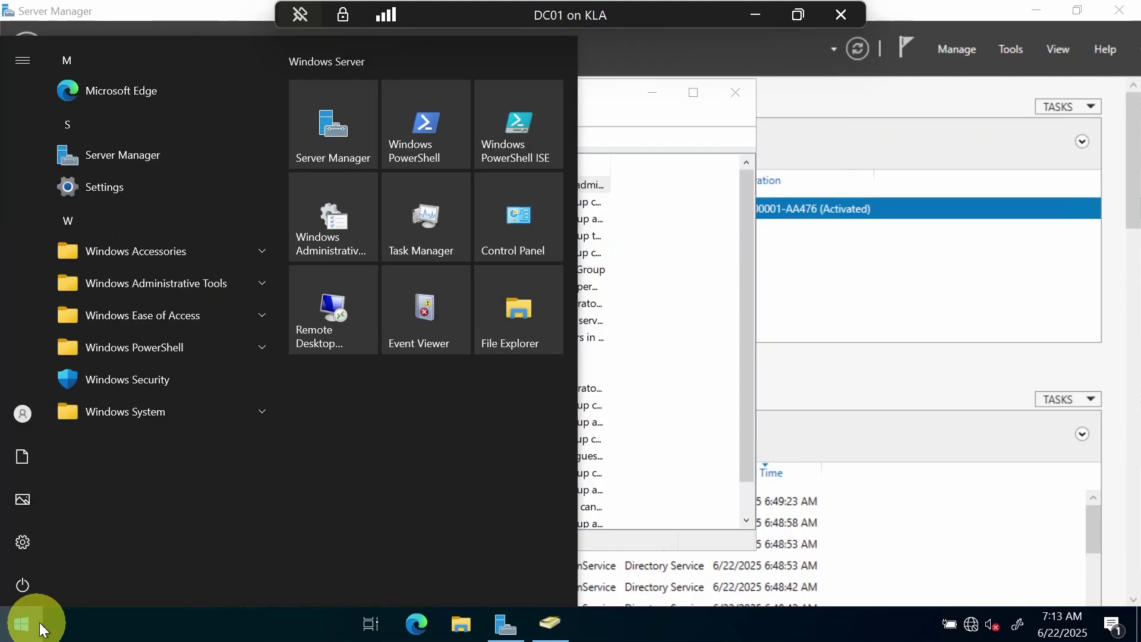
{"action": "left_click", "coordinate": [30, 580]}
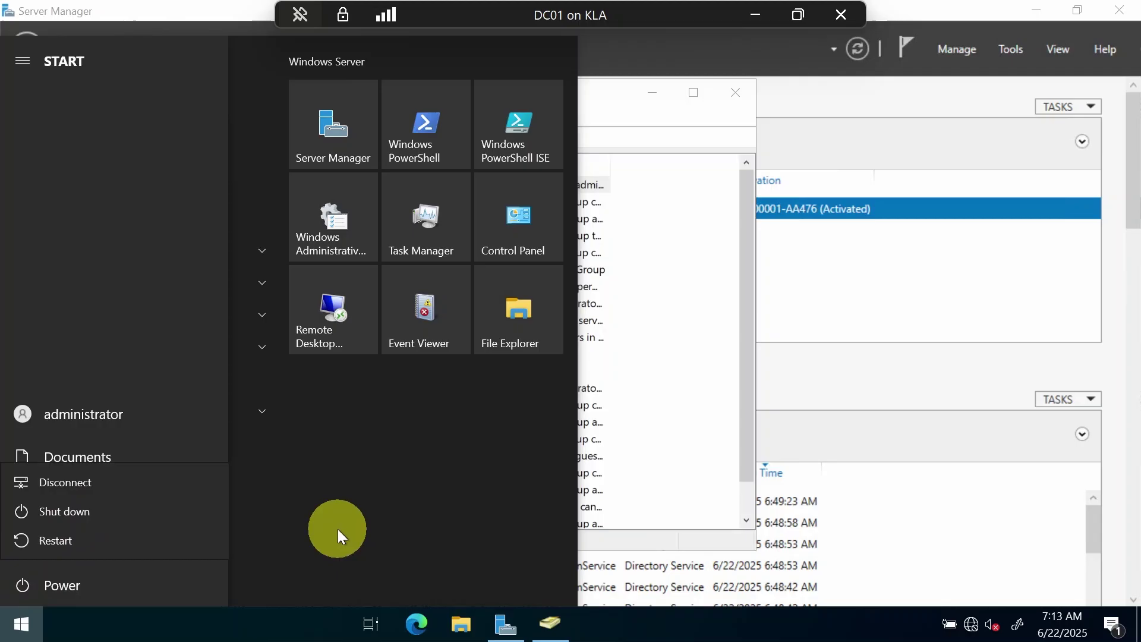
{"action": "left_click", "coordinate": [348, 534]}
{"action": "mouse_move", "coordinate": [51, 466]}
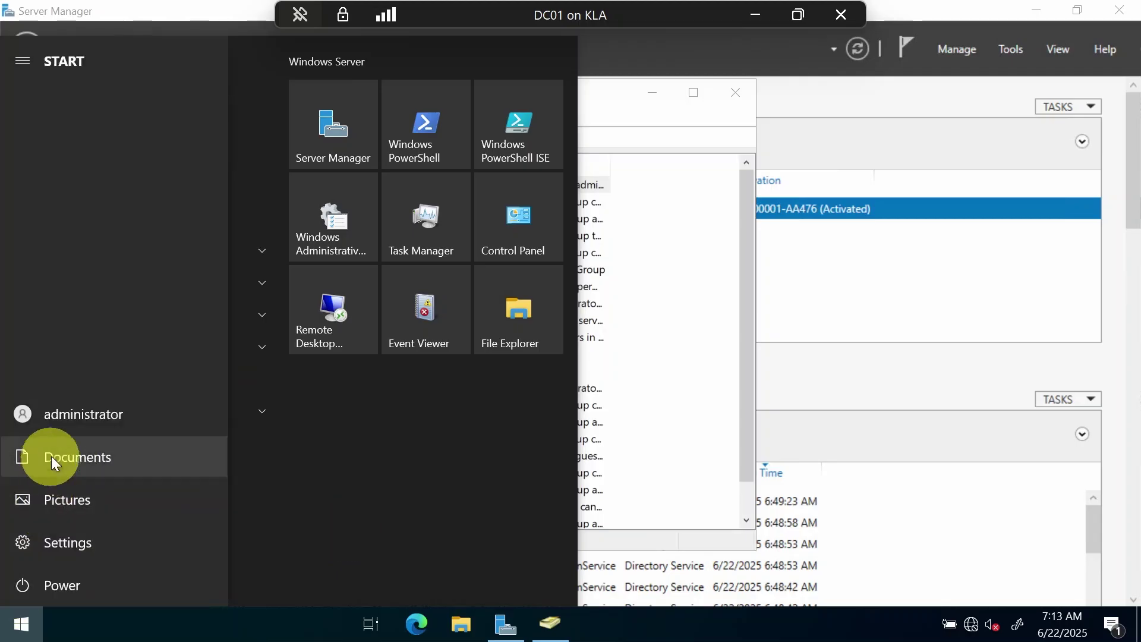
{"action": "left_click", "coordinate": [51, 411]}
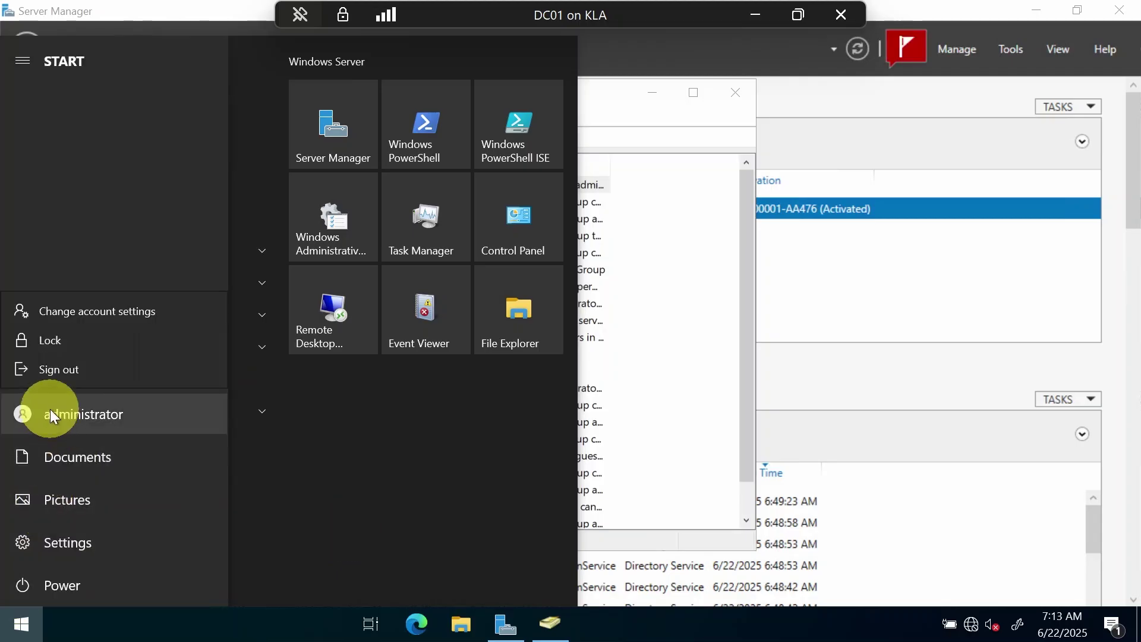
{"action": "left_click", "coordinate": [60, 373]}
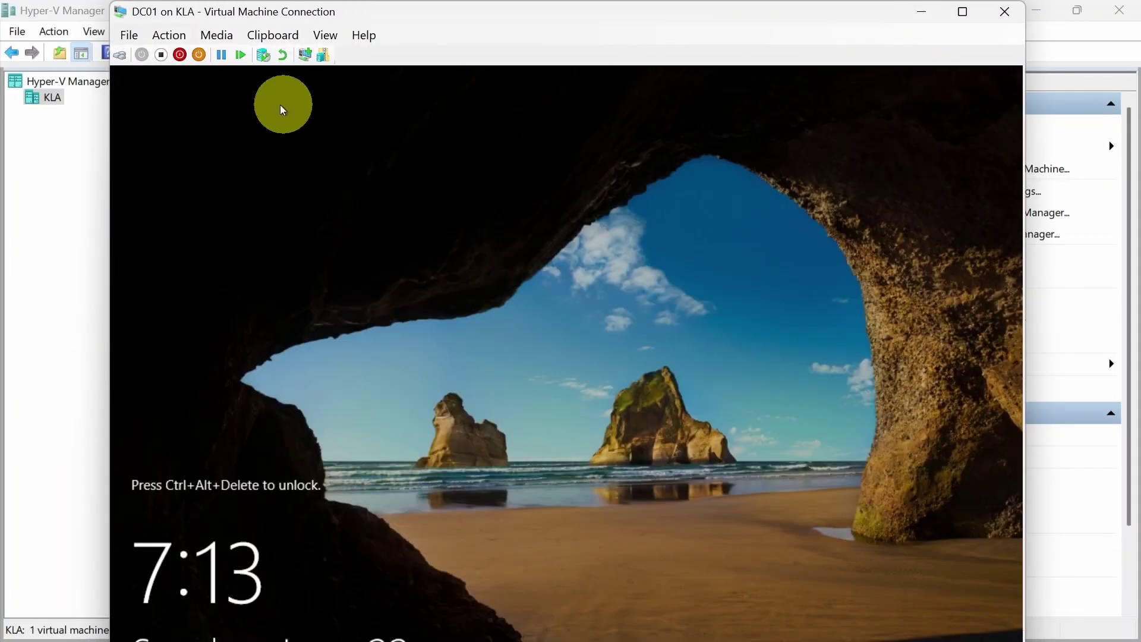
Send Ctrl+Alt+Delete to DC01 and try signing in as administrator, dismissing the incorrect-credentials message
{"action": "left_click", "coordinate": [169, 36]}
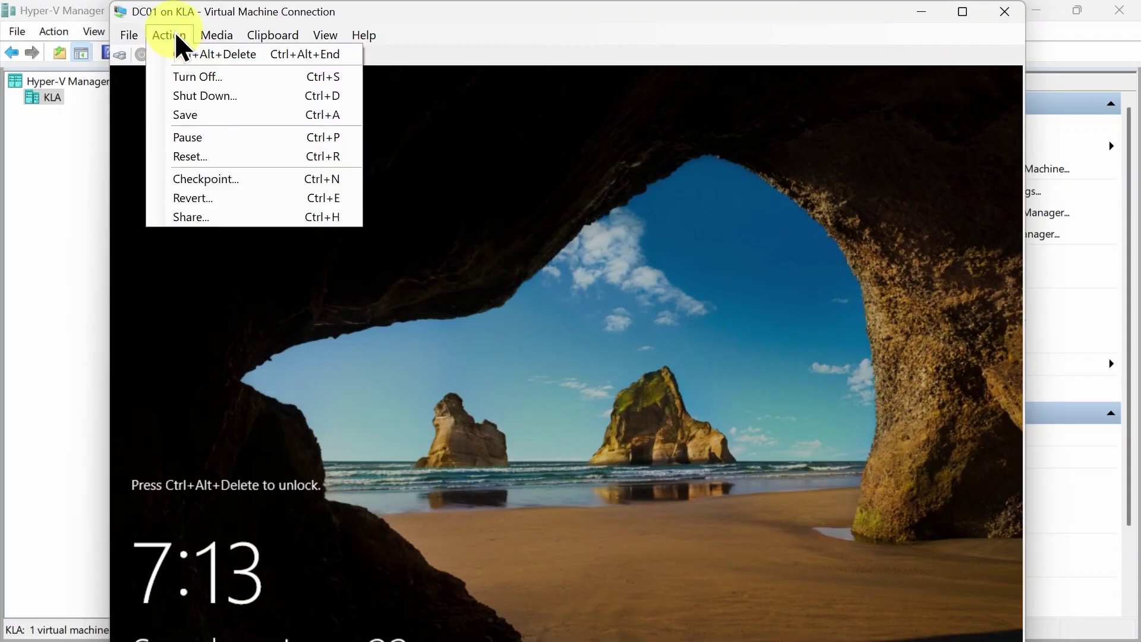
{"action": "left_click", "coordinate": [212, 55]}
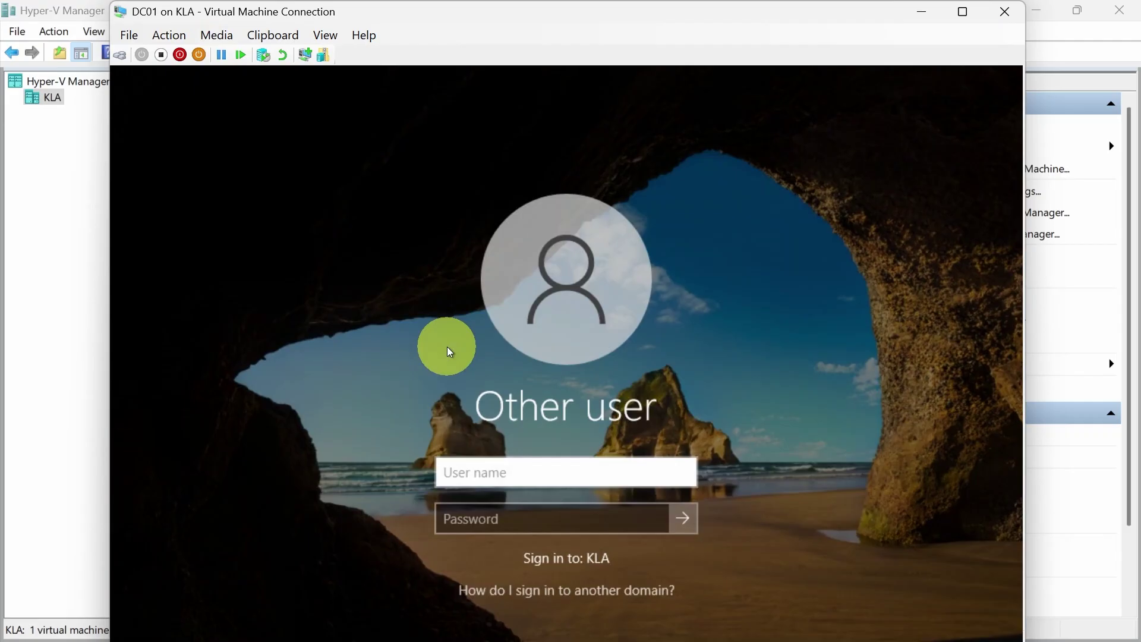
{"action": "type", "text": "administrator"}
{"action": "key", "text": "Tab"}
{"action": "type", "text": "•••••••••••••"}
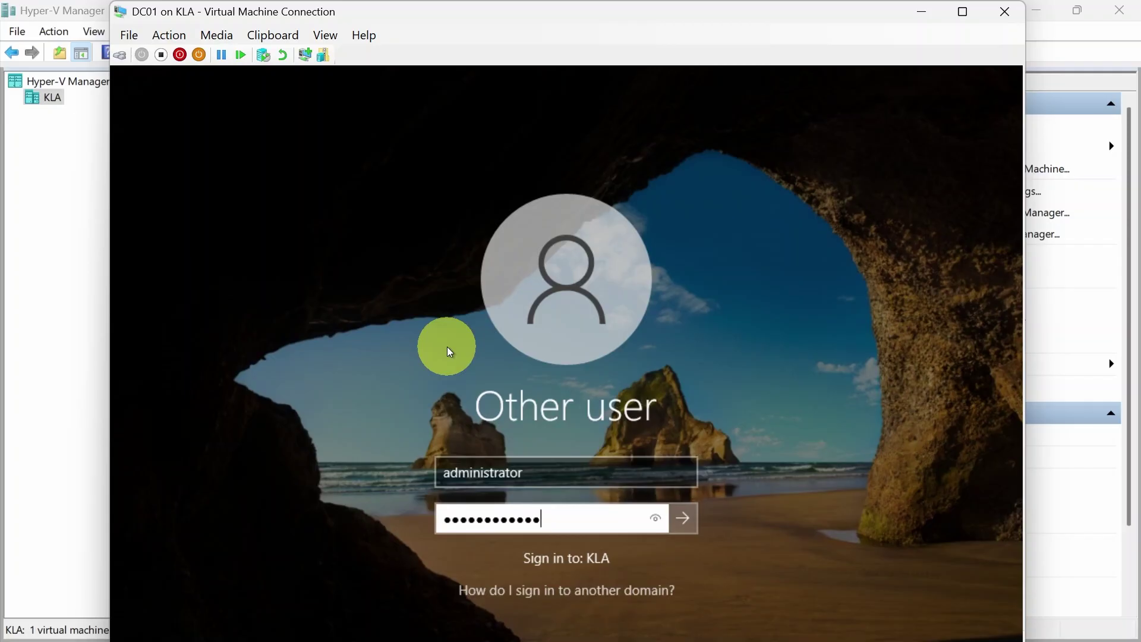
{"action": "key", "text": "Return"}
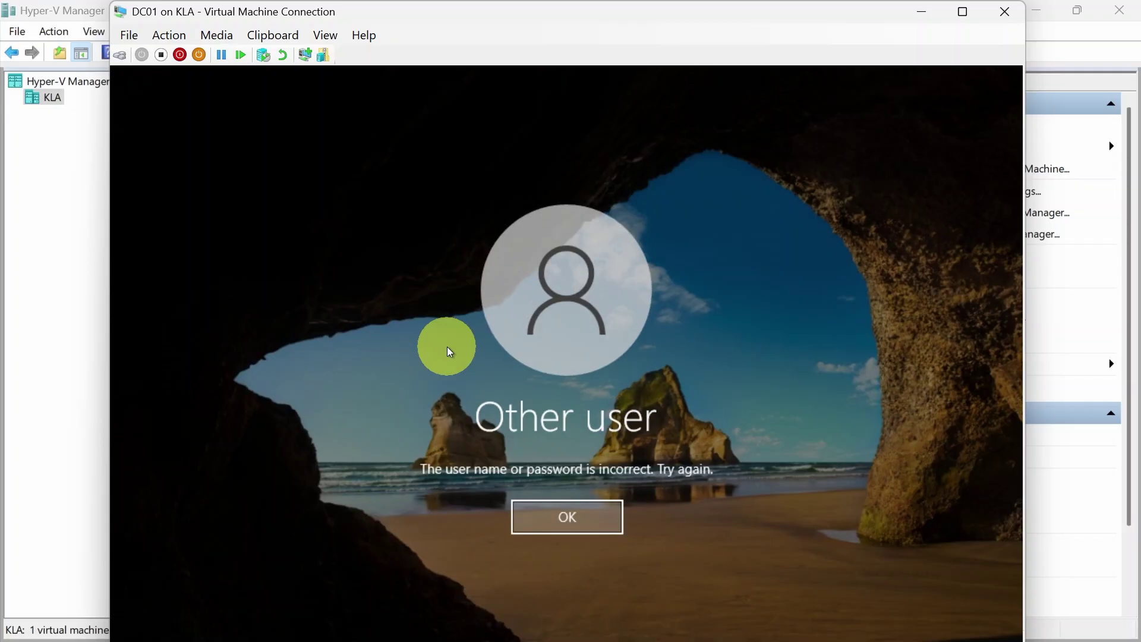
{"action": "key", "text": "Return"}
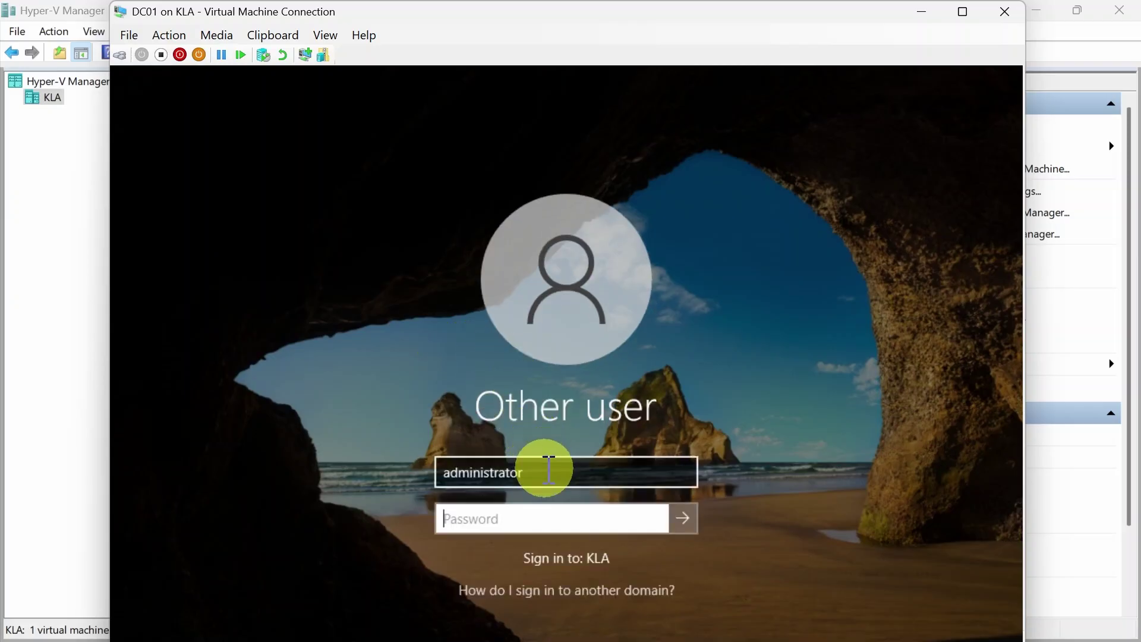
Sign in with the renamed account, close the Windows Admin Center pop-up, and maximize the session
{"action": "left_click", "coordinate": [542, 471]}
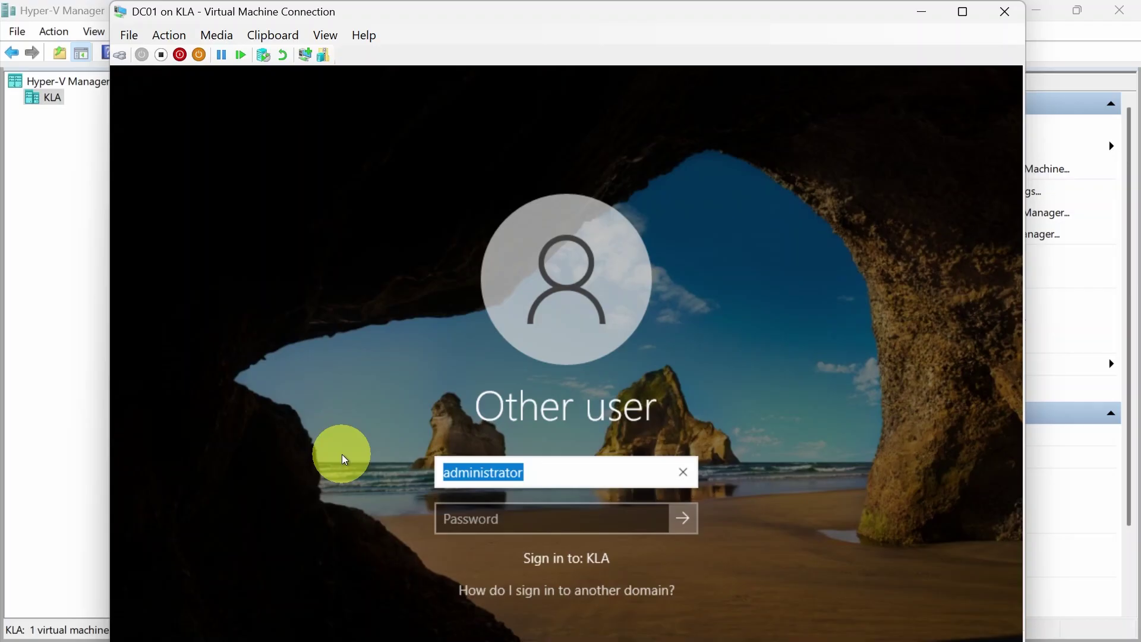
{"action": "type", "text": "louise"}
{"action": "key", "text": "Tab"}
{"action": "type", "text": "••••••••••"}
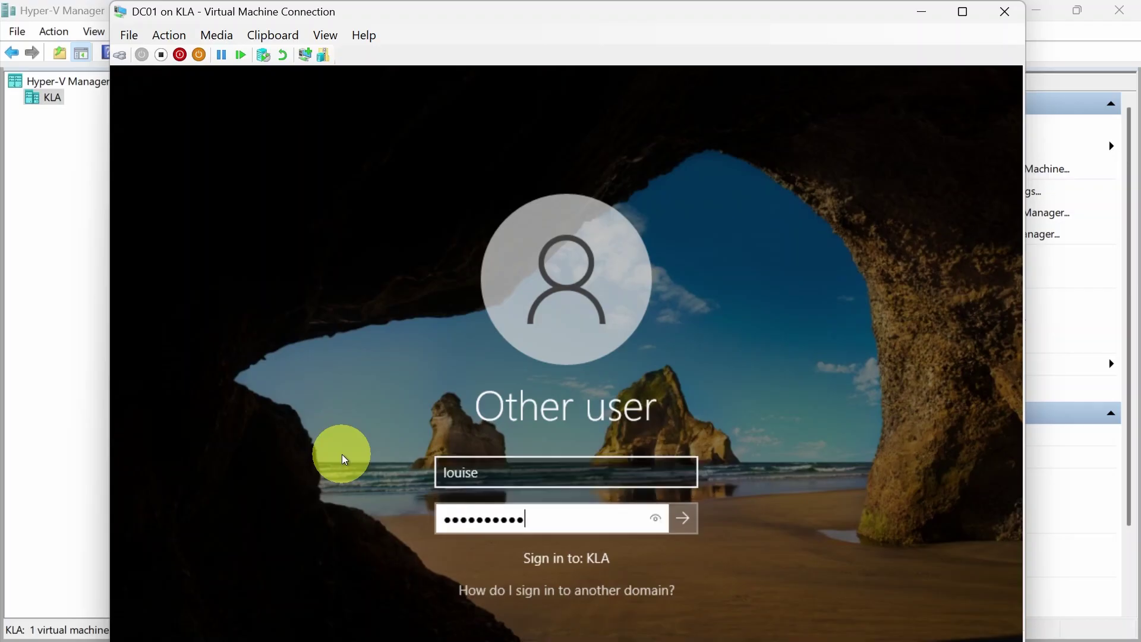
{"action": "type", "text": "••"}
{"action": "key", "text": "Return"}
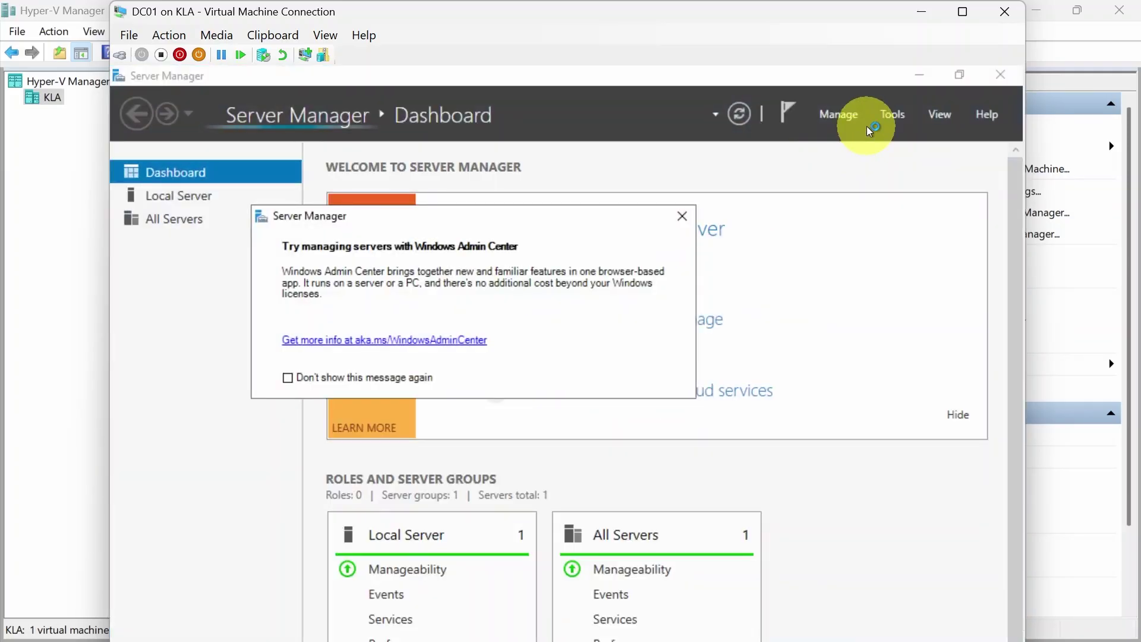
{"action": "left_click", "coordinate": [681, 221]}
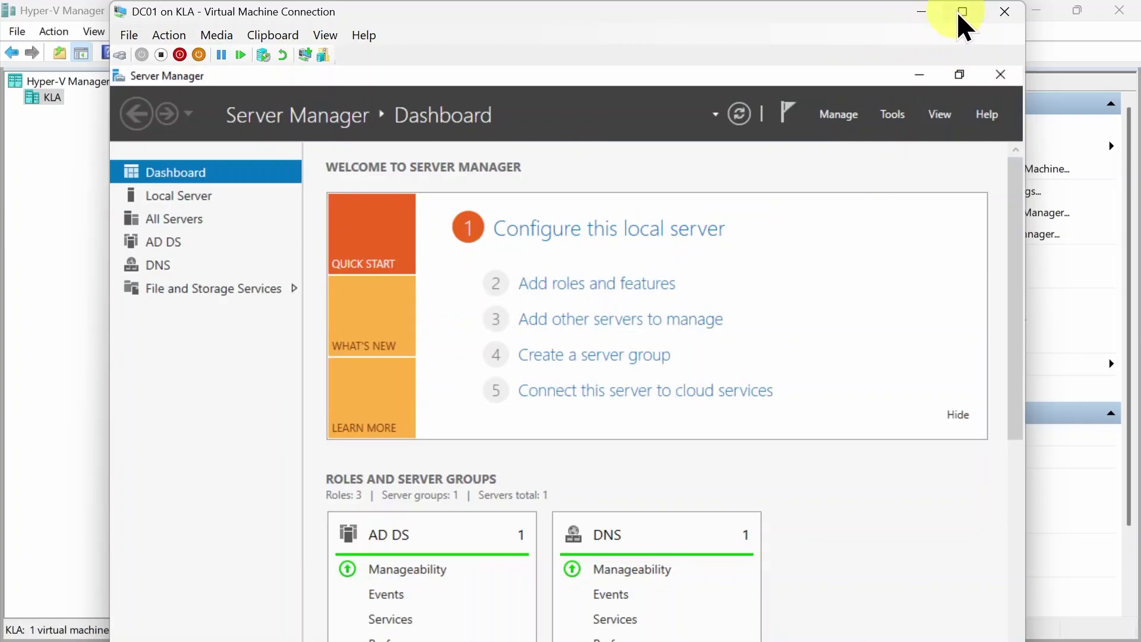
{"action": "left_click", "coordinate": [962, 11]}
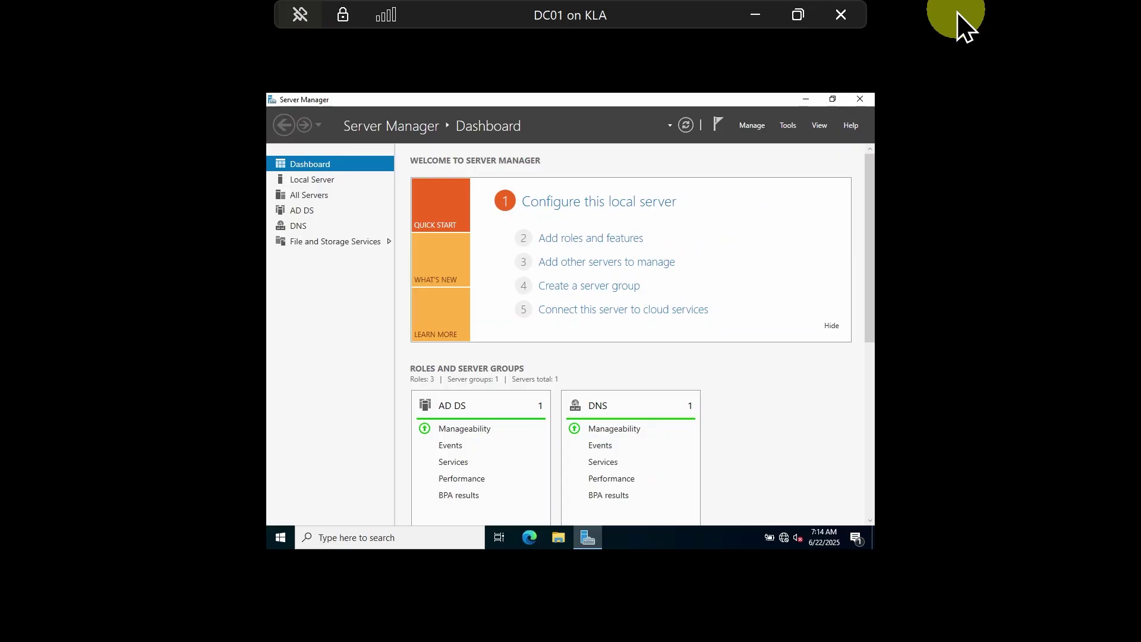
Close Server Manager and launch an administrator Command Prompt by searching 'cmd'
{"action": "left_click", "coordinate": [859, 99]}
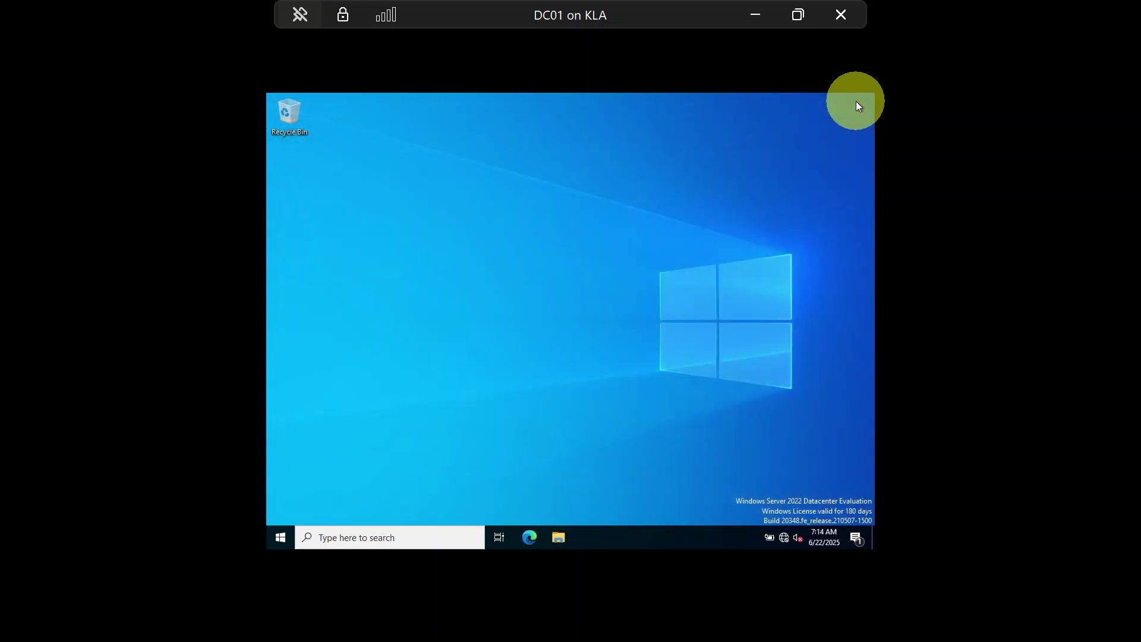
{"action": "left_click", "coordinate": [369, 537]}
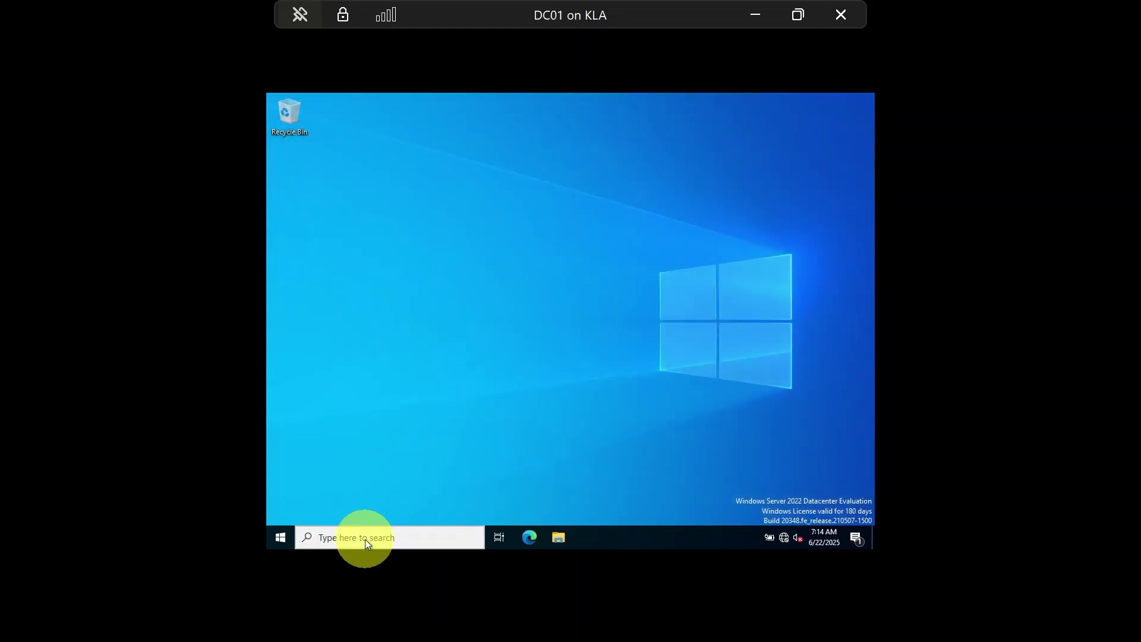
{"action": "type", "text": "cmd"}
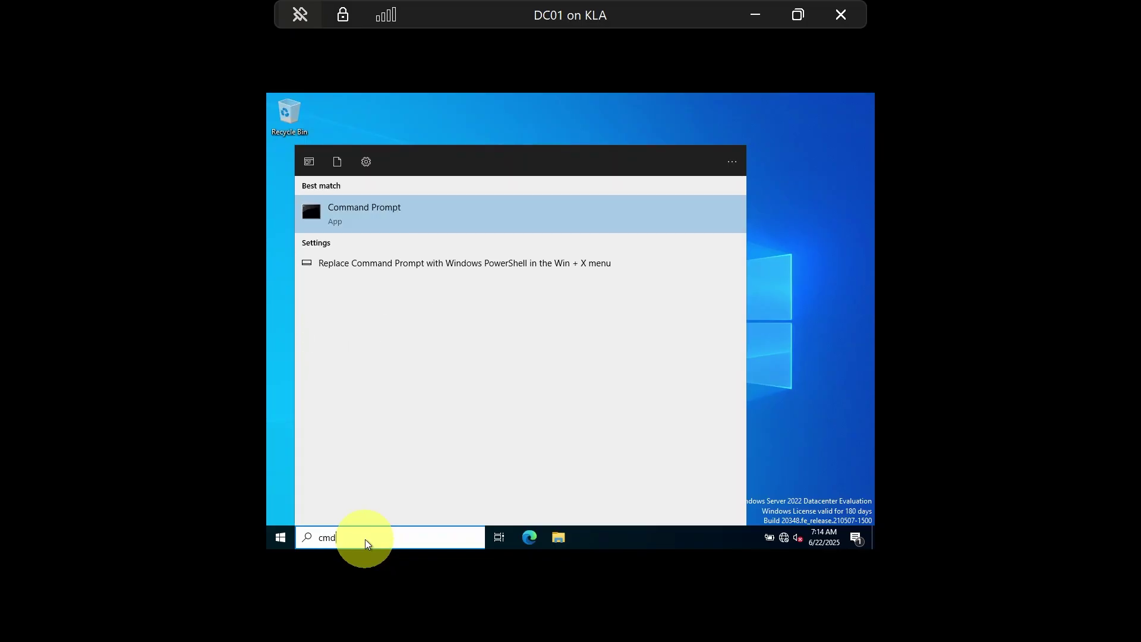
{"action": "key", "text": "Return"}
Run whoami and highlight the kla domain account in its output
{"action": "type", "text": "shoami"}
{"action": "key", "text": "BackSpace"}
{"action": "key", "text": "BackSpace"}
{"action": "key", "text": "BackSpace"}
{"action": "key", "text": "BackSpace"}
{"action": "key", "text": "BackSpace"}
{"action": "key", "text": "BackSpace"}
{"action": "type", "text": "whoami"}
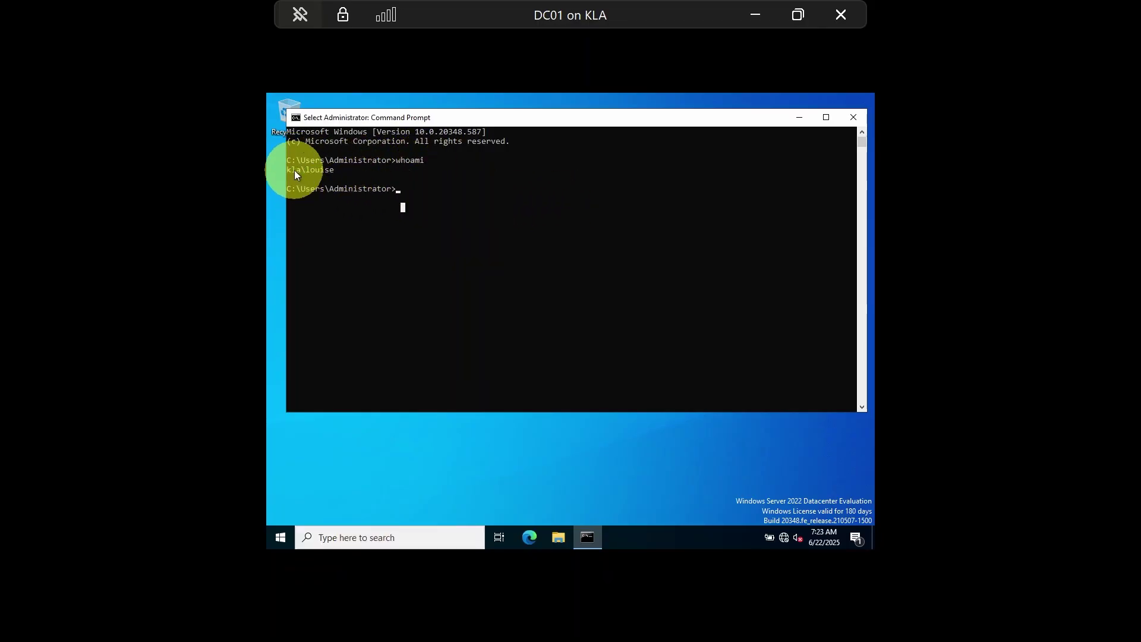
{"action": "left_click_drag", "start_coordinate": [289, 169], "coordinate": [299, 169]}
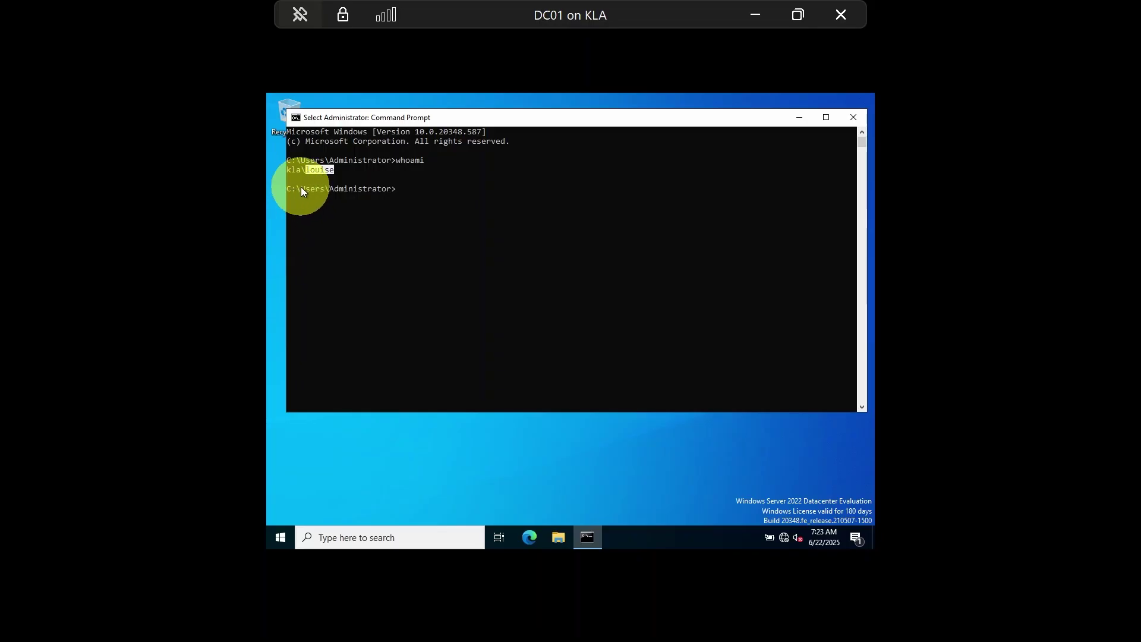
{"action": "left_click_drag", "start_coordinate": [348, 190], "coordinate": [372, 195]}
{"action": "left_click", "coordinate": [402, 202]}
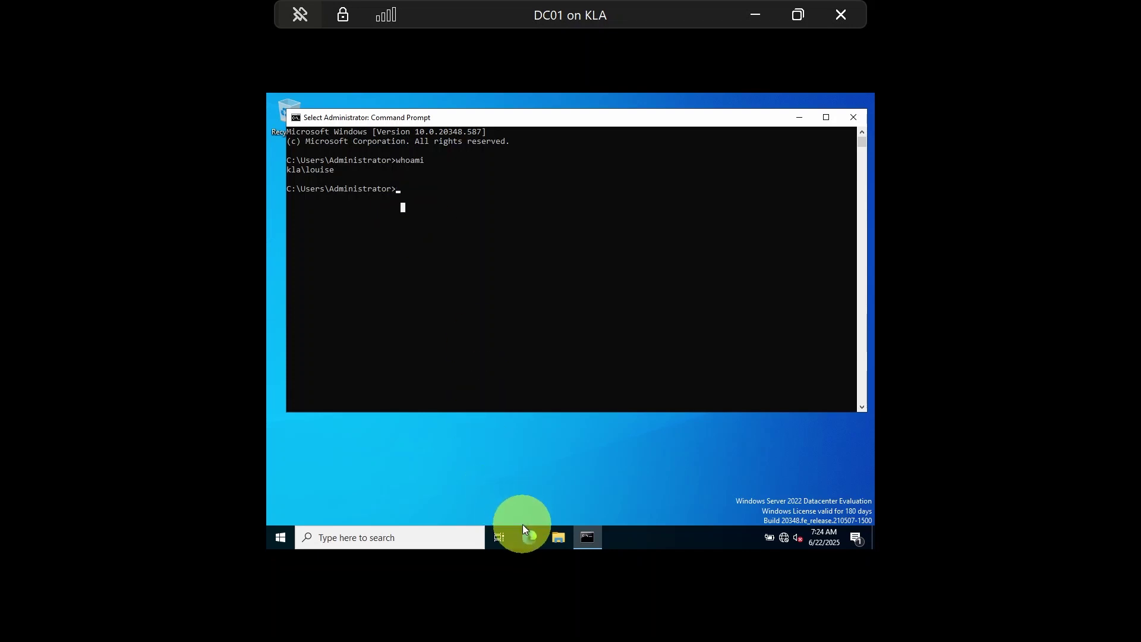
{"action": "left_click", "coordinate": [561, 543]}
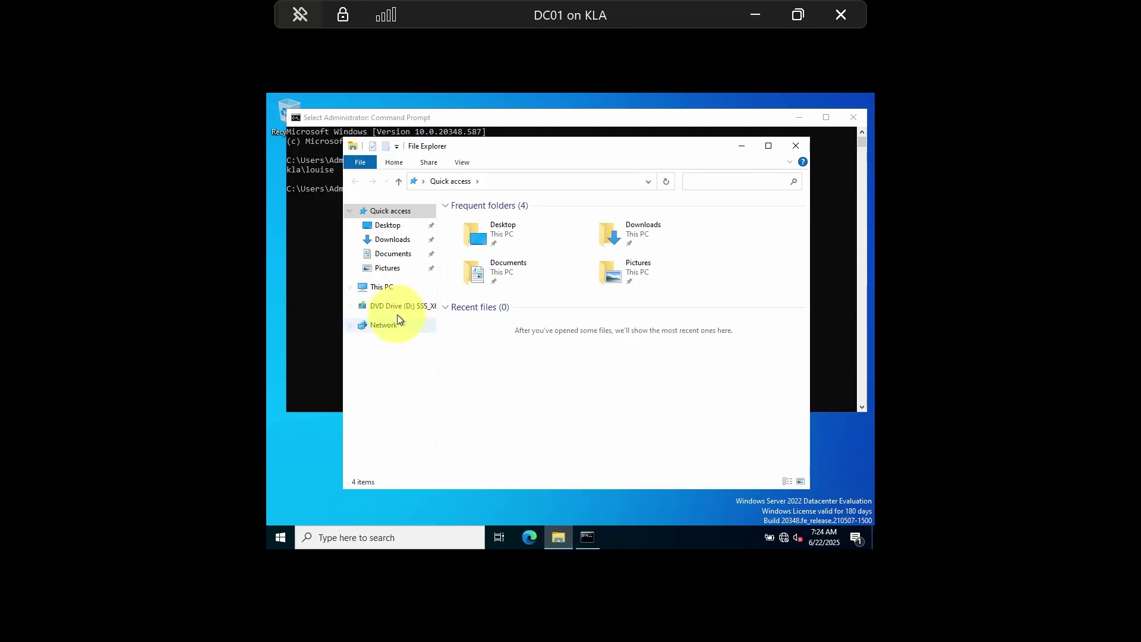
{"action": "left_click", "coordinate": [379, 288]}
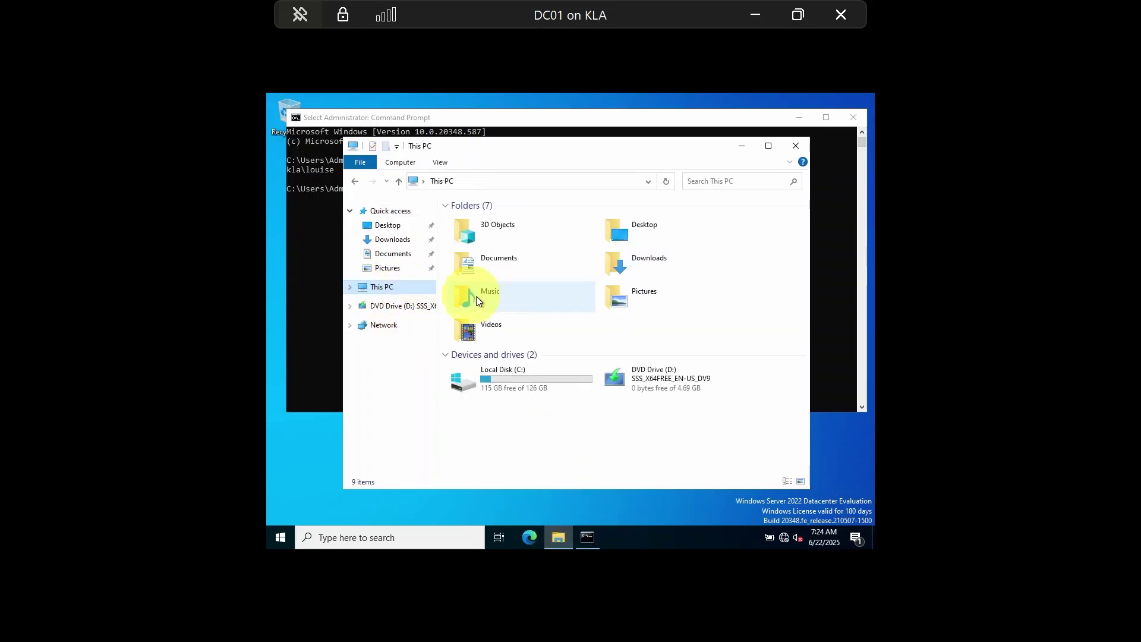
{"action": "double_click", "coordinate": [523, 391]}
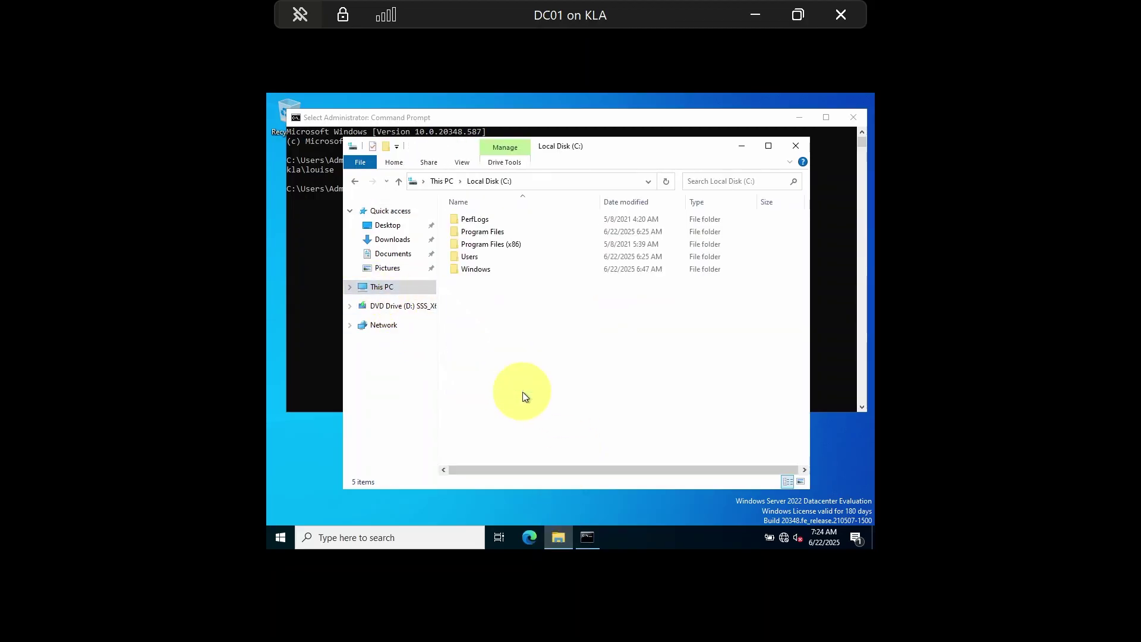
{"action": "double_click", "coordinate": [470, 258]}
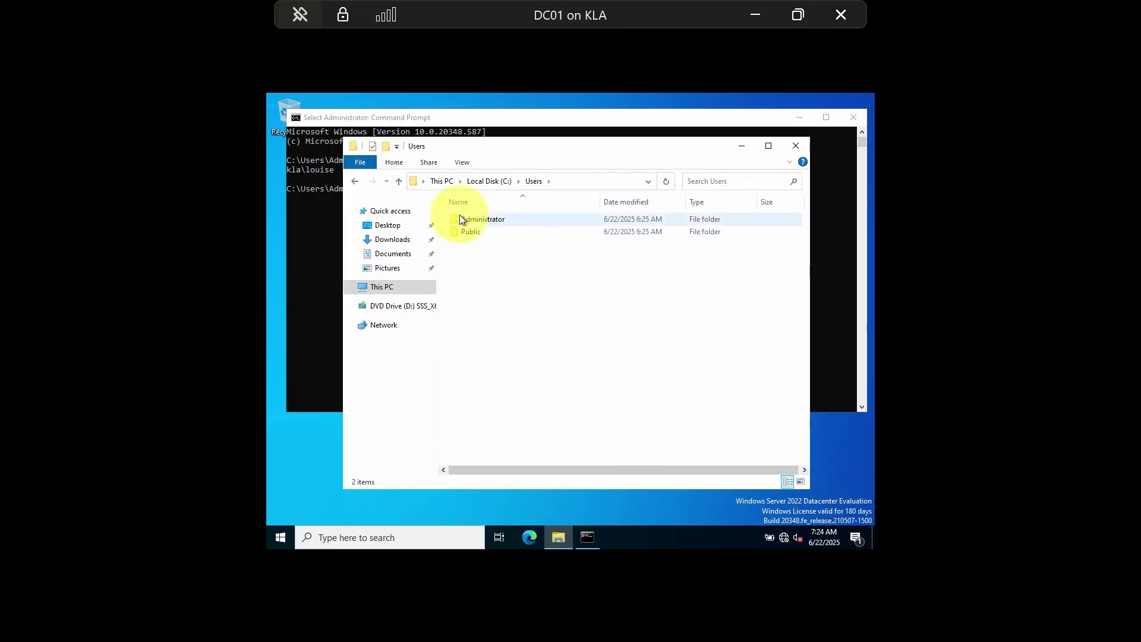
{"action": "left_click", "coordinate": [476, 224]}
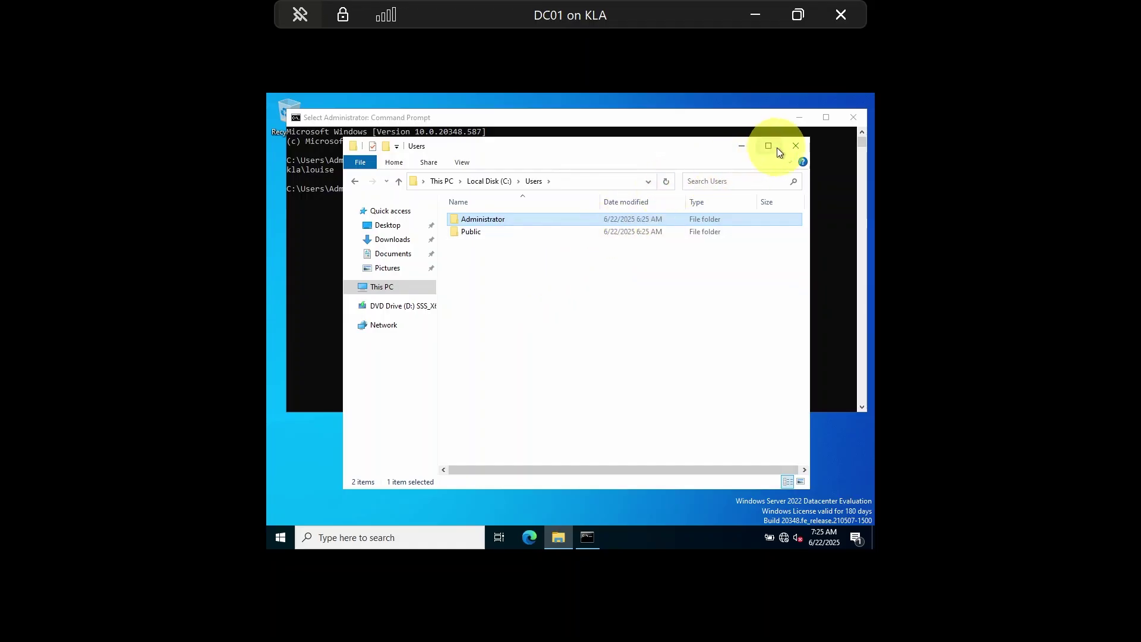
{"action": "left_click", "coordinate": [797, 148]}
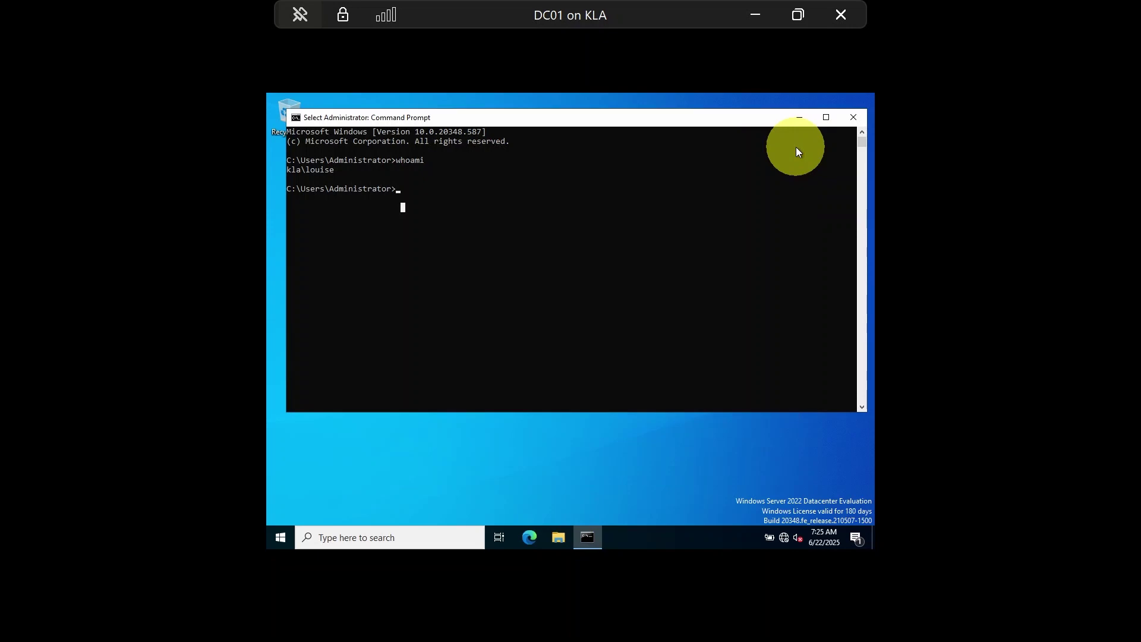
{"action": "left_click", "coordinate": [758, 199]}
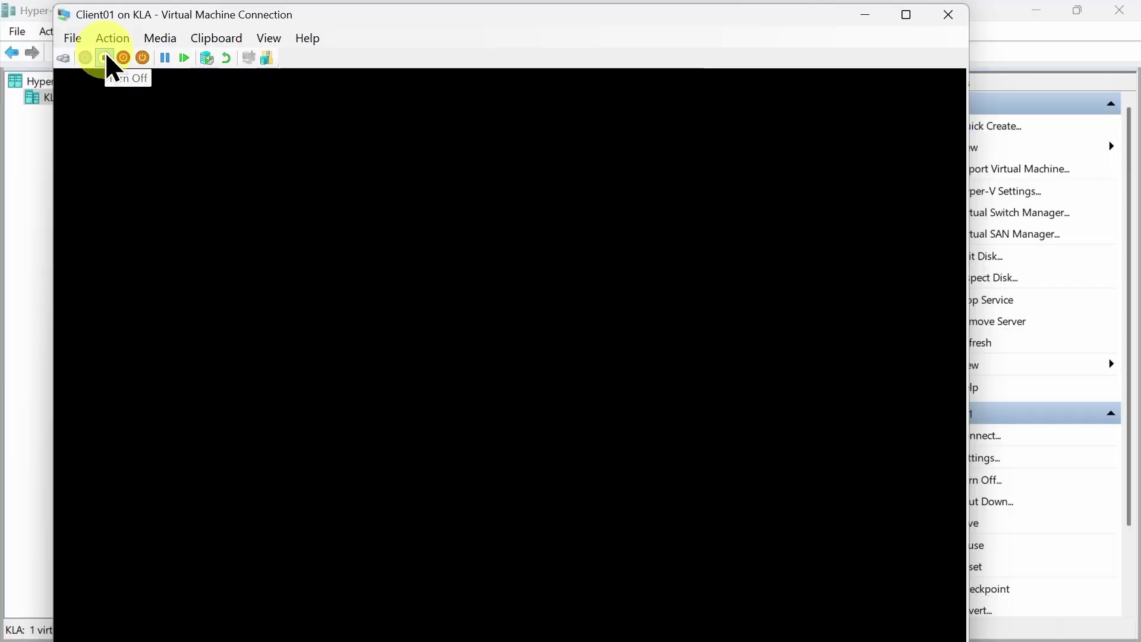
Turn off Client01, close its connection window, and select Client01 in the VM list
{"action": "left_click", "coordinate": [105, 58]}
{"action": "left_click", "coordinate": [522, 367]}
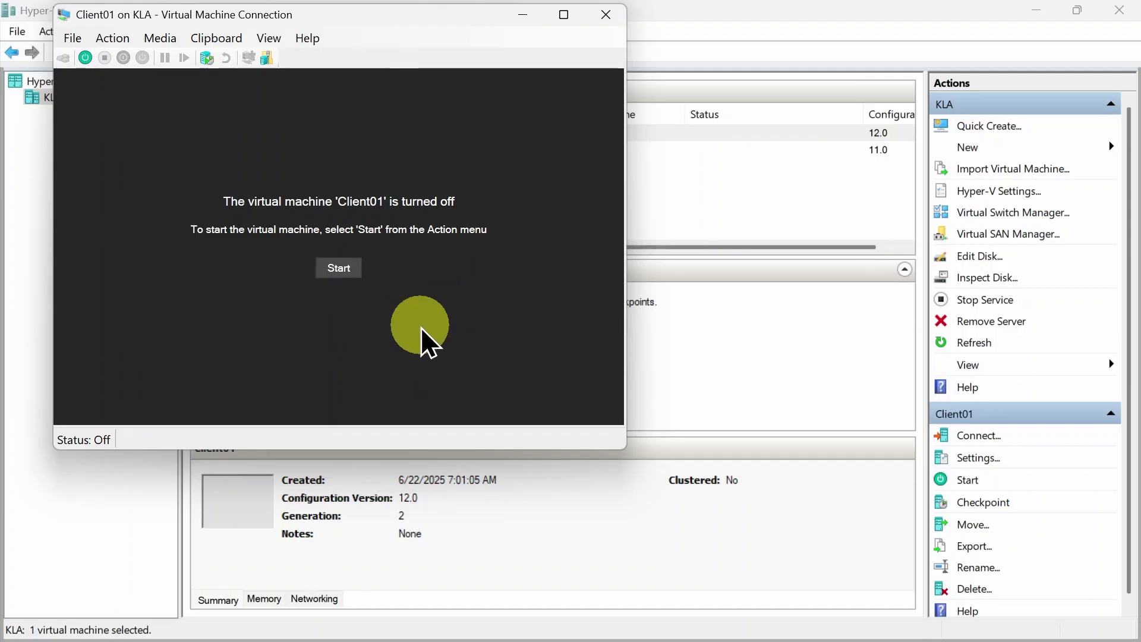
{"action": "left_click", "coordinate": [328, 266]}
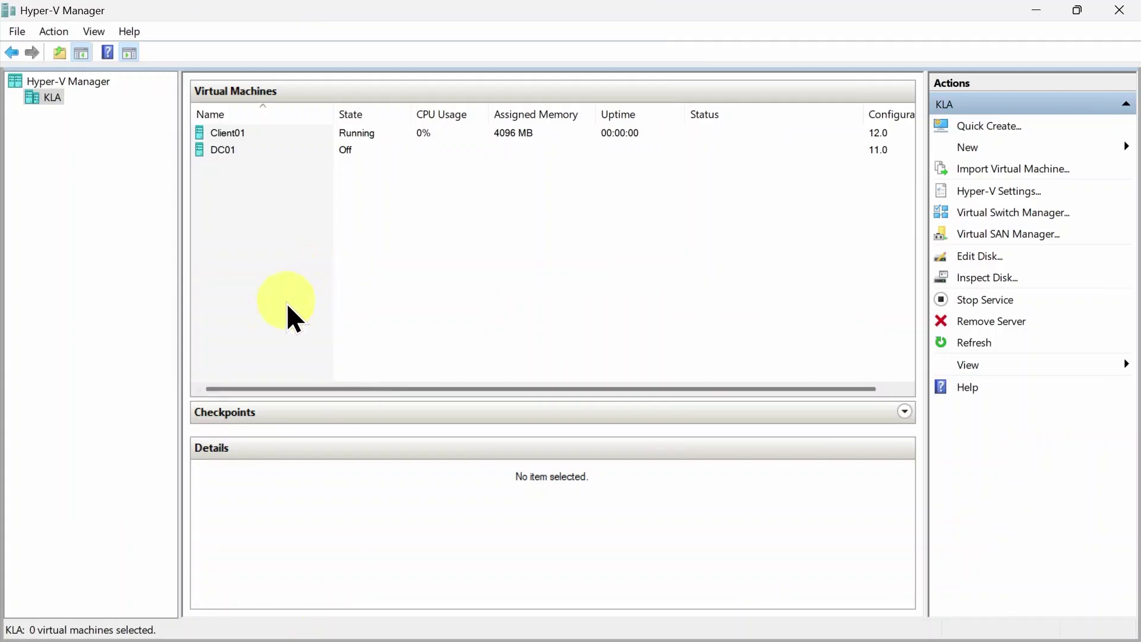
{"action": "left_click", "coordinate": [248, 136]}
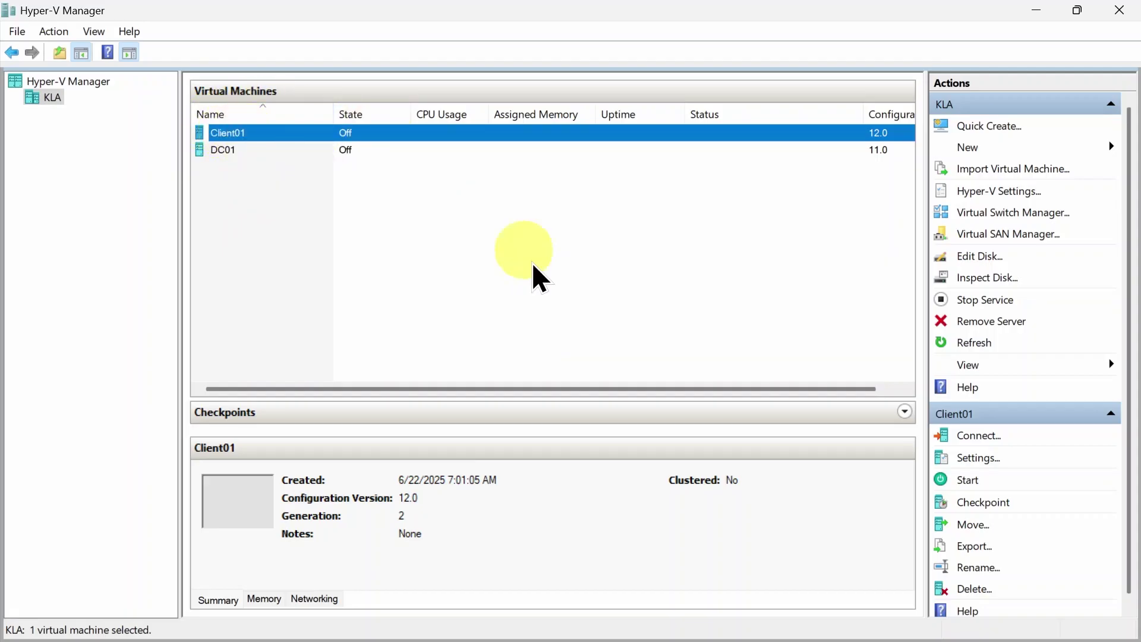
Move Client01's DVD Drive (Win11_24H2_English_x64.iso) to the top of the firmware boot order and save
{"action": "left_click", "coordinate": [983, 458]}
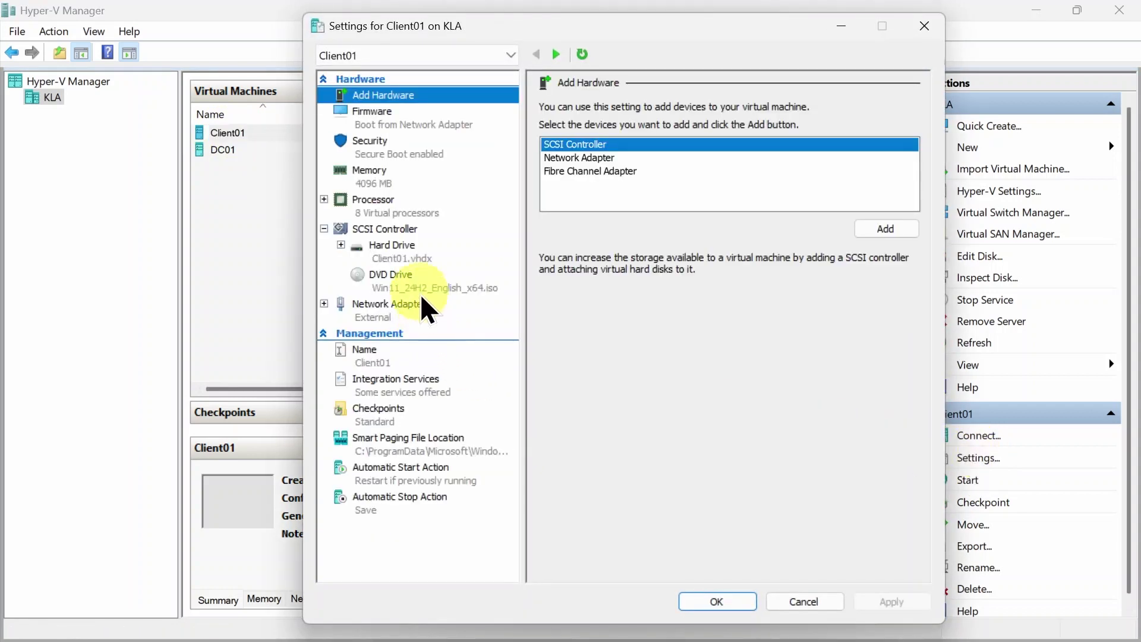
{"action": "left_click", "coordinate": [416, 284]}
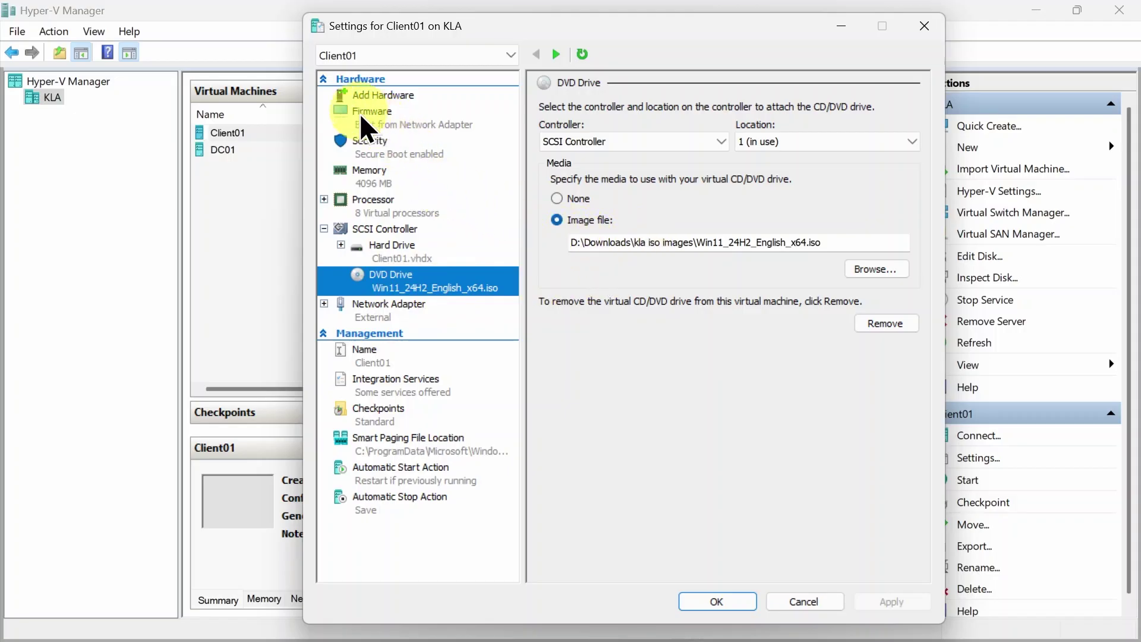
{"action": "left_click", "coordinate": [382, 129]}
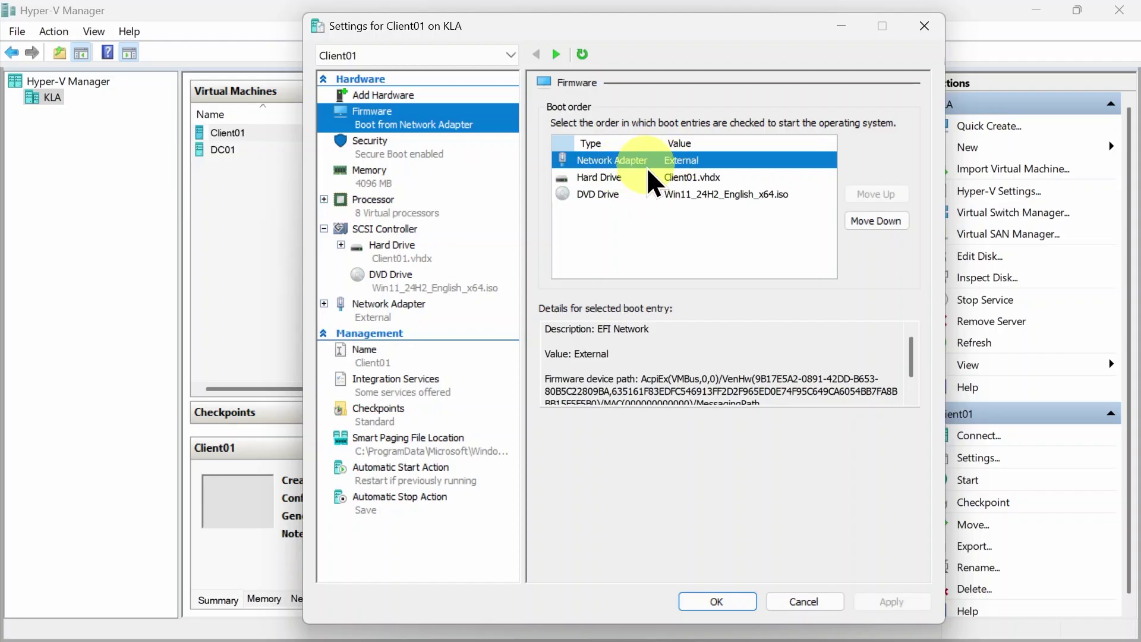
{"action": "left_click", "coordinate": [620, 185]}
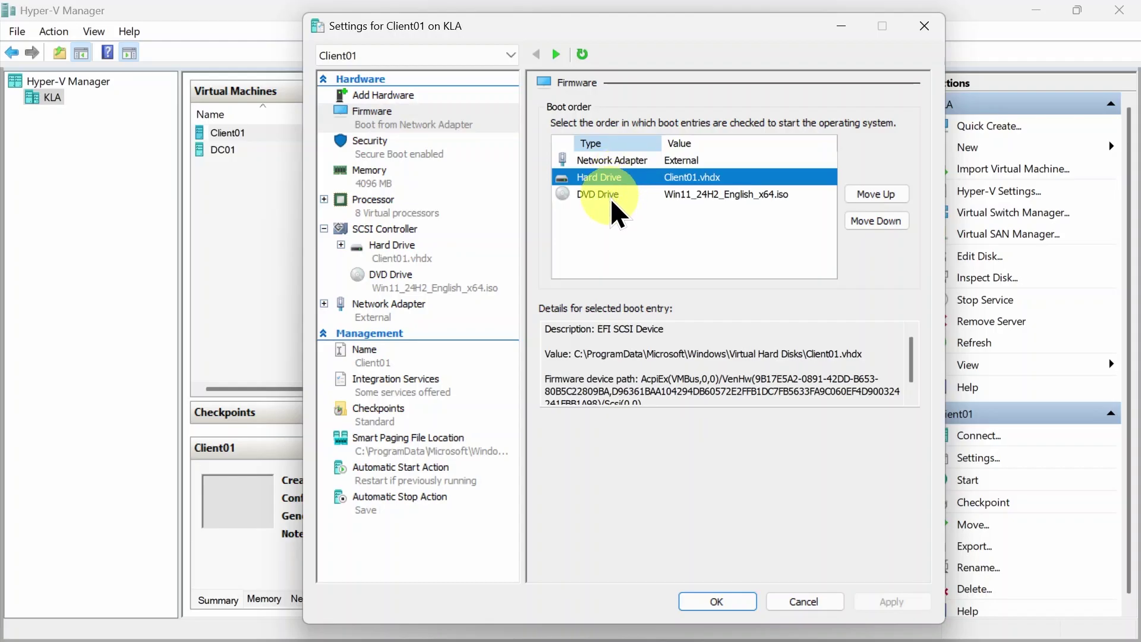
{"action": "left_click", "coordinate": [612, 200]}
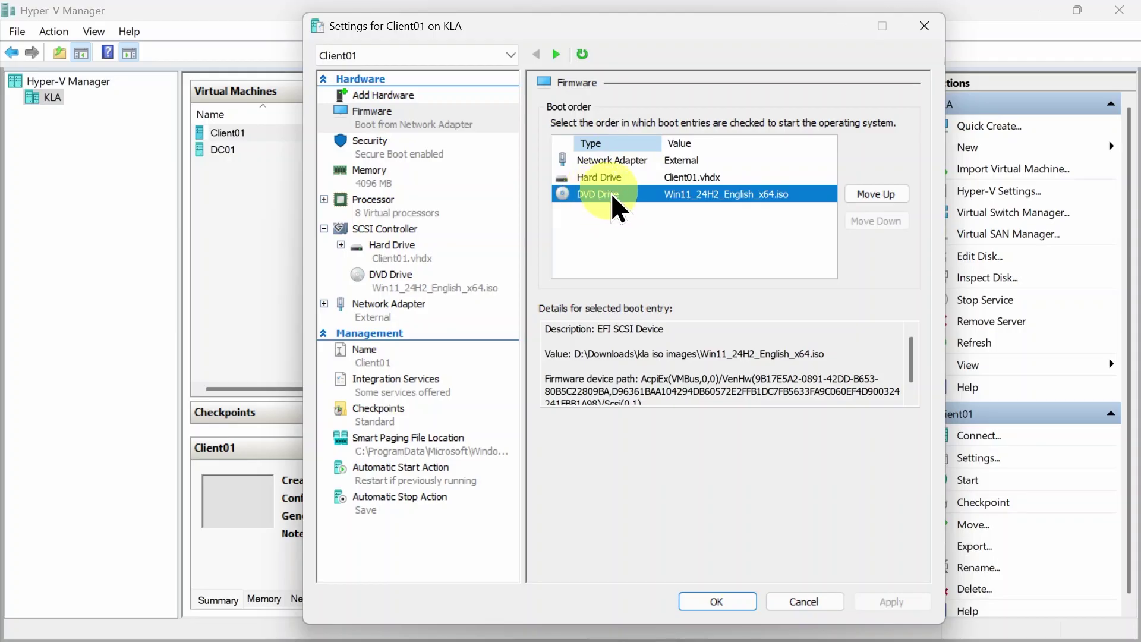
{"action": "left_click", "coordinate": [867, 196]}
{"action": "left_click", "coordinate": [866, 196]}
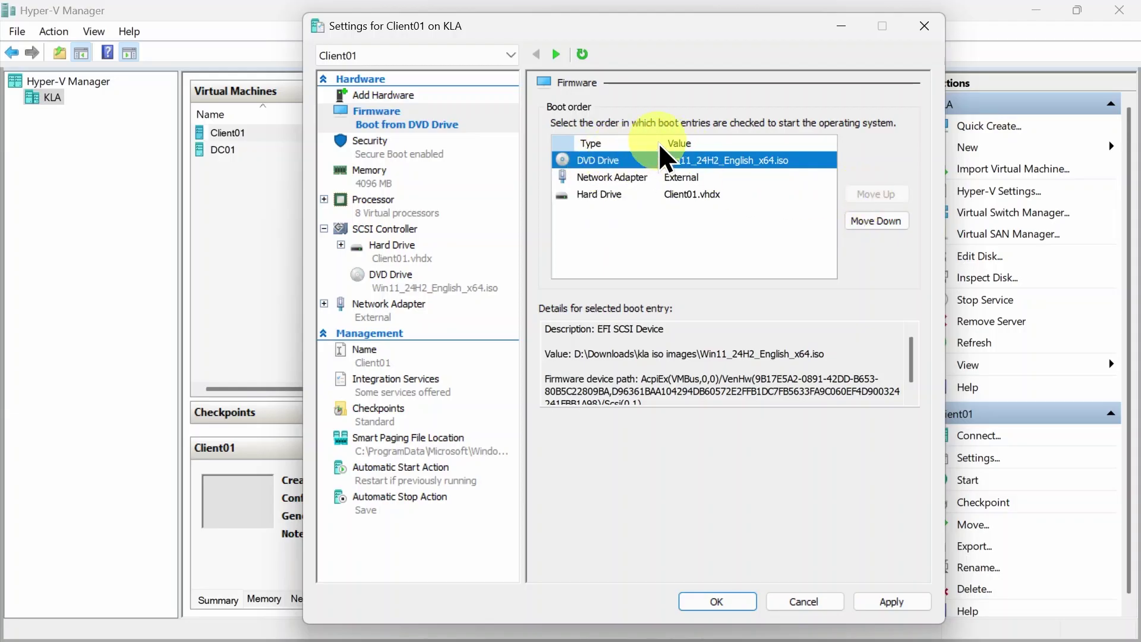
{"action": "left_click", "coordinate": [893, 600]}
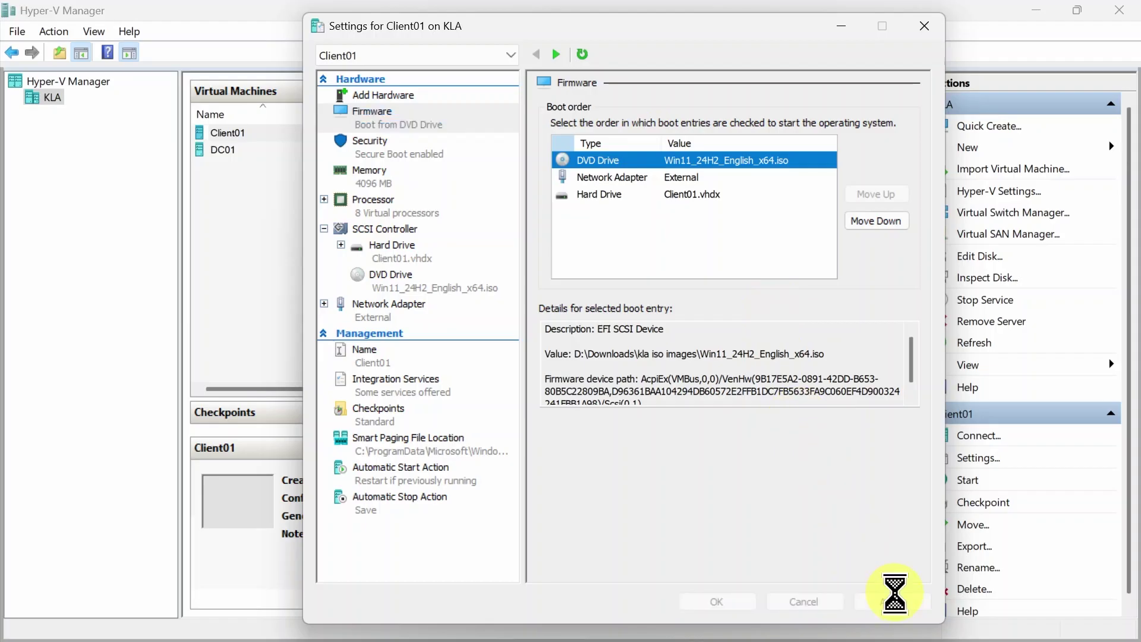
{"action": "left_click", "coordinate": [734, 603]}
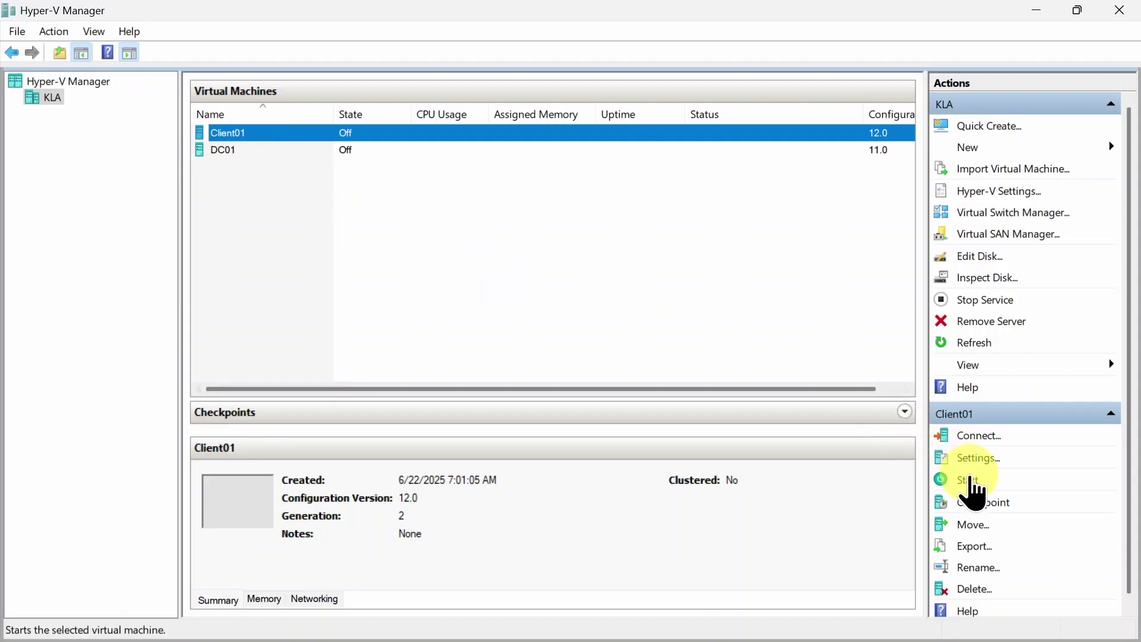
Start Client01 and open its console connection, briefly viewing it full screen
{"action": "left_click", "coordinate": [972, 480]}
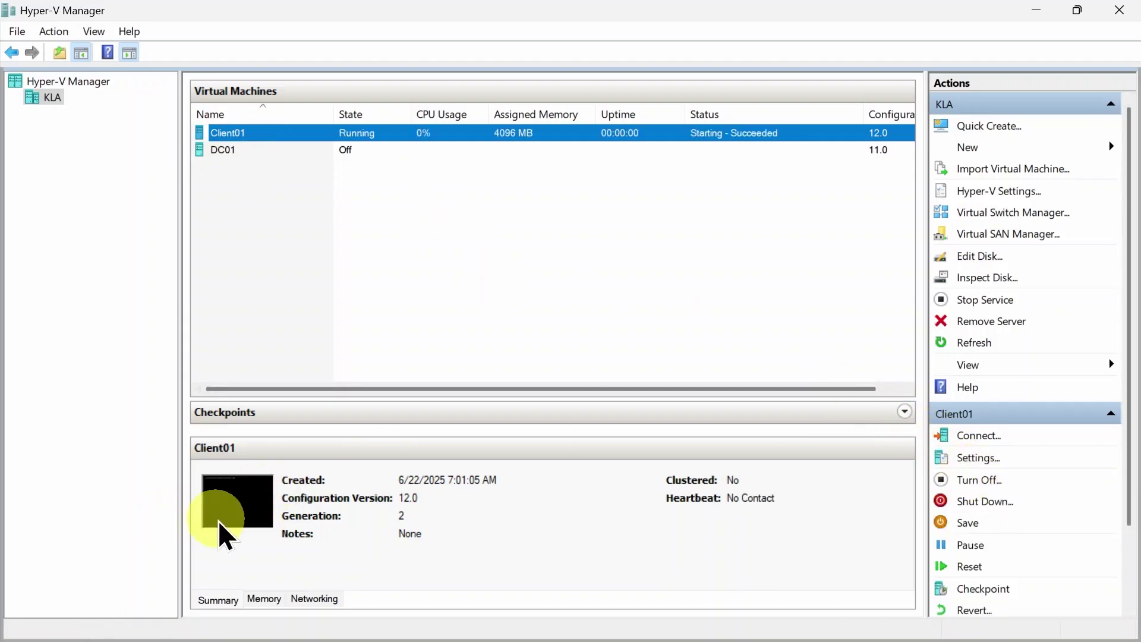
{"action": "double_click", "coordinate": [236, 526]}
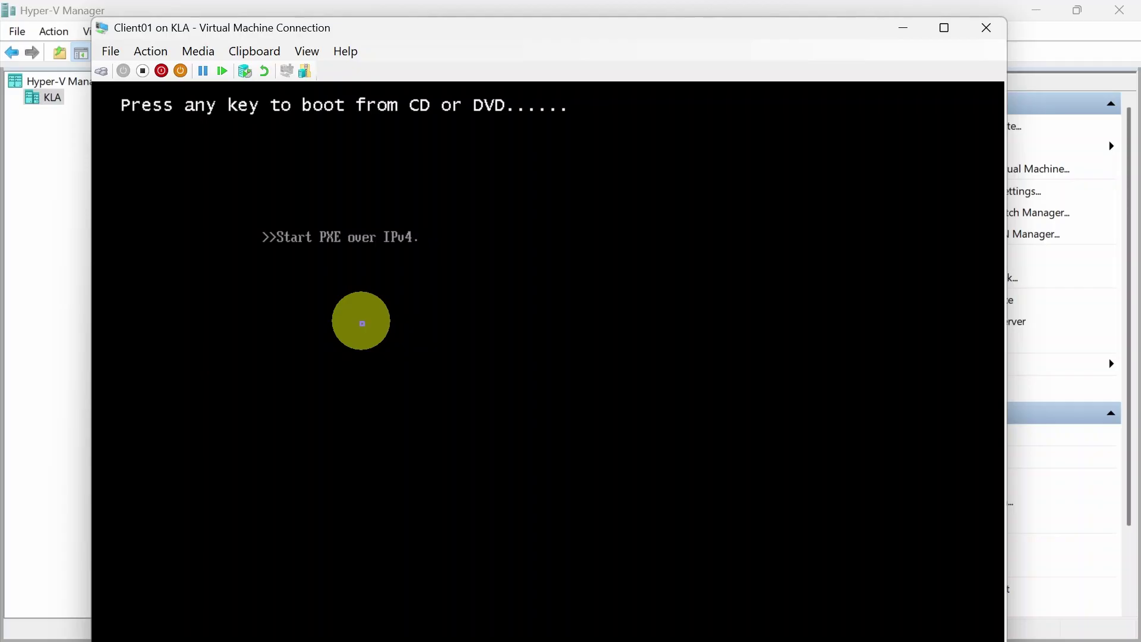
{"action": "left_click", "coordinate": [945, 28]}
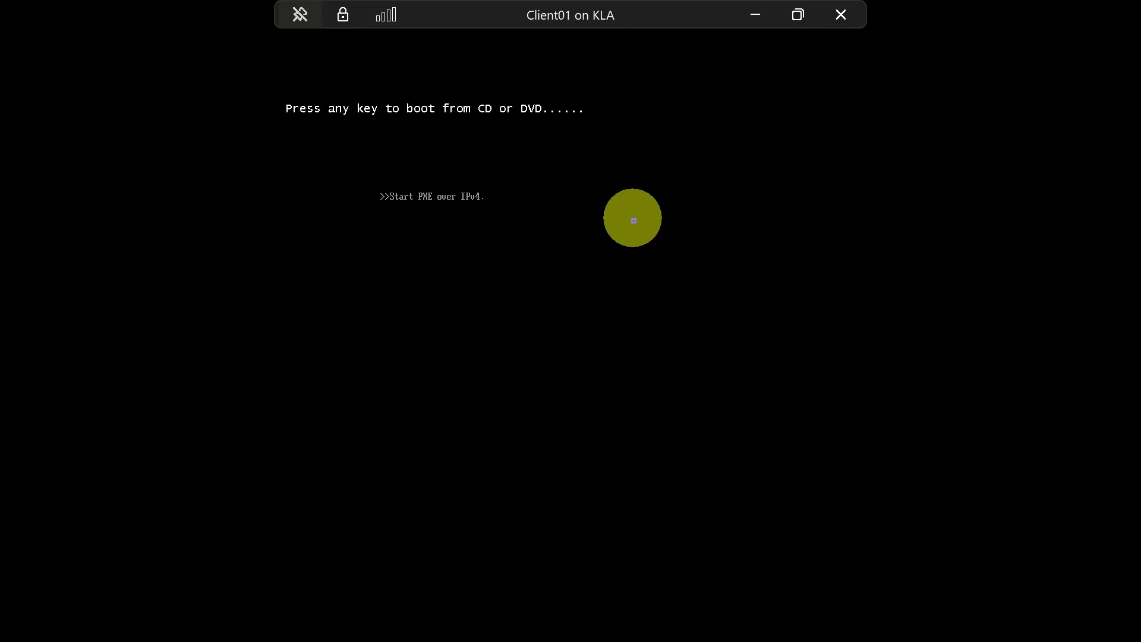
{"action": "left_click", "coordinate": [798, 15]}
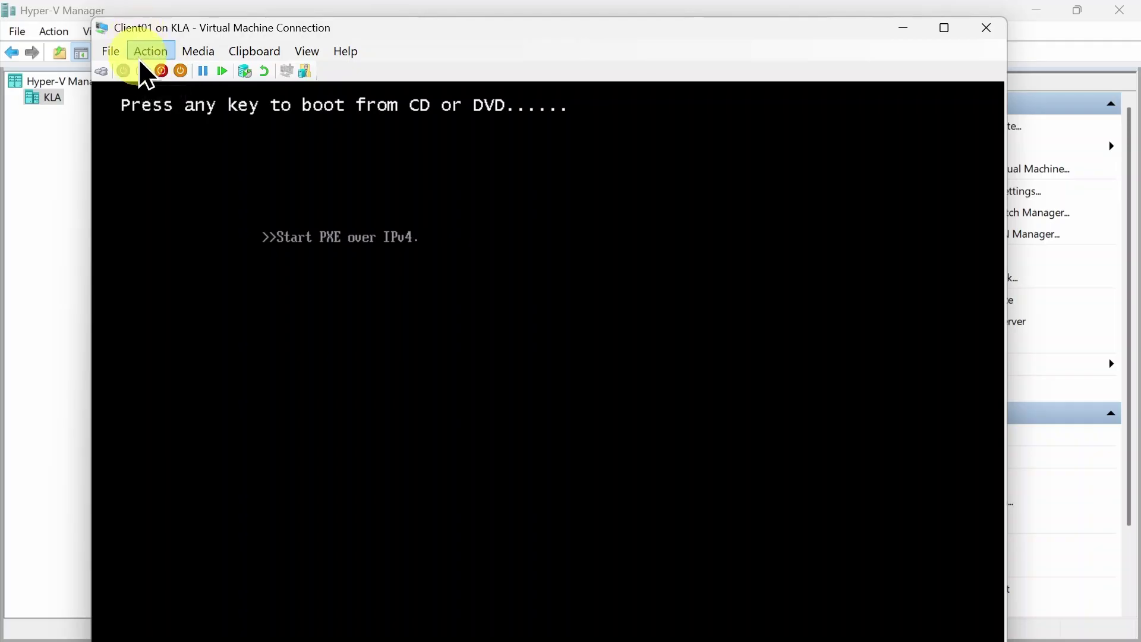
Reset Client01, confirm, and boot it from the installation DVD
{"action": "left_click", "coordinate": [146, 51]}
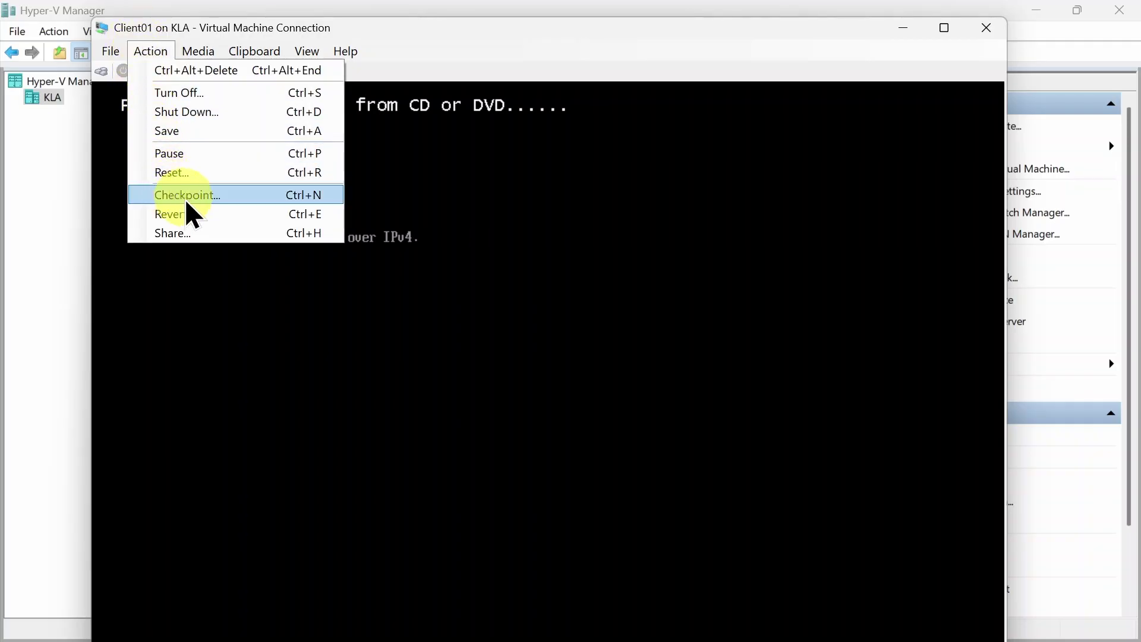
{"action": "left_click", "coordinate": [181, 174]}
{"action": "left_click", "coordinate": [584, 384]}
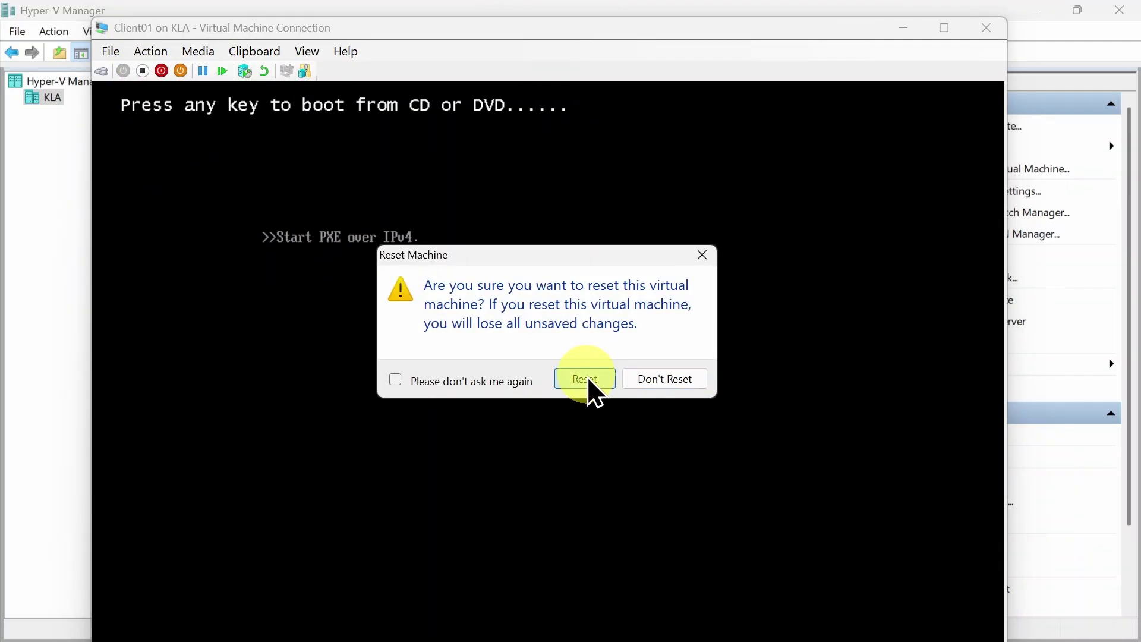
{"action": "key", "text": "Return"}
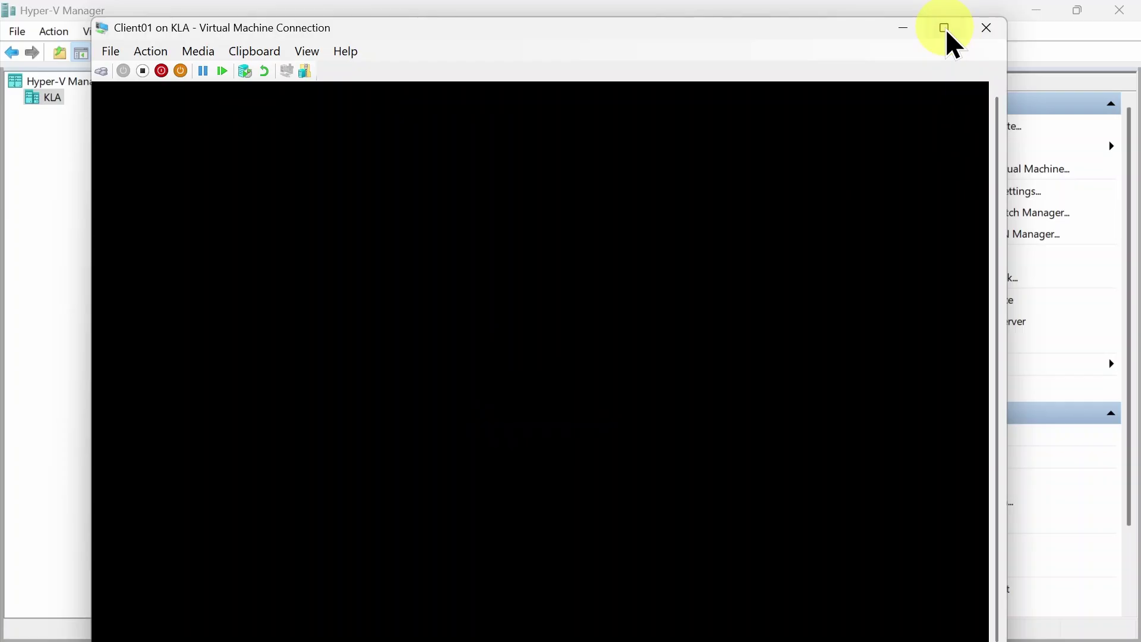
Keep English (United States) for Setup's install language and time format, then exit full screen
{"action": "left_click", "coordinate": [945, 29]}
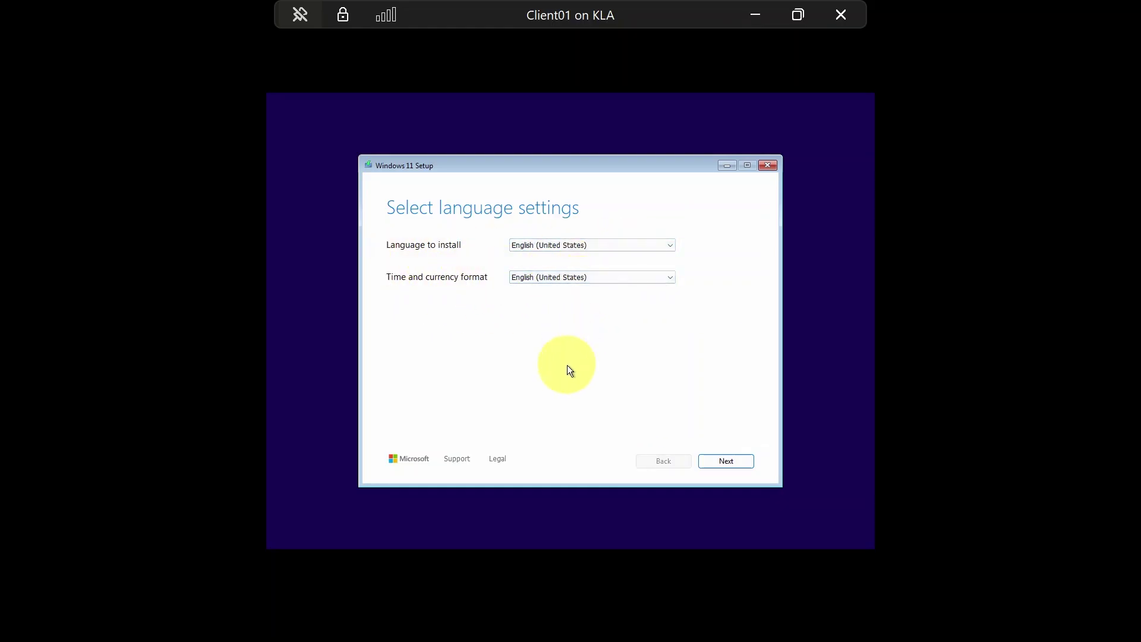
{"action": "left_click", "coordinate": [646, 248]}
{"action": "left_click", "coordinate": [647, 248]}
{"action": "left_click", "coordinate": [638, 278]}
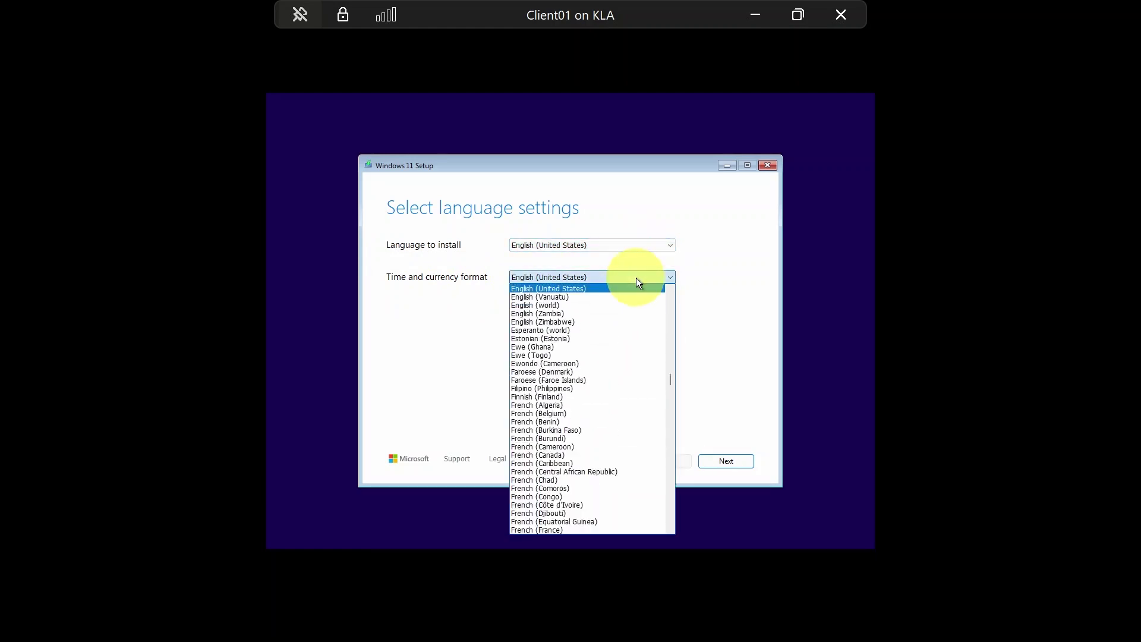
{"action": "left_click", "coordinate": [637, 279]}
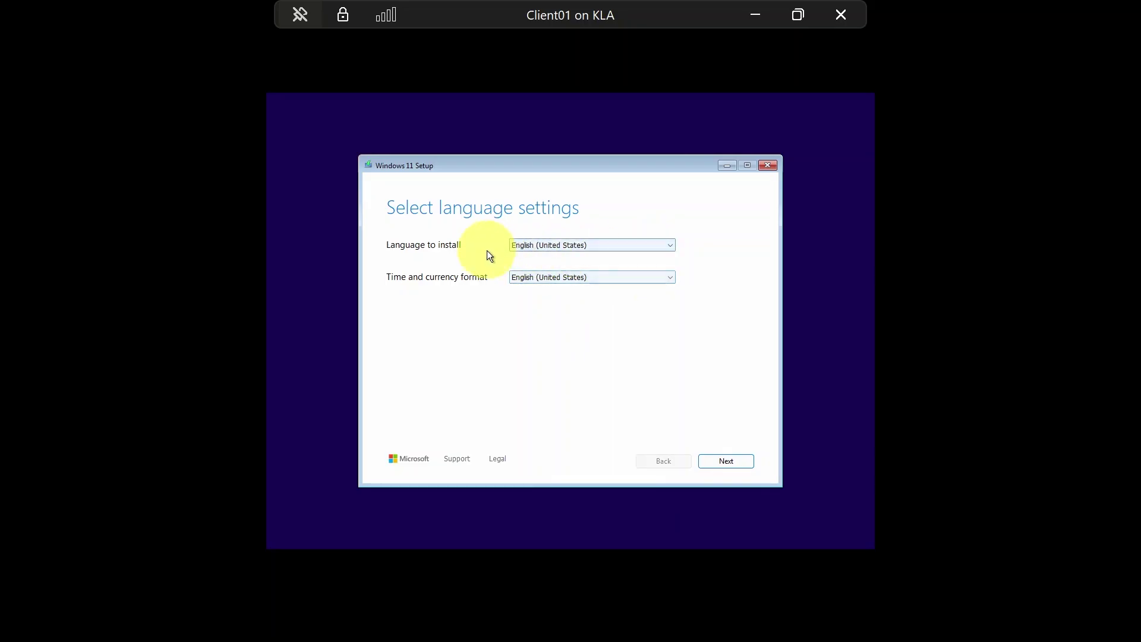
{"action": "left_click", "coordinate": [591, 250]}
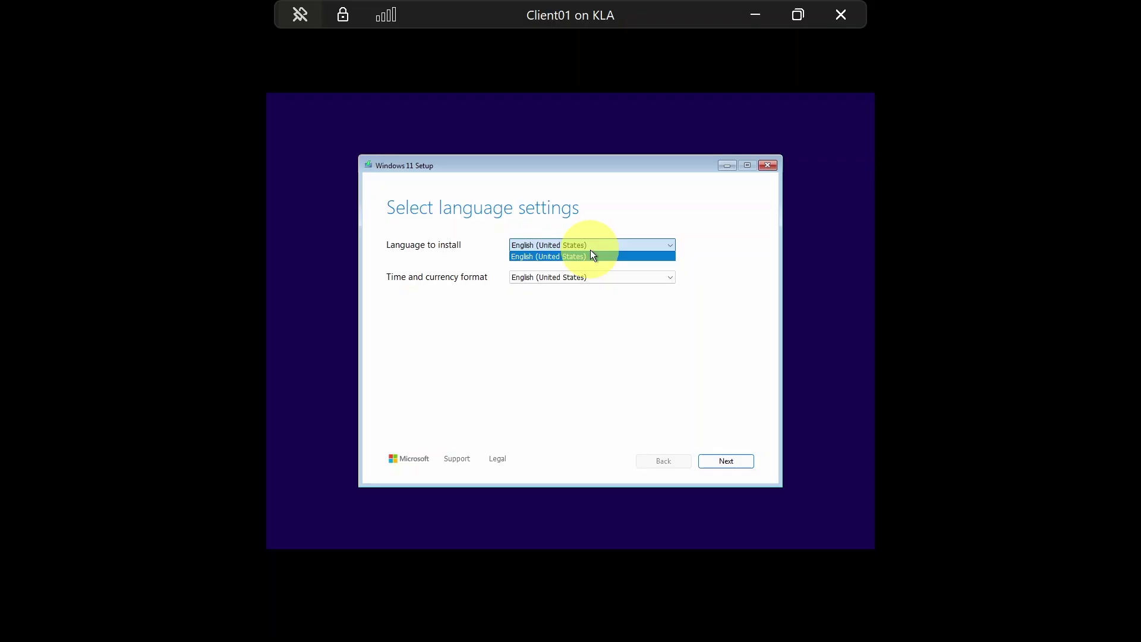
{"action": "left_click", "coordinate": [760, 13]}
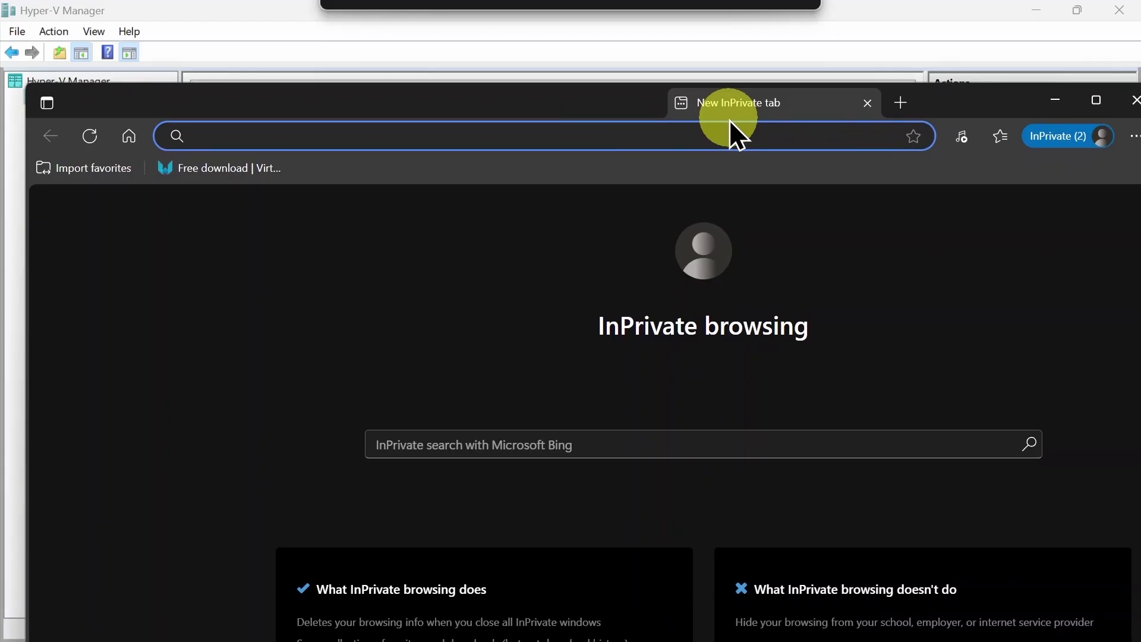
Search Bing for 'download windows 11 iso' in a maximized Edge InPrivate window
{"action": "left_click", "coordinate": [705, 103]}
{"action": "double_click", "coordinate": [878, 82]}
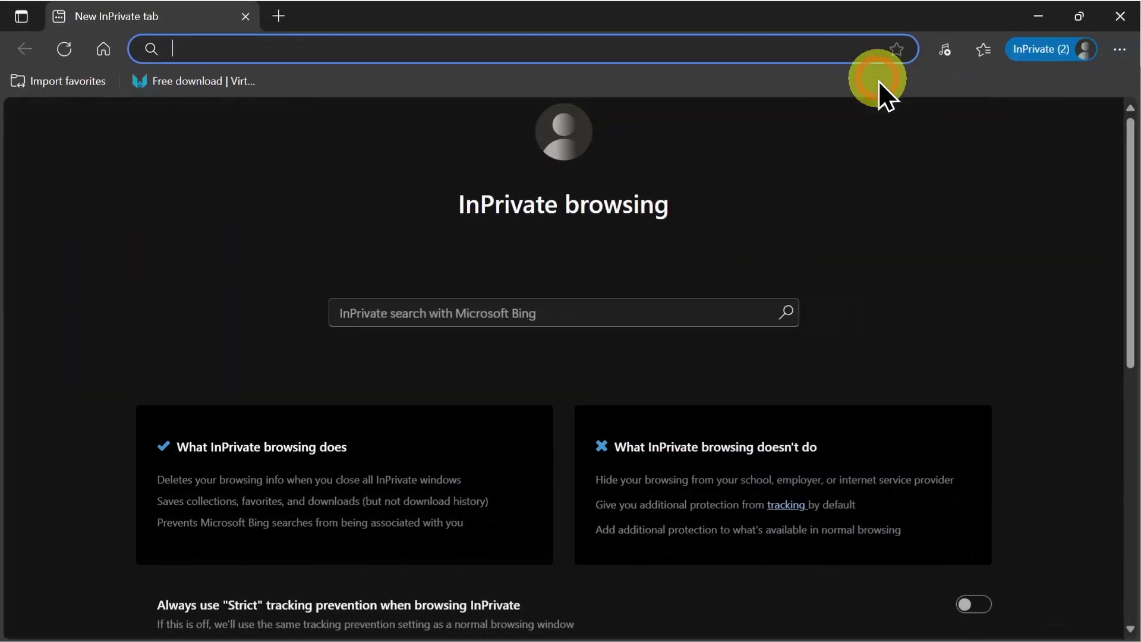
{"action": "type", "text": "dow"}
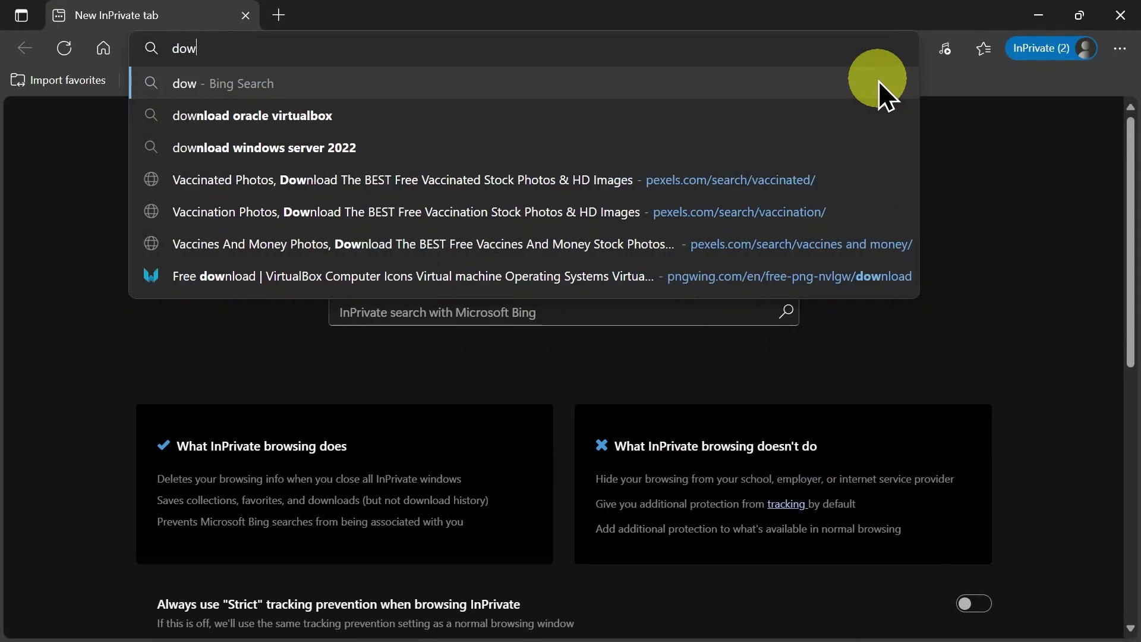
{"action": "type", "text": "nload windows "}
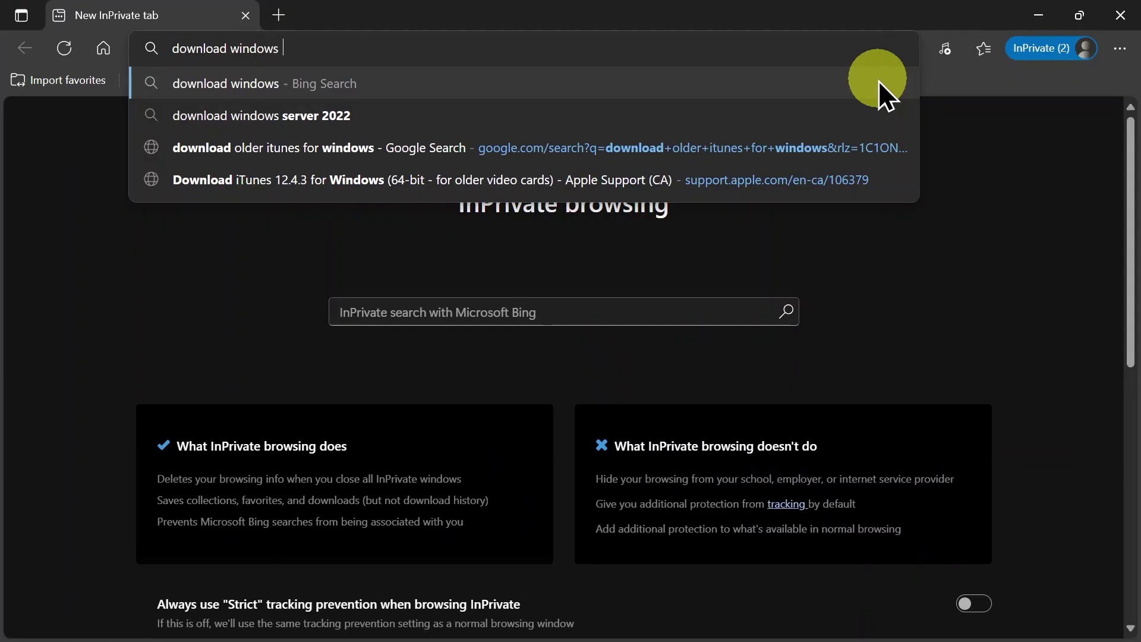
{"action": "type", "text": "11 iso"}
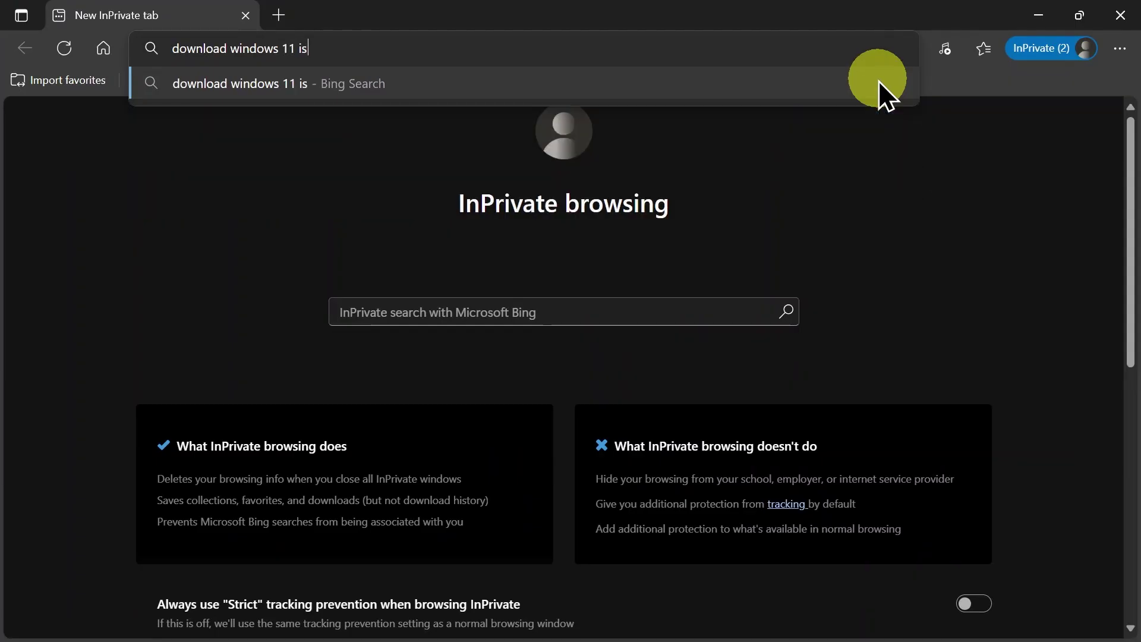
{"action": "key", "text": "Return"}
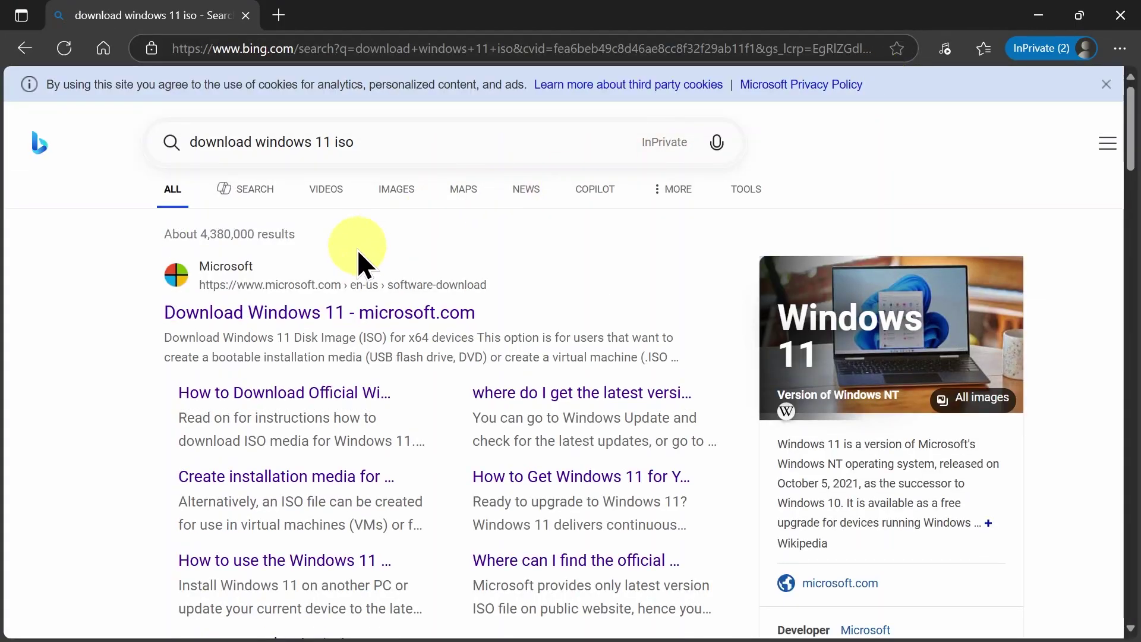
Open Microsoft's Download Windows 11 page and scroll to the Disk Image (ISO) for x64 section
{"action": "left_click", "coordinate": [321, 306]}
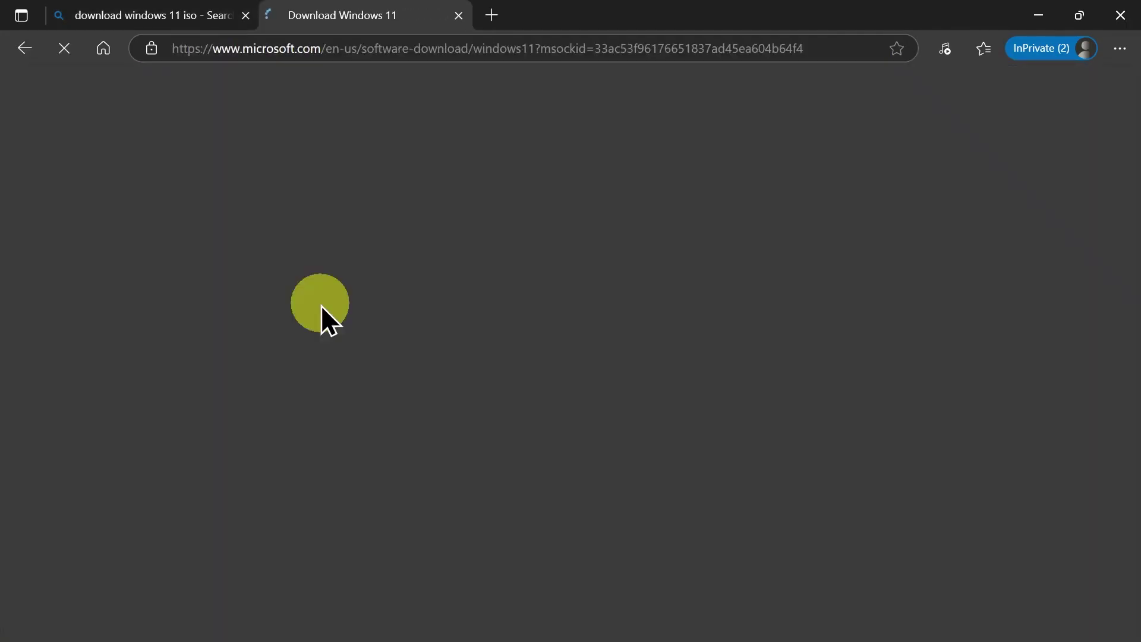
{"action": "scroll", "coordinate": [321, 303], "scroll_direction": "down", "scroll_amount": 4}
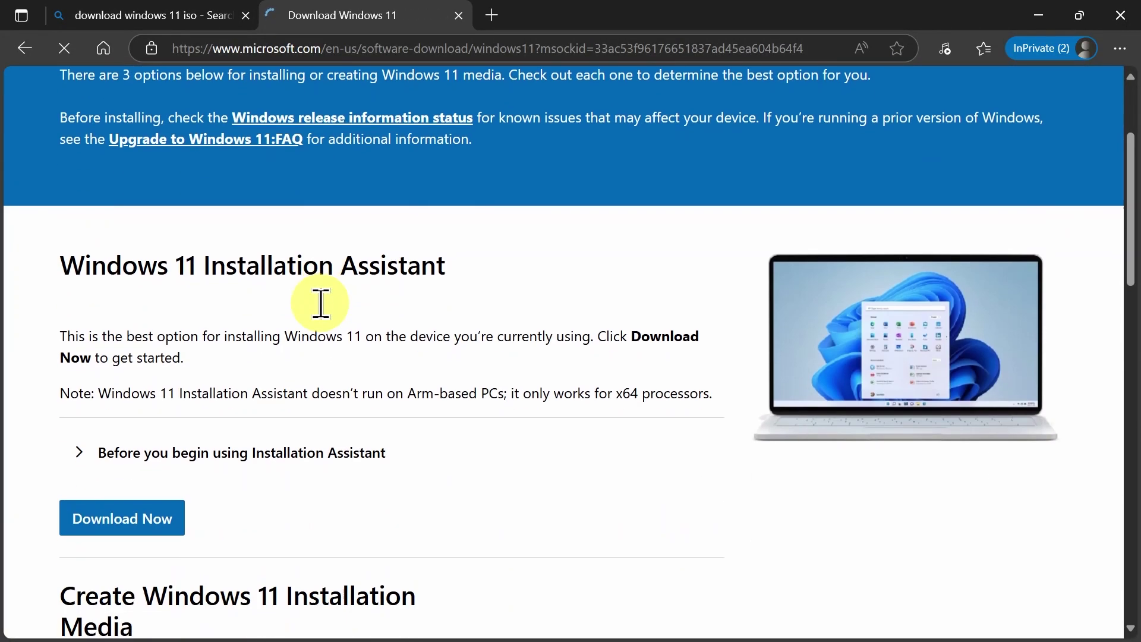
{"action": "scroll", "coordinate": [320, 303], "scroll_direction": "down", "scroll_amount": 1}
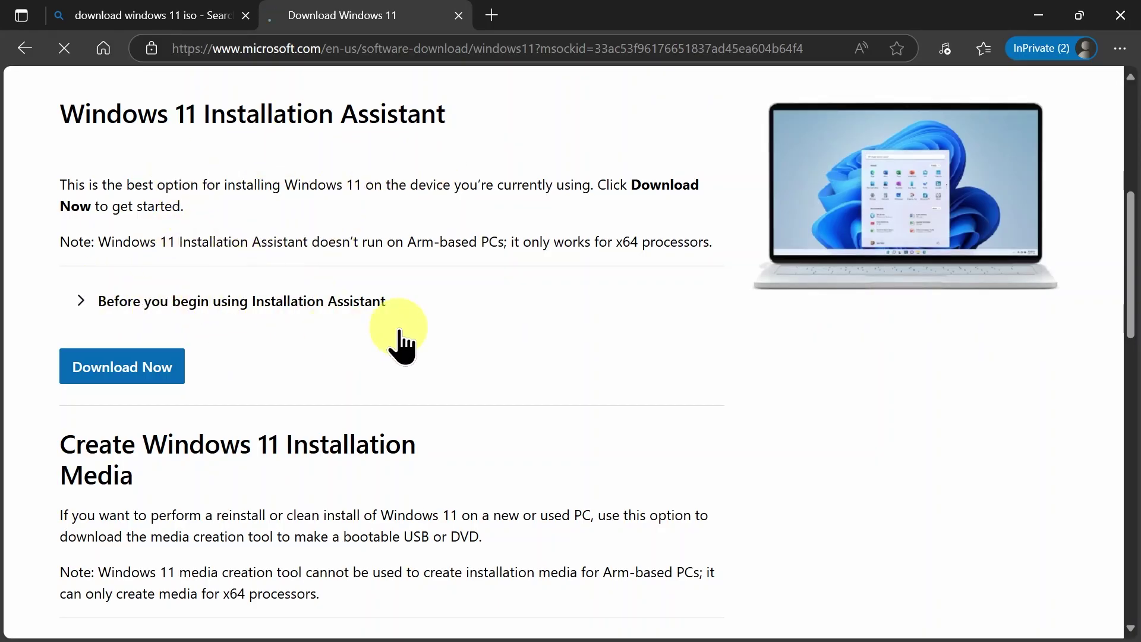
{"action": "scroll", "coordinate": [382, 343], "scroll_direction": "down", "scroll_amount": 3}
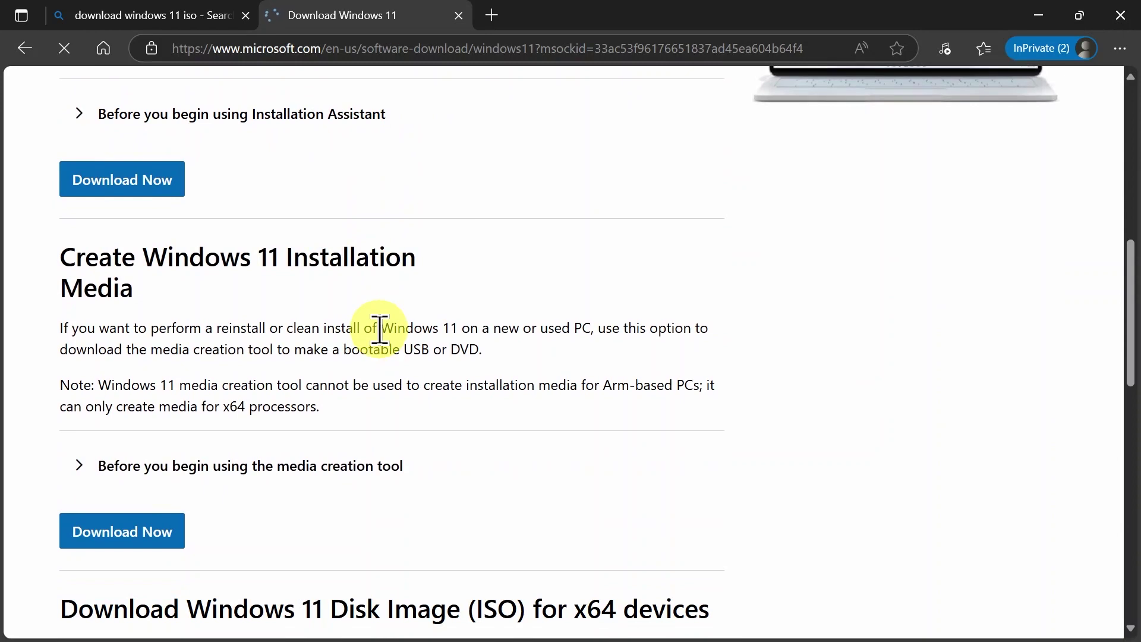
{"action": "scroll", "coordinate": [379, 331], "scroll_direction": "down", "scroll_amount": 3}
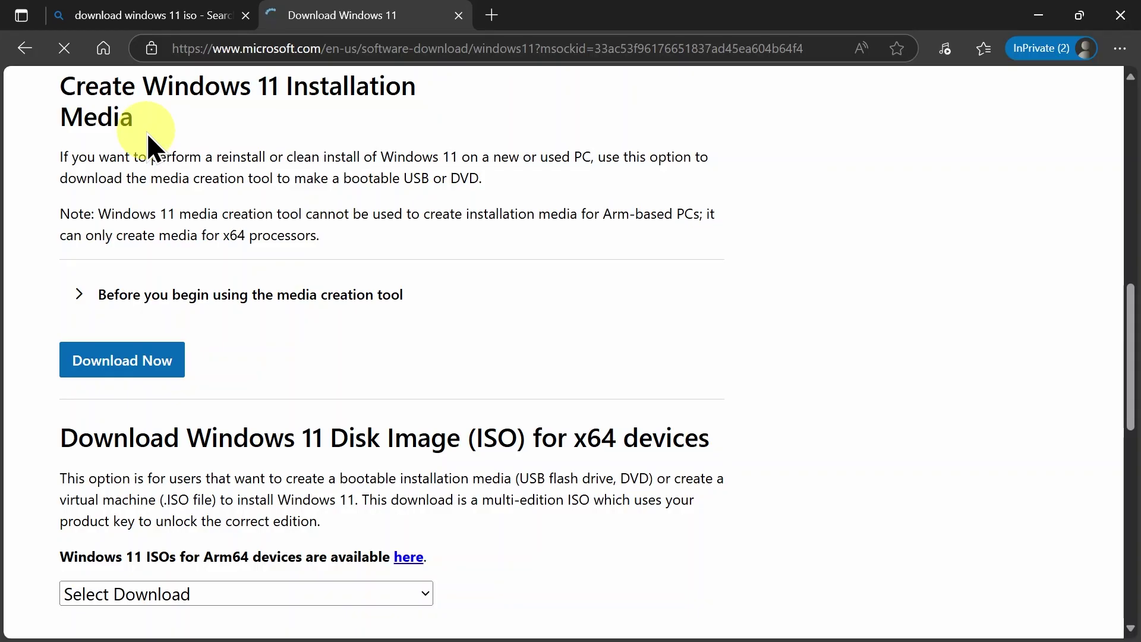
{"action": "scroll", "coordinate": [374, 300], "scroll_direction": "down", "scroll_amount": 3}
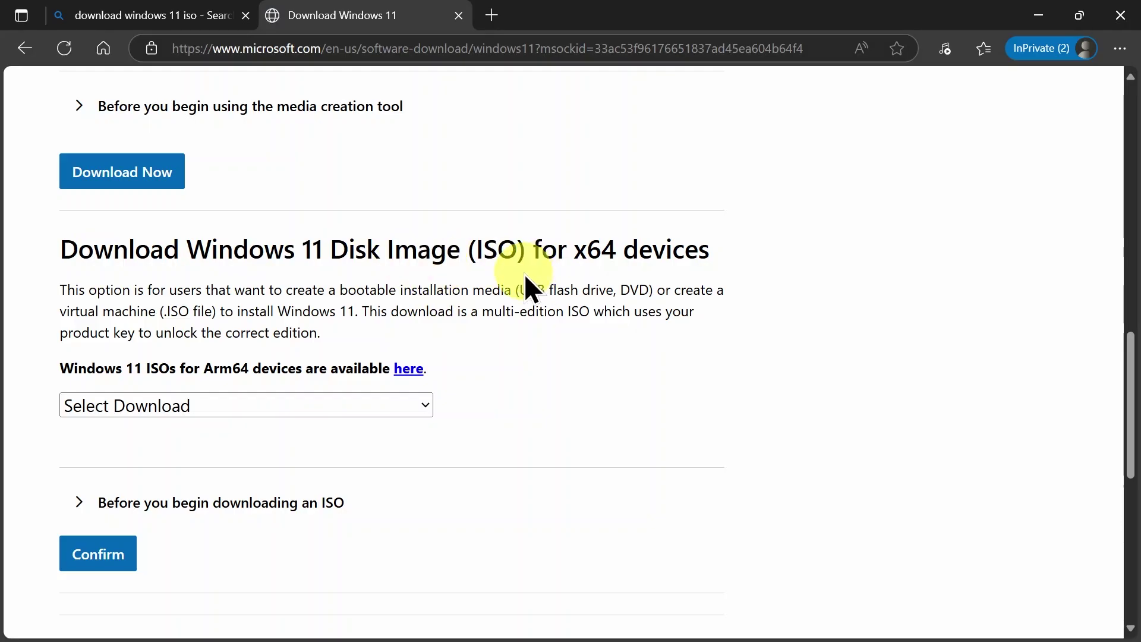
Select Windows 11 (multi-edition ISO for x64 devices) and expand the Before you begin downloading notes
{"action": "left_click", "coordinate": [333, 411]}
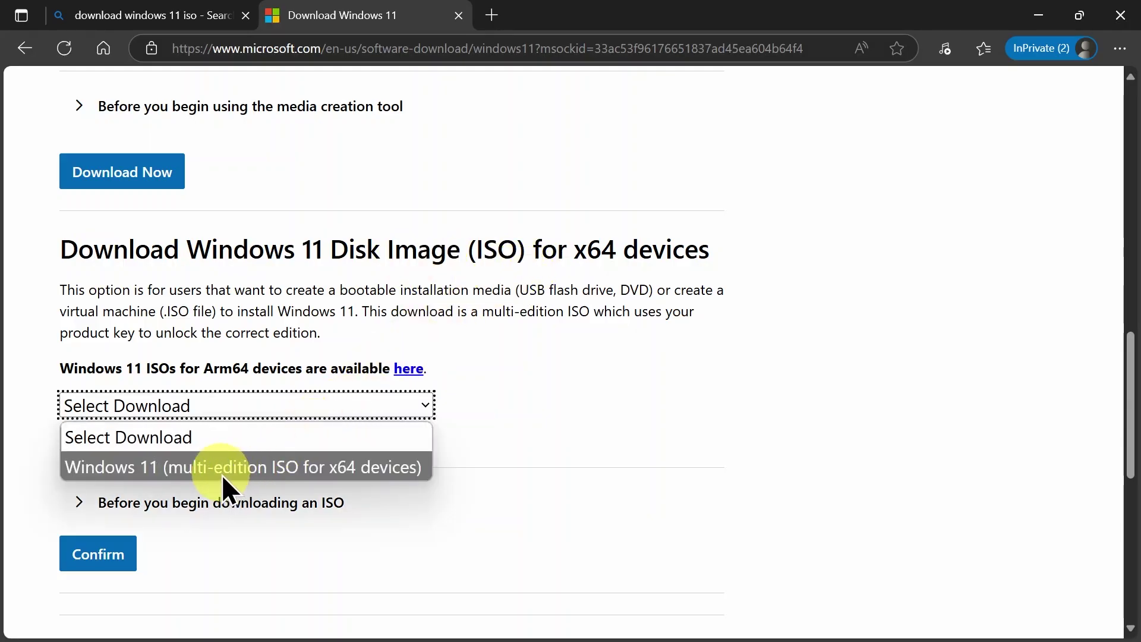
{"action": "left_click", "coordinate": [124, 472]}
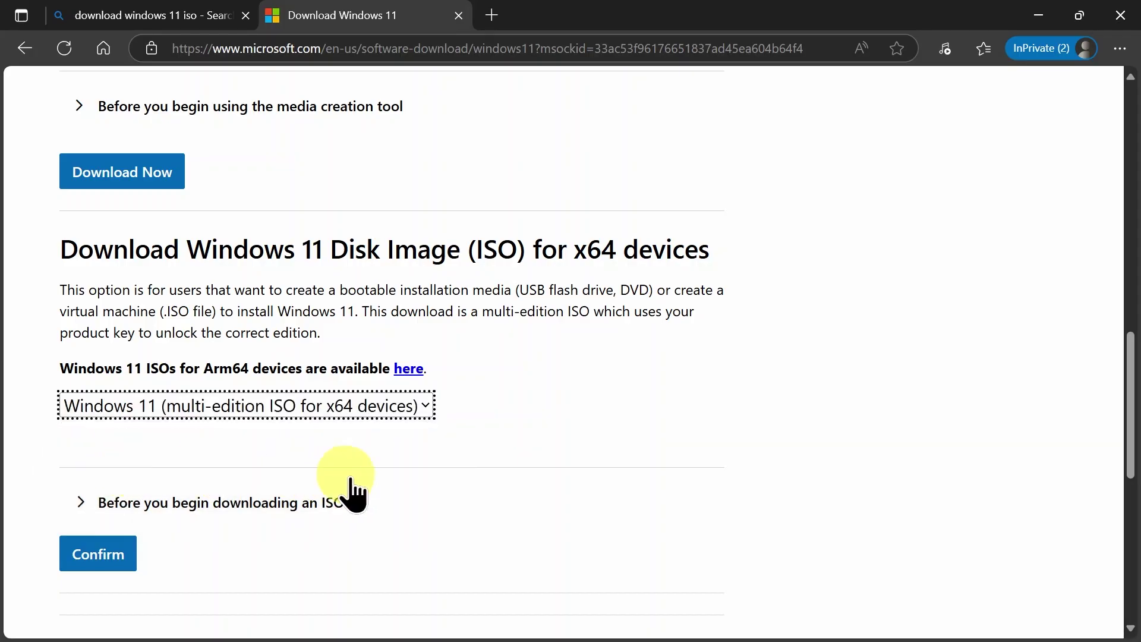
{"action": "scroll", "coordinate": [376, 493], "scroll_direction": "down", "scroll_amount": 2}
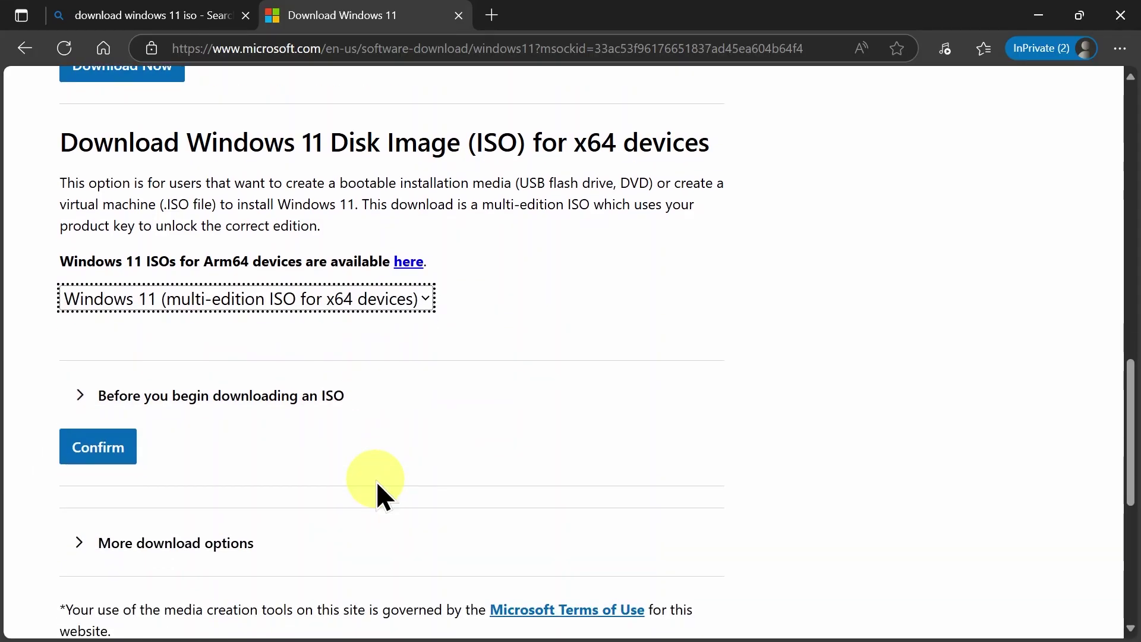
{"action": "left_click", "coordinate": [79, 394]}
{"action": "scroll", "coordinate": [80, 393], "scroll_direction": "down", "scroll_amount": 3}
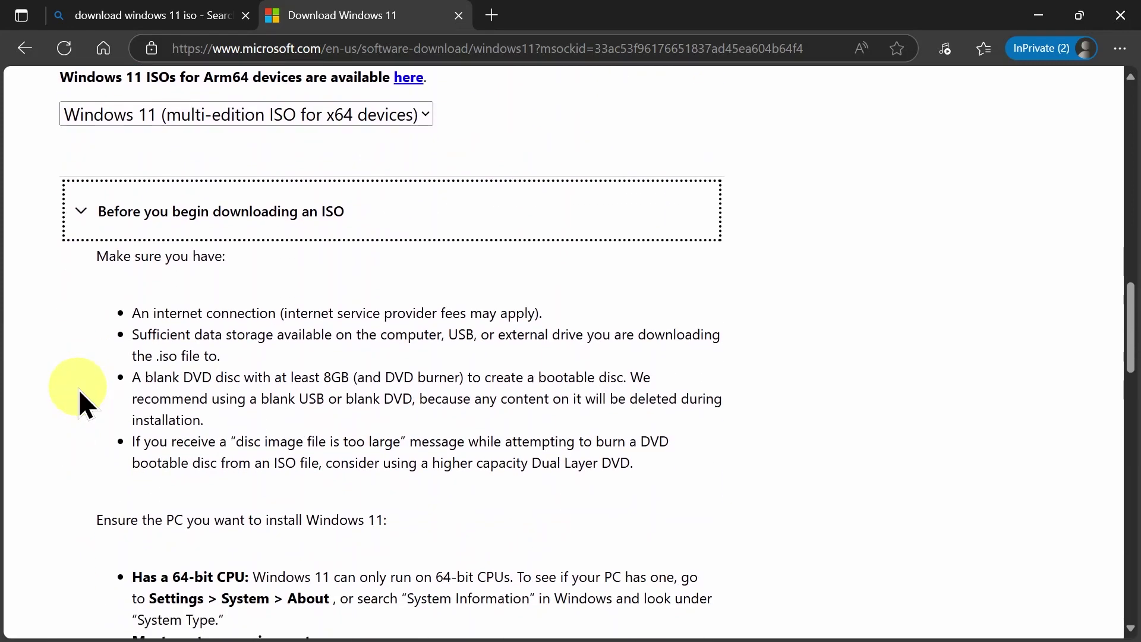
{"action": "scroll", "coordinate": [80, 393], "scroll_direction": "down", "scroll_amount": 2}
{"action": "scroll", "coordinate": [79, 393], "scroll_direction": "down", "scroll_amount": 4}
{"action": "scroll", "coordinate": [78, 389], "scroll_direction": "down", "scroll_amount": 10}
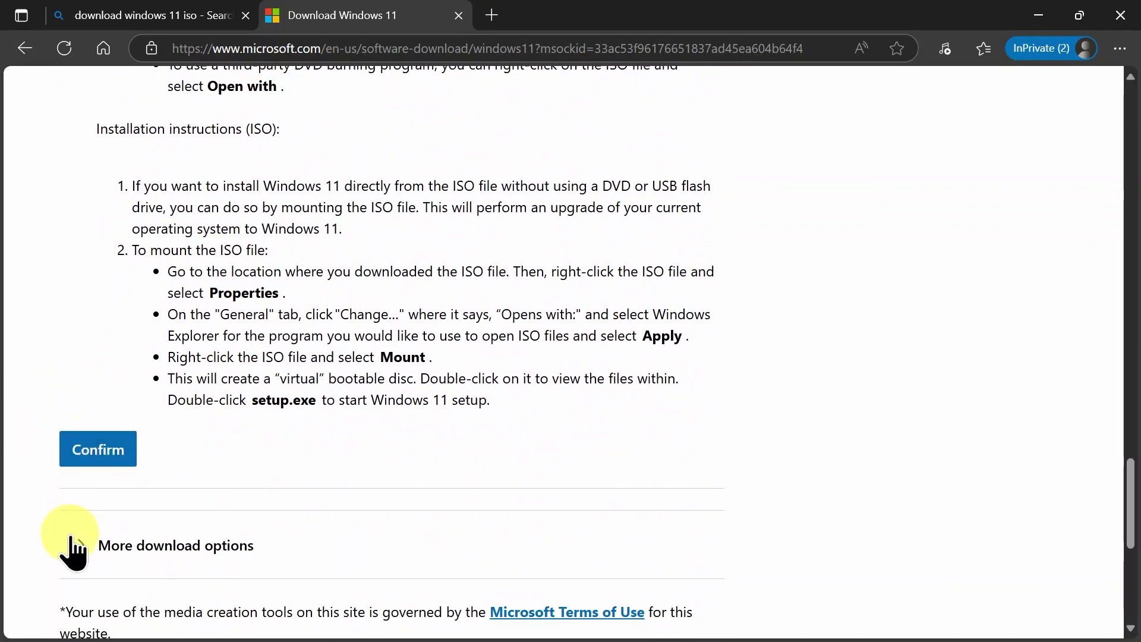
Expand More download options, then confirm the multi-edition Windows 11 ISO choice
{"action": "left_click", "coordinate": [79, 546]}
{"action": "scroll", "coordinate": [80, 555], "scroll_direction": "down", "scroll_amount": 4}
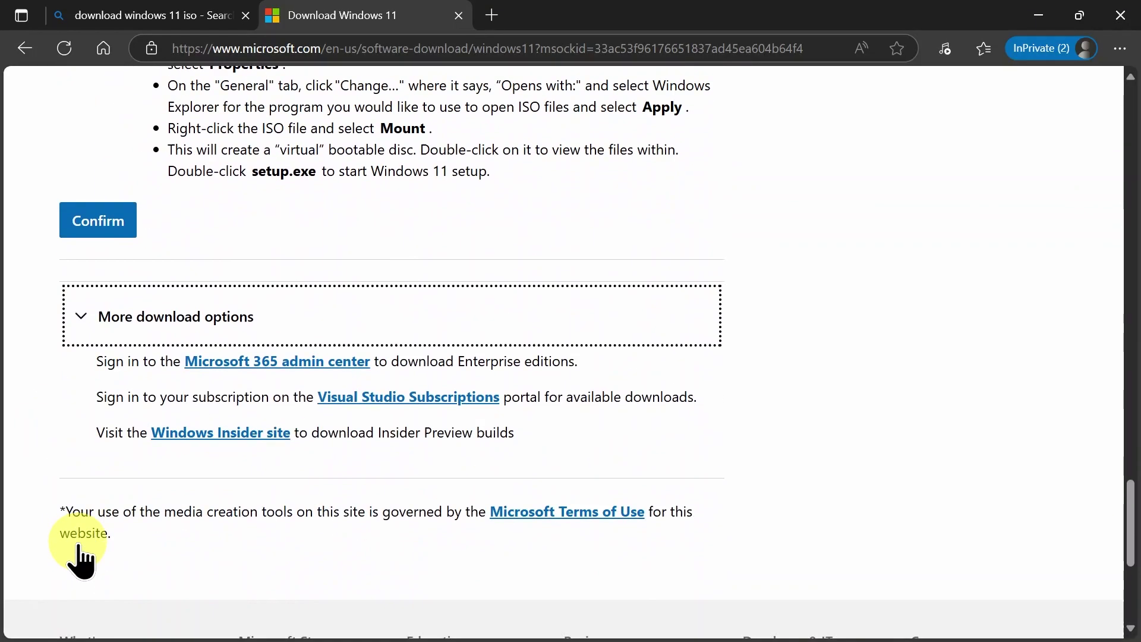
{"action": "scroll", "coordinate": [79, 553], "scroll_direction": "up", "scroll_amount": 5}
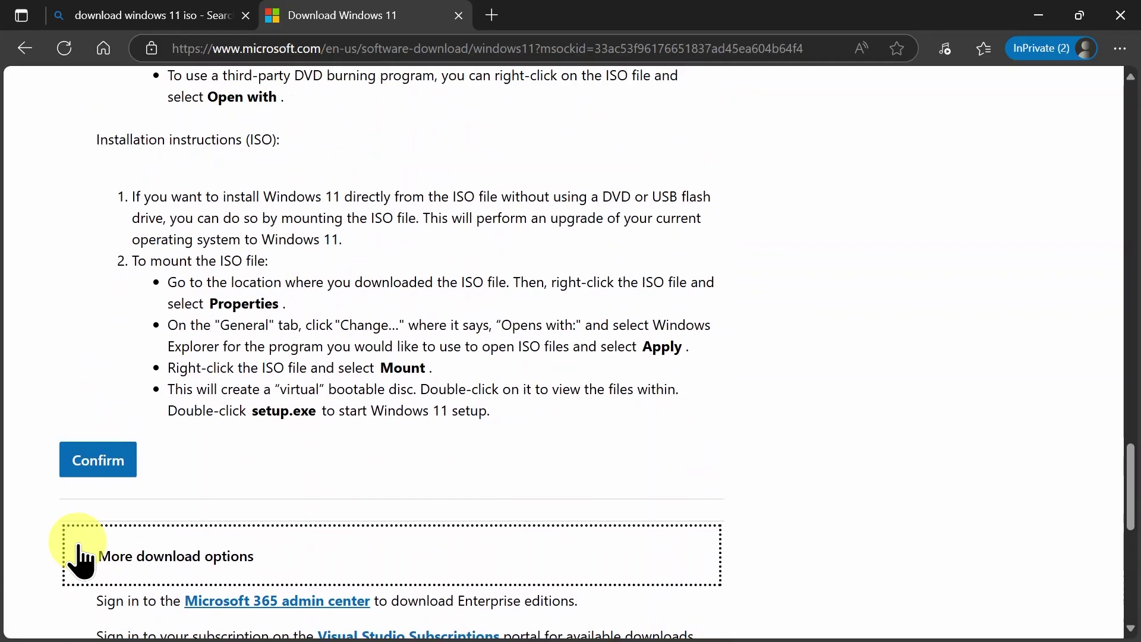
{"action": "left_click", "coordinate": [106, 472]}
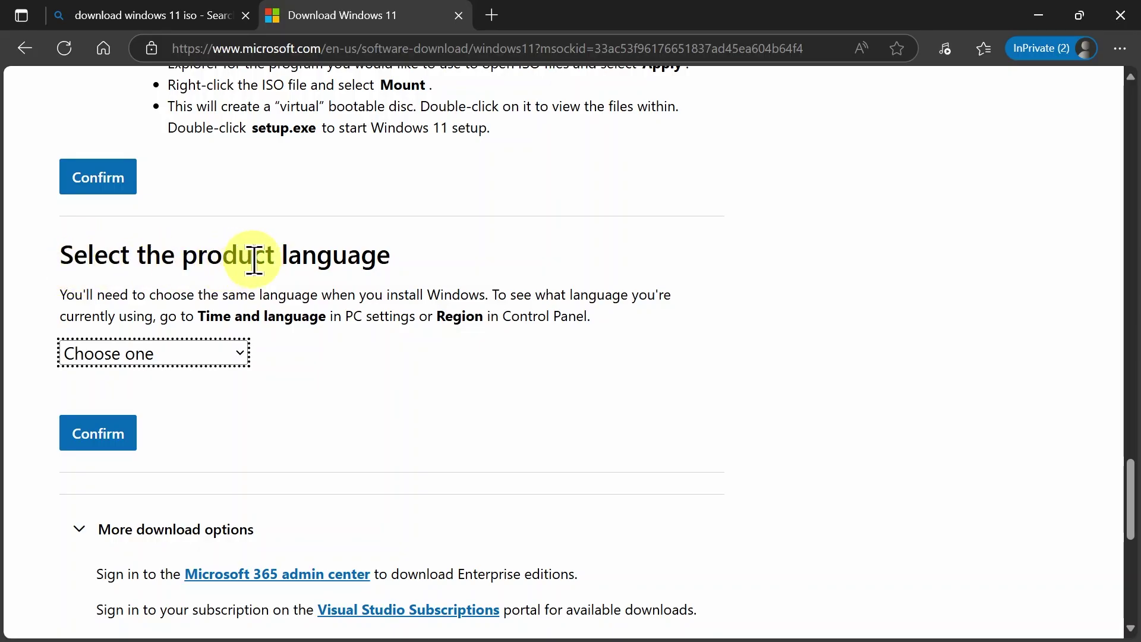
{"action": "left_click", "coordinate": [240, 356]}
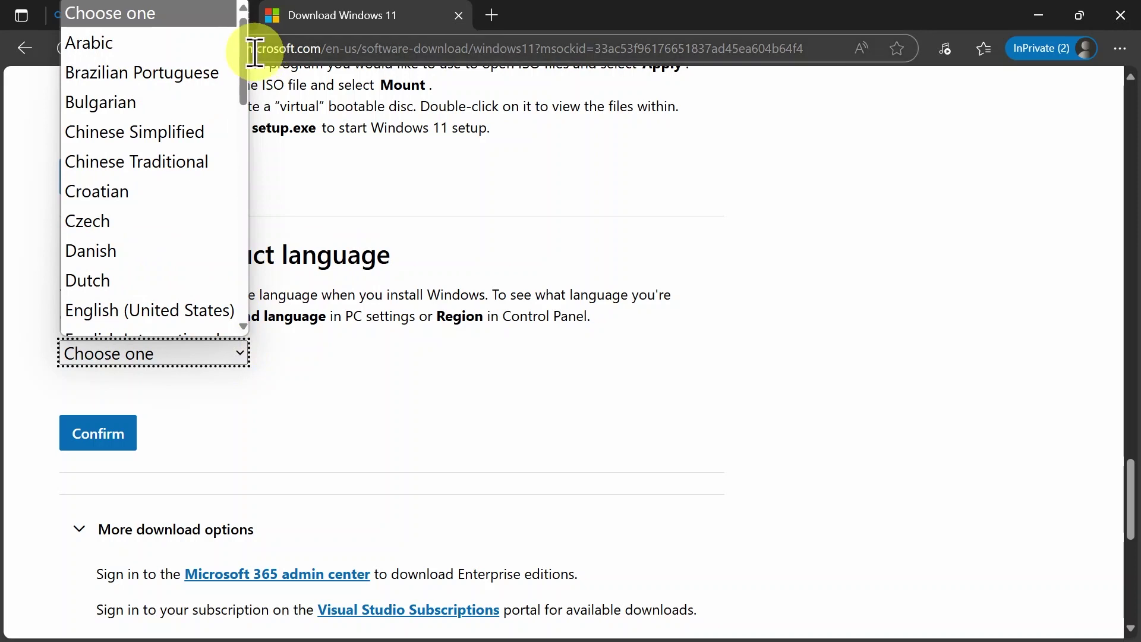
{"action": "mouse_move", "coordinate": [242, 63]}
{"action": "left_mouse_down"}
{"action": "mouse_move", "coordinate": [230, 247]}
{"action": "mouse_move", "coordinate": [241, 302]}
{"action": "mouse_move", "coordinate": [235, 55]}
{"action": "left_mouse_up"}
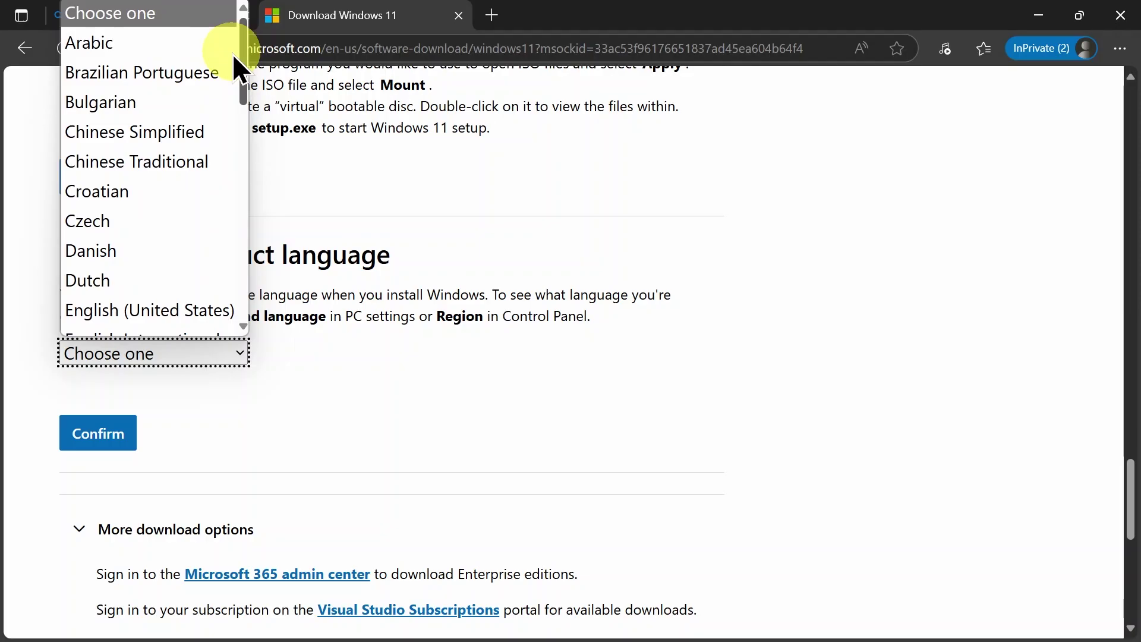
{"action": "left_click_drag", "start_coordinate": [233, 54], "coordinate": [258, 151]}
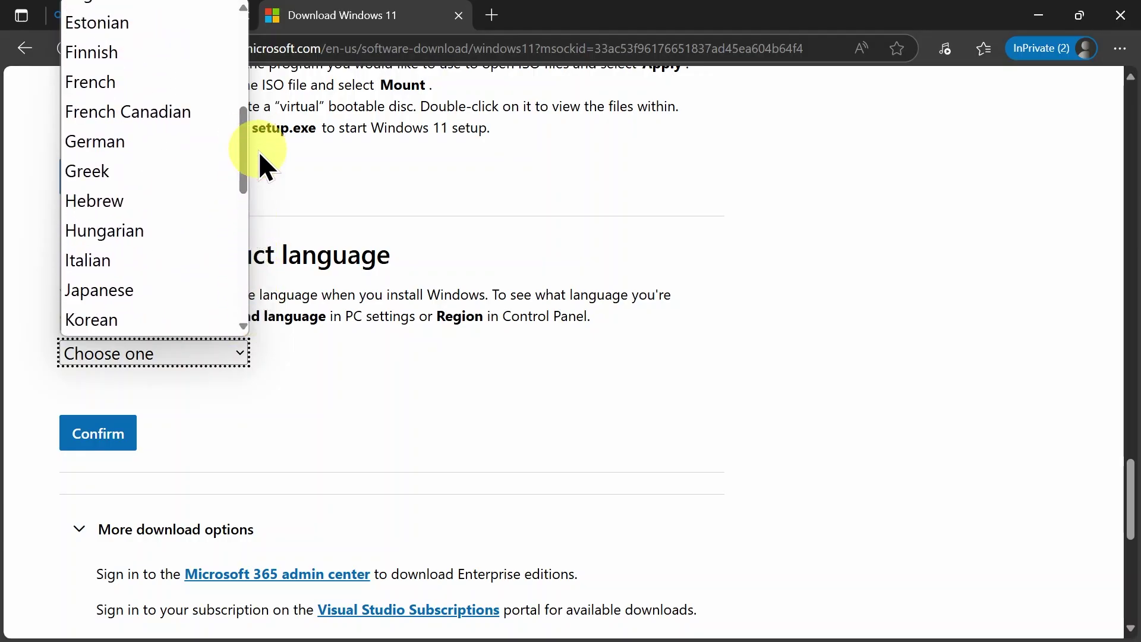
{"action": "left_click_drag", "start_coordinate": [245, 155], "coordinate": [387, 143]}
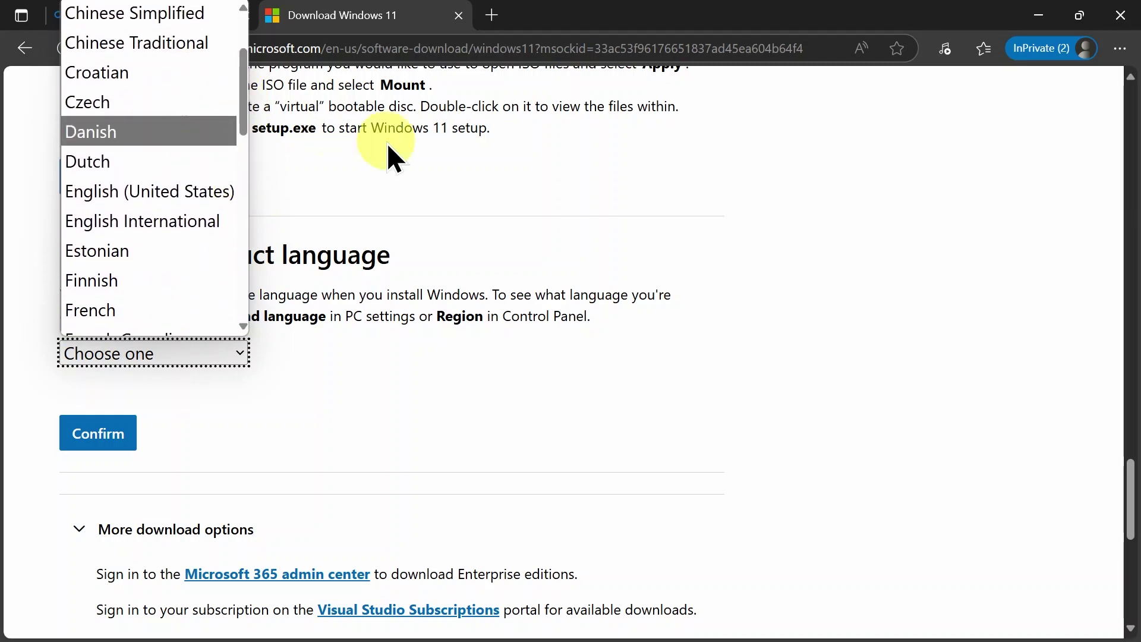
{"action": "left_click", "coordinate": [777, 332]}
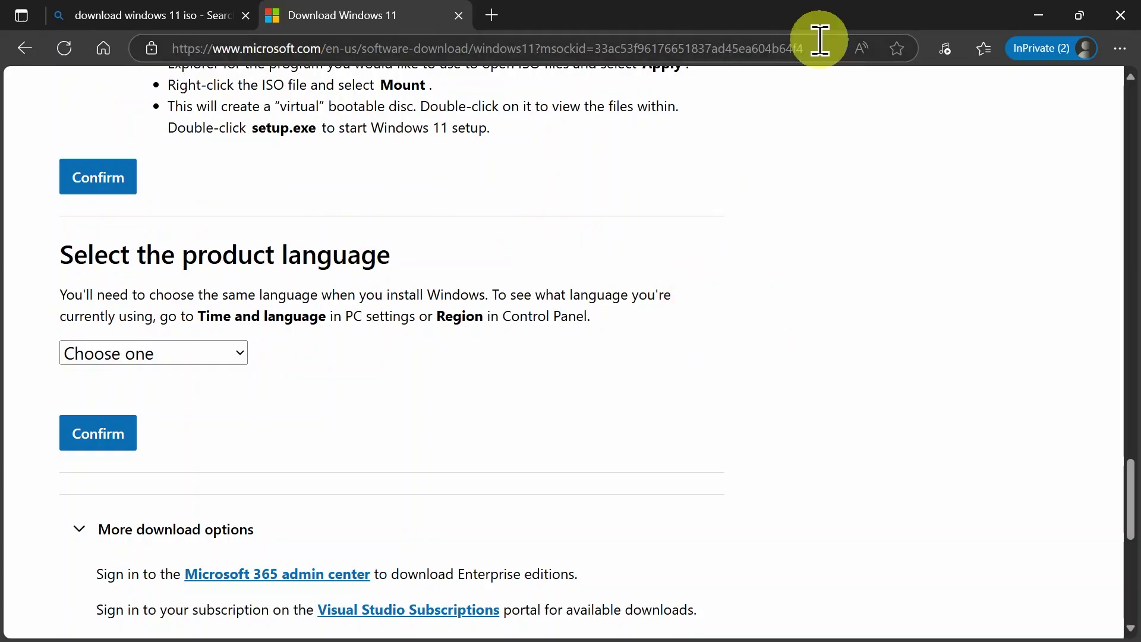
{"action": "scroll", "coordinate": [594, 235], "scroll_direction": "up", "scroll_amount": 10}
{"action": "scroll", "coordinate": [593, 226], "scroll_direction": "up", "scroll_amount": 15}
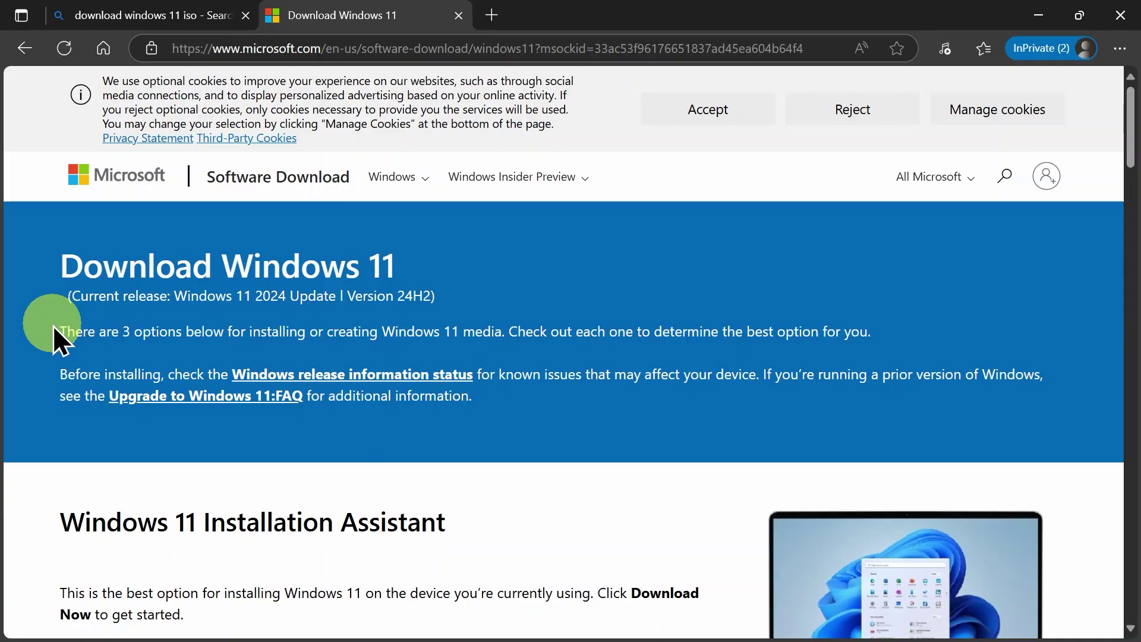
{"action": "left_click_drag", "start_coordinate": [55, 328], "coordinate": [233, 330]}
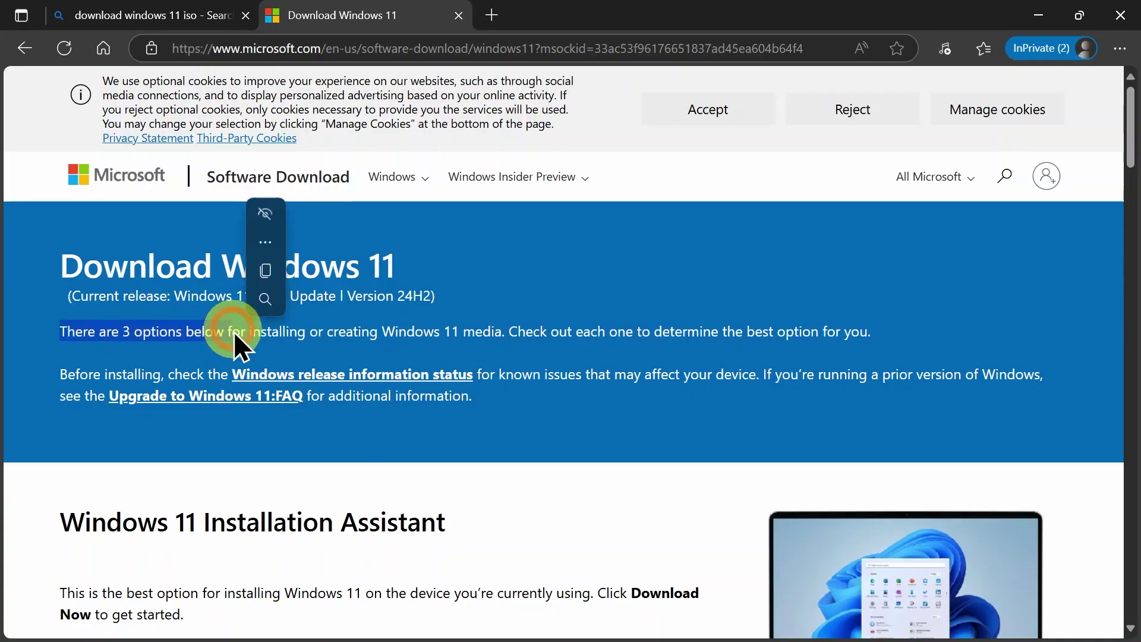
{"action": "scroll", "coordinate": [234, 331], "scroll_direction": "down", "scroll_amount": 2}
{"action": "scroll", "coordinate": [241, 344], "scroll_direction": "down", "scroll_amount": 6}
{"action": "scroll", "coordinate": [235, 338], "scroll_direction": "up", "scroll_amount": 3}
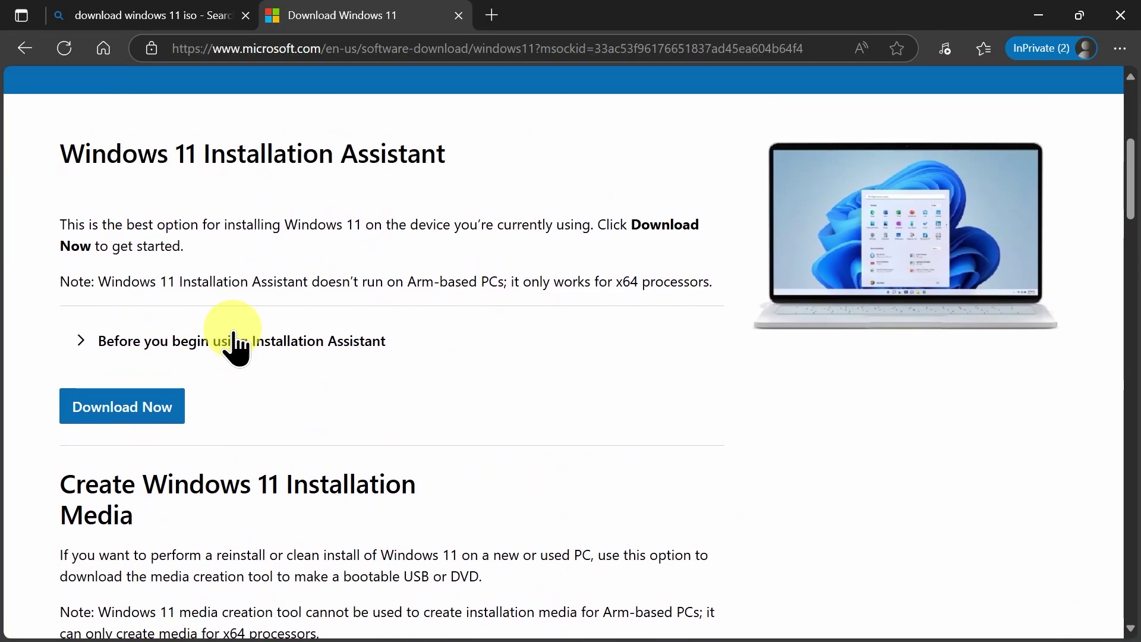
{"action": "scroll", "coordinate": [365, 243], "scroll_direction": "down", "scroll_amount": 5}
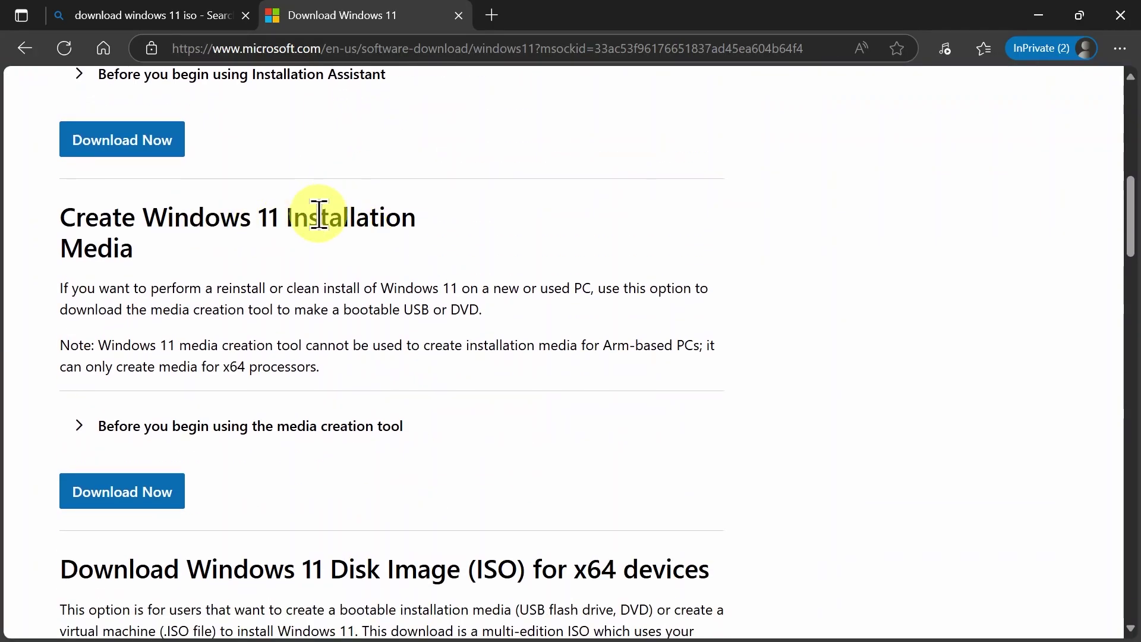
{"action": "scroll", "coordinate": [319, 216], "scroll_direction": "down", "scroll_amount": 5}
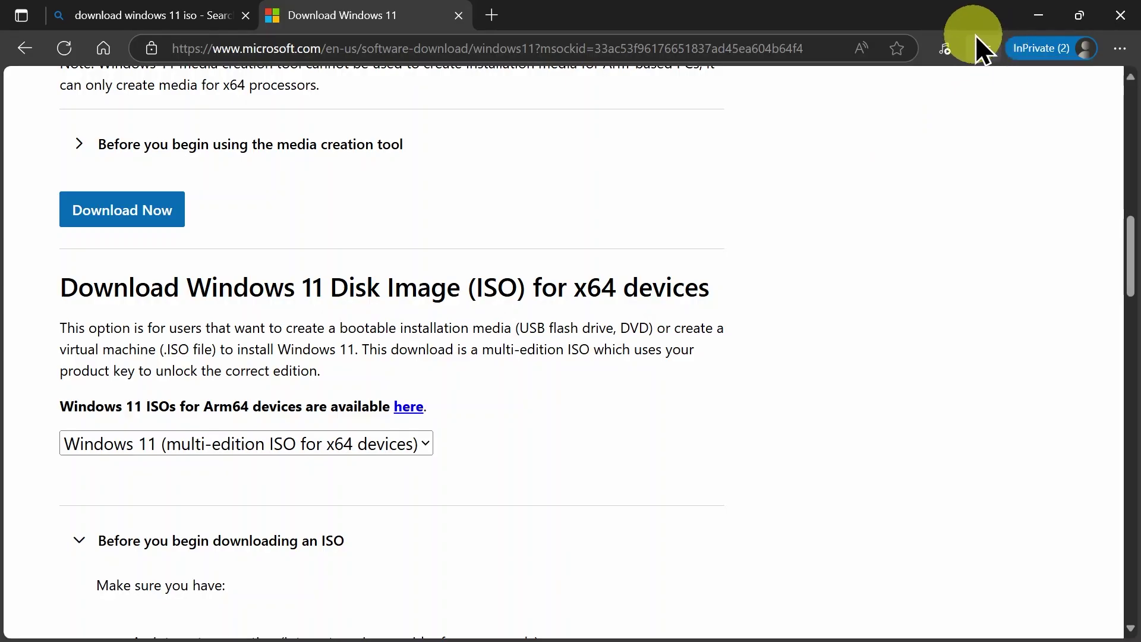
Open Client01's console full screen and advance Setup past English (Canada) time format to keyboard settings
{"action": "left_click", "coordinate": [1040, 23]}
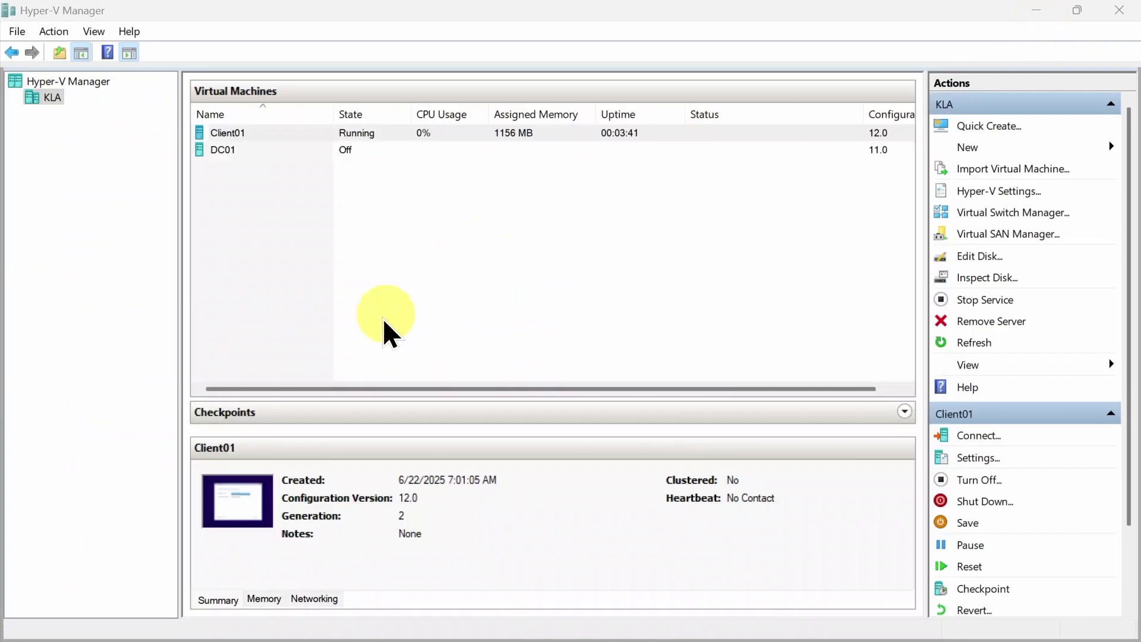
{"action": "double_click", "coordinate": [235, 501]}
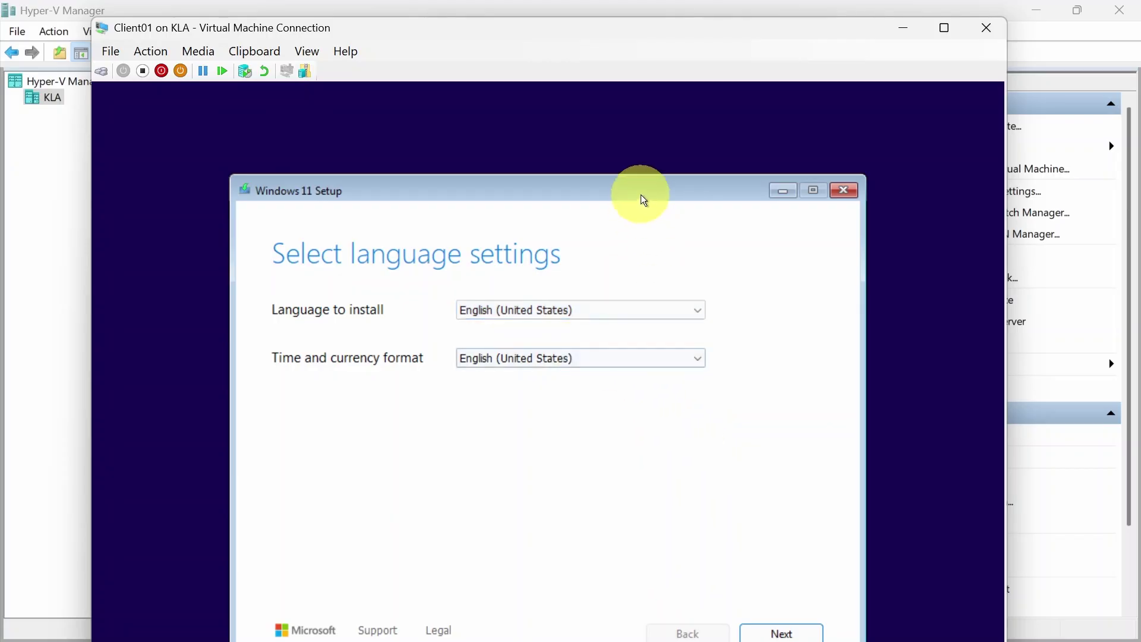
{"action": "left_click", "coordinate": [942, 28]}
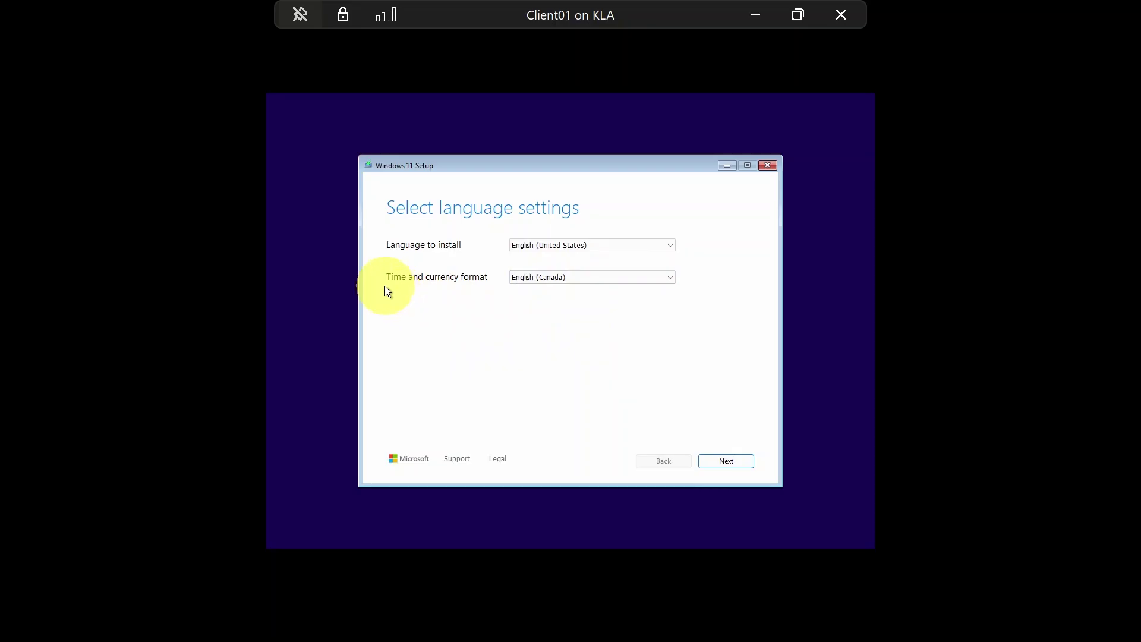
{"action": "left_click", "coordinate": [553, 284]}
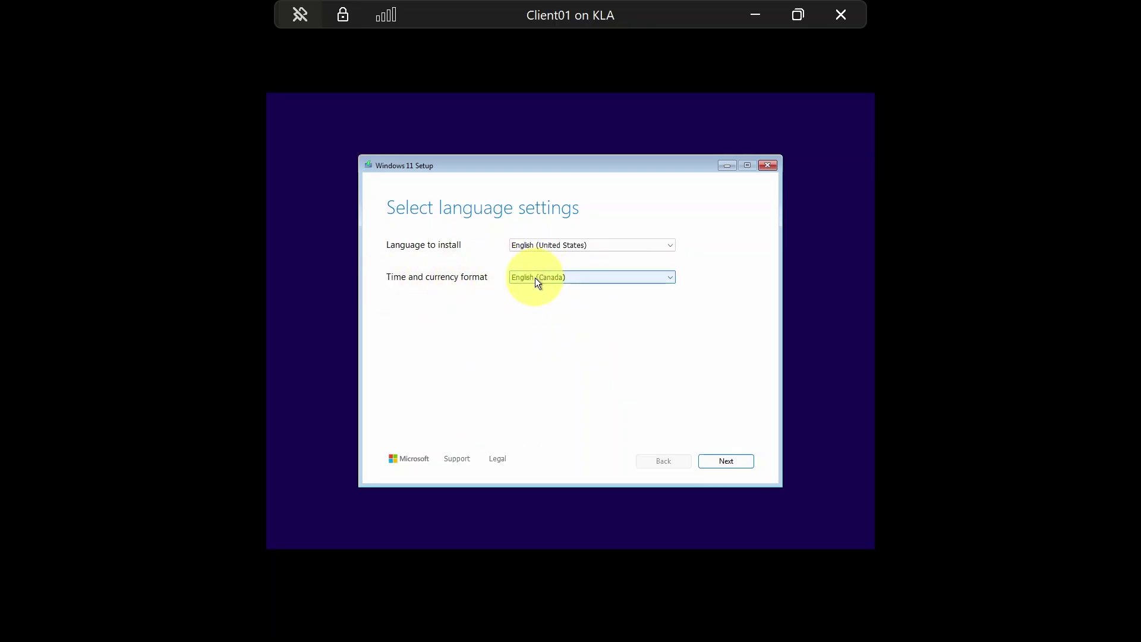
{"action": "left_click", "coordinate": [727, 461]}
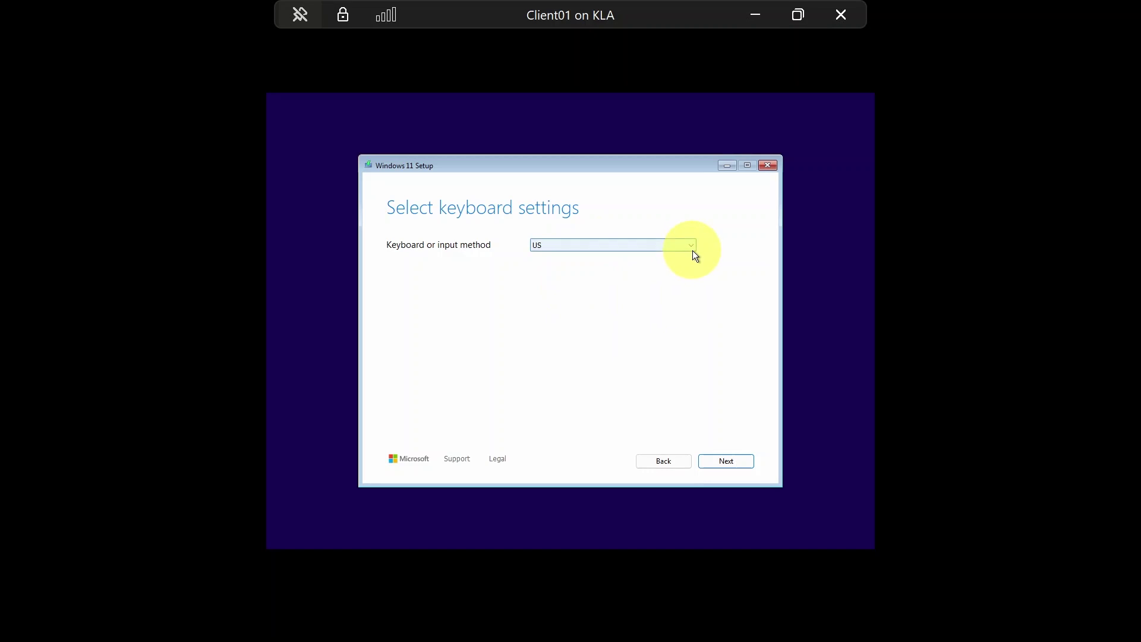
Keep the US keyboard, choose Install Windows 11 agreeing to deletion, and reach the Product key page
{"action": "left_click", "coordinate": [693, 247]}
{"action": "scroll", "coordinate": [693, 247], "scroll_direction": "up", "scroll_amount": 5}
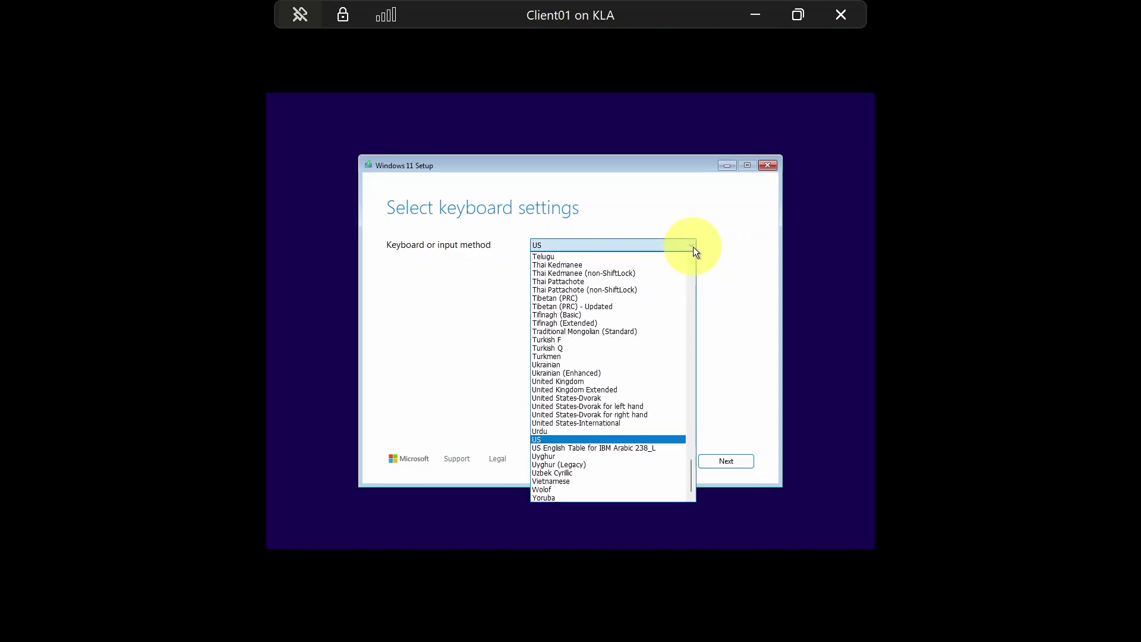
{"action": "left_click", "coordinate": [693, 247]}
{"action": "left_click", "coordinate": [582, 247]}
{"action": "left_click", "coordinate": [583, 247]}
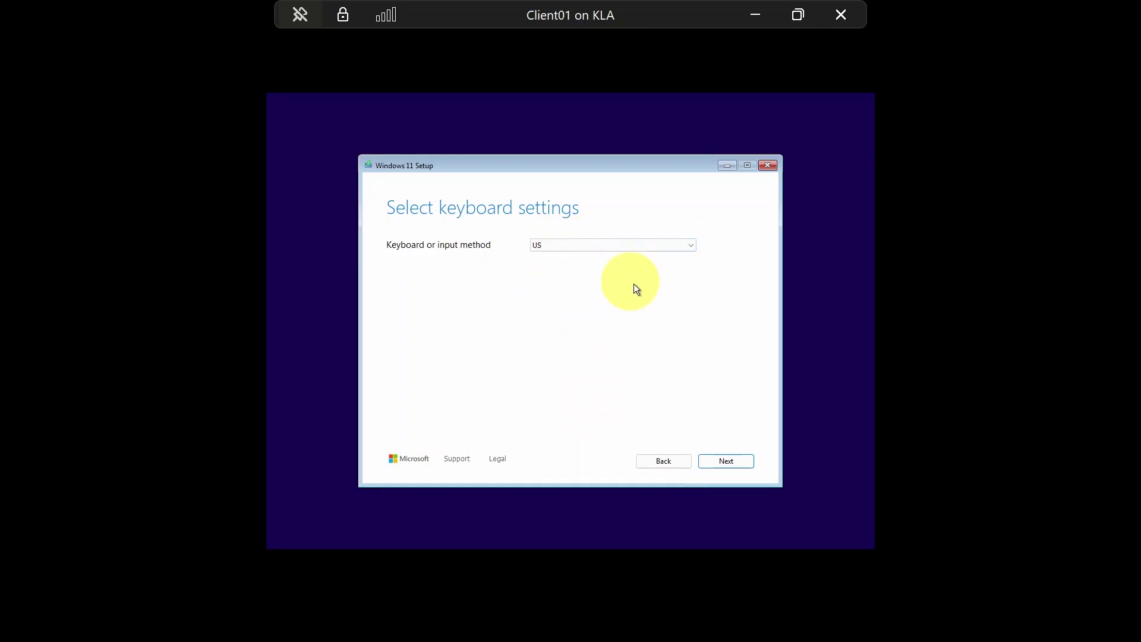
{"action": "left_click", "coordinate": [733, 460]}
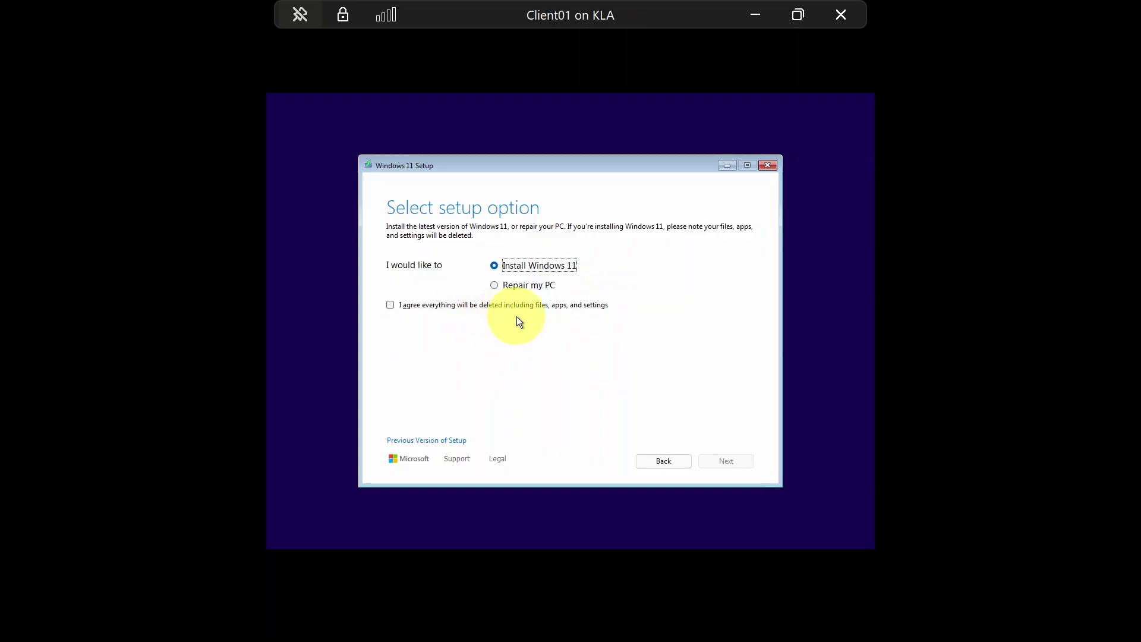
{"action": "left_click", "coordinate": [391, 305]}
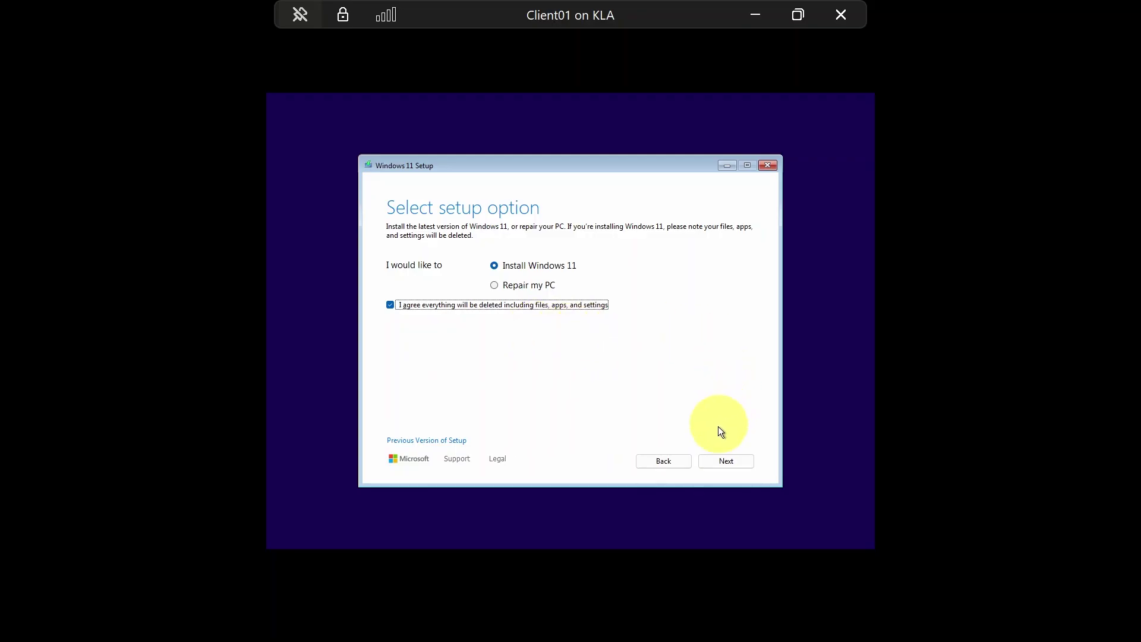
{"action": "left_click", "coordinate": [725, 461]}
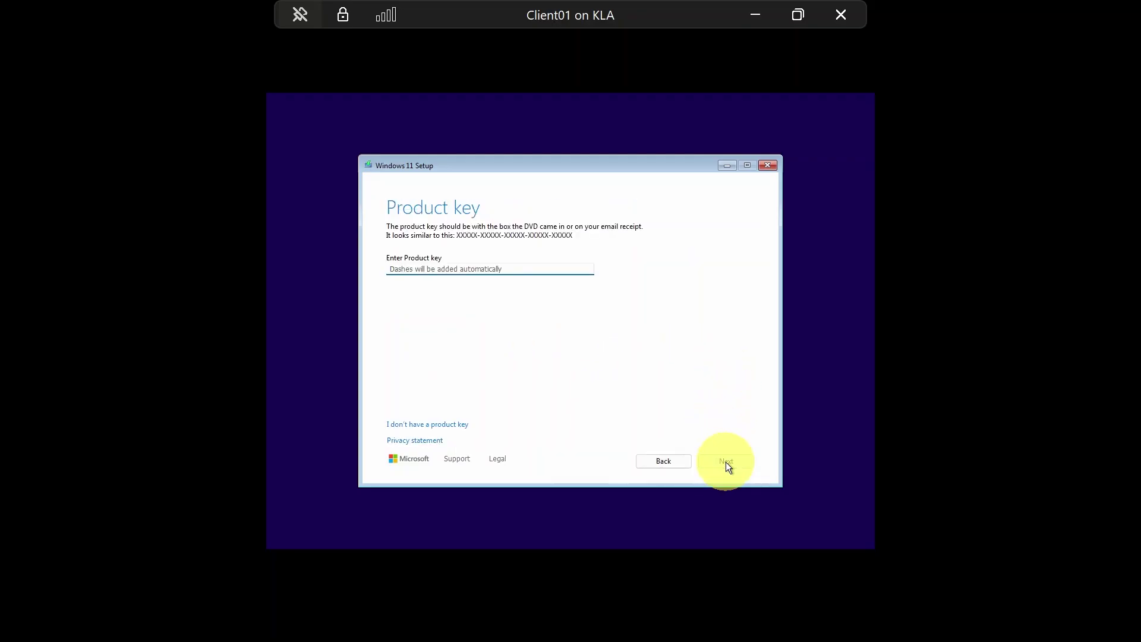
Skip the product key using the I don't have a product key link
{"action": "left_click", "coordinate": [492, 270]}
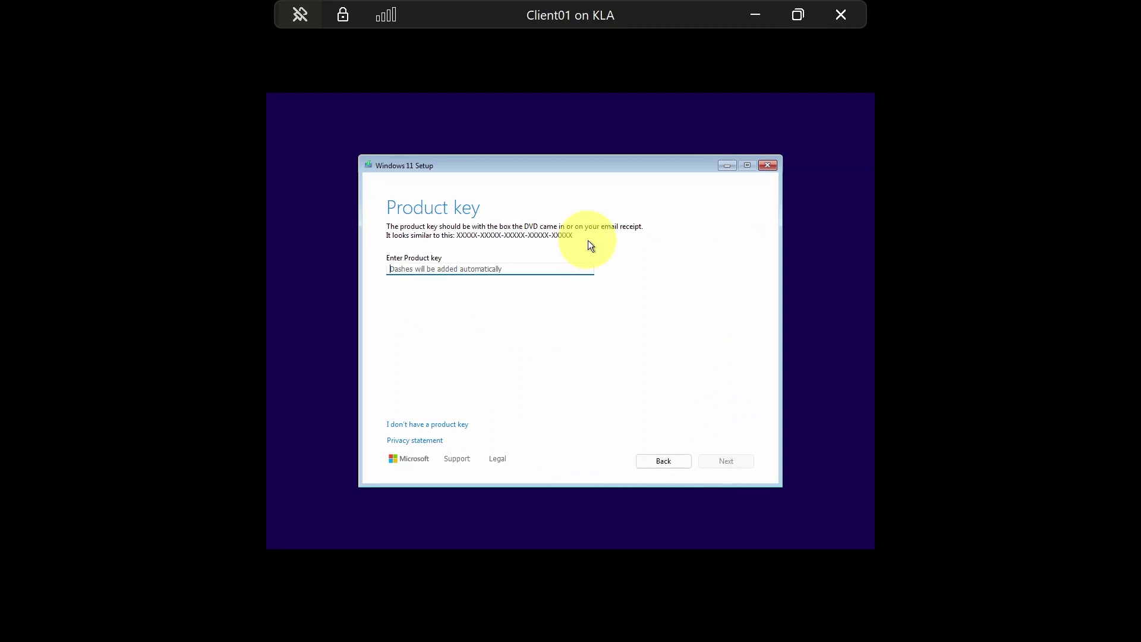
{"action": "left_click", "coordinate": [398, 425]}
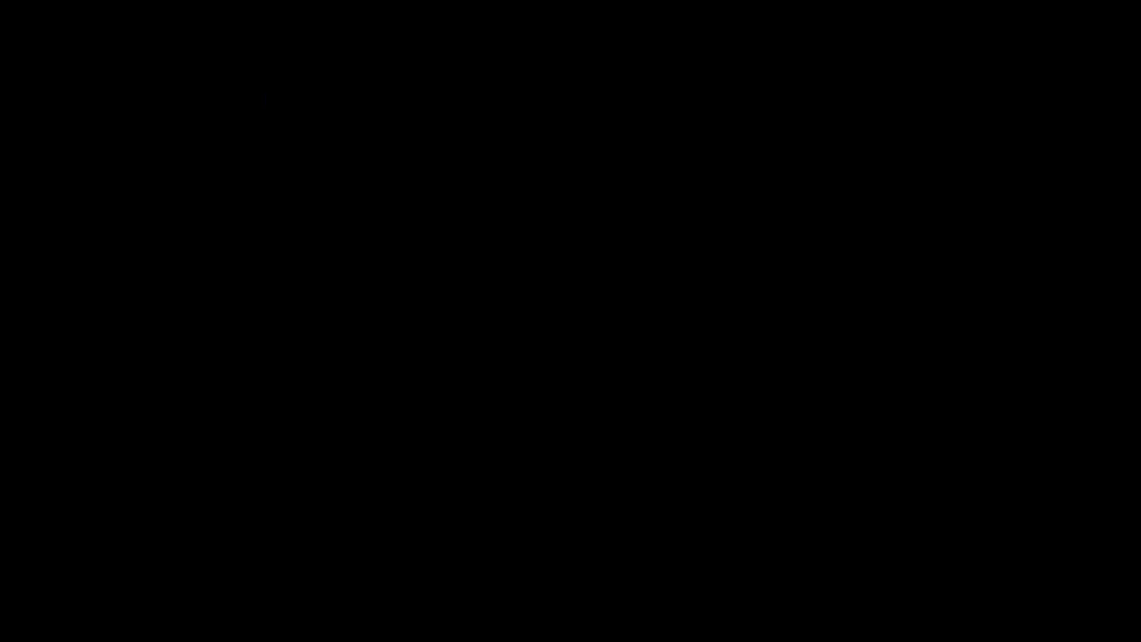
Handwrite 'Windows Version' and 'Windows Edition' on either side of a vertical pink dividing line
{"action": "mouse_move", "coordinate": [250, 105]}
{"action": "left_mouse_down"}
{"action": "mouse_move", "coordinate": [257, 119]}
{"action": "mouse_move", "coordinate": [334, 121]}
{"action": "mouse_move", "coordinate": [480, 93]}
{"action": "mouse_move", "coordinate": [540, 105]}
{"action": "mouse_move", "coordinate": [537, 92]}
{"action": "left_mouse_up"}
{"action": "left_click", "coordinate": [276, 87]}
{"action": "left_click", "coordinate": [495, 73]}
{"action": "left_click_drag", "start_coordinate": [600, 54], "coordinate": [603, 560]}
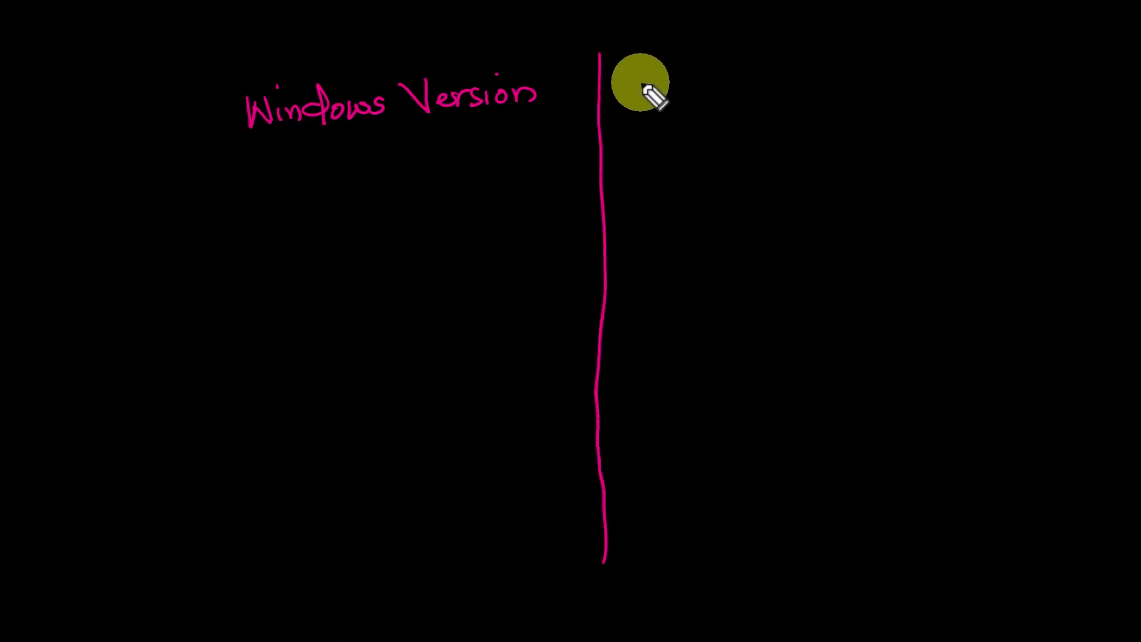
{"action": "mouse_move", "coordinate": [657, 72]}
{"action": "left_mouse_down"}
{"action": "mouse_move", "coordinate": [717, 102]}
{"action": "mouse_move", "coordinate": [739, 71]}
{"action": "mouse_move", "coordinate": [756, 84]}
{"action": "mouse_move", "coordinate": [834, 75]}
{"action": "mouse_move", "coordinate": [831, 98]}
{"action": "mouse_move", "coordinate": [852, 81]}
{"action": "mouse_move", "coordinate": [865, 92]}
{"action": "mouse_move", "coordinate": [891, 77]}
{"action": "mouse_move", "coordinate": [916, 92]}
{"action": "mouse_move", "coordinate": [975, 90]}
{"action": "left_mouse_up"}
{"action": "left_click", "coordinate": [959, 59]}
{"action": "left_click", "coordinate": [902, 53]}
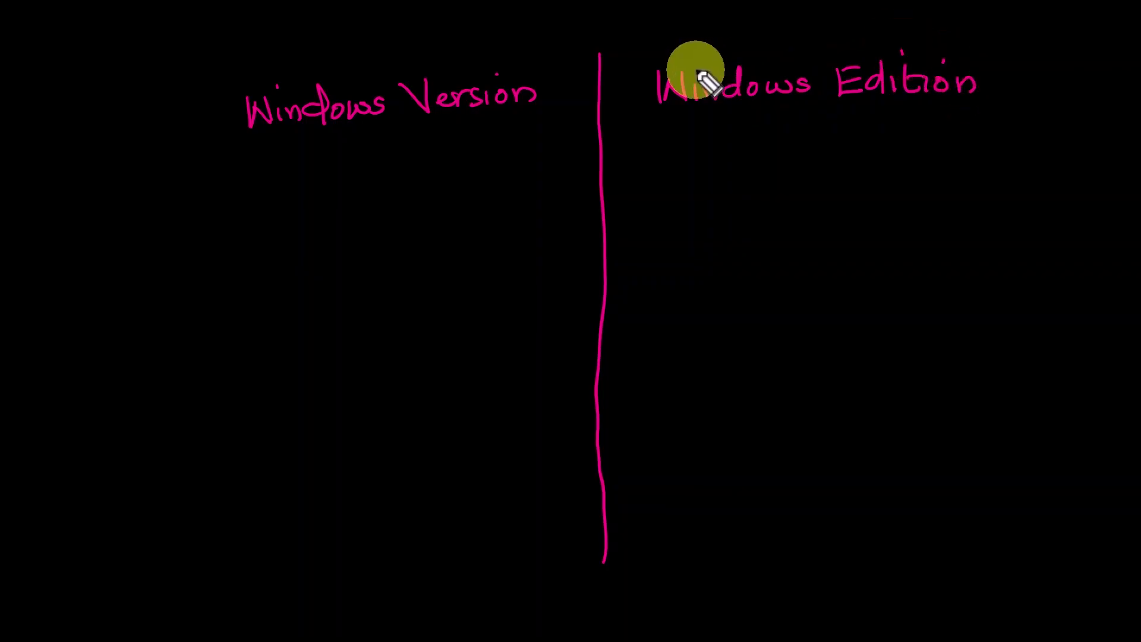
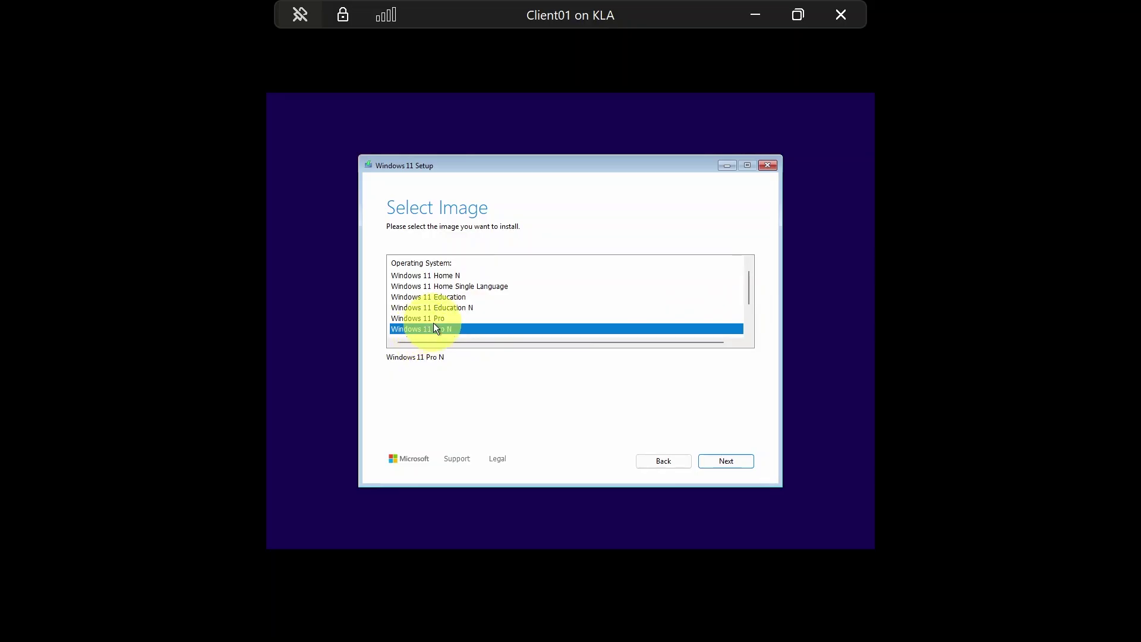
Select the Windows 11 Pro edition for Client01 and continue setup
{"action": "left_click", "coordinate": [434, 320]}
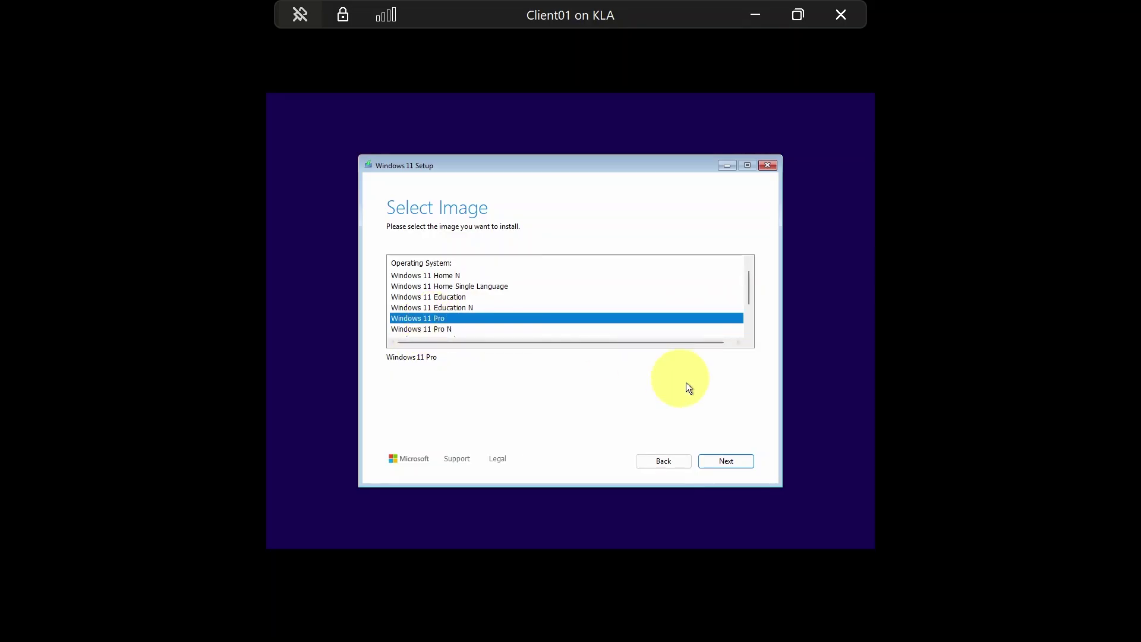
{"action": "left_click", "coordinate": [722, 465]}
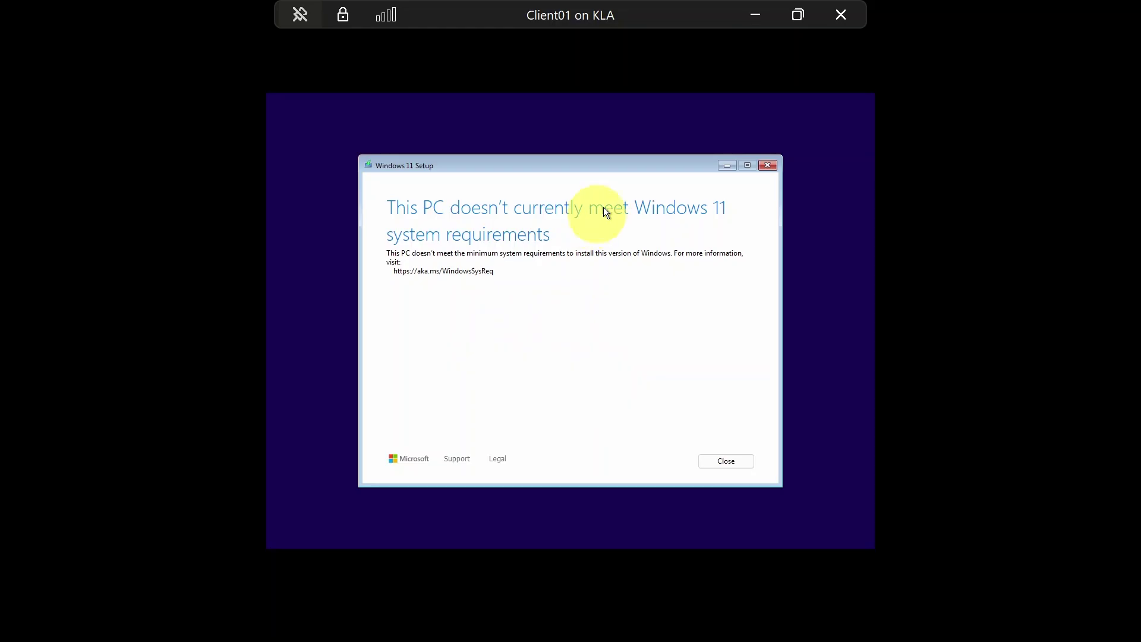
Exit full screen and review Client01's Security settings, closing them without changes
{"action": "left_click", "coordinate": [796, 17]}
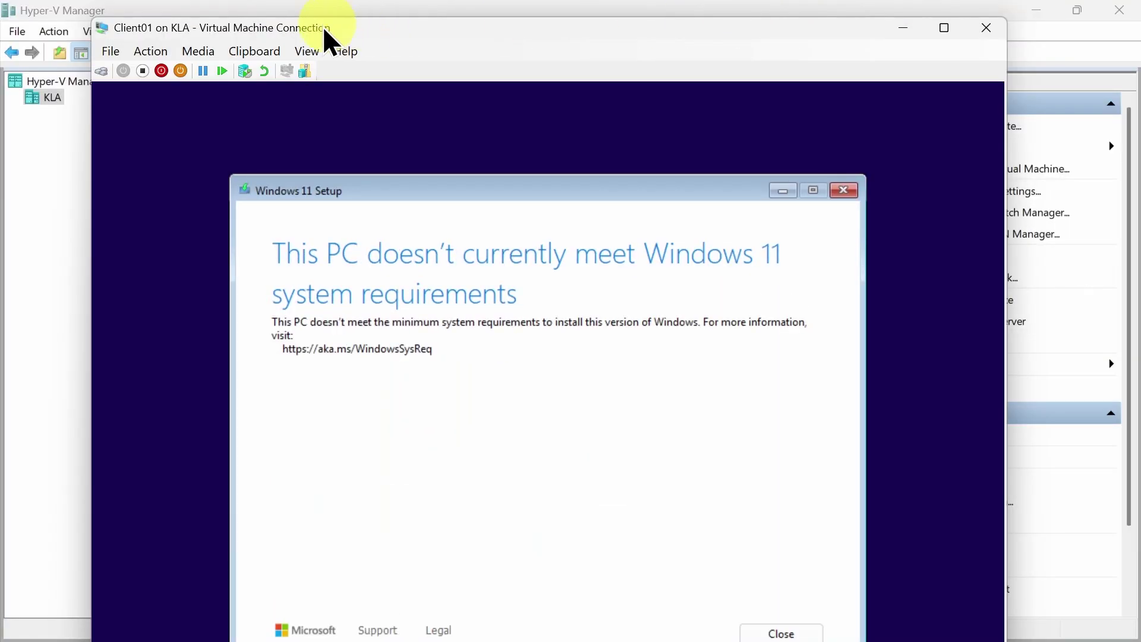
{"action": "left_click", "coordinate": [162, 49]}
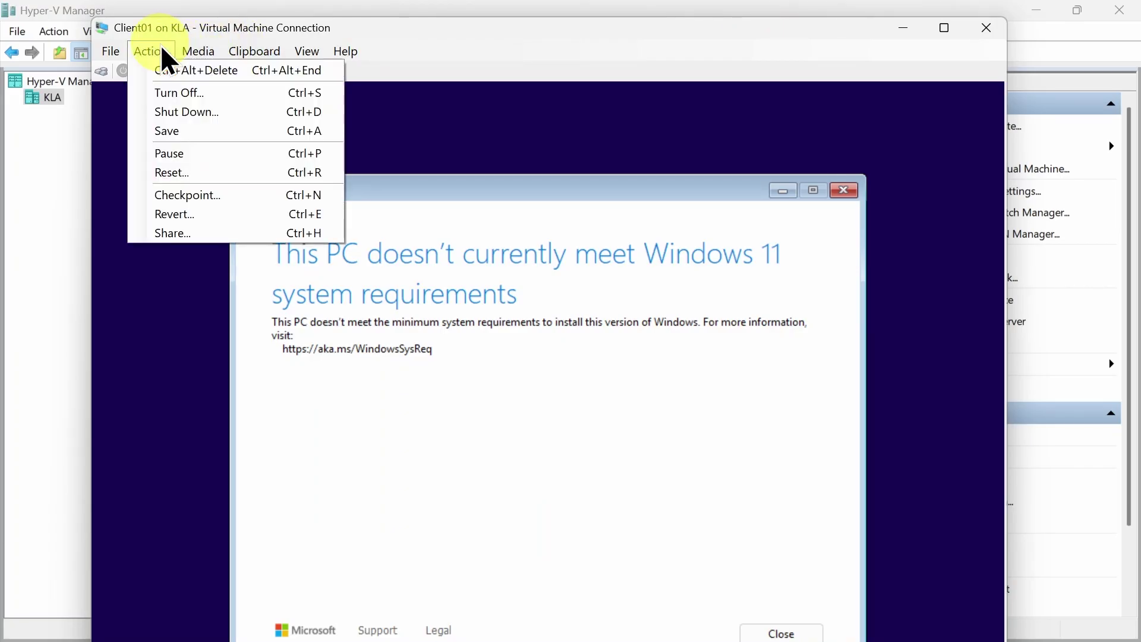
{"action": "mouse_move", "coordinate": [118, 52]}
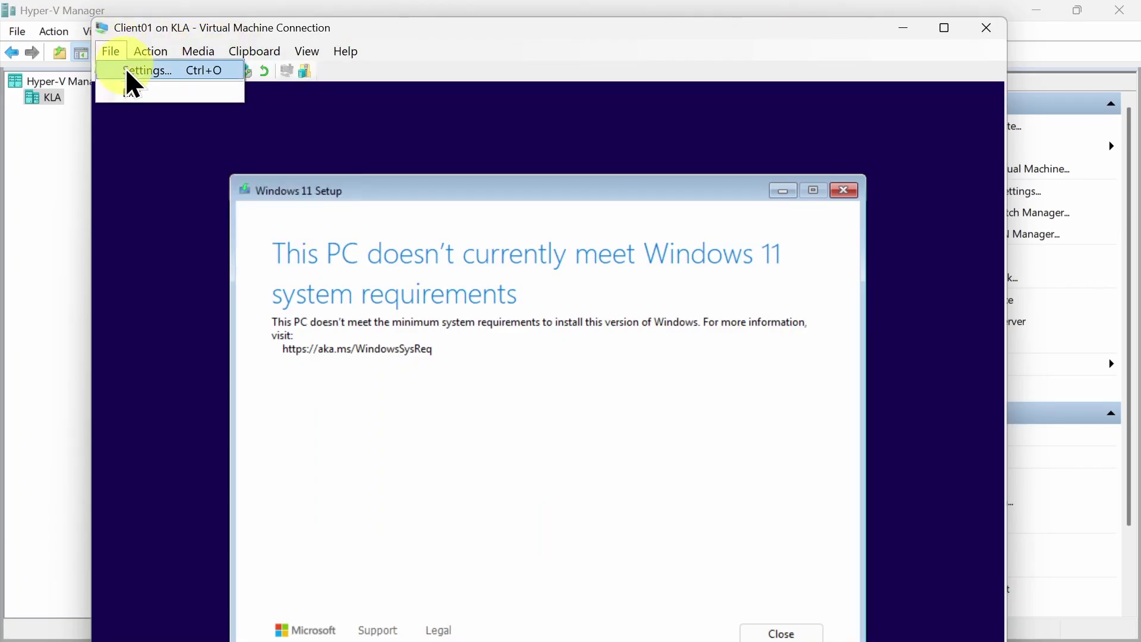
{"action": "left_click", "coordinate": [132, 72]}
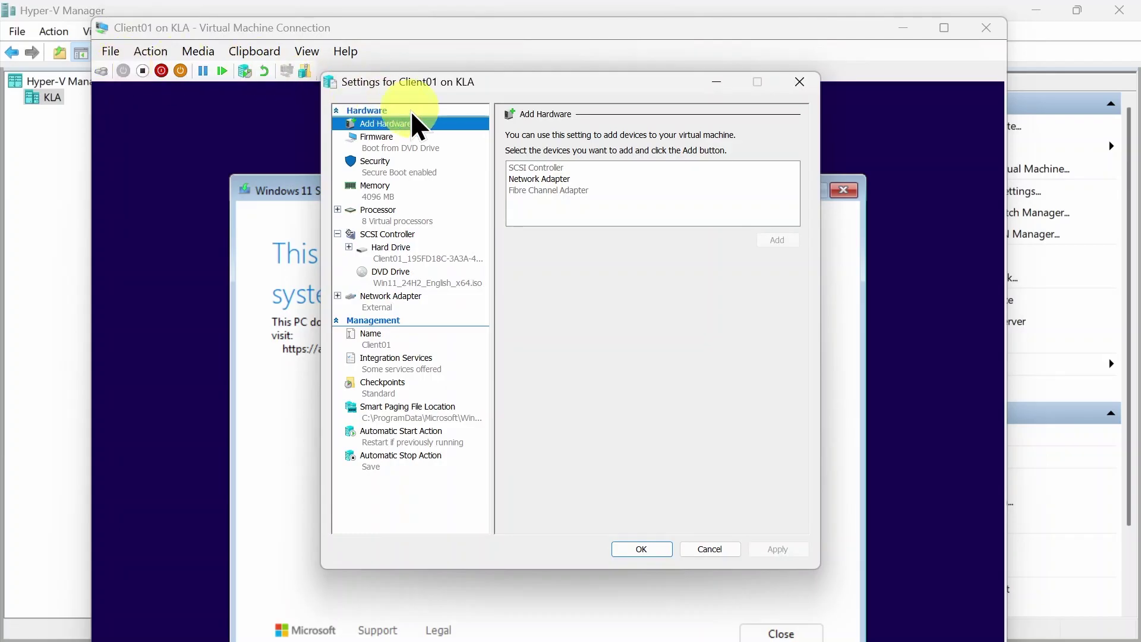
{"action": "left_click", "coordinate": [374, 181]}
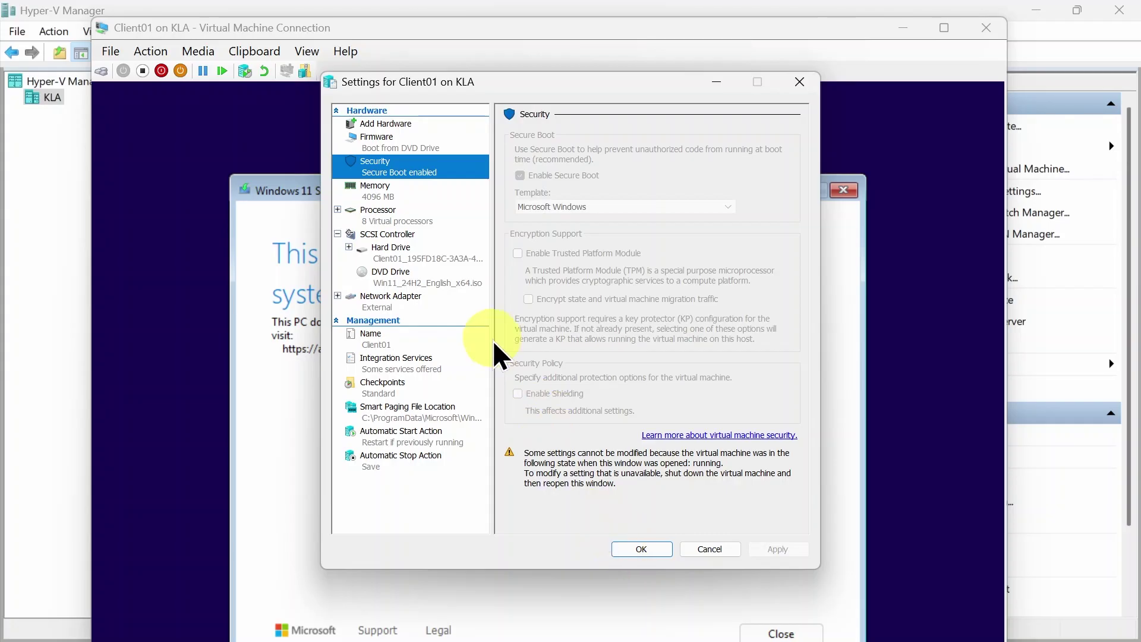
{"action": "left_click", "coordinate": [641, 548]}
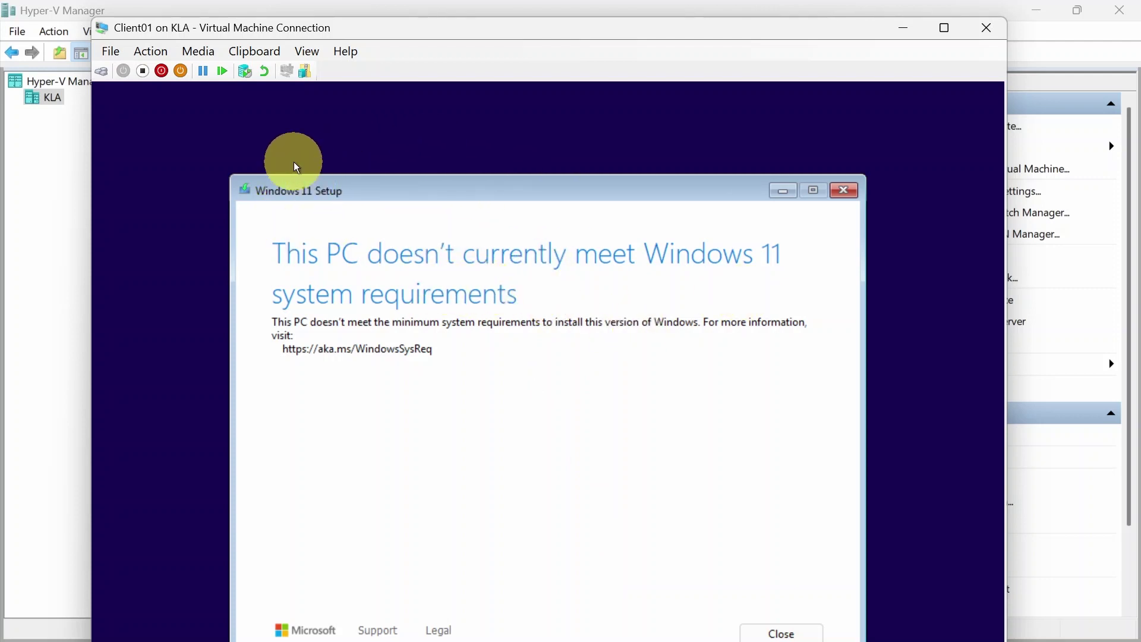
Turn off Client01, enable its Trusted Platform Module in Security settings, and start it again
{"action": "left_click", "coordinate": [144, 72]}
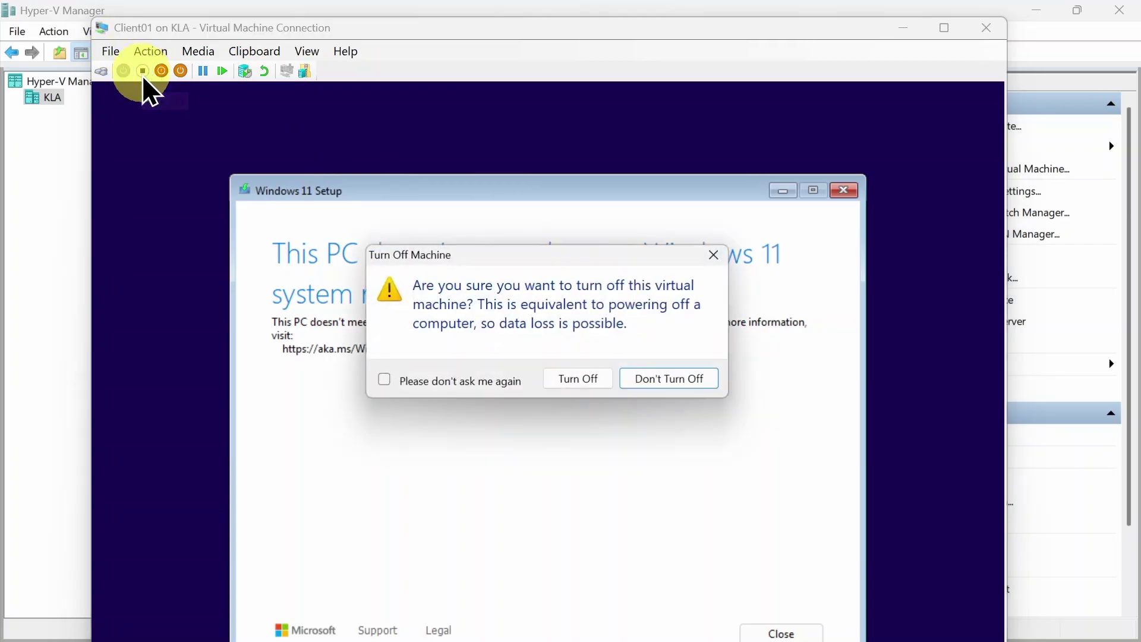
{"action": "left_click", "coordinate": [566, 382]}
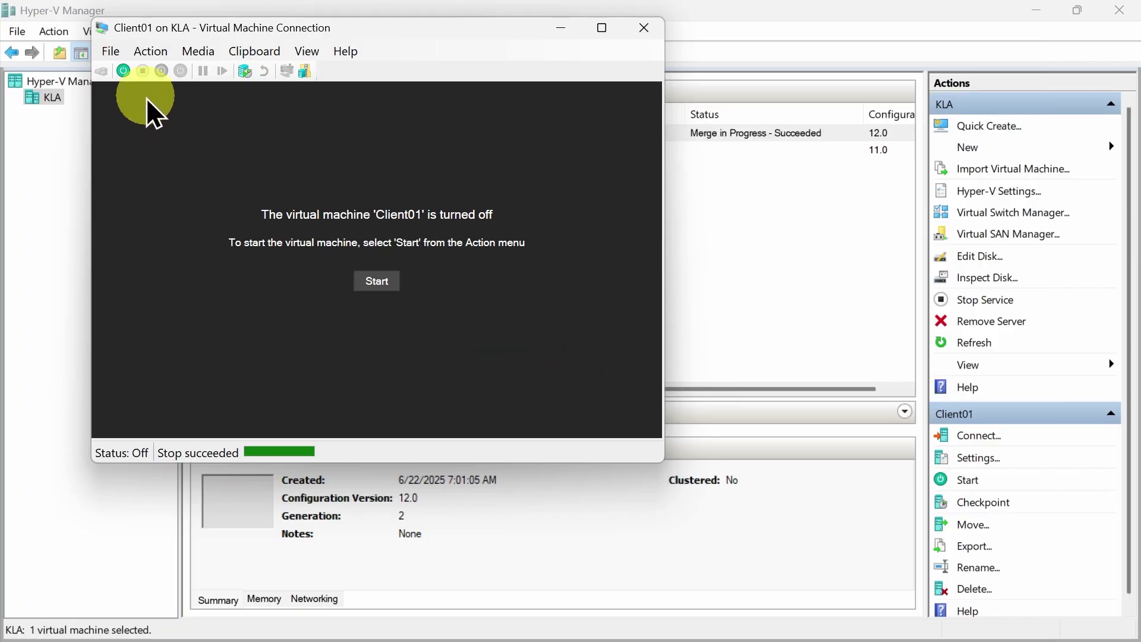
{"action": "left_click", "coordinate": [110, 53]}
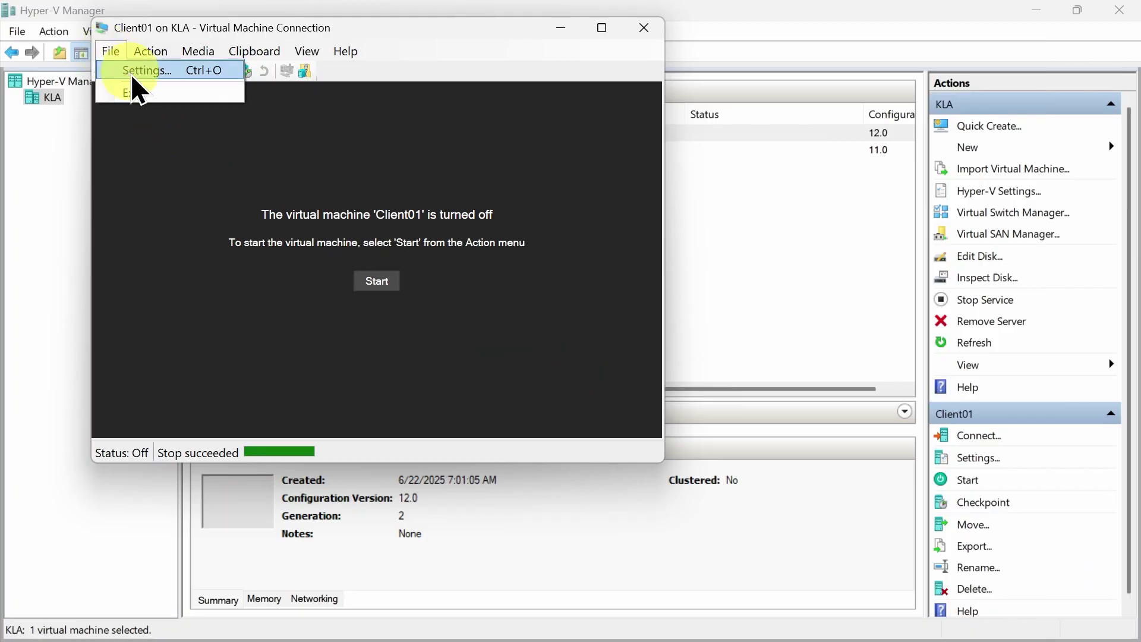
{"action": "left_click", "coordinate": [133, 72]}
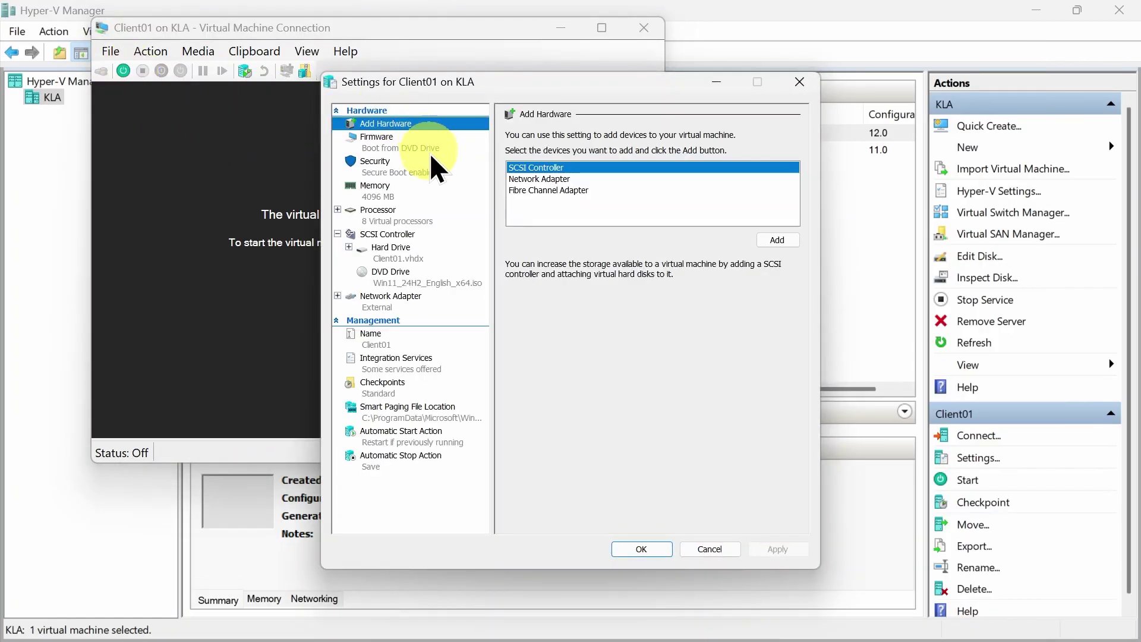
{"action": "left_click", "coordinate": [381, 169]}
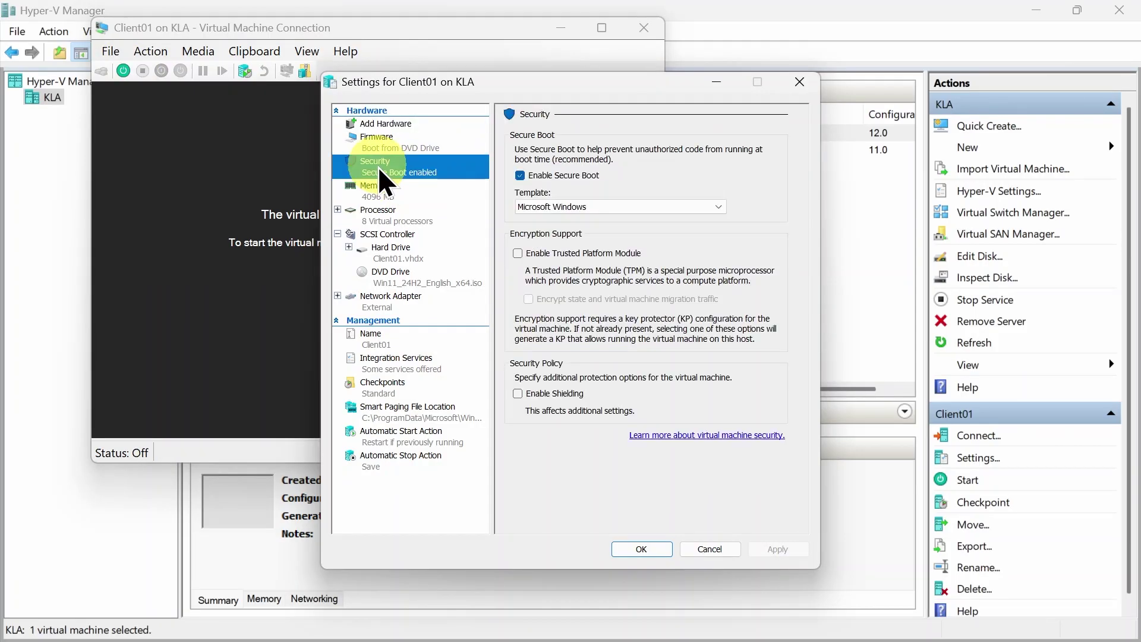
{"action": "left_click", "coordinate": [517, 253]}
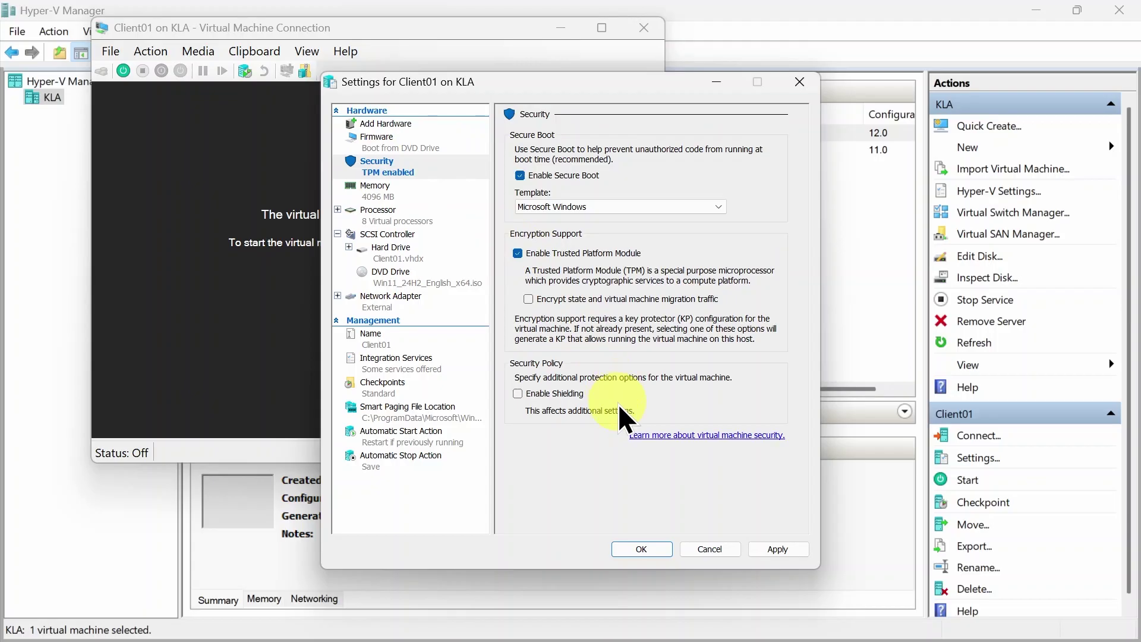
{"action": "left_click", "coordinate": [645, 549]}
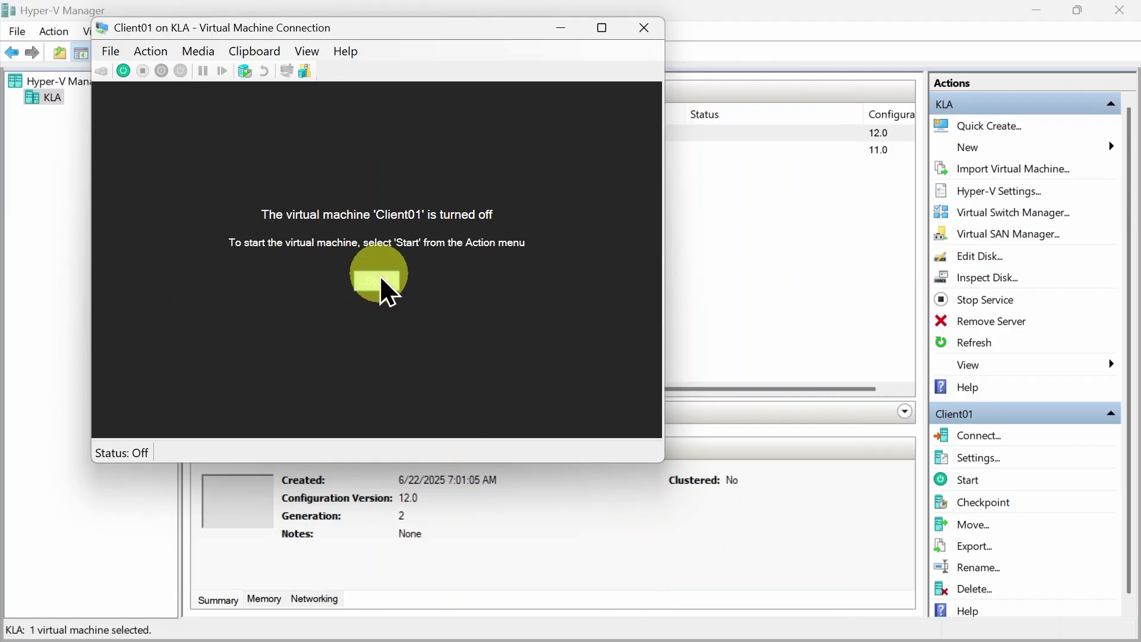
{"action": "left_click", "coordinate": [385, 289]}
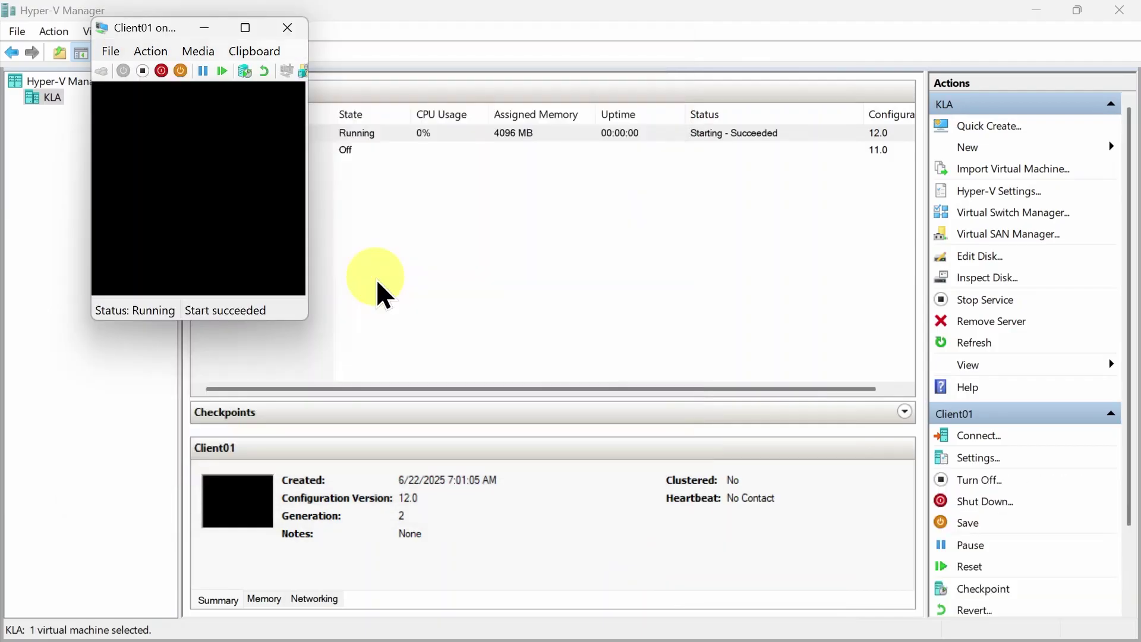
Boot Client01 from DVD in full screen and pass language, deletion agreement and product key pages
{"action": "key", "text": "Return"}
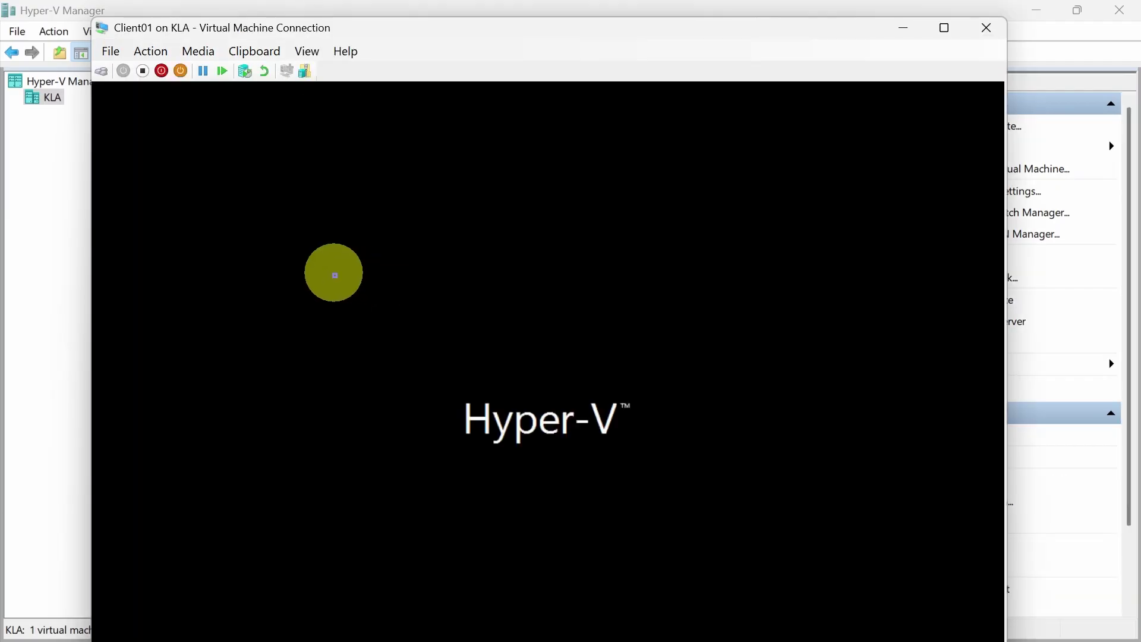
{"action": "left_click", "coordinate": [944, 28]}
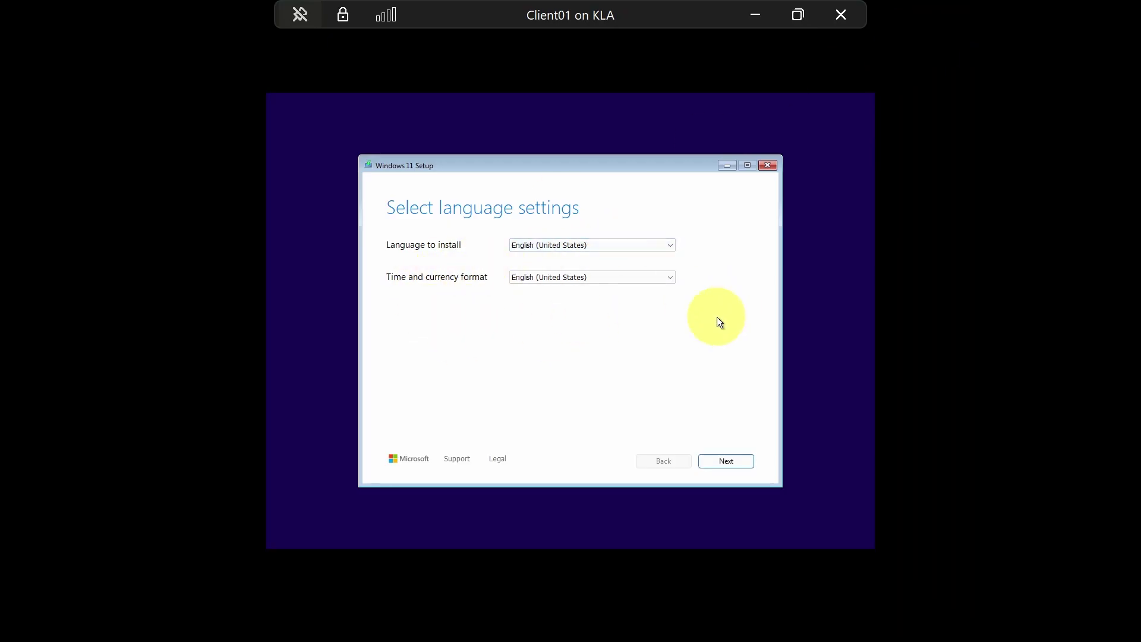
{"action": "left_click", "coordinate": [736, 463]}
{"action": "left_click", "coordinate": [736, 462]}
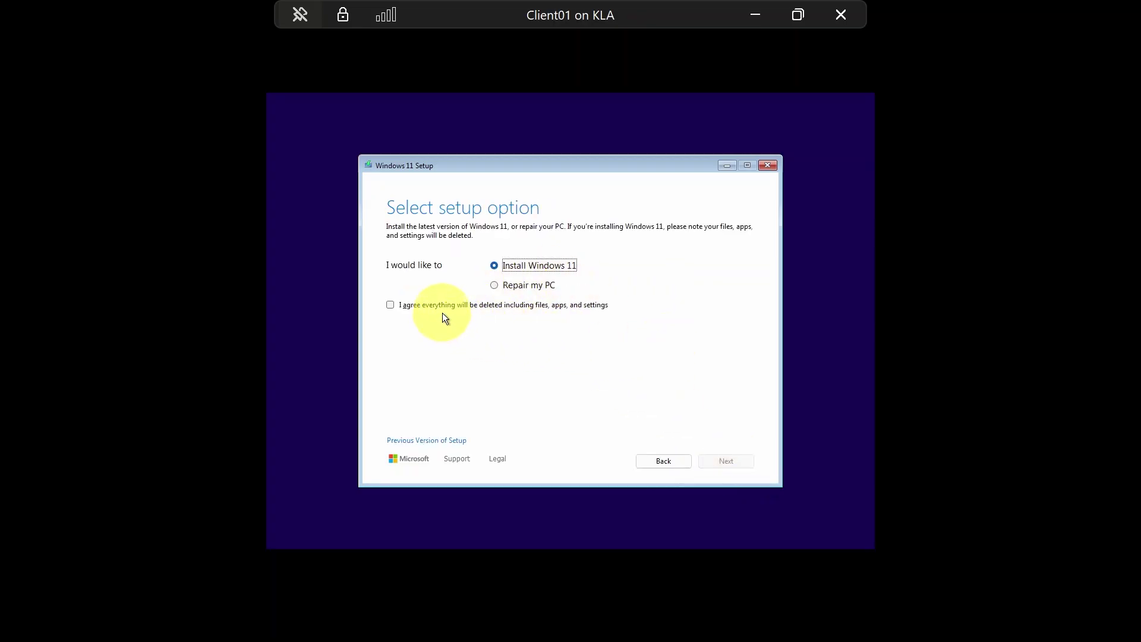
{"action": "left_click", "coordinate": [390, 307]}
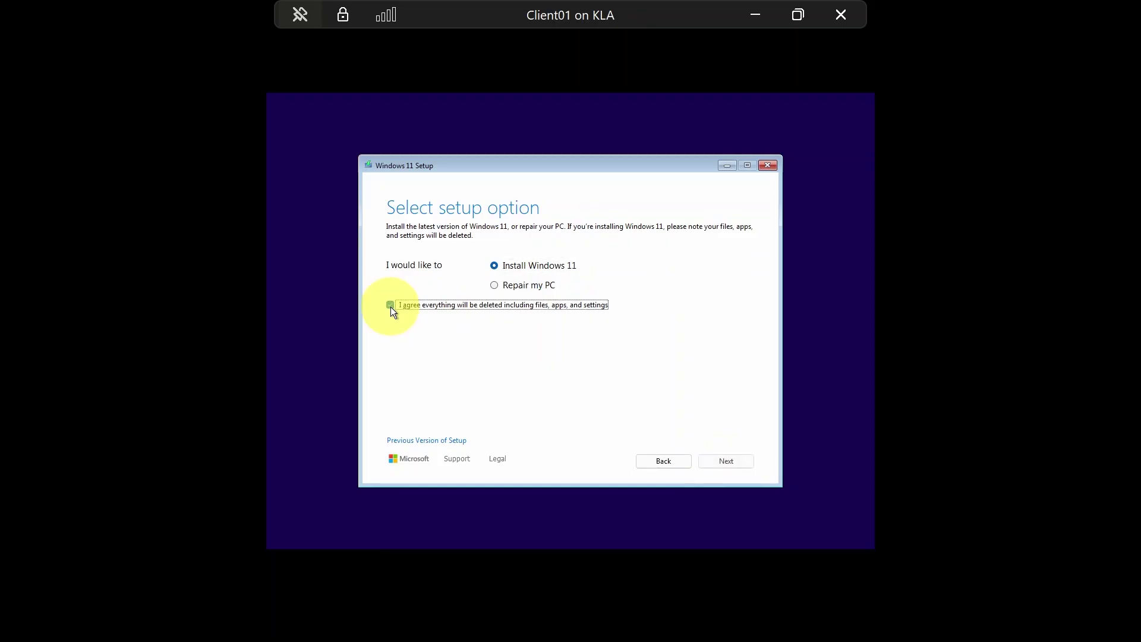
{"action": "left_click", "coordinate": [724, 462]}
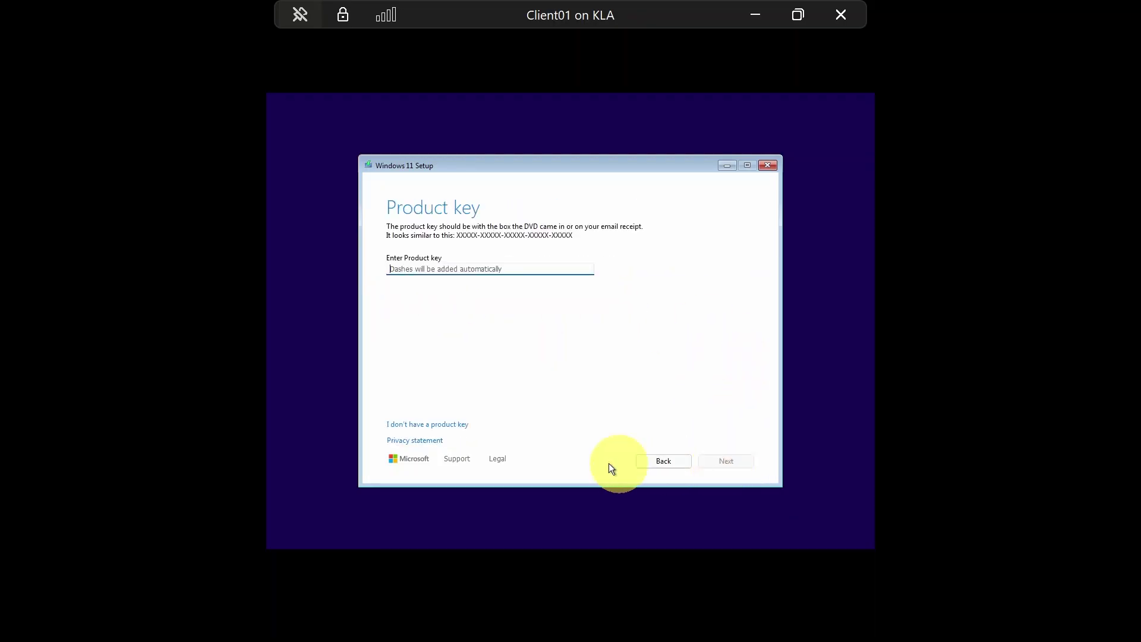
{"action": "left_click", "coordinate": [428, 425]}
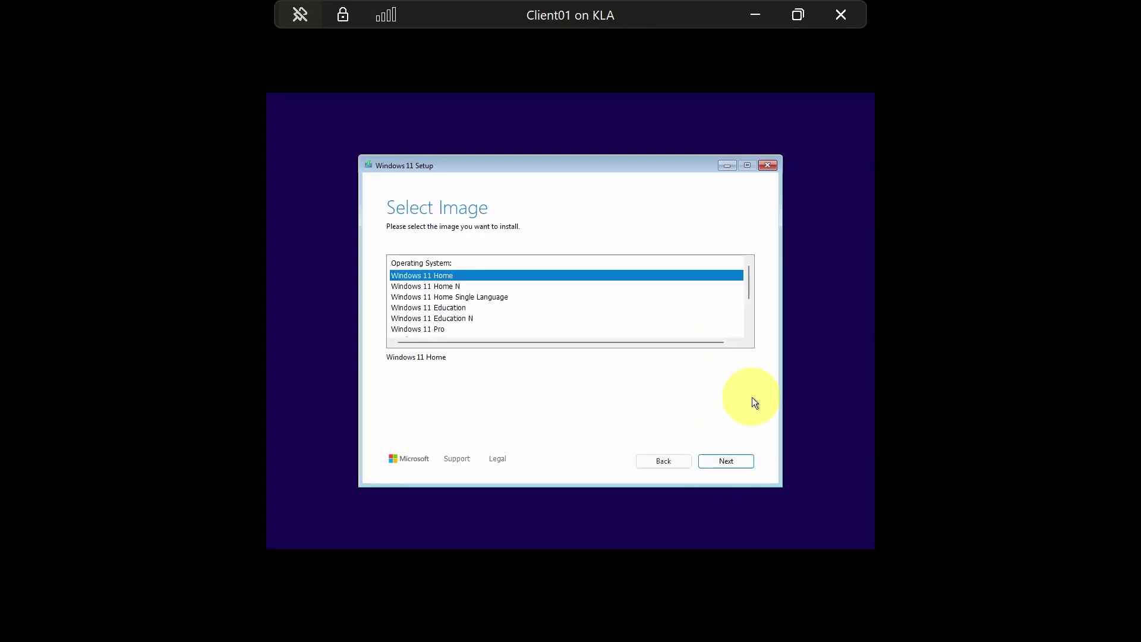
Pick Windows 11 Pro, scroll through the license terms and accept them
{"action": "left_click", "coordinate": [414, 330]}
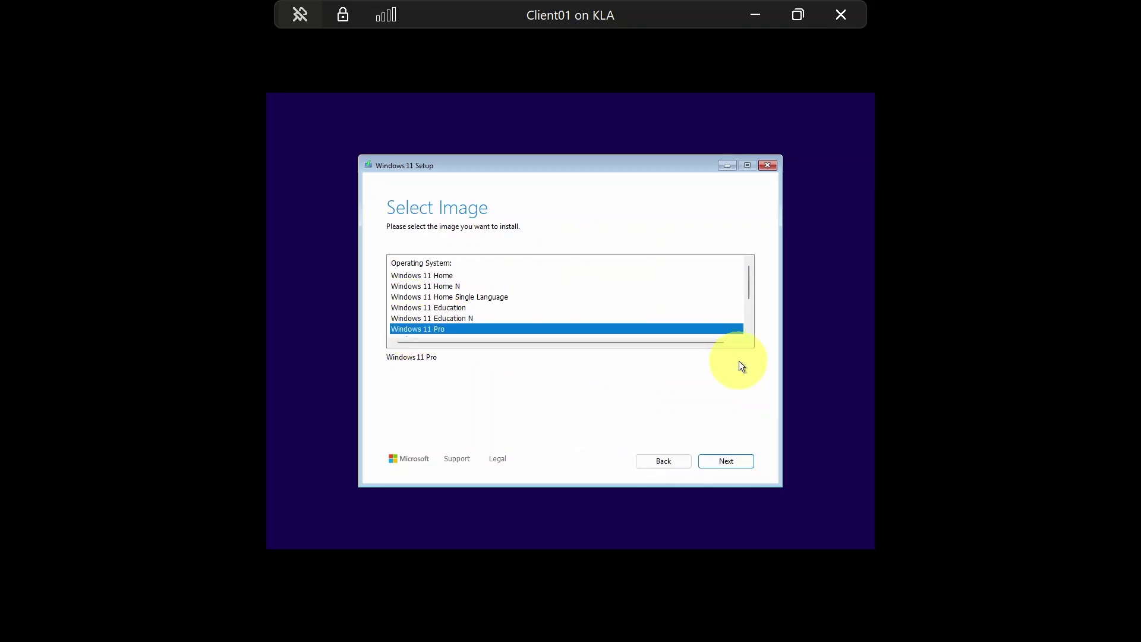
{"action": "left_click", "coordinate": [737, 466]}
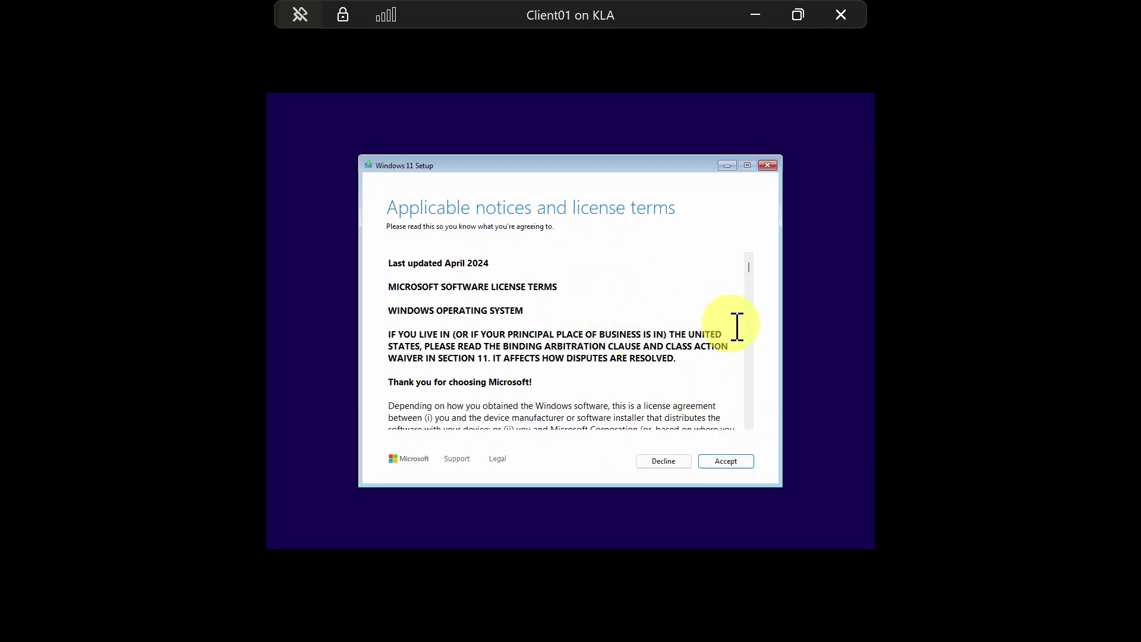
{"action": "left_click_drag", "start_coordinate": [750, 268], "coordinate": [754, 419]}
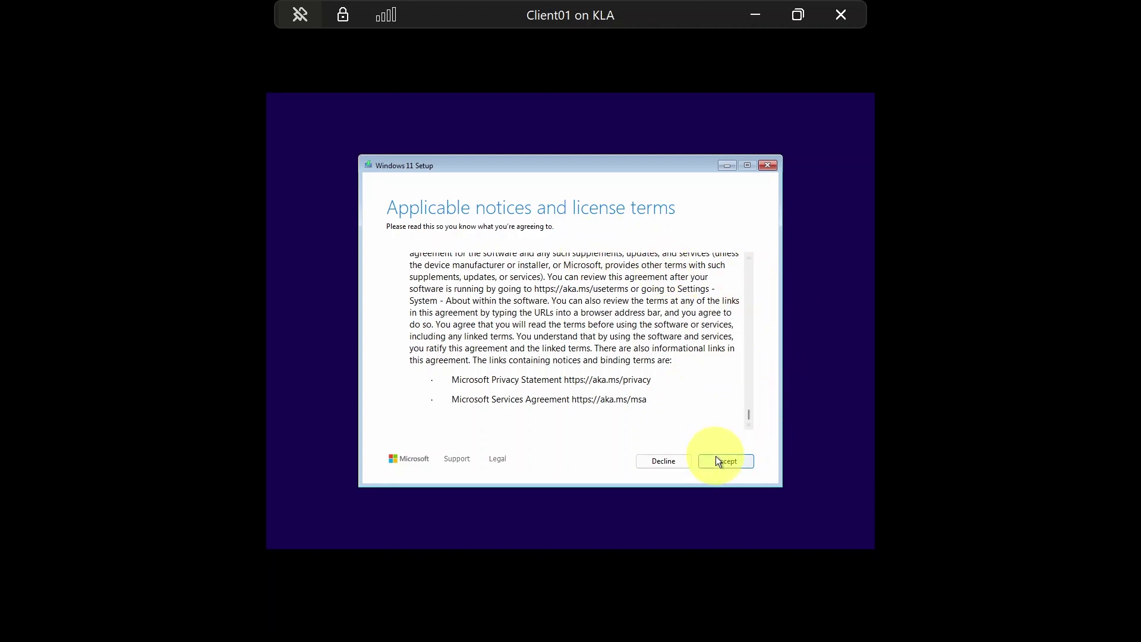
{"action": "left_click", "coordinate": [738, 465]}
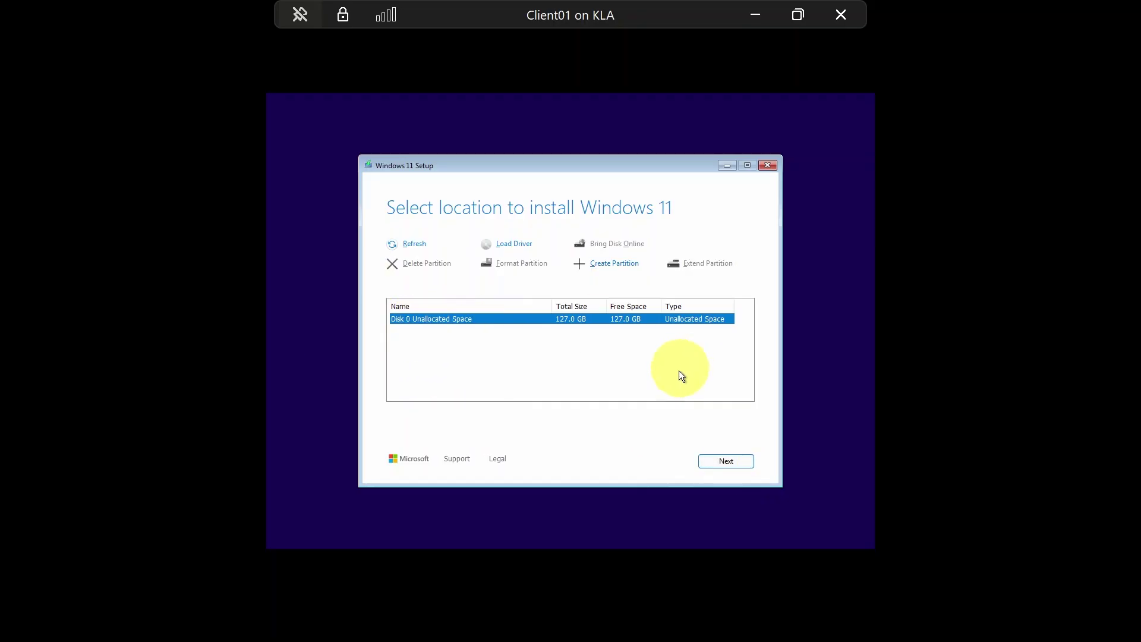
Target Disk 0's unallocated space and start the Windows 11 Pro installation
{"action": "left_click", "coordinate": [734, 461]}
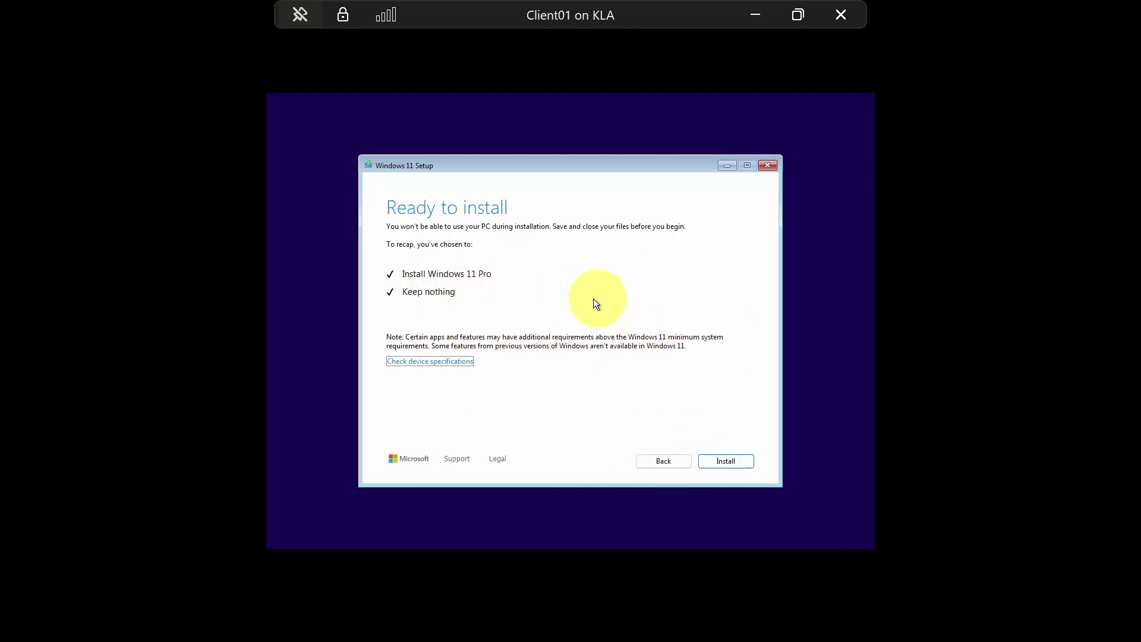
{"action": "left_click", "coordinate": [734, 462]}
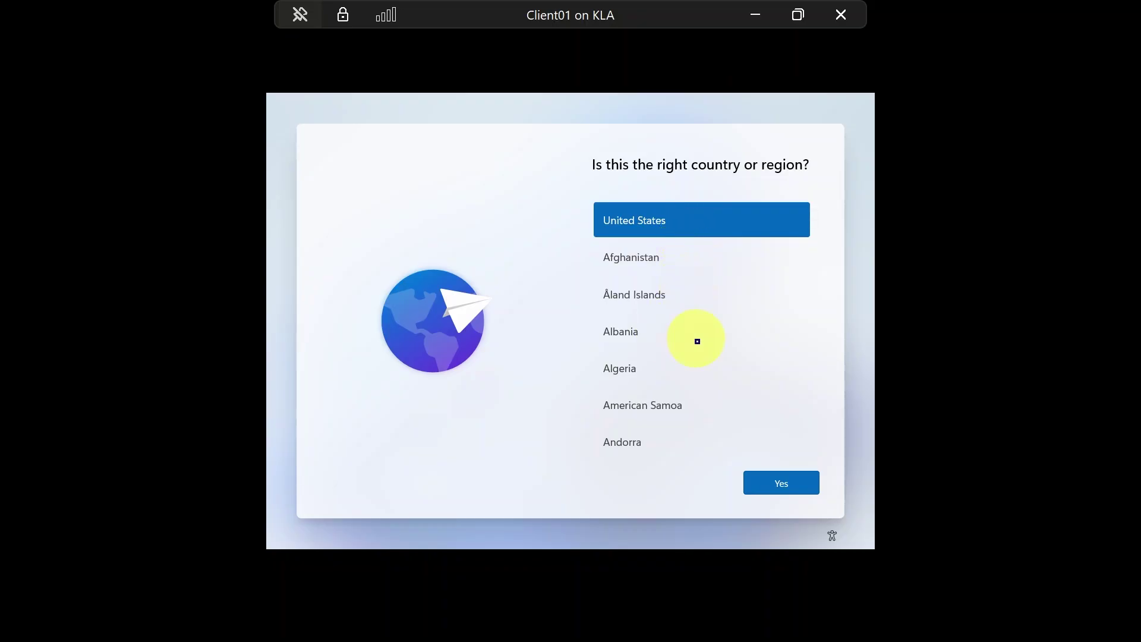
Set the region to Canada, keep the US keyboard layout, and skip a second layout
{"action": "left_click", "coordinate": [770, 340]}
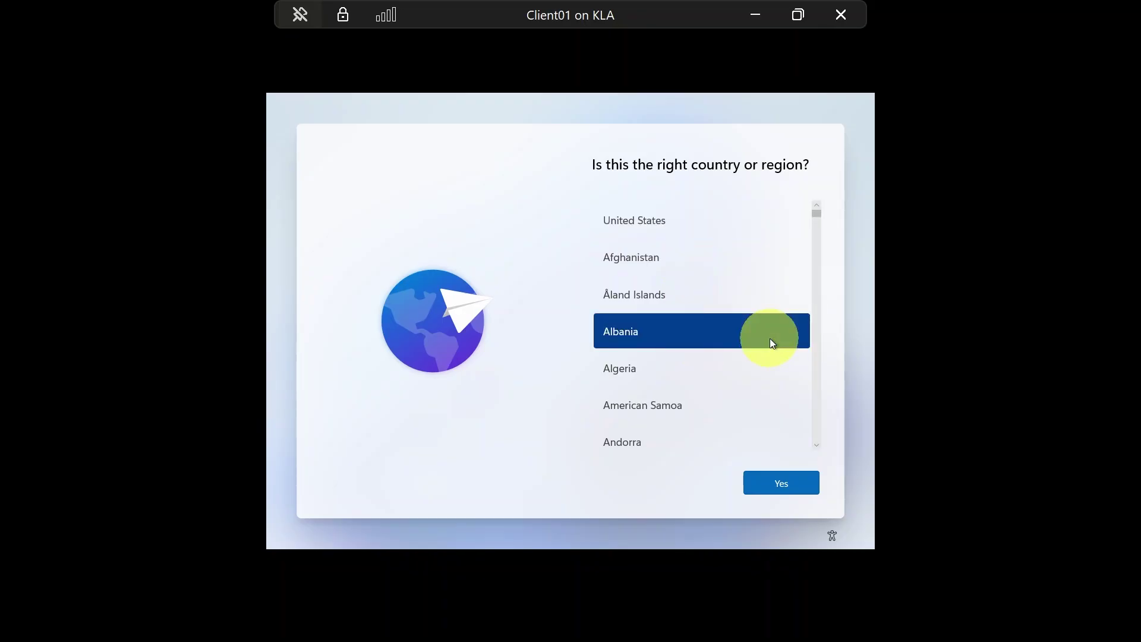
{"action": "key", "text": "u"}
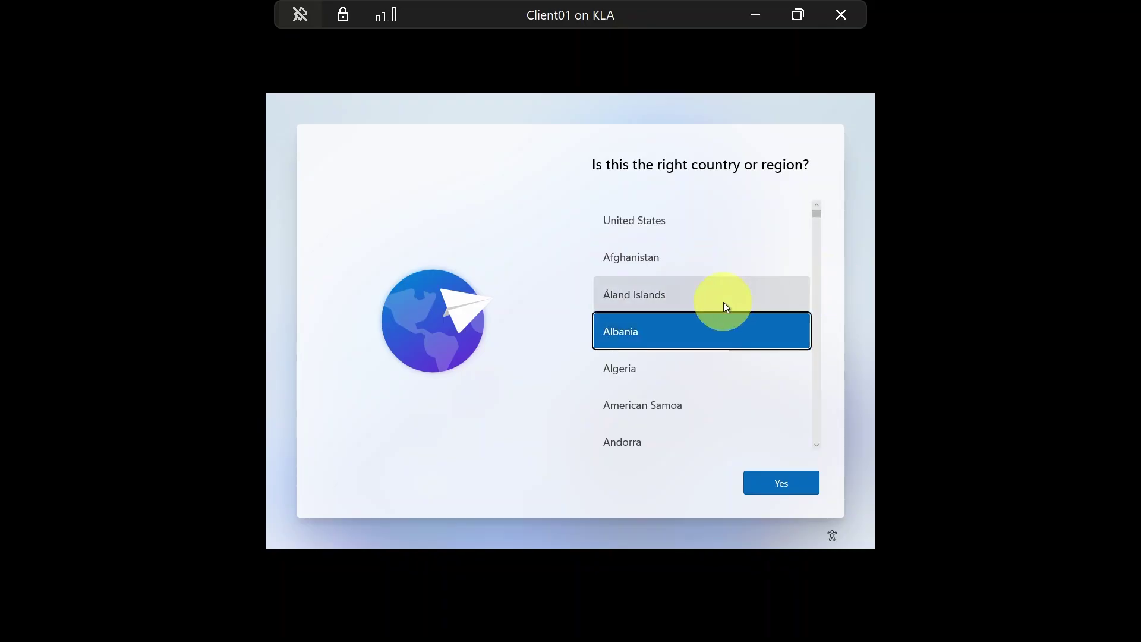
{"action": "left_click", "coordinate": [815, 447]}
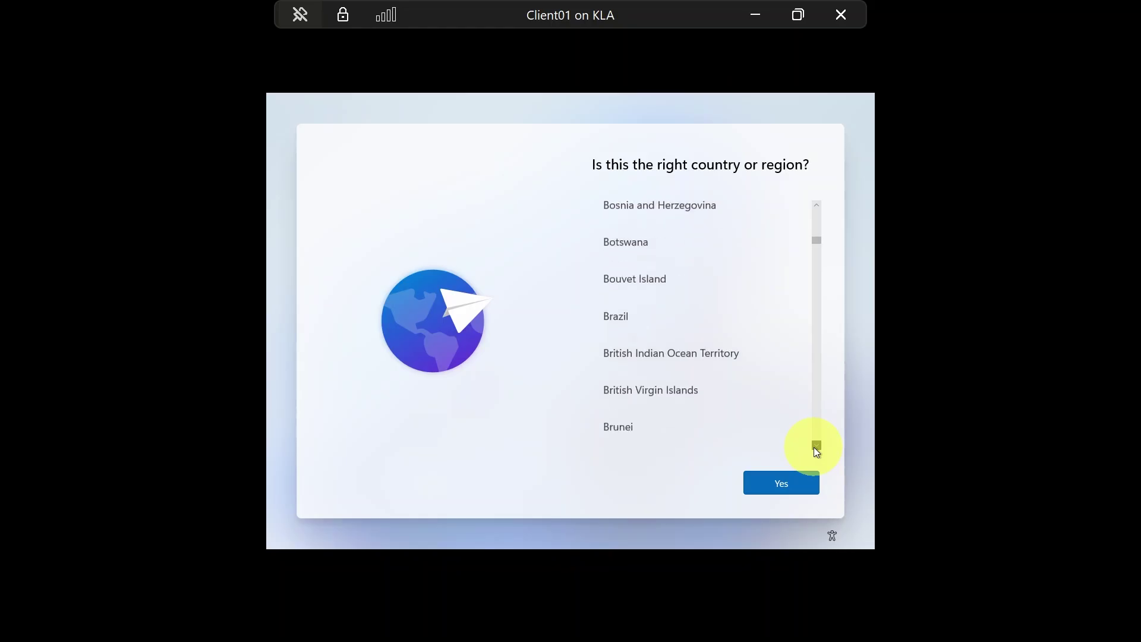
{"action": "left_click", "coordinate": [644, 300]}
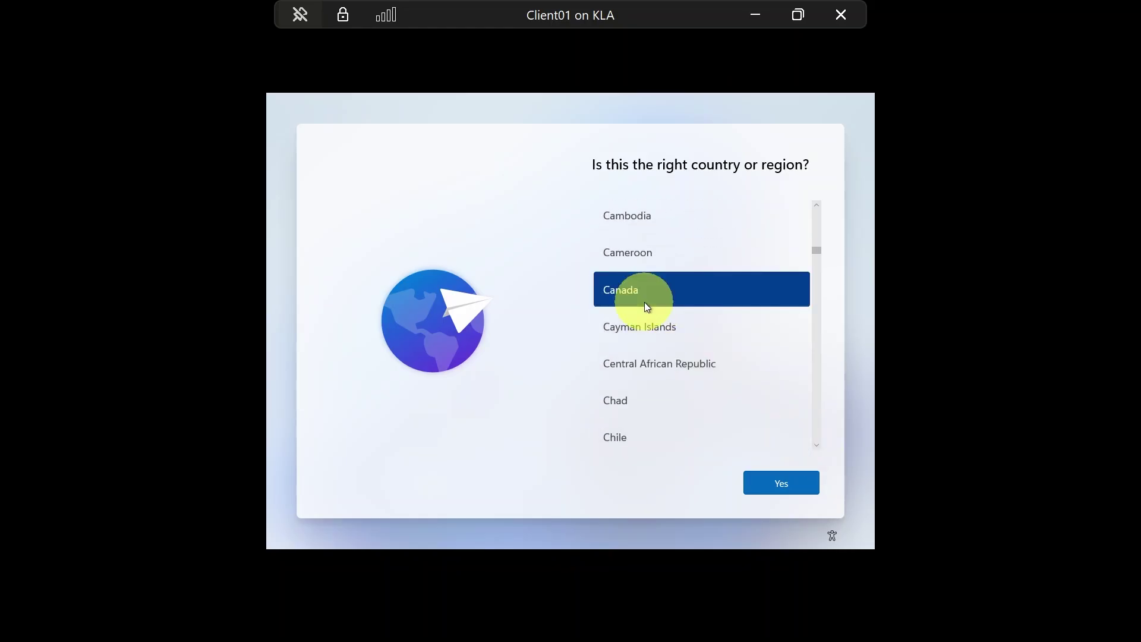
{"action": "left_click", "coordinate": [786, 483]}
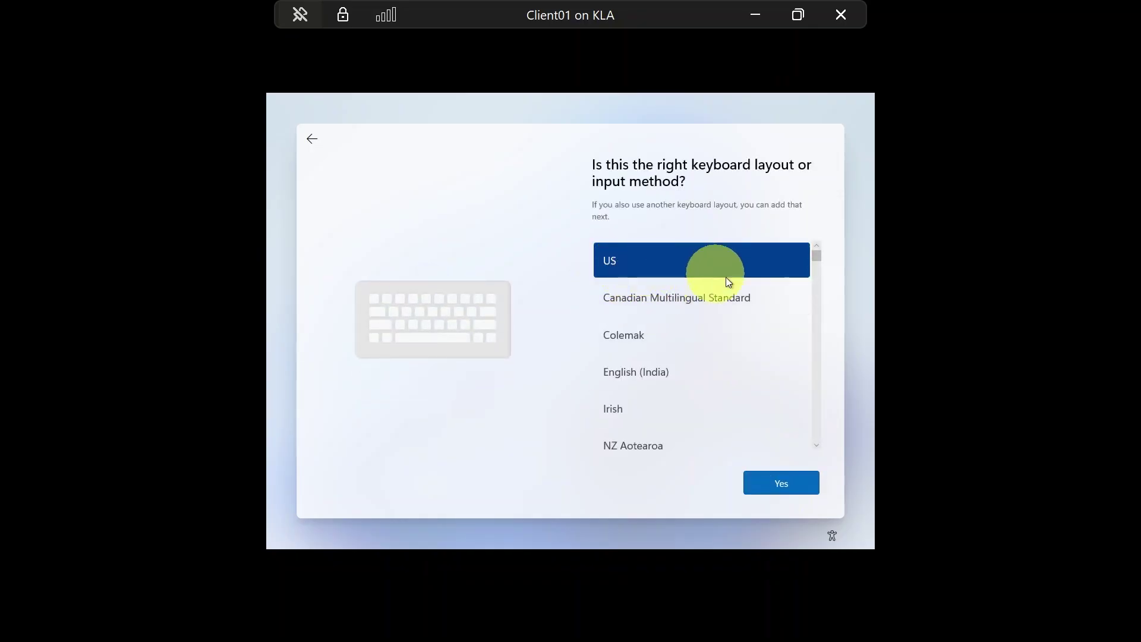
{"action": "left_click", "coordinate": [782, 483]}
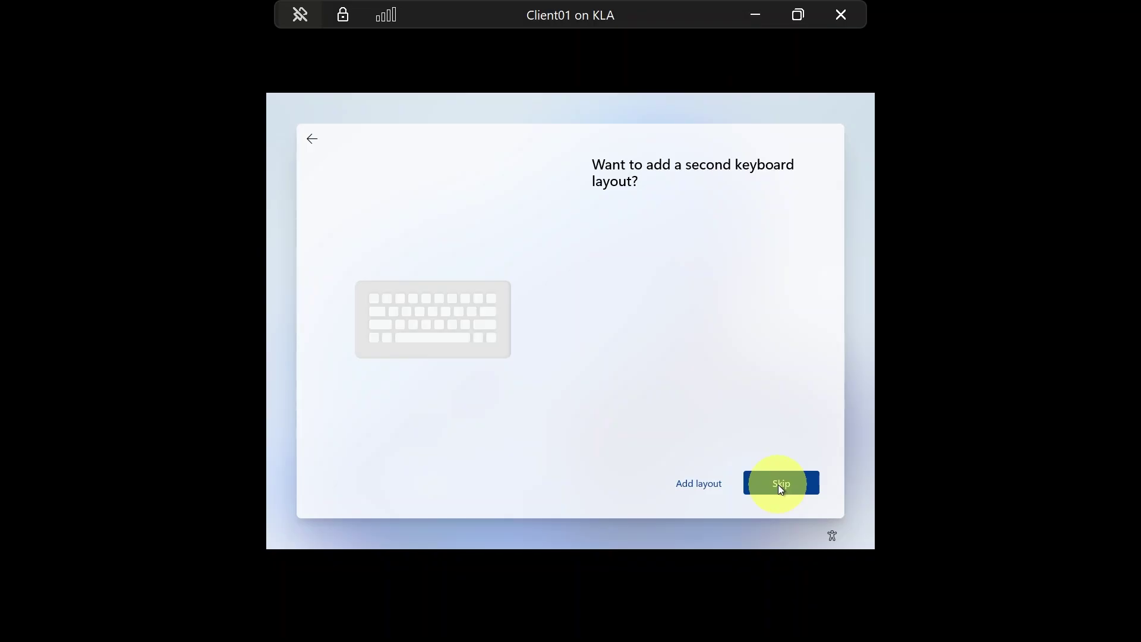
{"action": "left_click", "coordinate": [778, 484]}
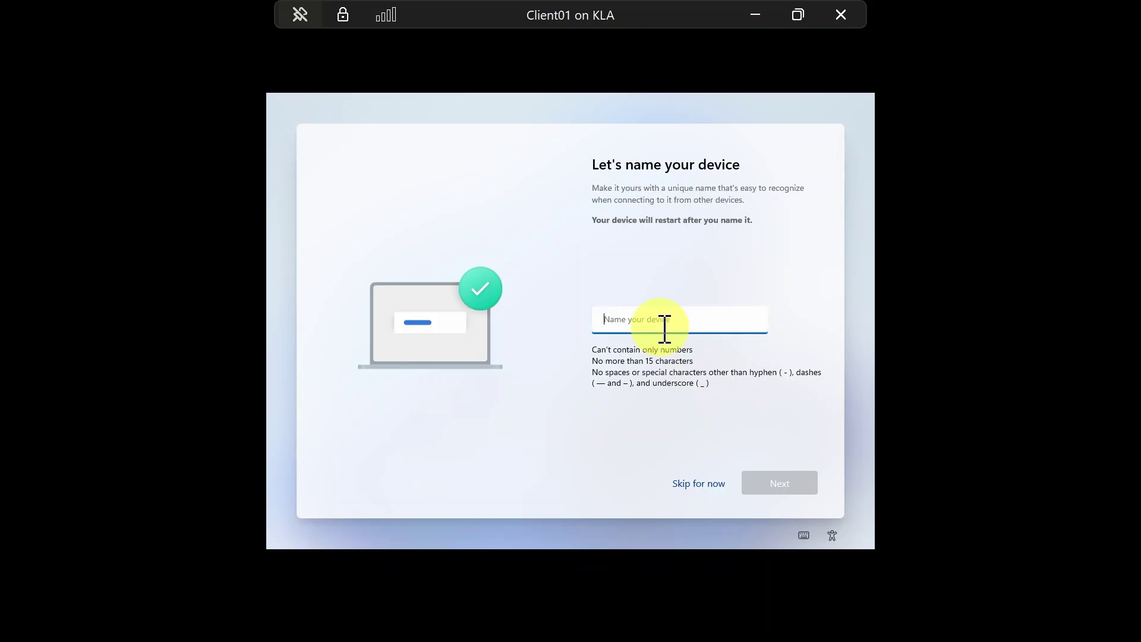
Enter client01 as the device name and continue
{"action": "type", "text": "client01"}
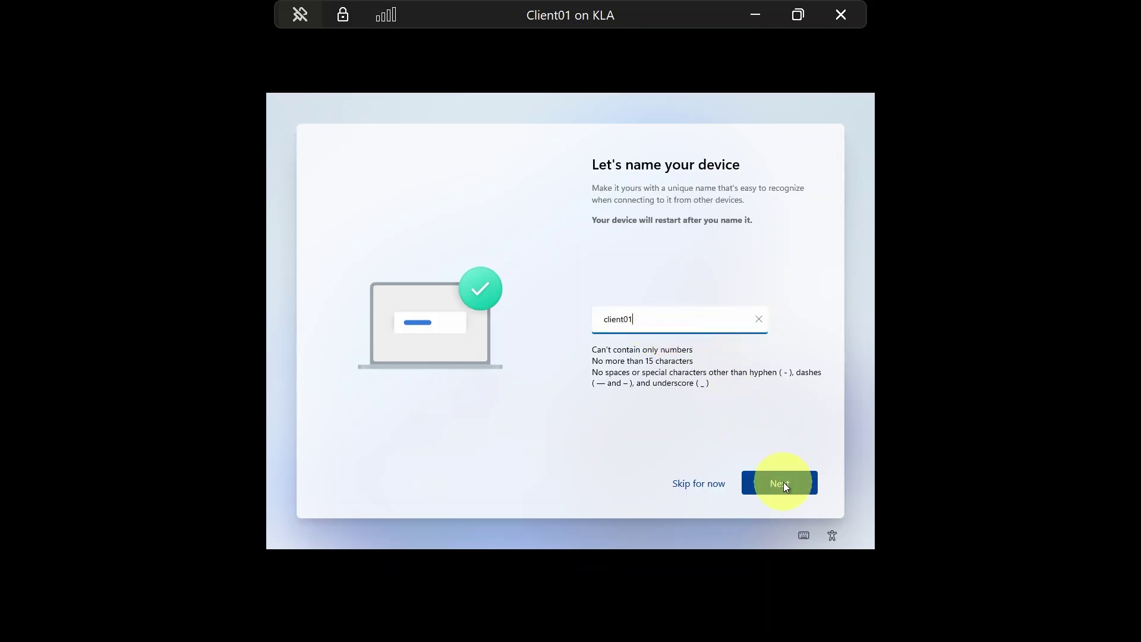
{"action": "left_click", "coordinate": [783, 482]}
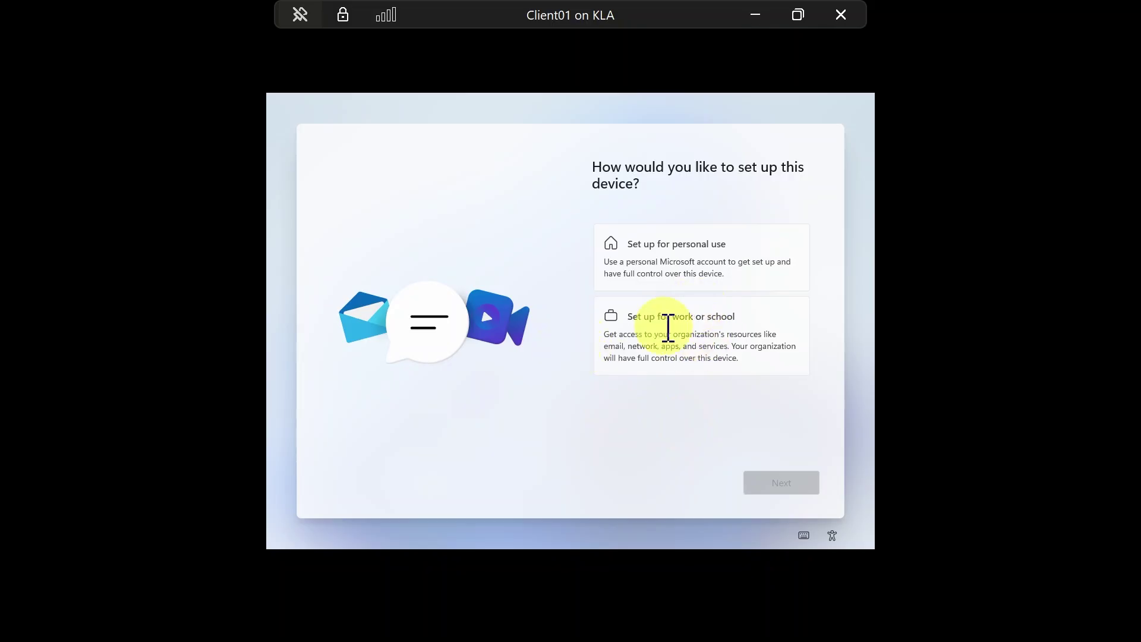
Choose 'Set up for personal use' and continue through to the Windows desktop
{"action": "left_click", "coordinate": [678, 241]}
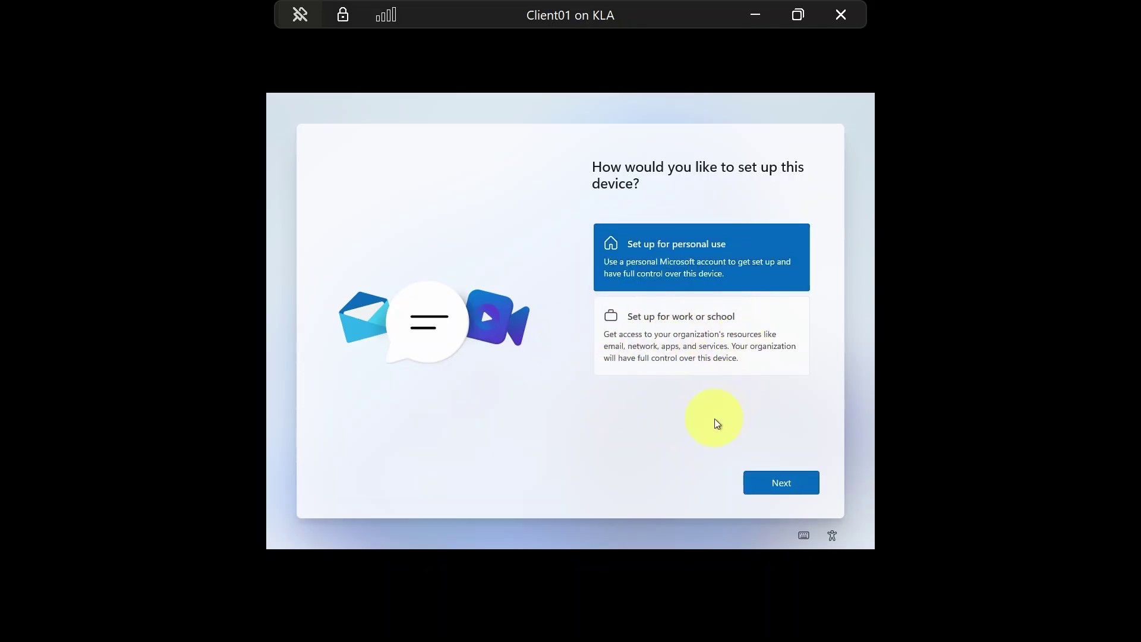
{"action": "left_click", "coordinate": [787, 486]}
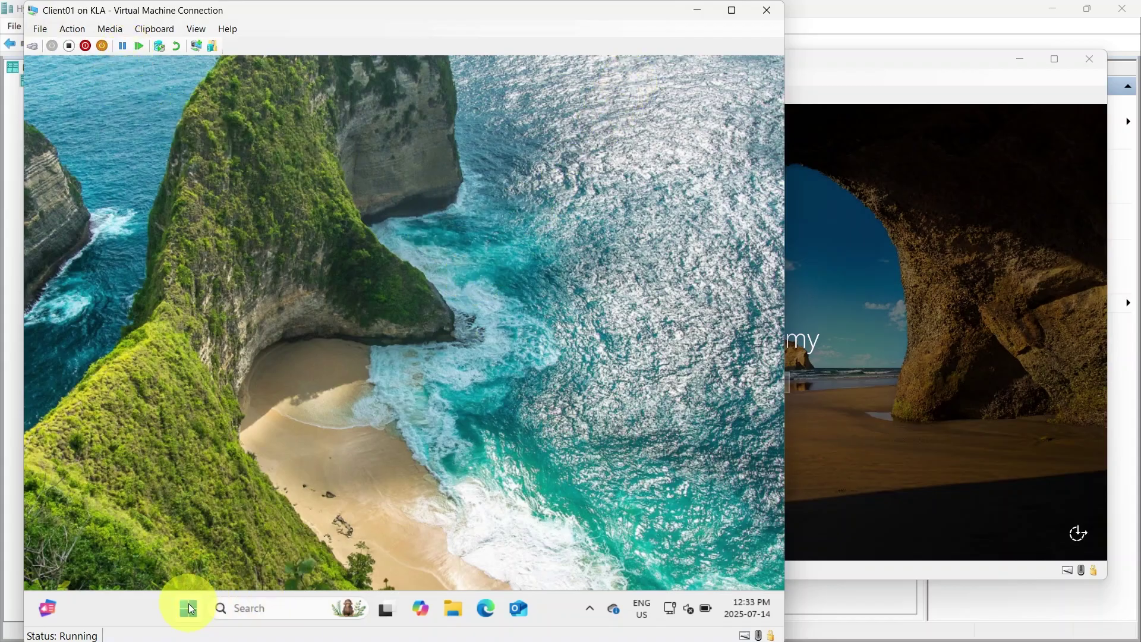
Launch ncpa.cpl and open the Ethernet adapter's Internet Protocol Version 4 (TCP/IPv4) properties
{"action": "left_click", "coordinate": [257, 608]}
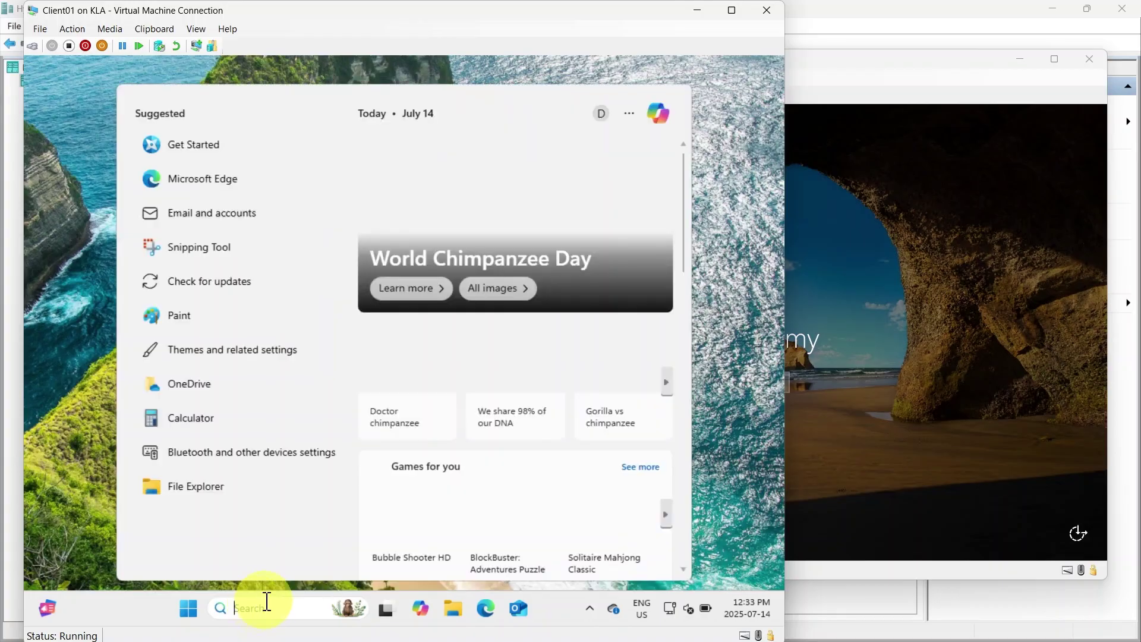
{"action": "type", "text": "nc"}
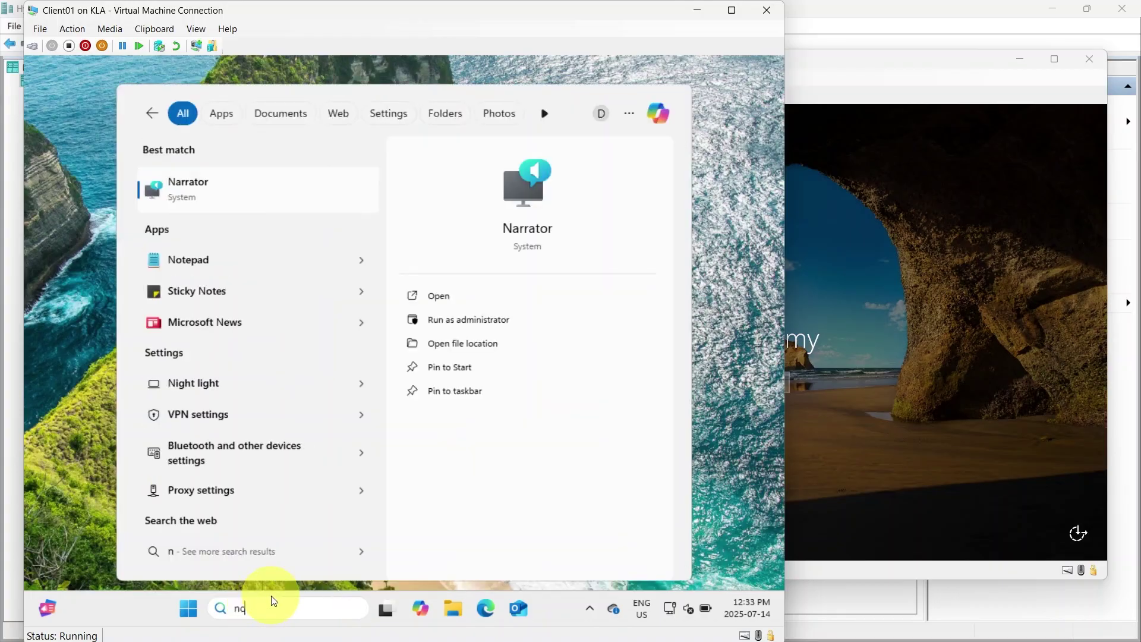
{"action": "type", "text": "pa.cpl"}
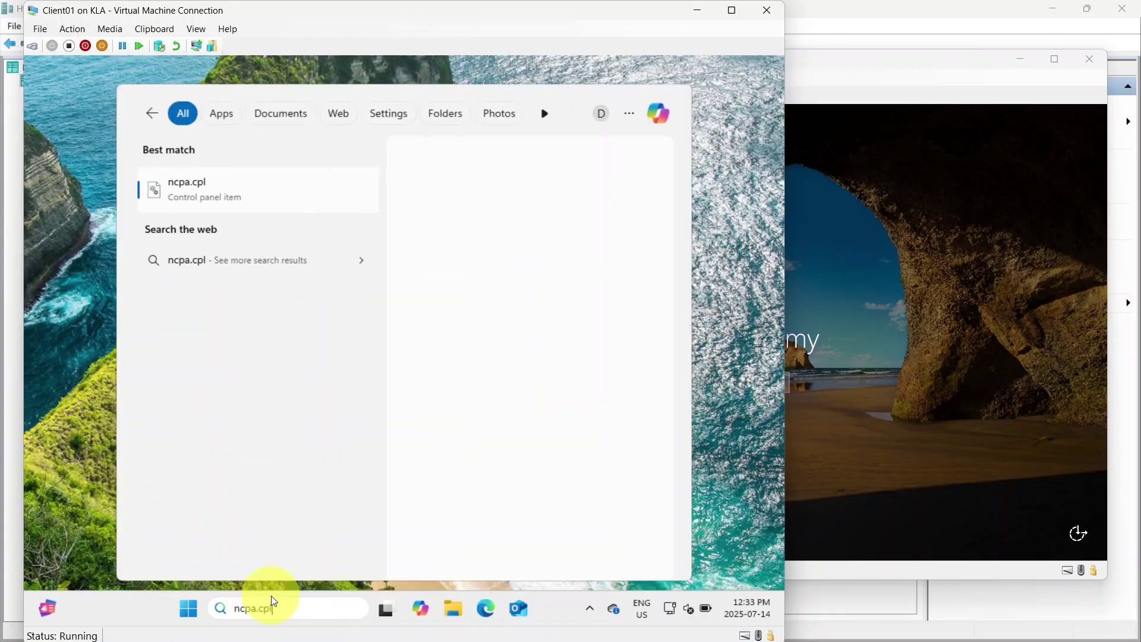
{"action": "left_click", "coordinate": [201, 184]}
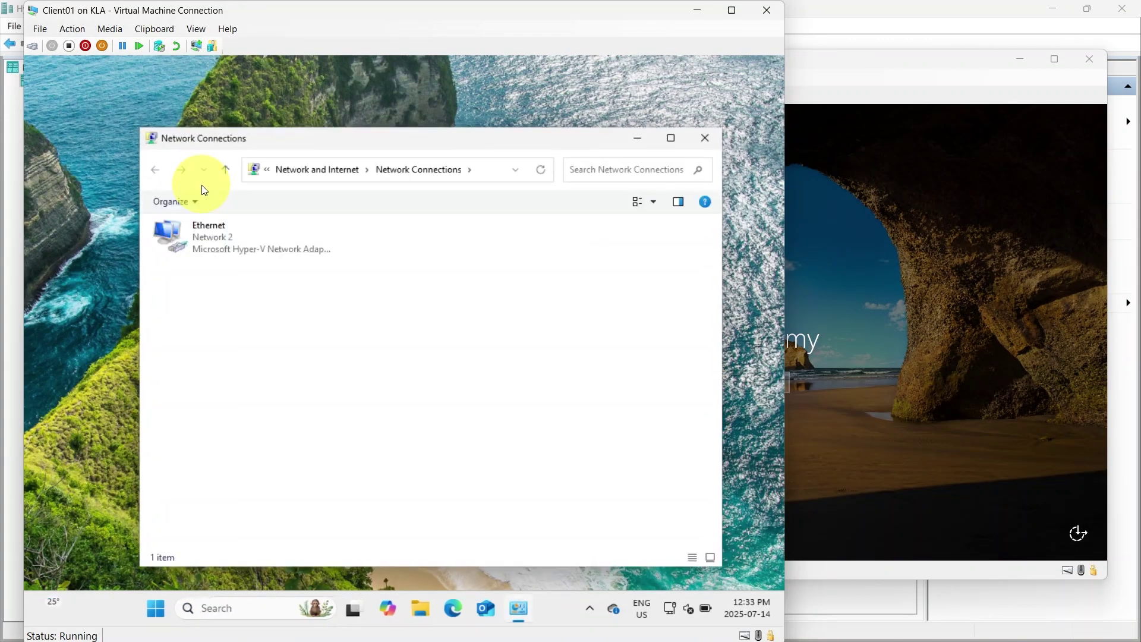
{"action": "double_click", "coordinate": [216, 241]}
{"action": "left_click", "coordinate": [322, 455]}
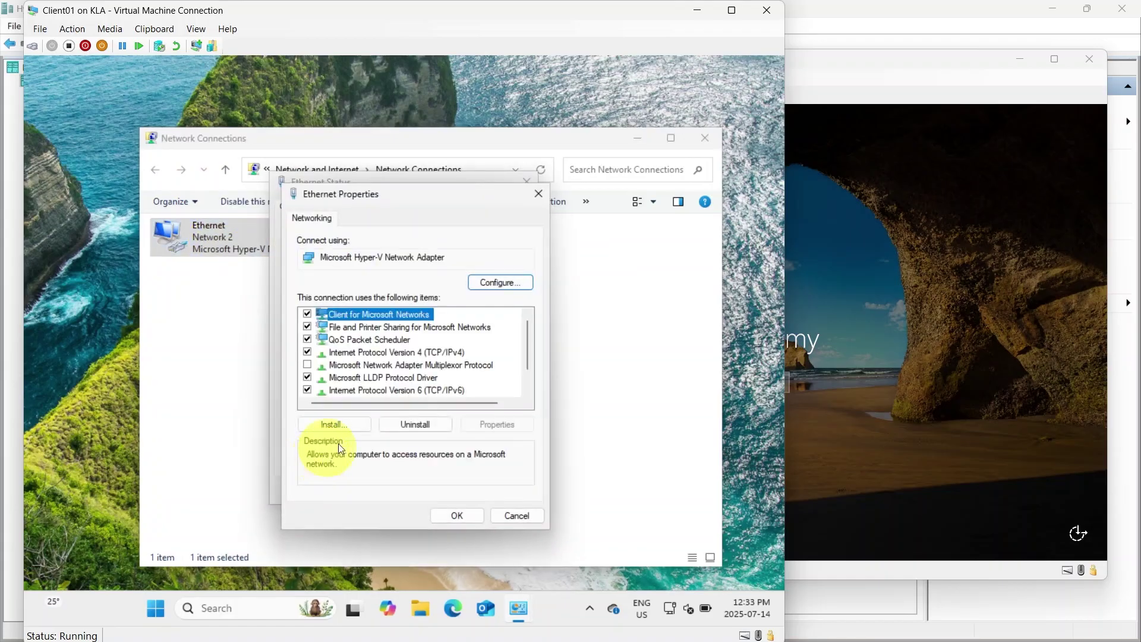
{"action": "left_click", "coordinate": [432, 355]}
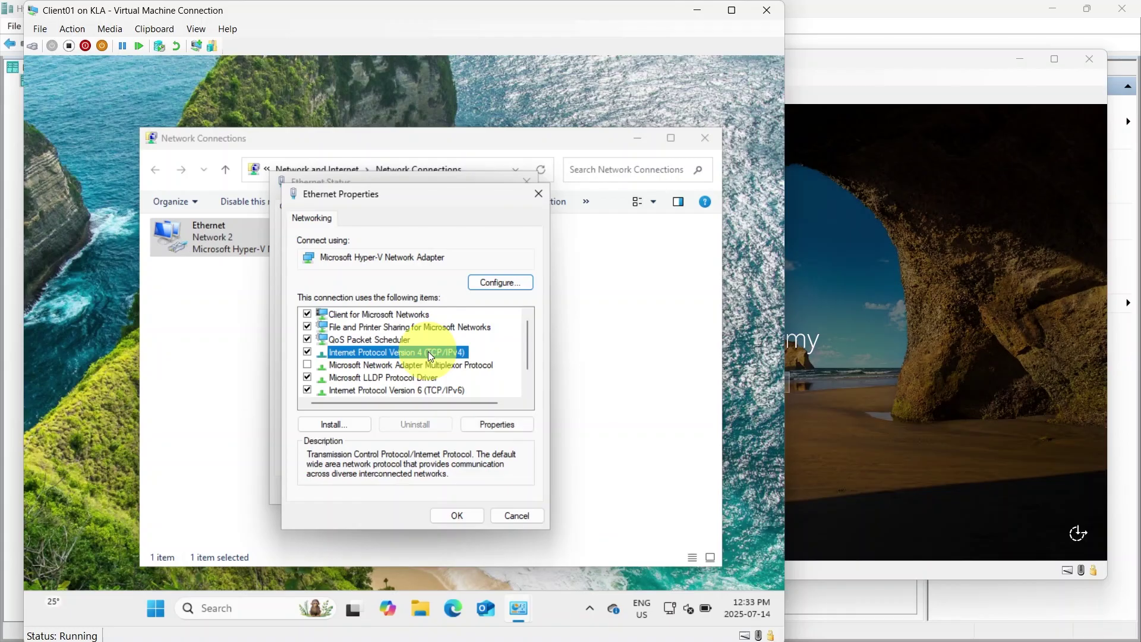
{"action": "left_click", "coordinate": [497, 425]}
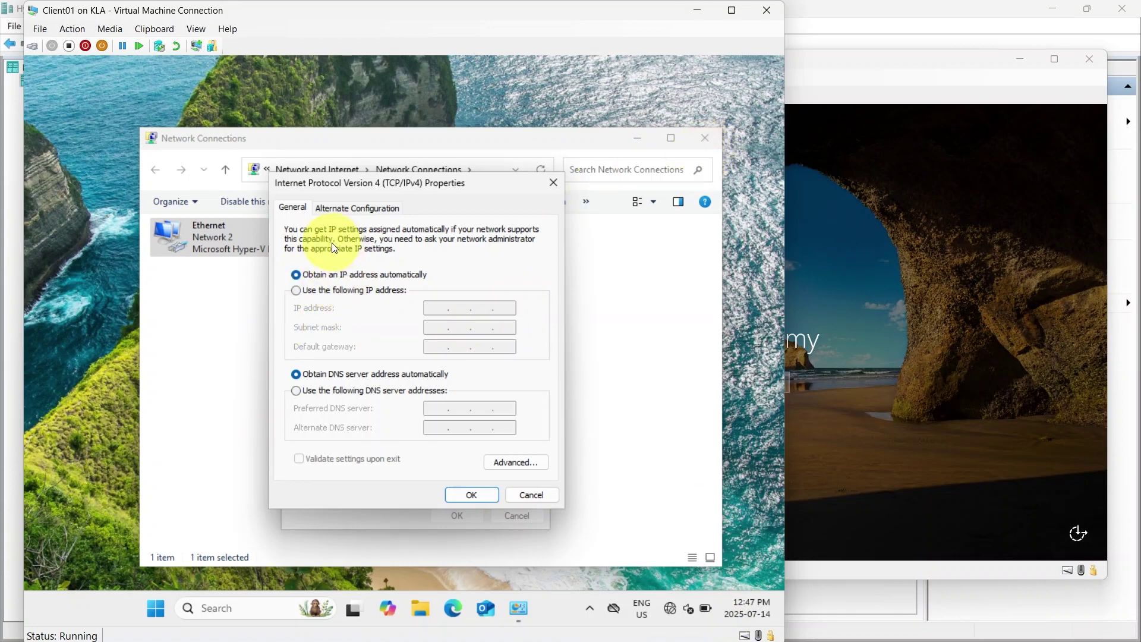
Assign Ethernet static IP 192.168.100.20, mask 255.255.255.0 and preferred DNS 192.168.100.1
{"action": "left_click", "coordinate": [316, 291]}
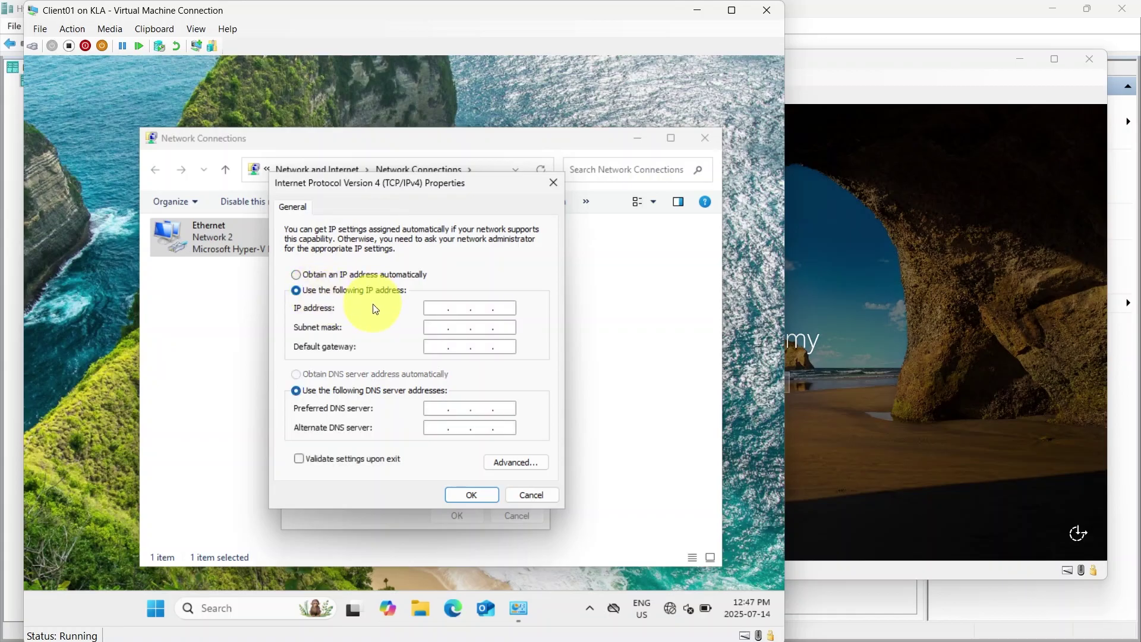
{"action": "left_click", "coordinate": [431, 309]}
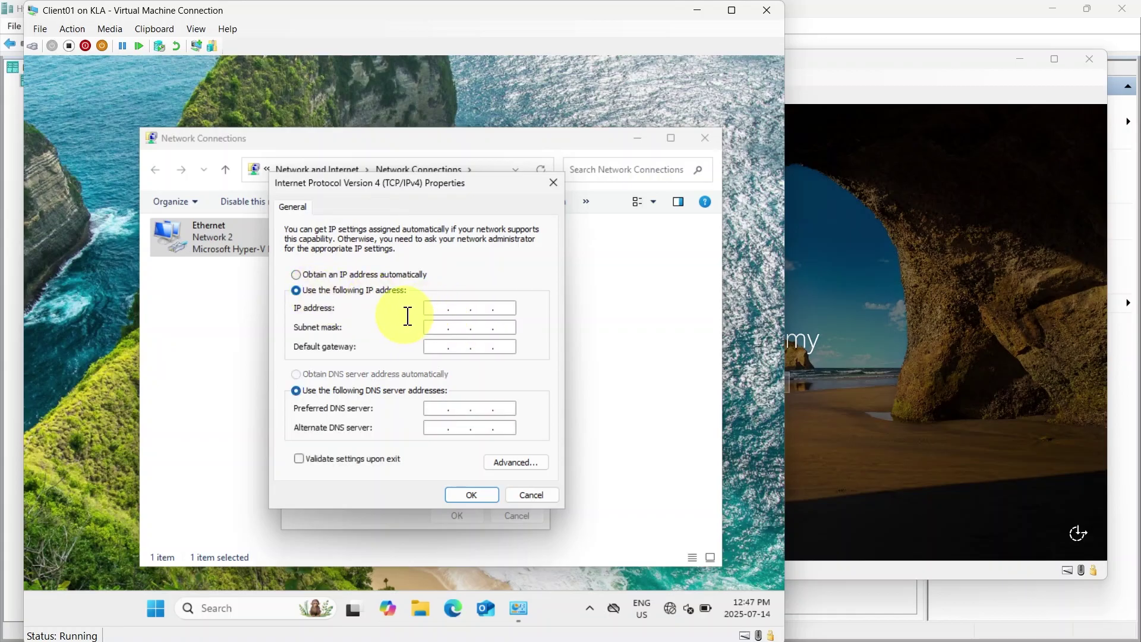
{"action": "type", "text": "192 . 168 . 100 . 20"}
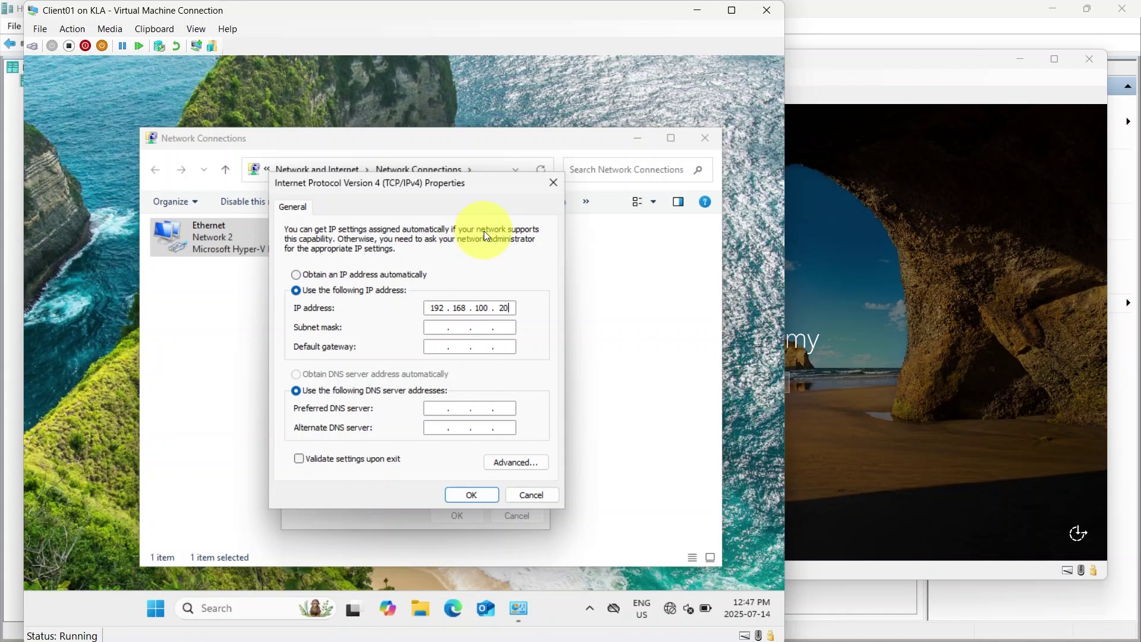
{"action": "key", "text": "Tab"}
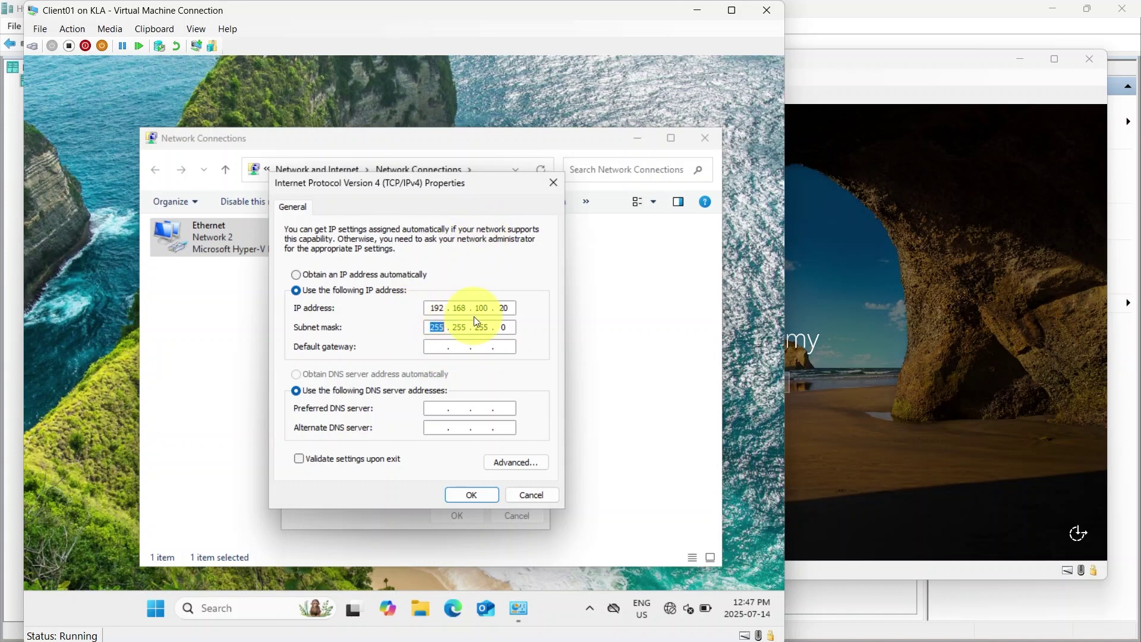
{"action": "left_click", "coordinate": [438, 407]}
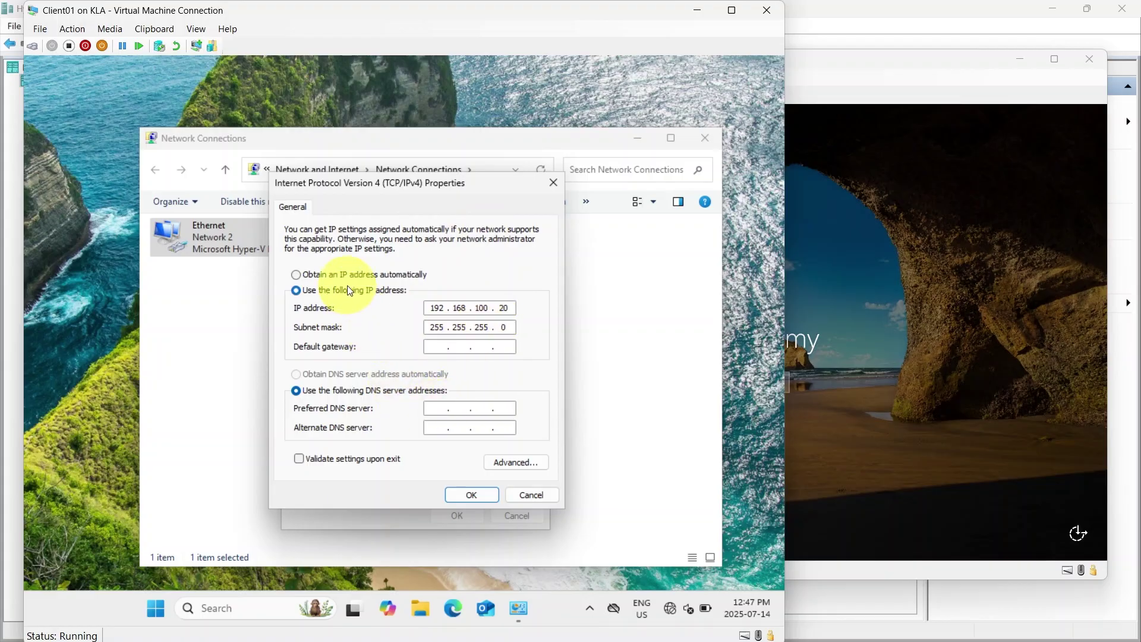
{"action": "type", "text": "192 . 168 . 100 ."}
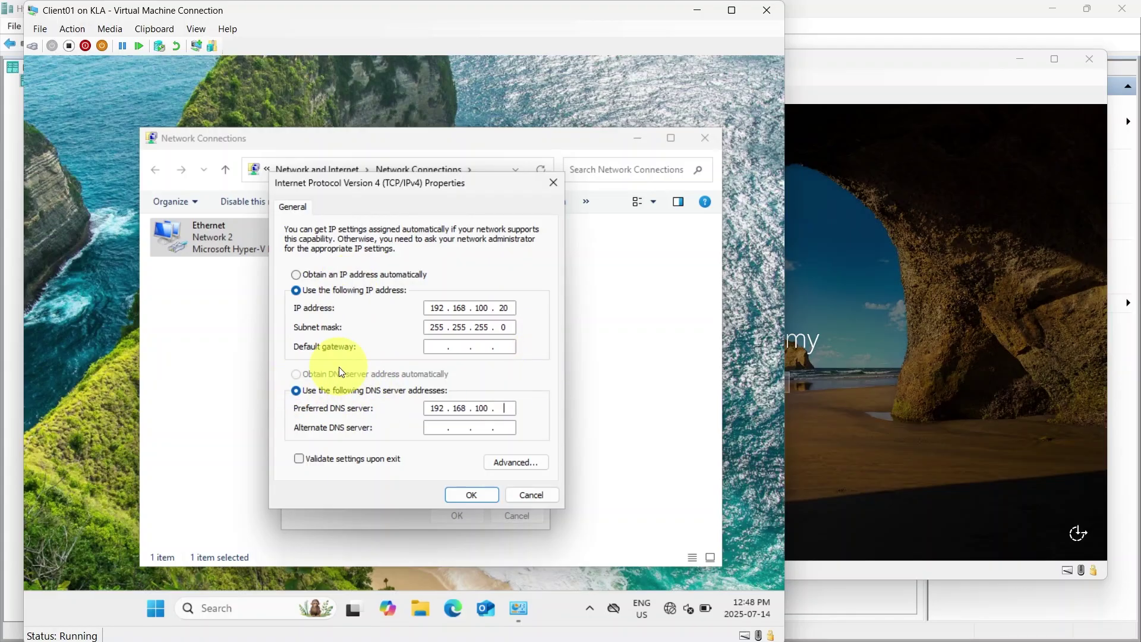
{"action": "type", "text": "1"}
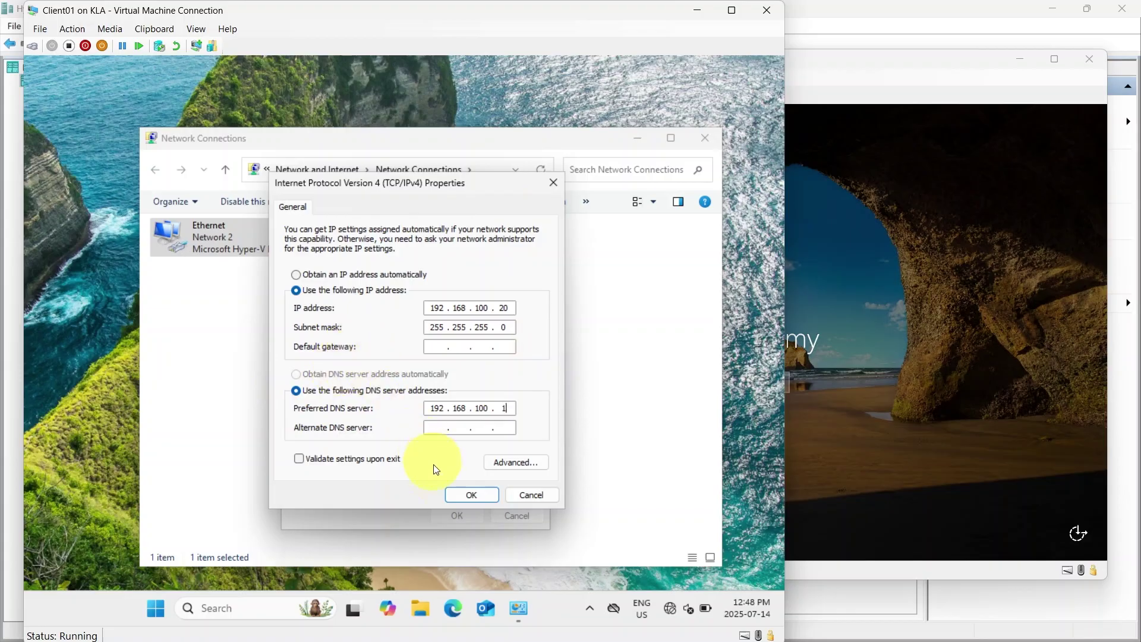
Apply the IPv4 settings, then close Ethernet properties and Network Connections
{"action": "left_click", "coordinate": [470, 495]}
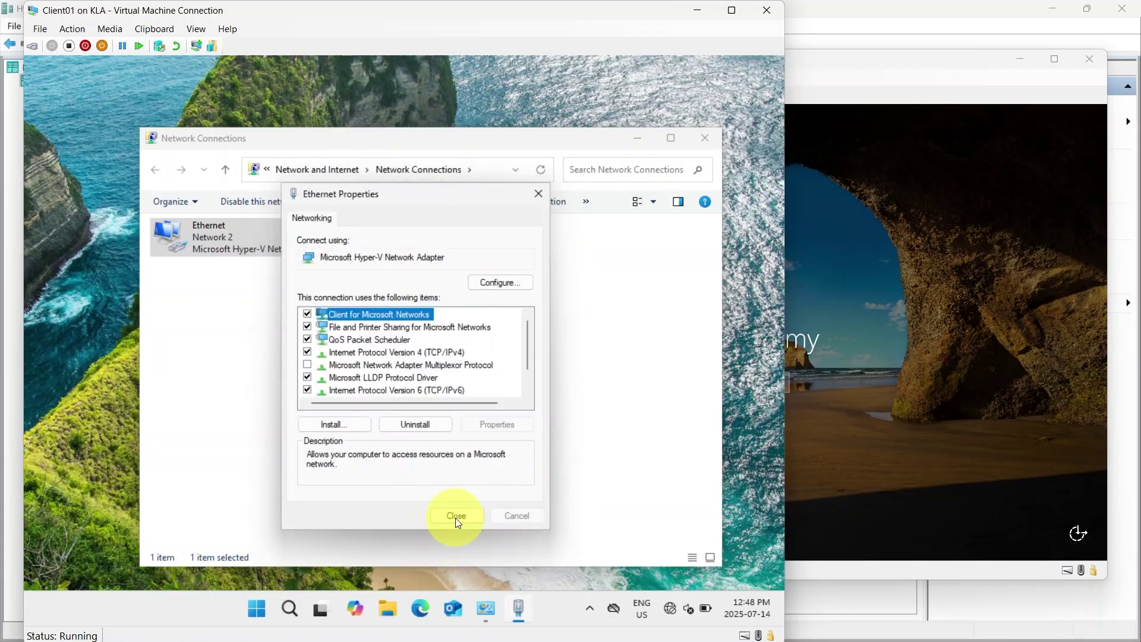
{"action": "left_click", "coordinate": [456, 517]}
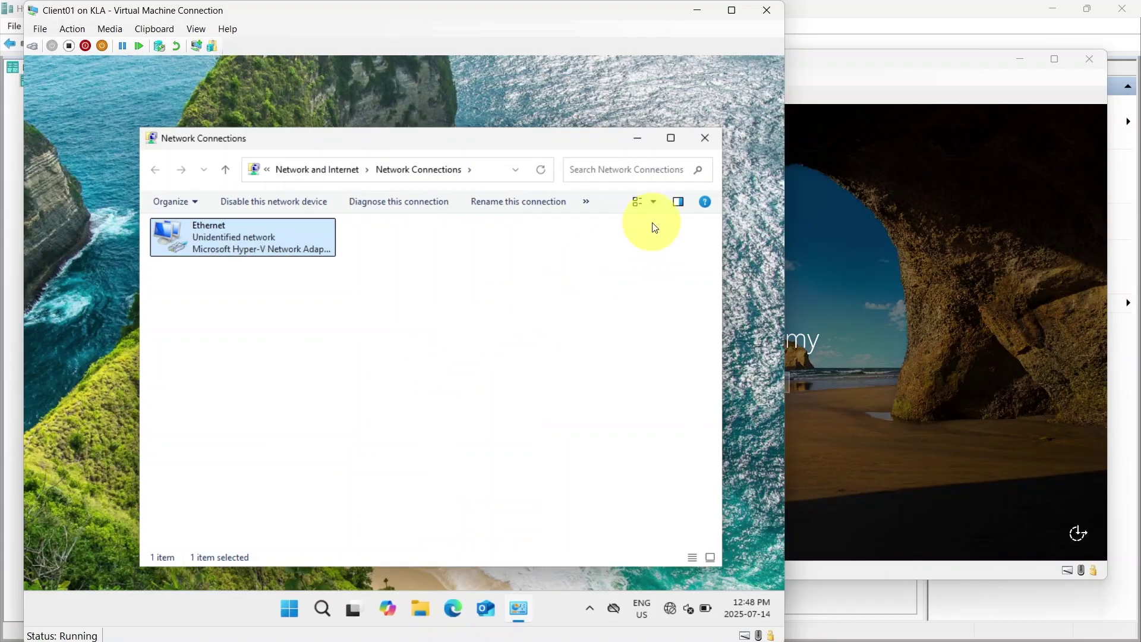
{"action": "left_click", "coordinate": [707, 138]}
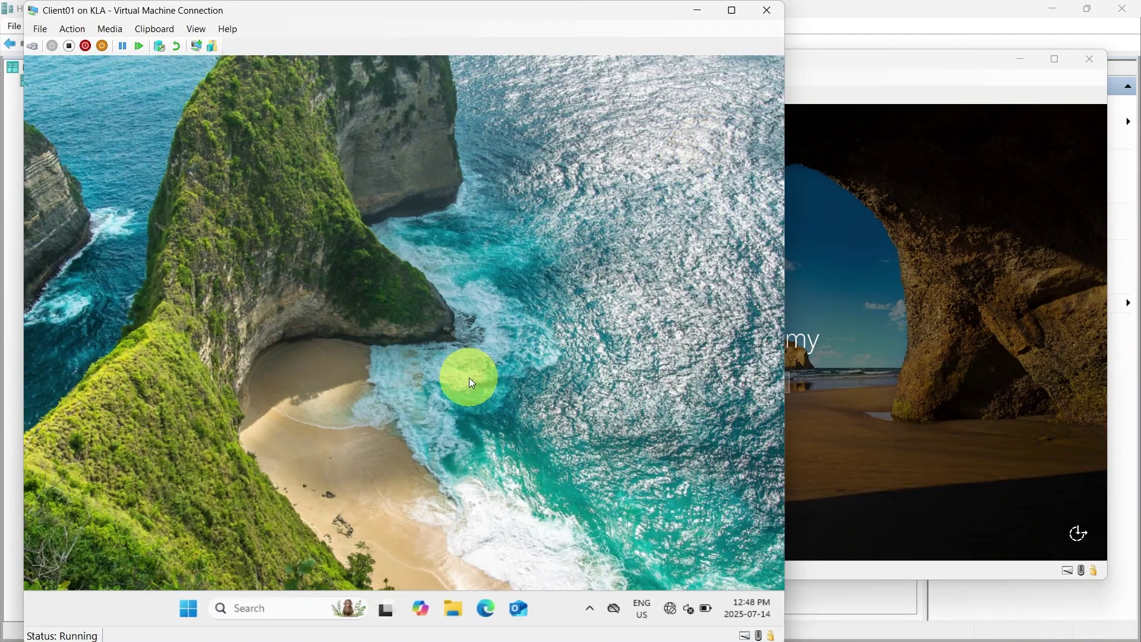
Try running ping 192.168.100.1 directly from Windows search
{"action": "left_click", "coordinate": [262, 601]}
{"action": "type", "text": "ping"}
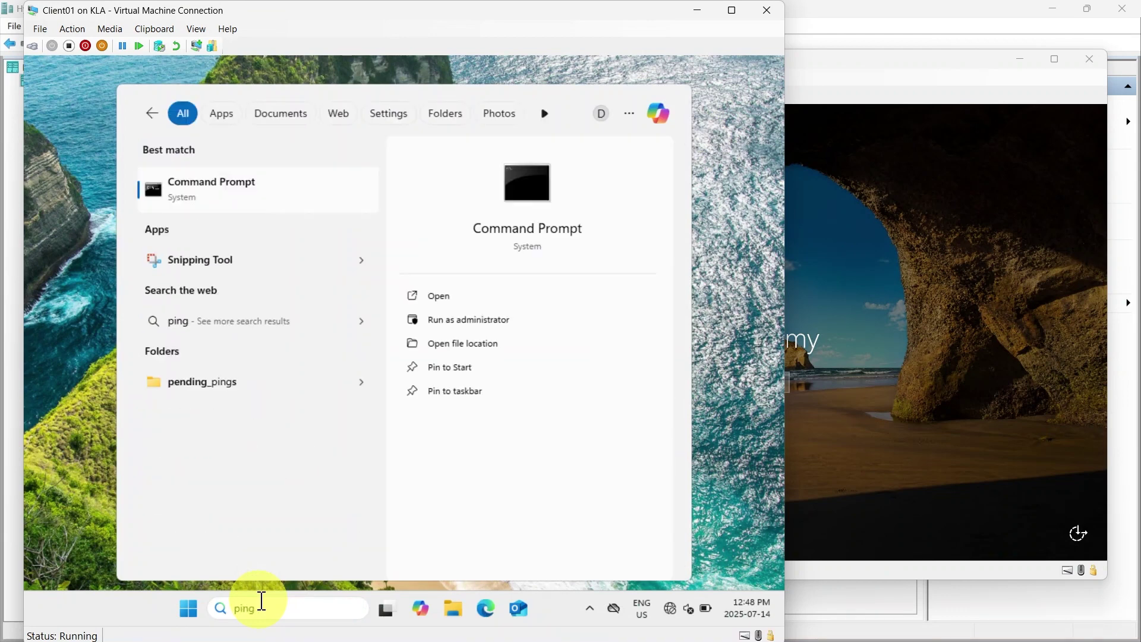
{"action": "type", "text": " 192.1"}
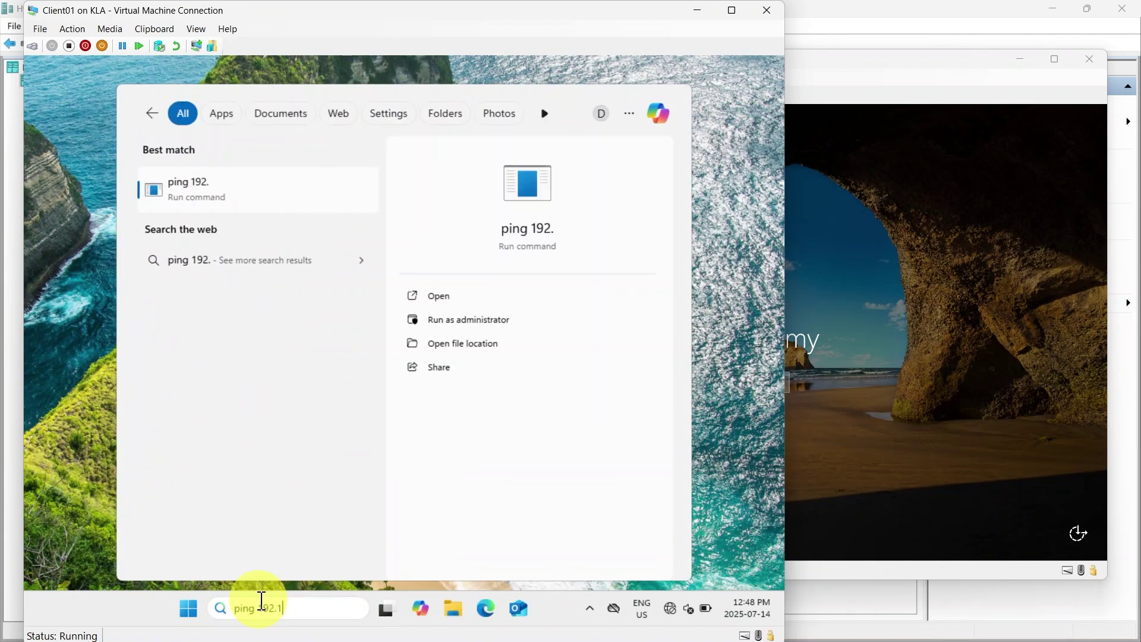
{"action": "type", "text": "68."}
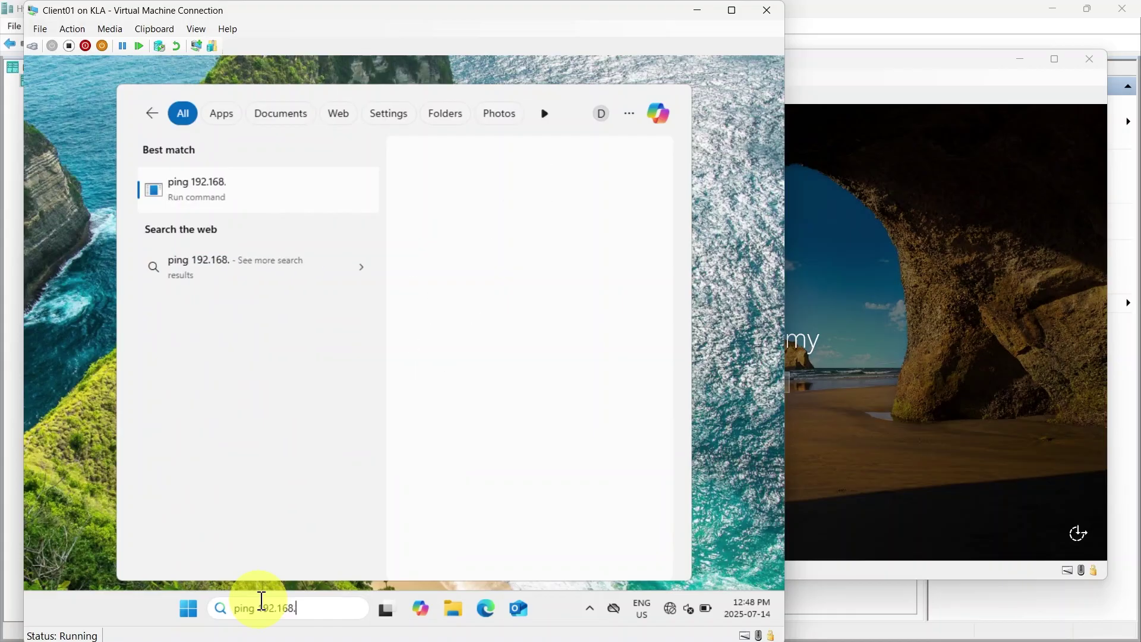
{"action": "type", "text": "100.1"}
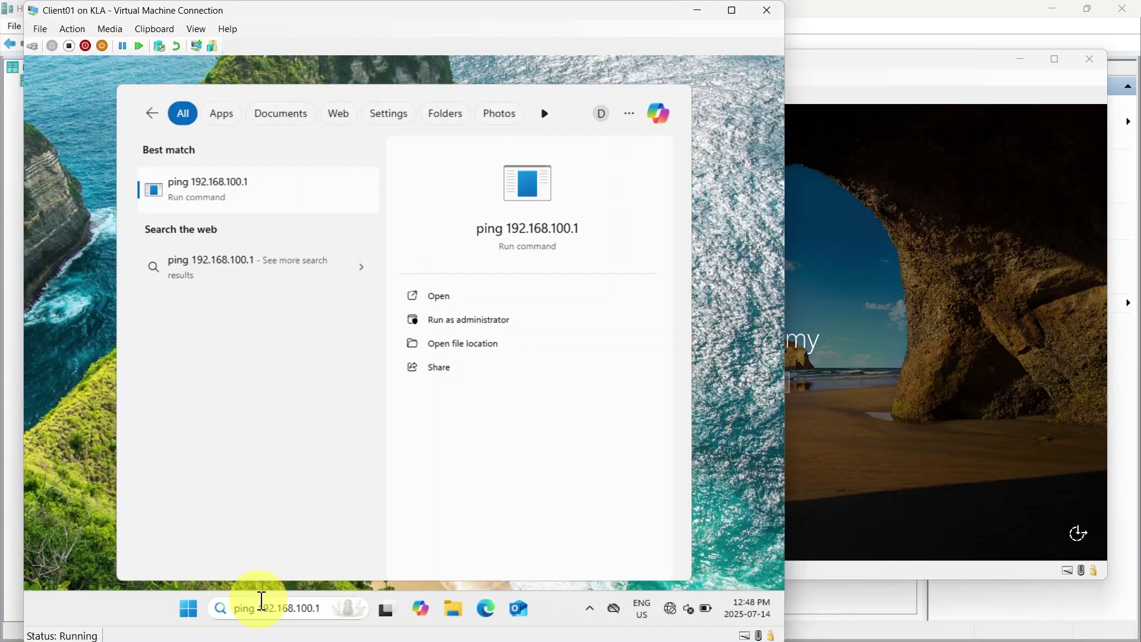
{"action": "key", "text": "Return"}
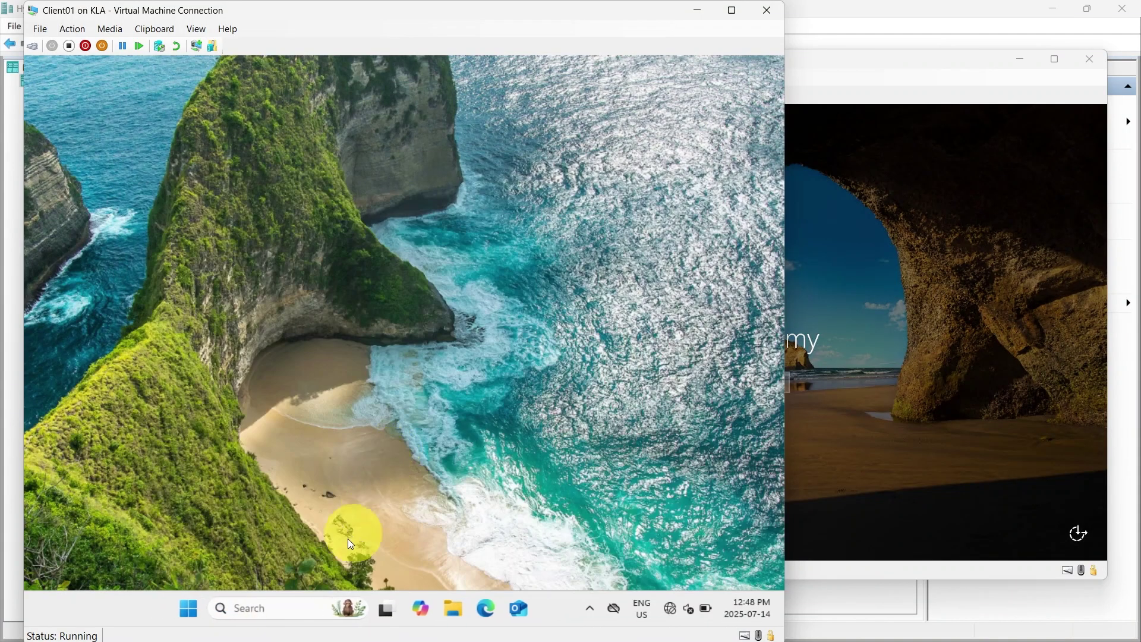
Open Command Prompt via cmd and ping 192.168.100.1, getting four replies with 0% loss
{"action": "left_click", "coordinate": [292, 603]}
{"action": "type", "text": "cmd"}
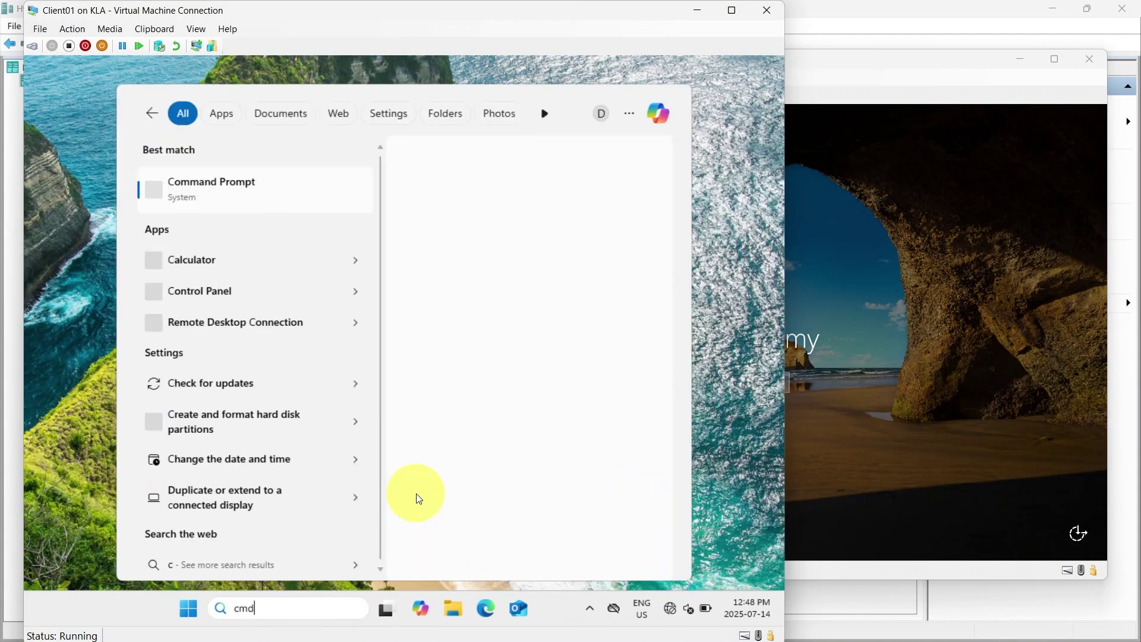
{"action": "key", "text": "Return"}
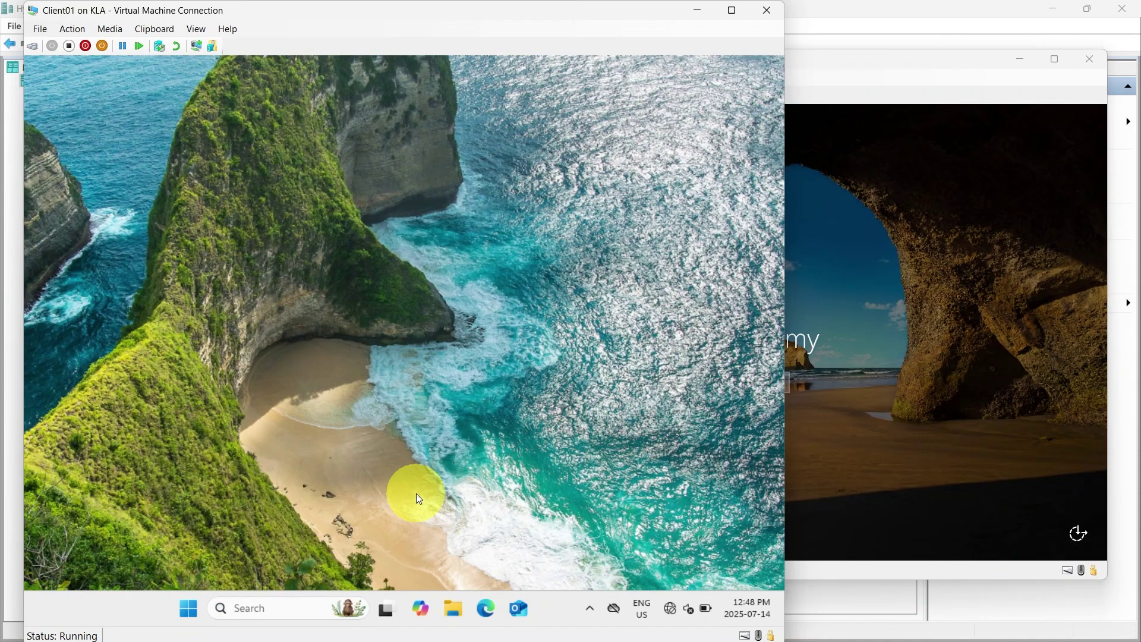
{"action": "type", "text": "pin"}
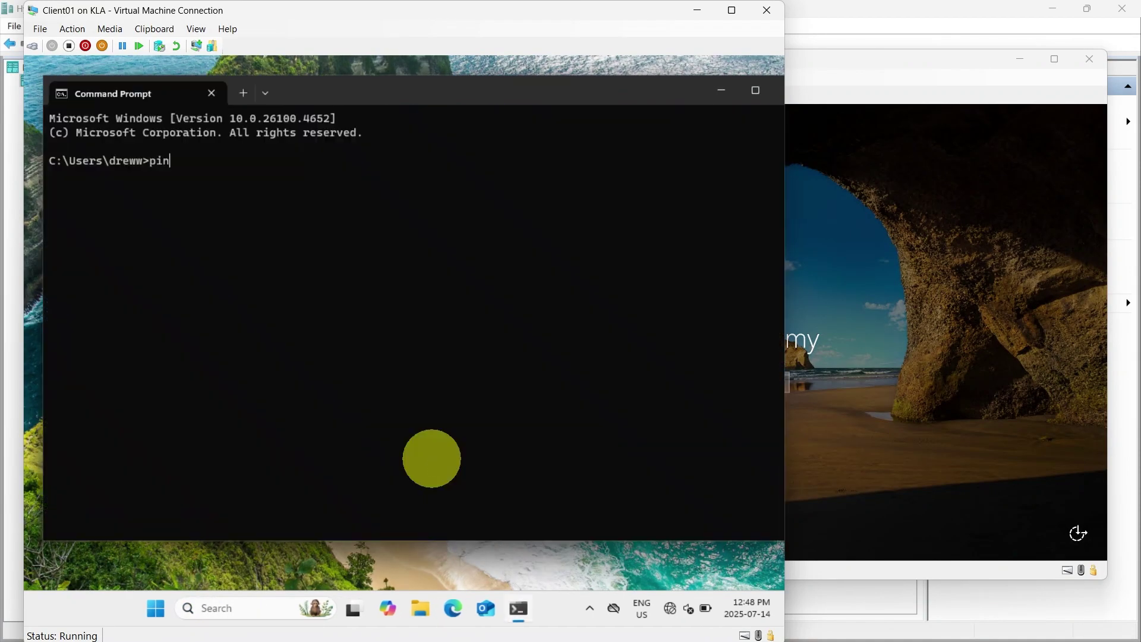
{"action": "type", "text": "g 192.168.100.1"}
{"action": "key", "text": "Return"}
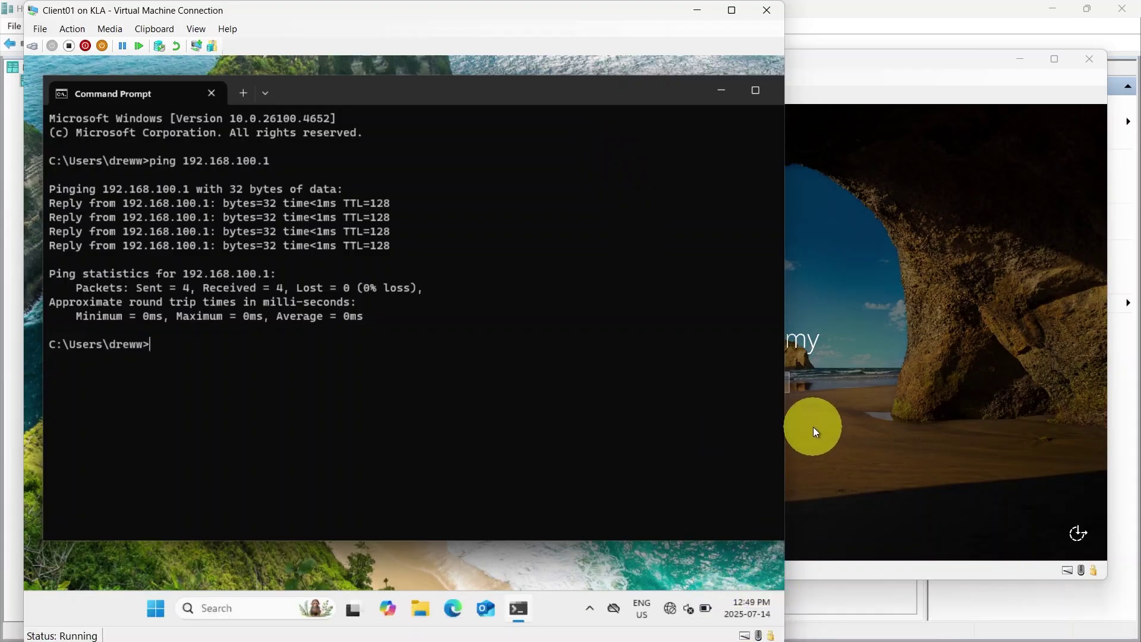
{"action": "left_click", "coordinate": [735, 636]}
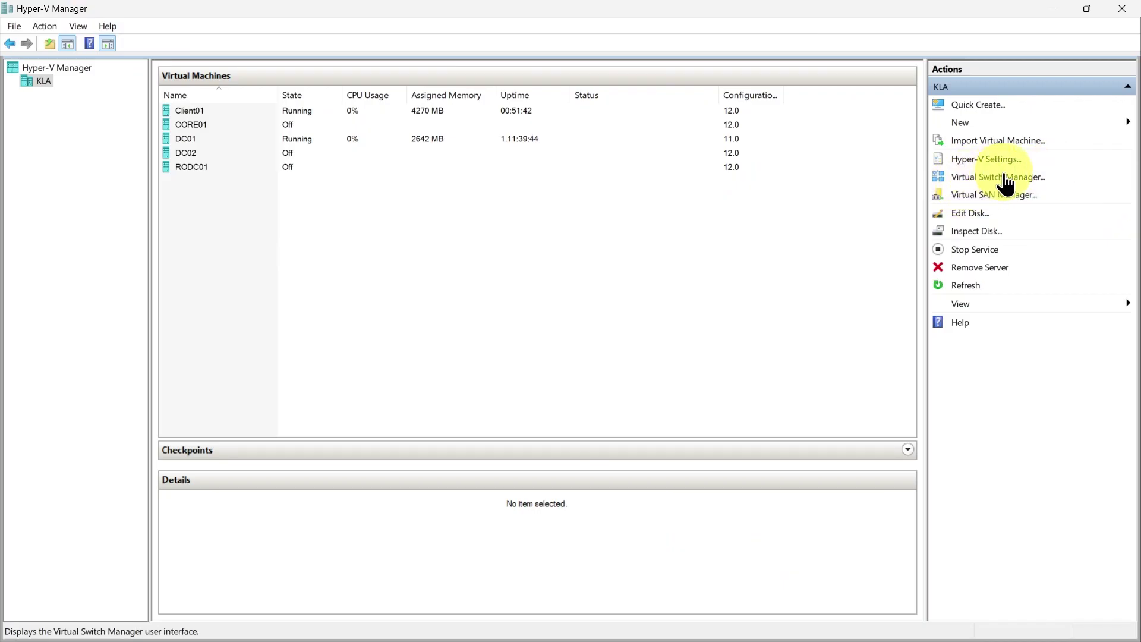
Open KLA's Virtual Switch Manager and begin creating a Private virtual switch
{"action": "left_click", "coordinate": [973, 179]}
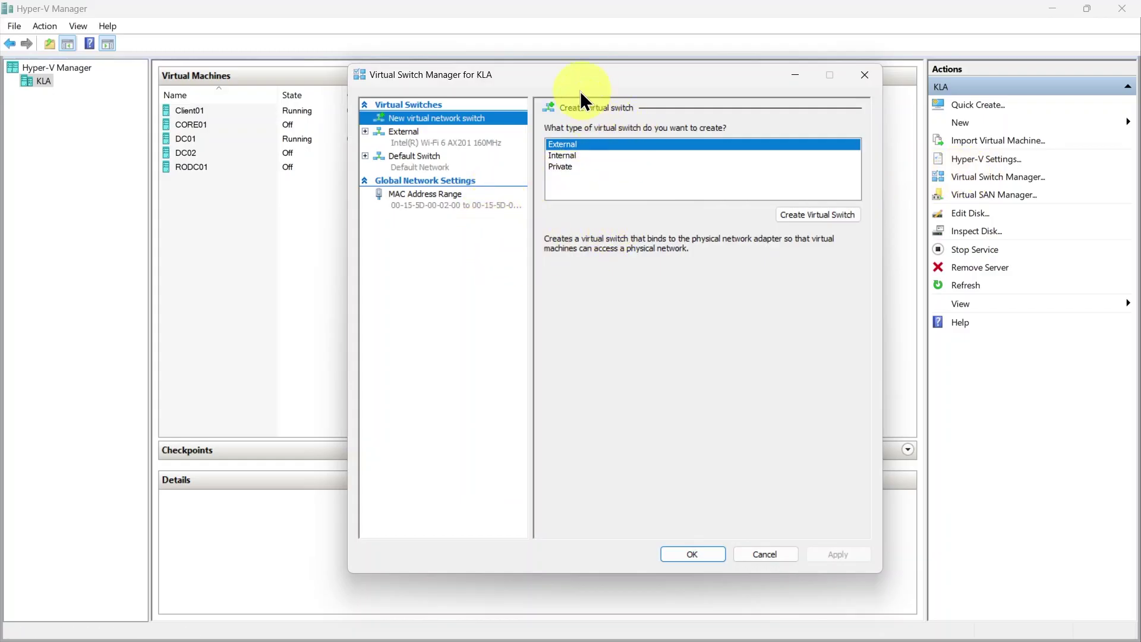
{"action": "left_click", "coordinate": [562, 168]}
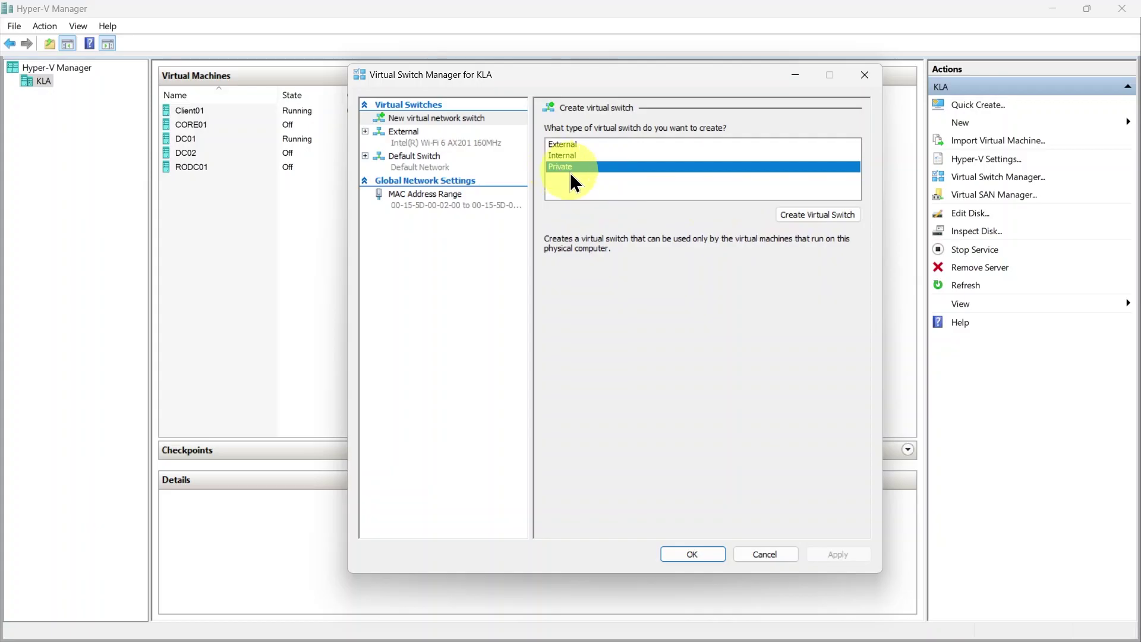
{"action": "left_click", "coordinate": [812, 215]}
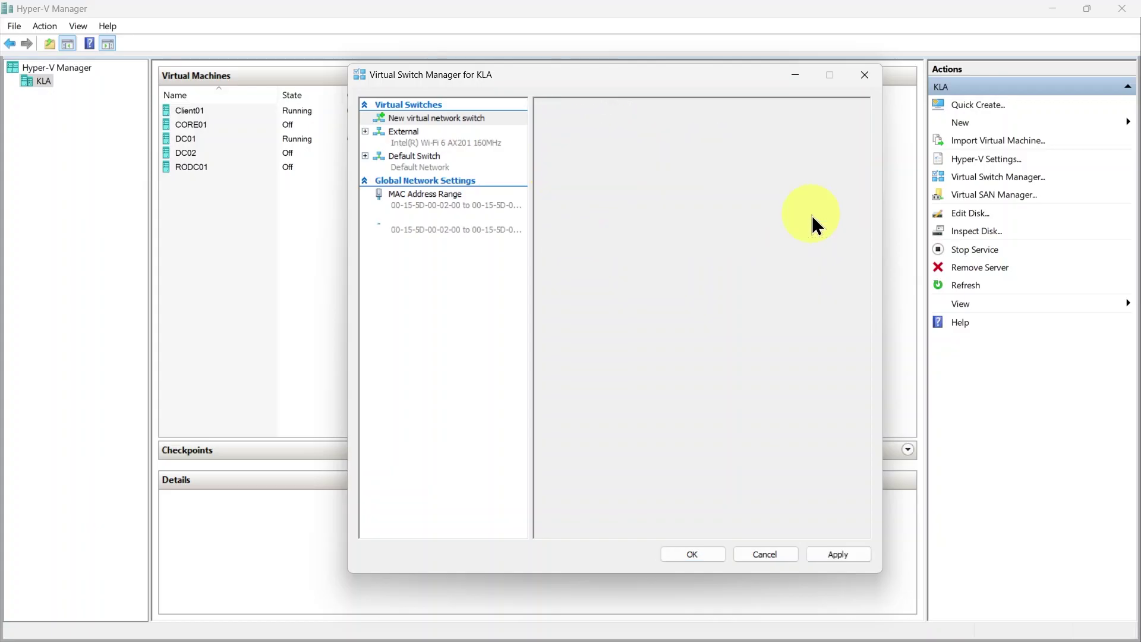
Name the new switch 'Private (KLA)', apply it and close Virtual Switch Manager
{"action": "left_click_drag", "start_coordinate": [621, 145], "coordinate": [543, 138]}
{"action": "type", "text": "P"}
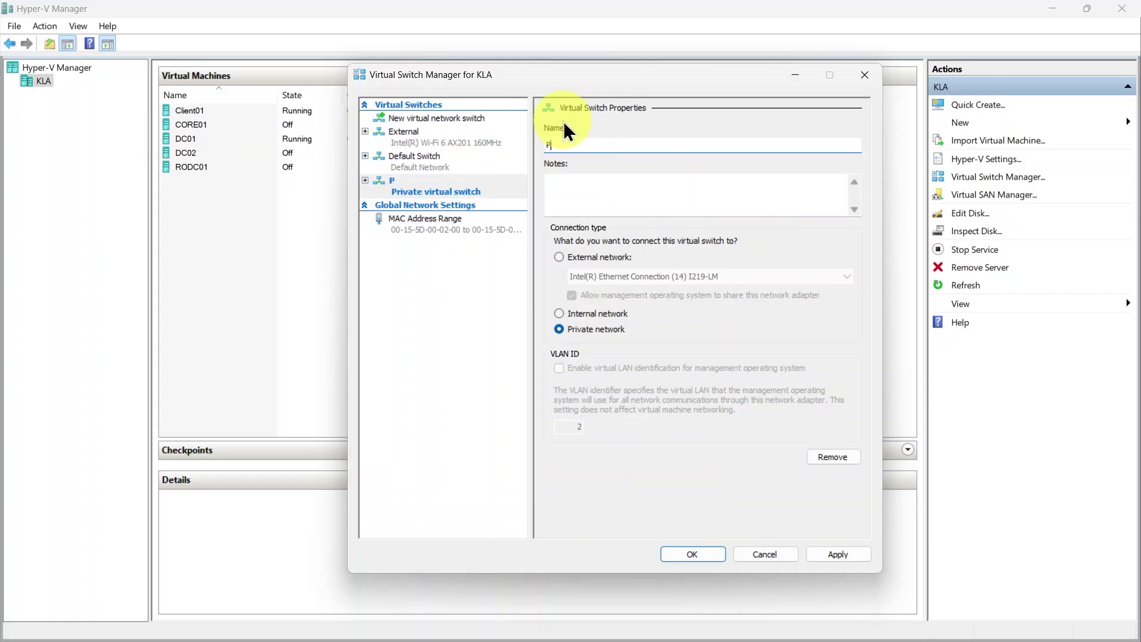
{"action": "type", "text": "rivate"}
{"action": "type", "text": "(KLA)"}
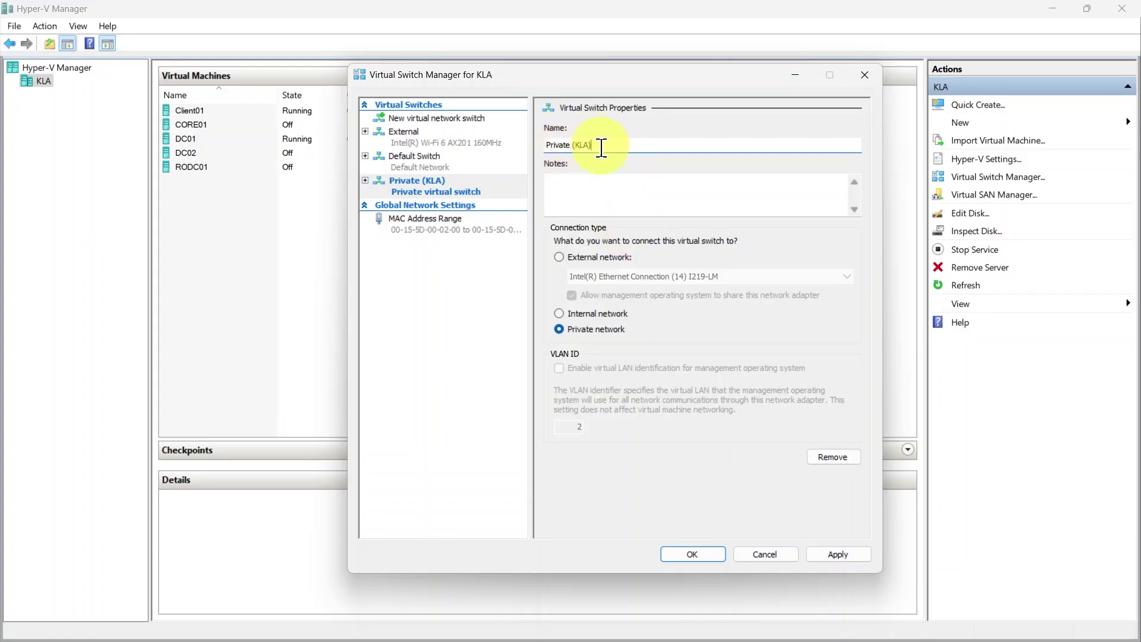
{"action": "left_click", "coordinate": [840, 554]}
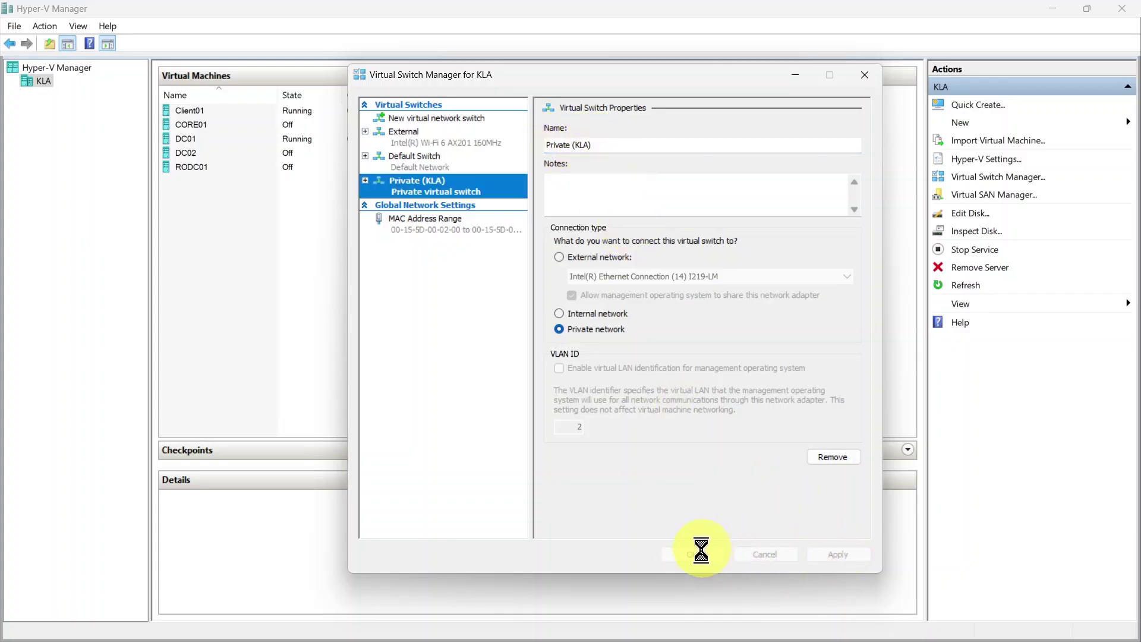
{"action": "left_click", "coordinate": [682, 554]}
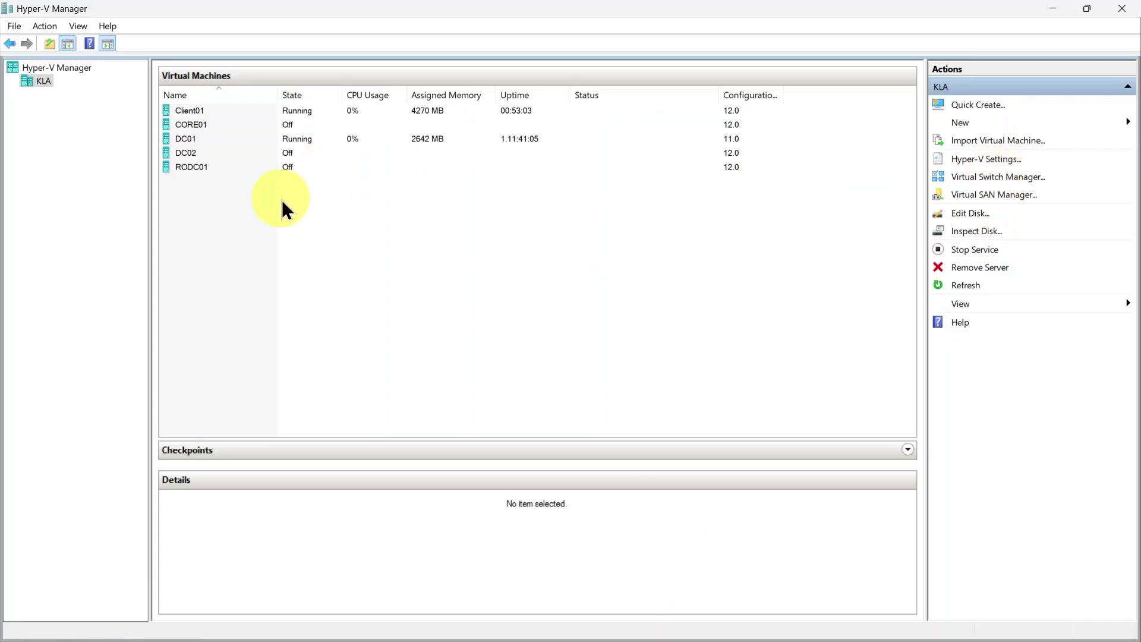
Connect DC01's network adapter to the Private (KLA) switch and save its settings
{"action": "left_click", "coordinate": [187, 138]}
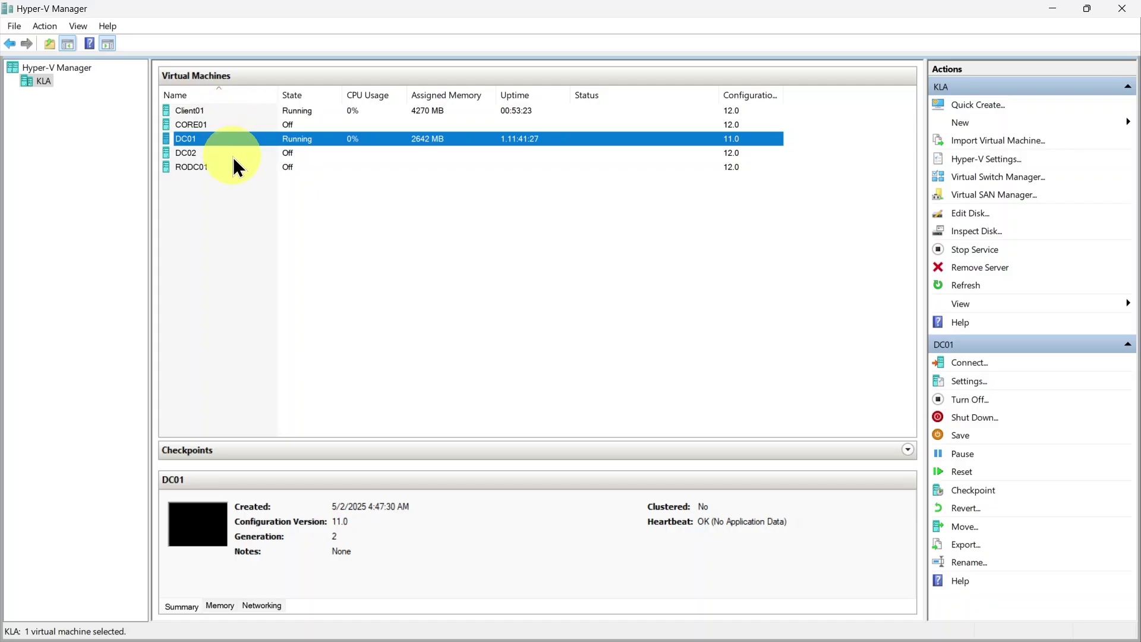
{"action": "right_click", "coordinate": [187, 140]}
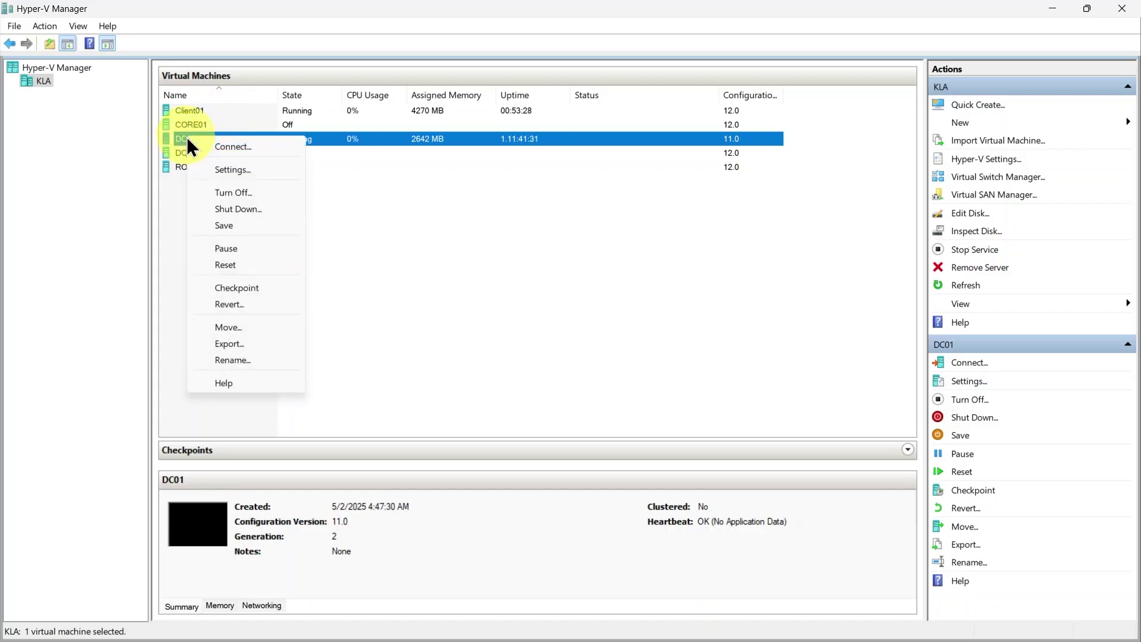
{"action": "left_click", "coordinate": [229, 170]}
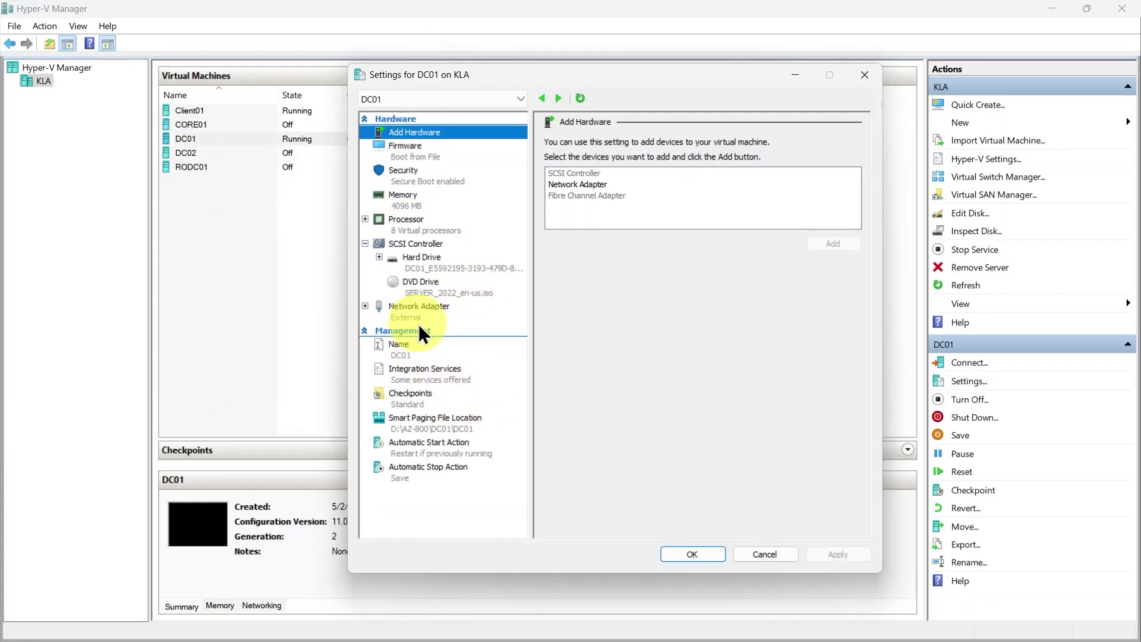
{"action": "left_click", "coordinate": [413, 305]}
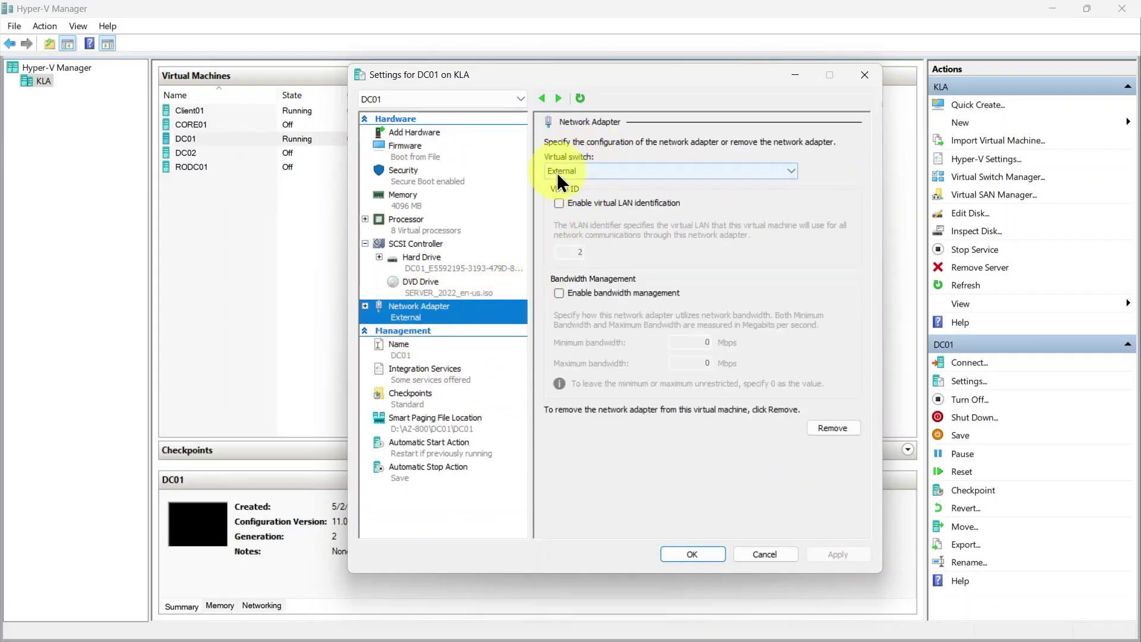
{"action": "left_click", "coordinate": [789, 170]}
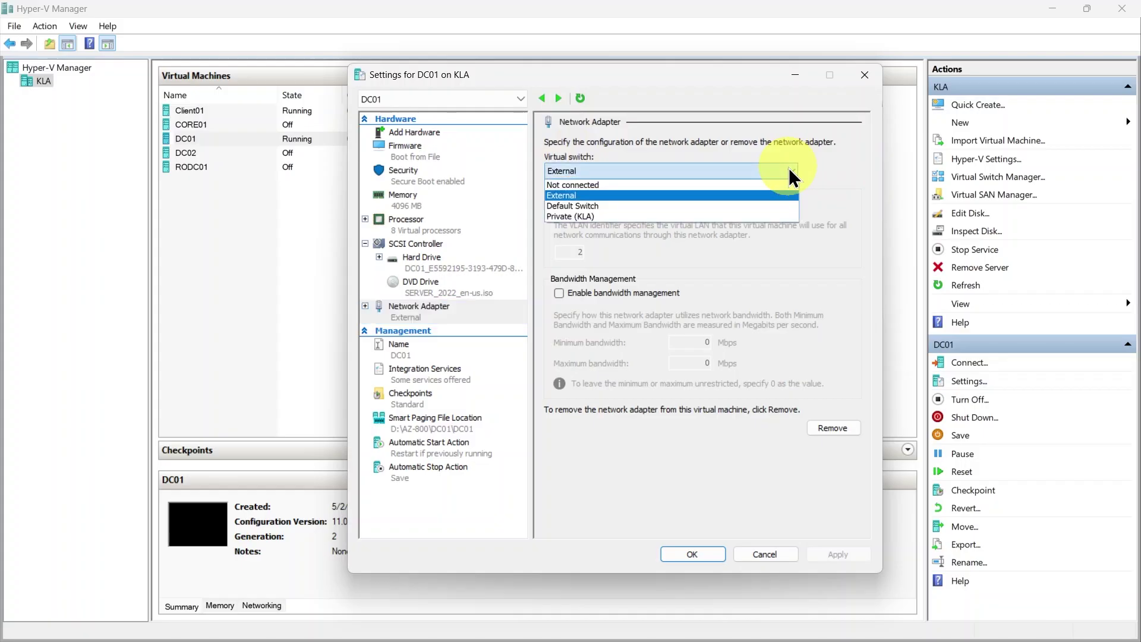
{"action": "left_click", "coordinate": [580, 216]}
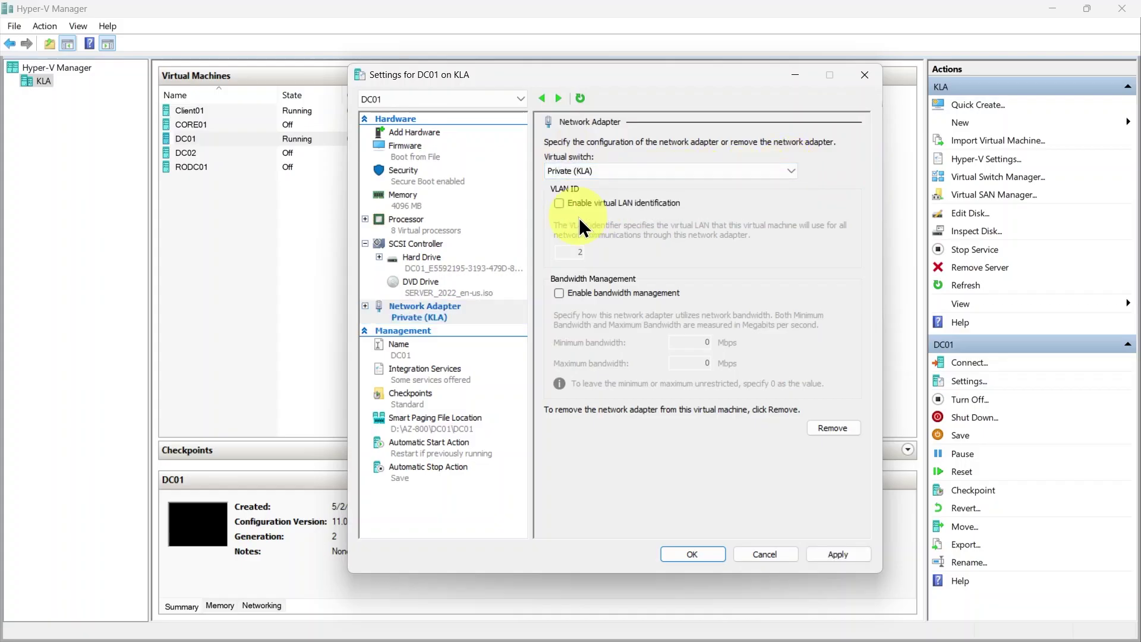
{"action": "left_click", "coordinate": [832, 554]}
{"action": "left_click", "coordinate": [692, 555]}
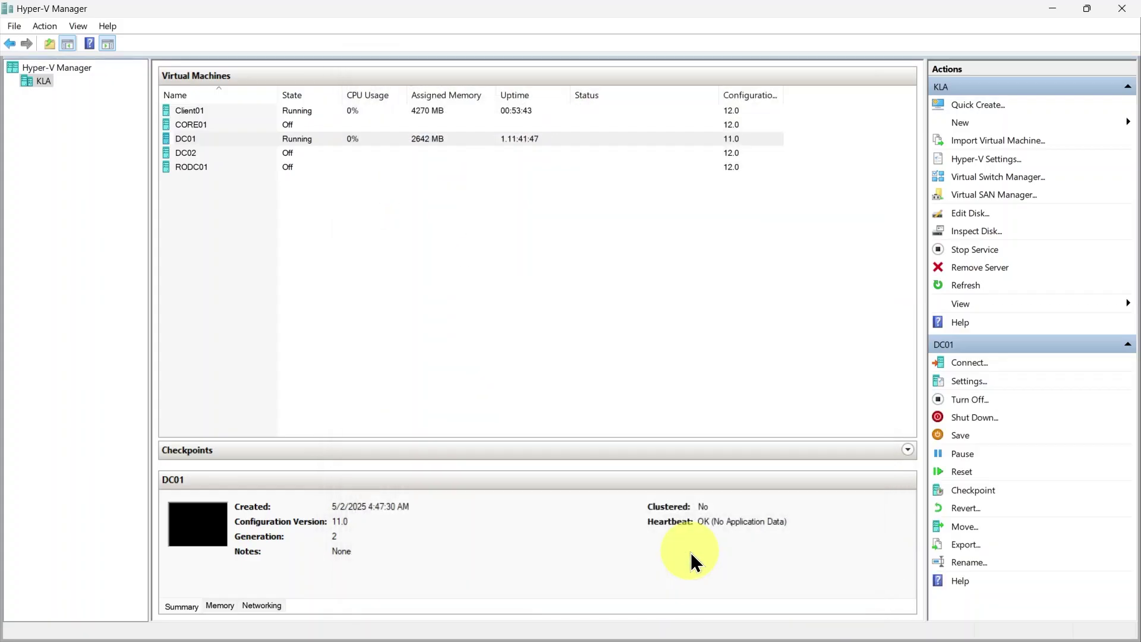
Connect Client01's network adapter to the Private (KLA) switch and save its settings
{"action": "left_click", "coordinate": [196, 108]}
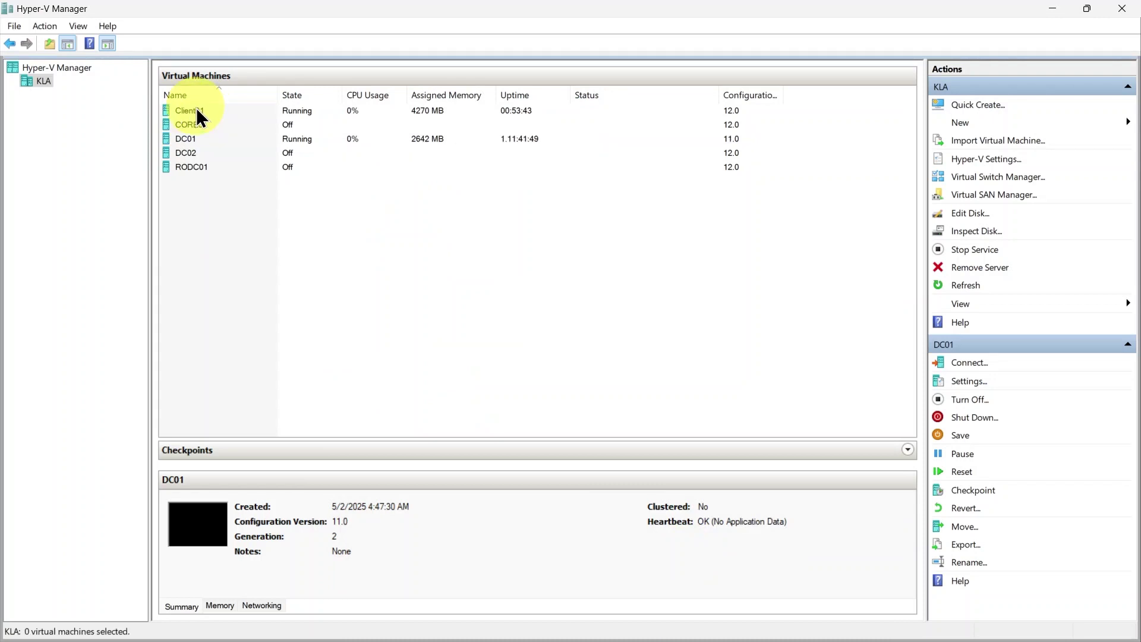
{"action": "right_click", "coordinate": [195, 108]}
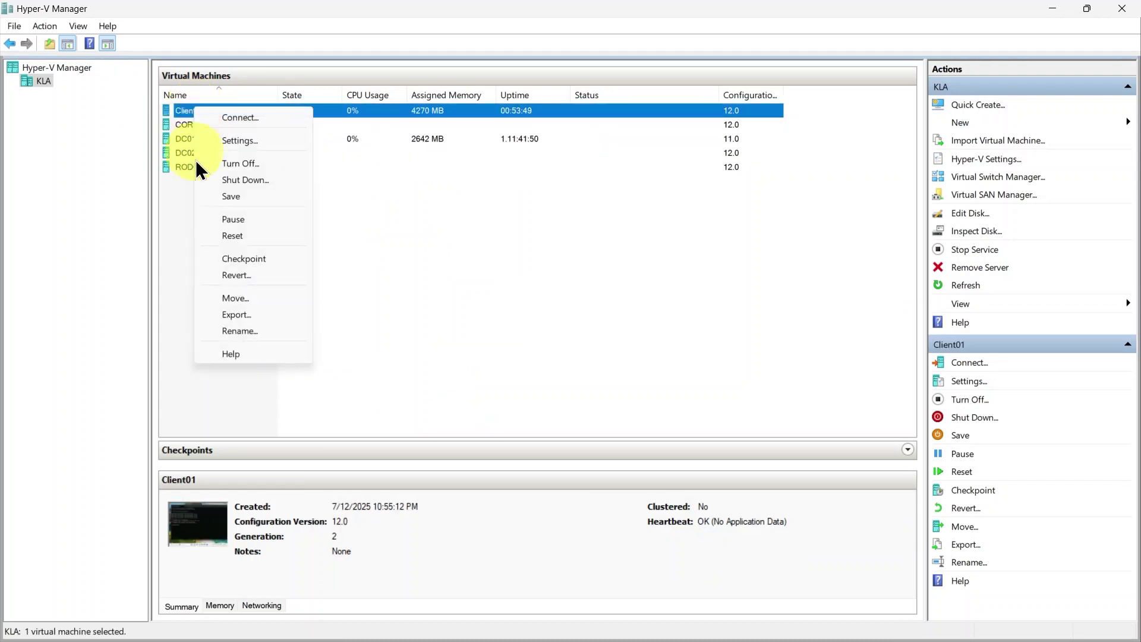
{"action": "left_click", "coordinate": [245, 142]}
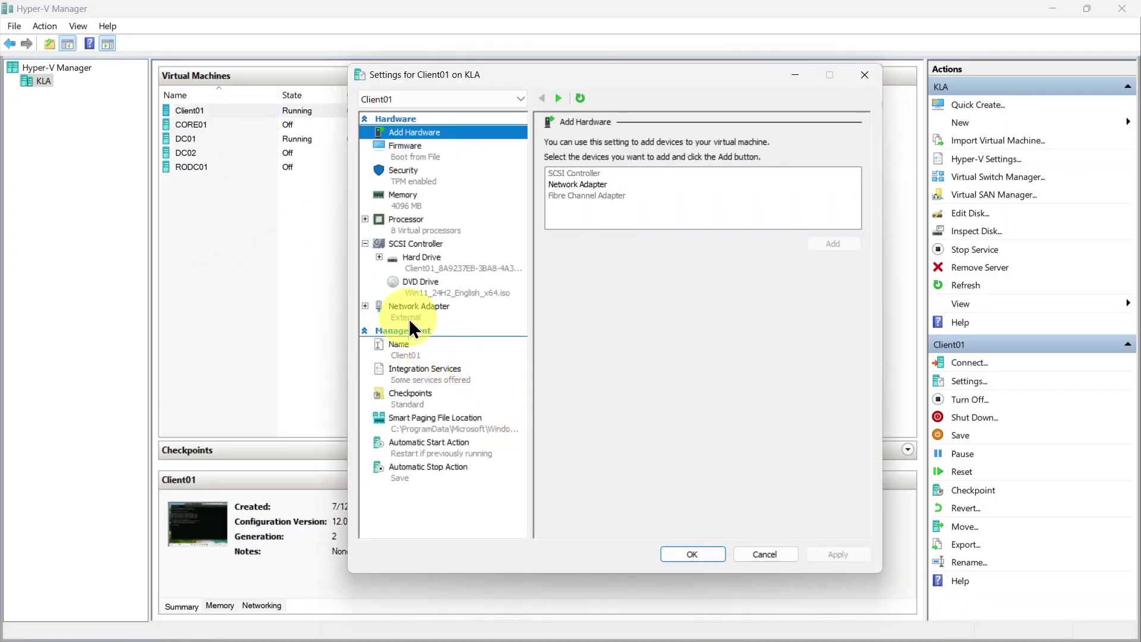
{"action": "left_click", "coordinate": [409, 319]}
{"action": "left_click", "coordinate": [791, 172]}
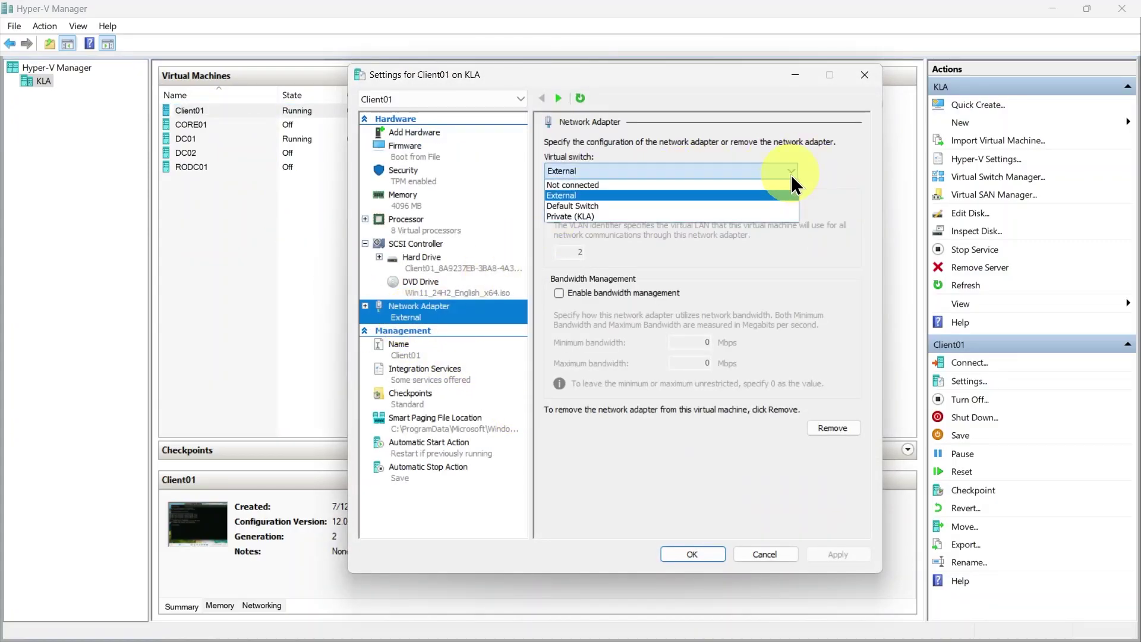
{"action": "left_click", "coordinate": [569, 215]}
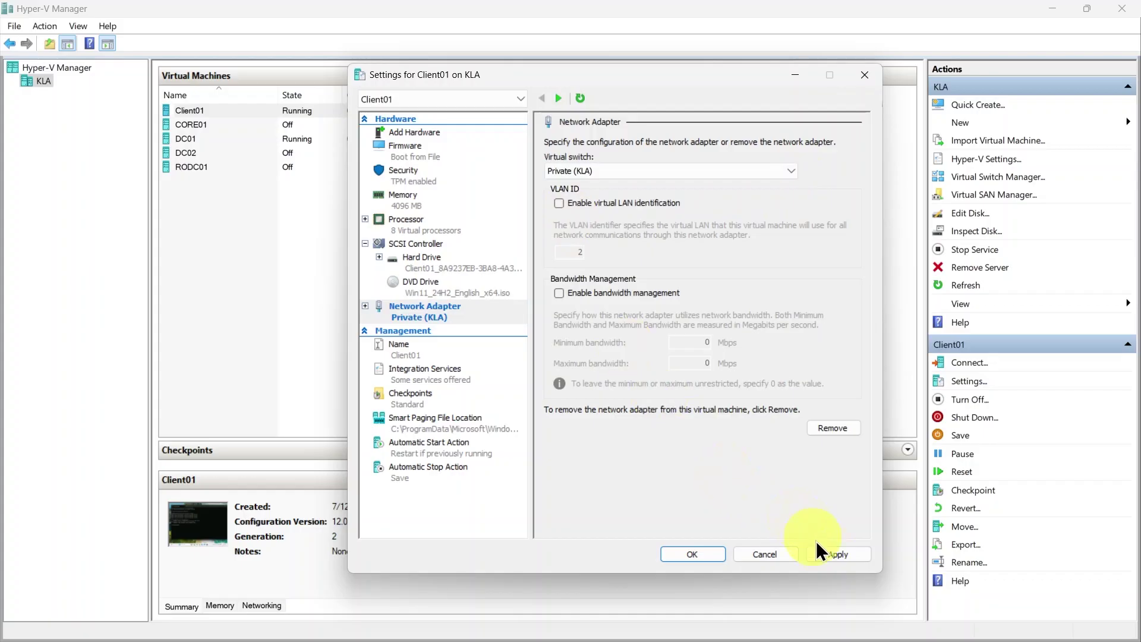
{"action": "left_click", "coordinate": [838, 553]}
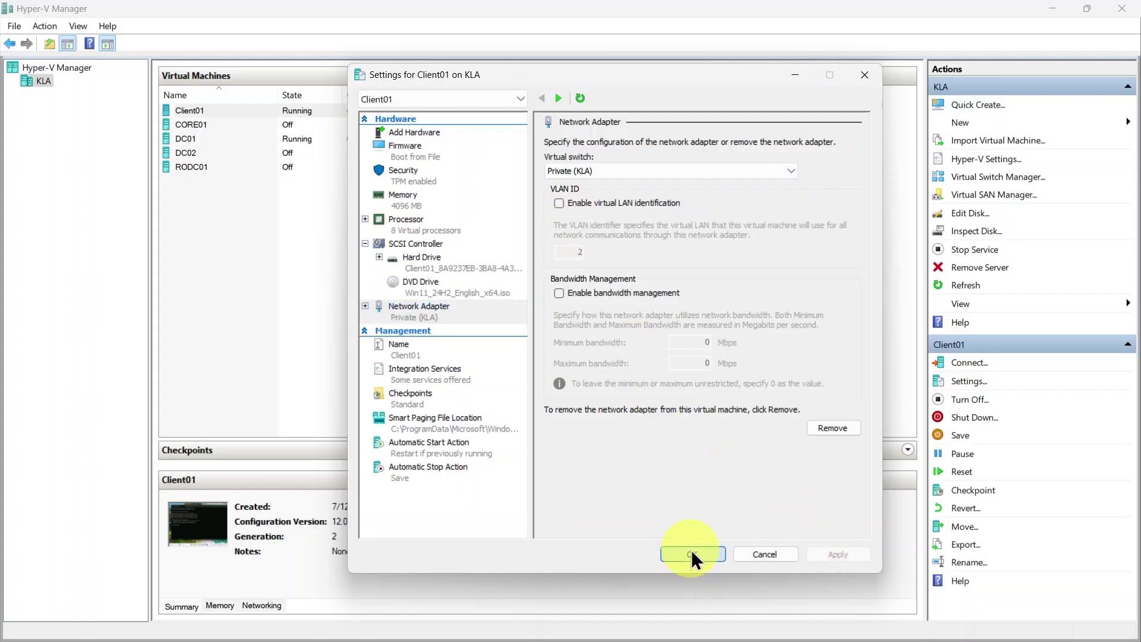
{"action": "left_click", "coordinate": [690, 553]}
{"action": "mouse_move", "coordinate": [746, 606]}
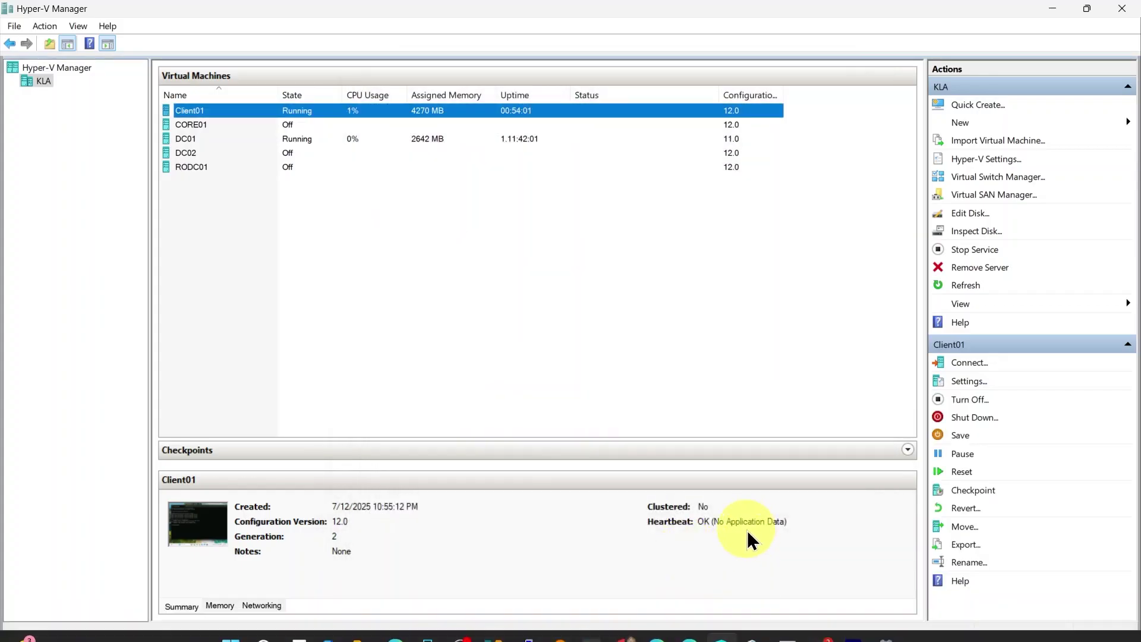
Reconnect to Client01 and rerun ping 192.168.100.1, confirming four replies with 0% loss
{"action": "double_click", "coordinate": [198, 527]}
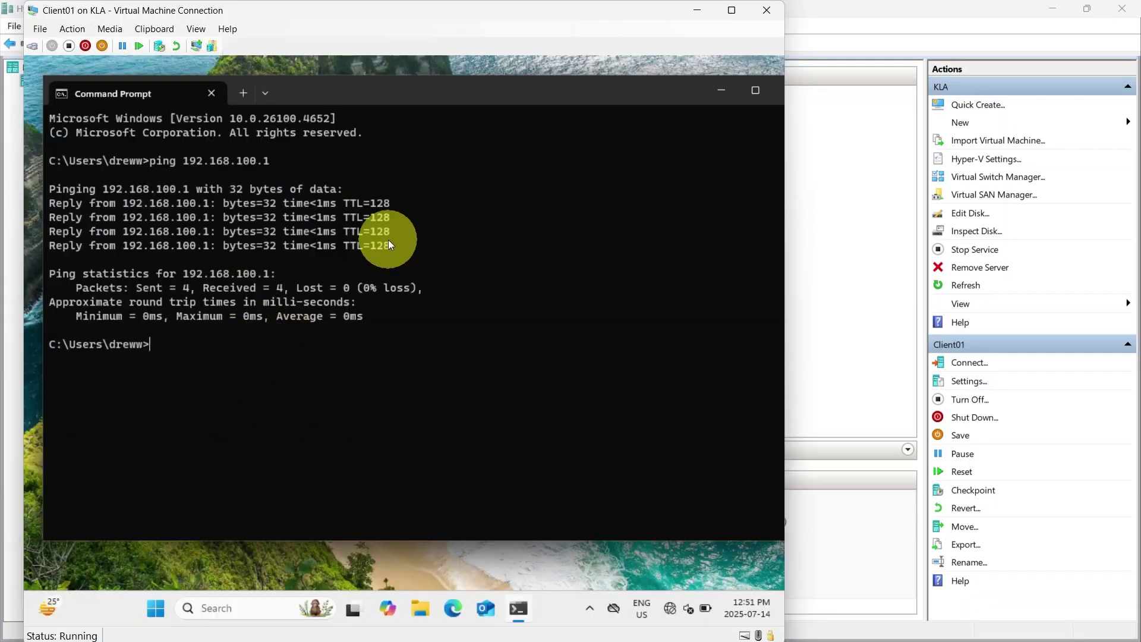
{"action": "key", "text": "Up"}
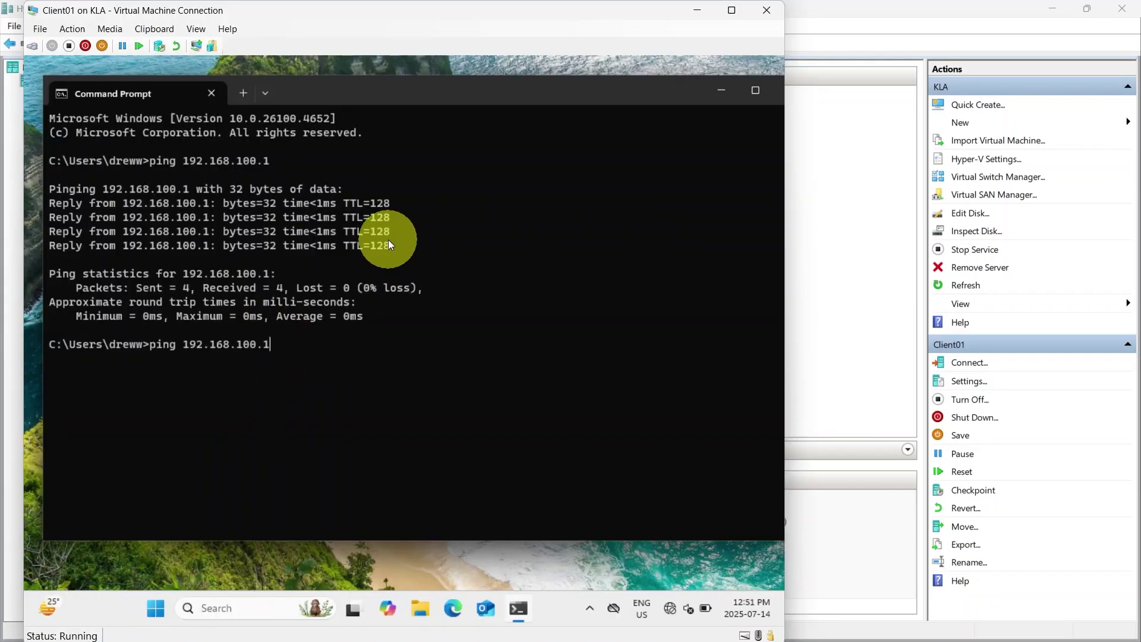
{"action": "key", "text": "Return"}
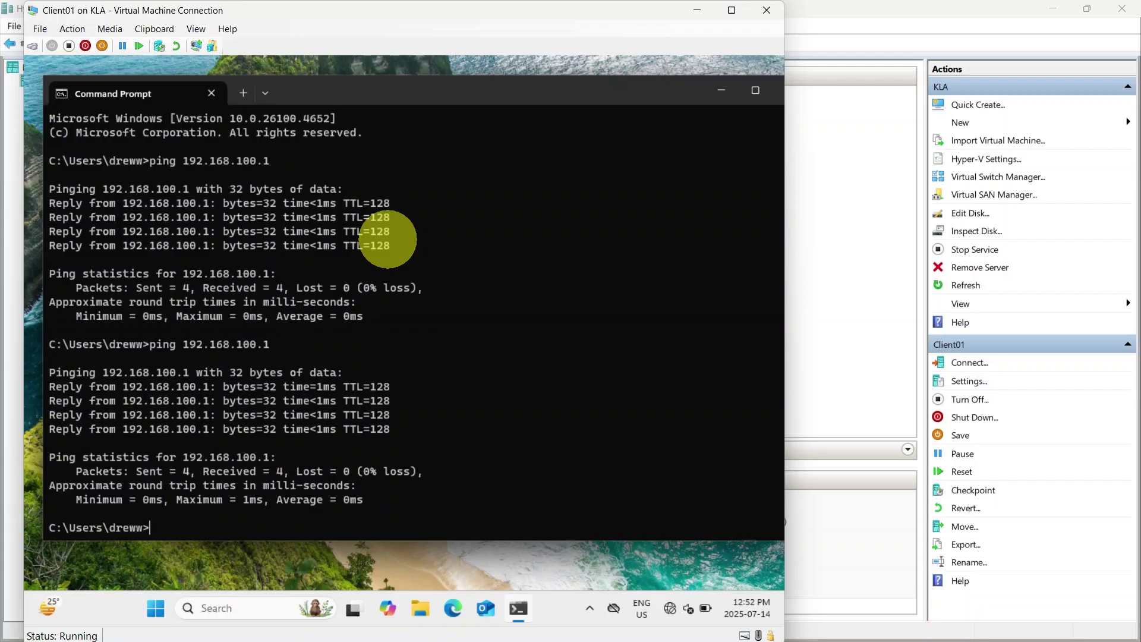
{"action": "type", "text": "systempropertiesad"}
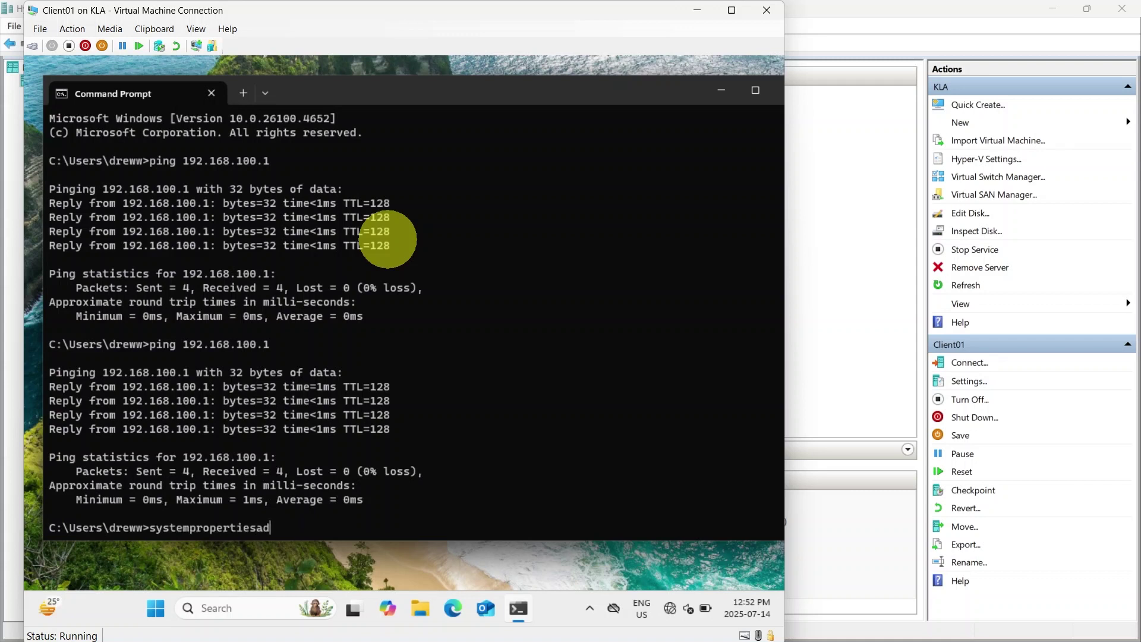
{"action": "type", "text": "vanced"}
In System Properties, change Client01's membership to domain kla.local and confirm
{"action": "key", "text": "Return"}
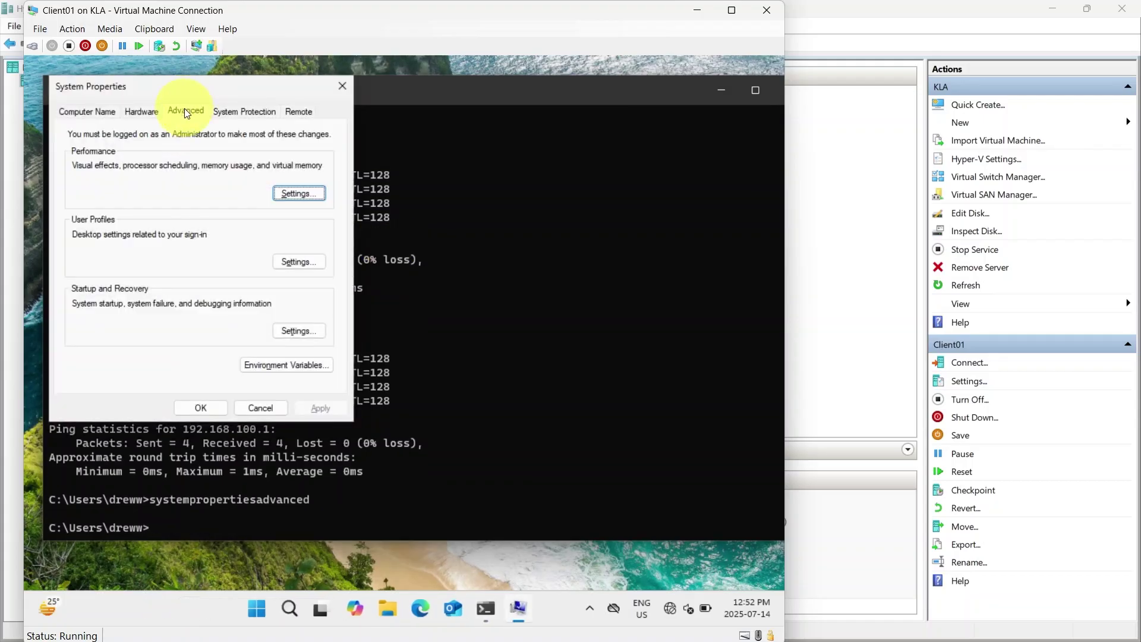
{"action": "left_click_drag", "start_coordinate": [158, 95], "coordinate": [289, 116]}
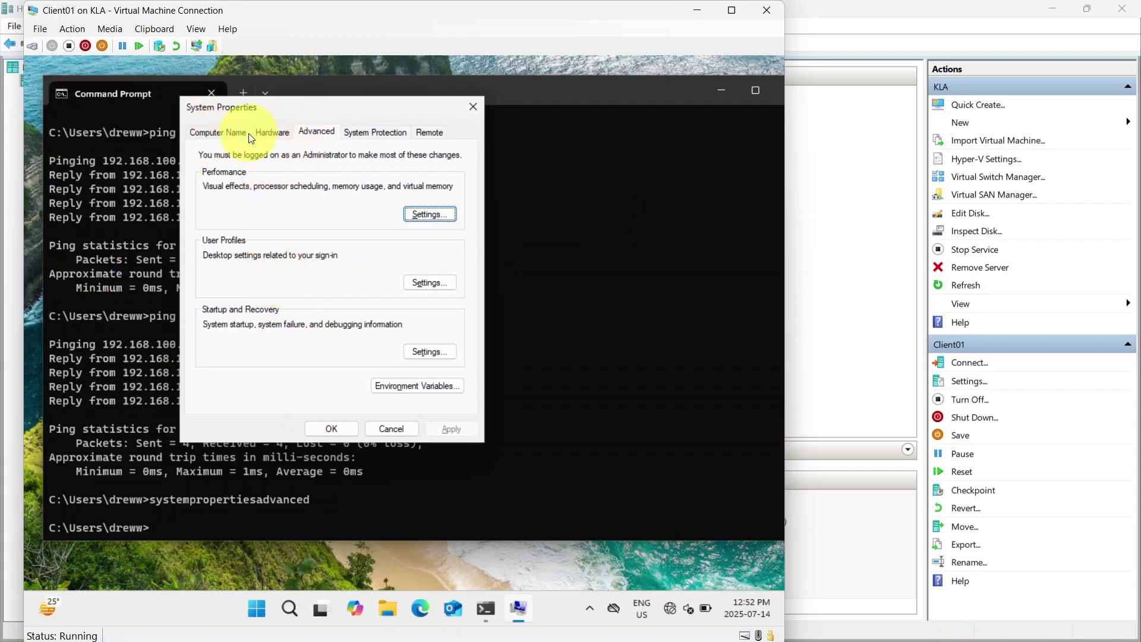
{"action": "left_click", "coordinate": [219, 132]}
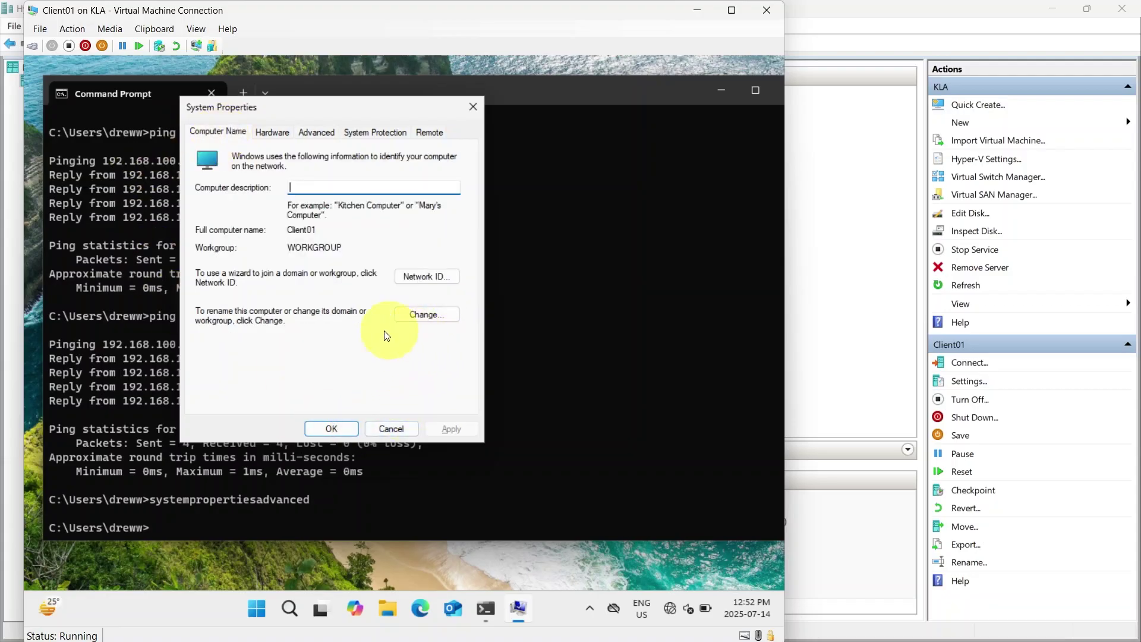
{"action": "left_click", "coordinate": [420, 316]}
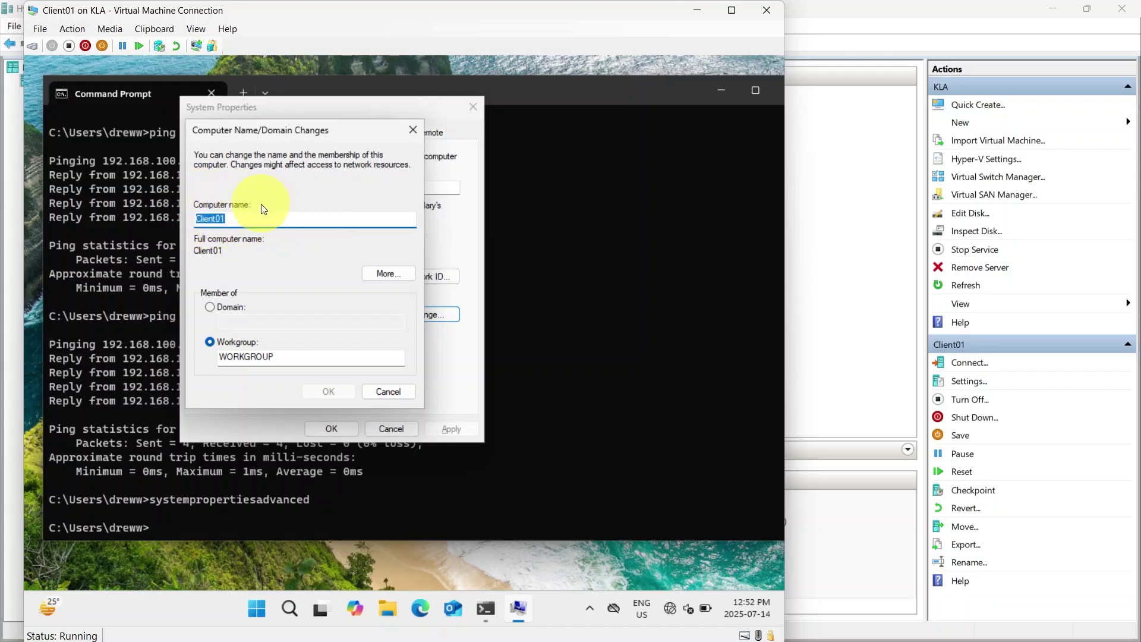
{"action": "left_click", "coordinate": [211, 307]}
{"action": "left_click", "coordinate": [272, 321]}
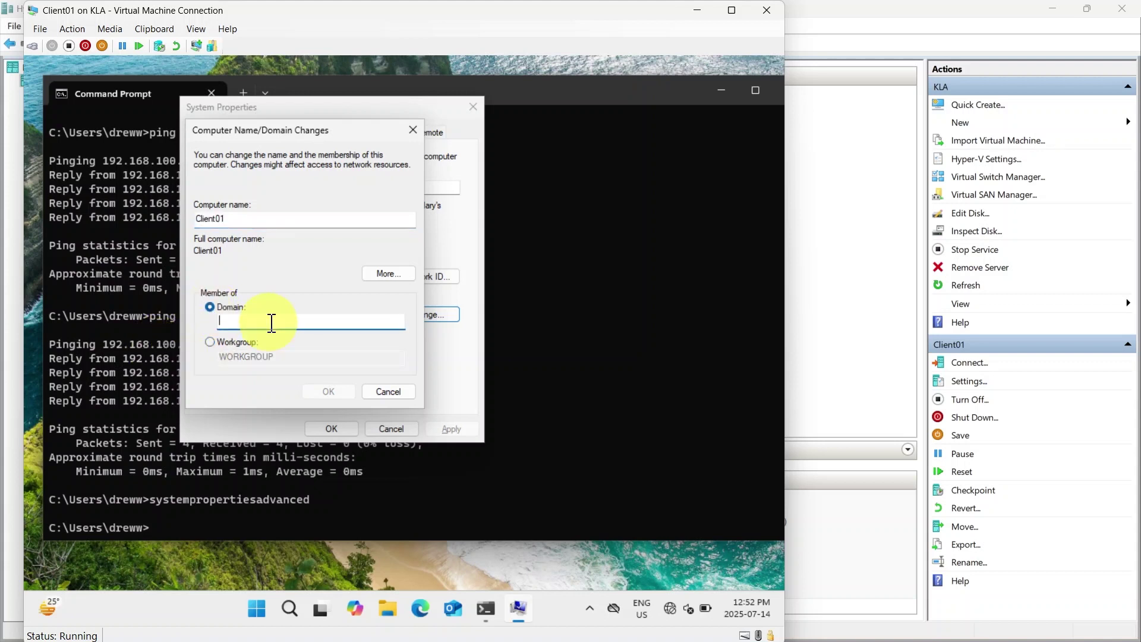
{"action": "type", "text": "kla.local"}
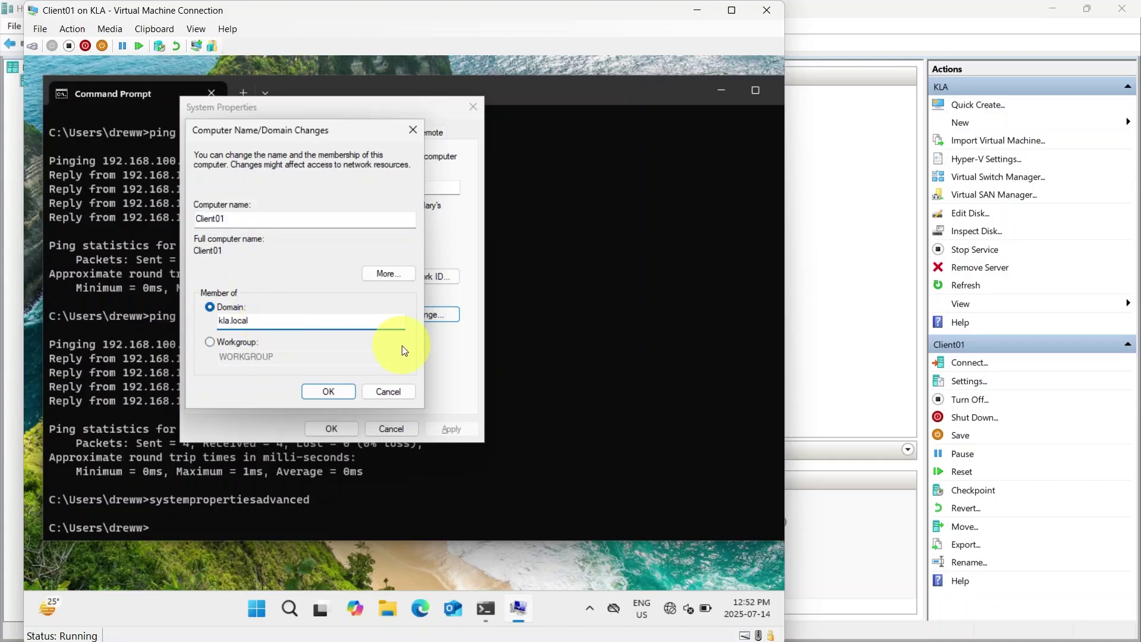
{"action": "left_click", "coordinate": [327, 392]}
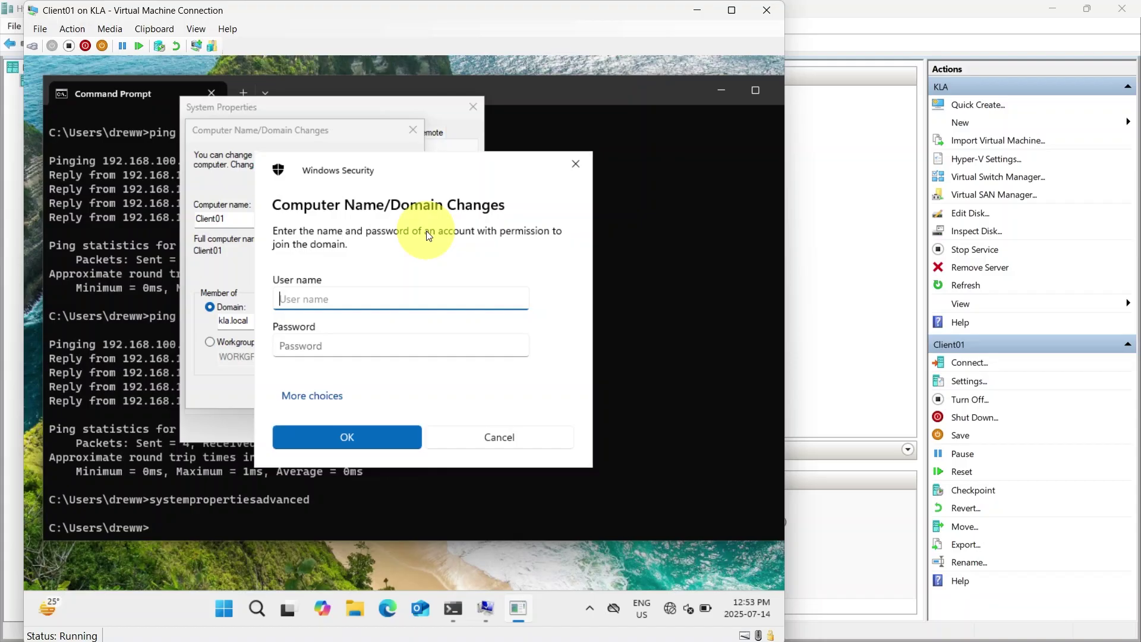
Enter the domain administrator's user name and password to authorise joining kla.local
{"action": "type", "text": "kla\\louise"}
{"action": "key", "text": "Tab"}
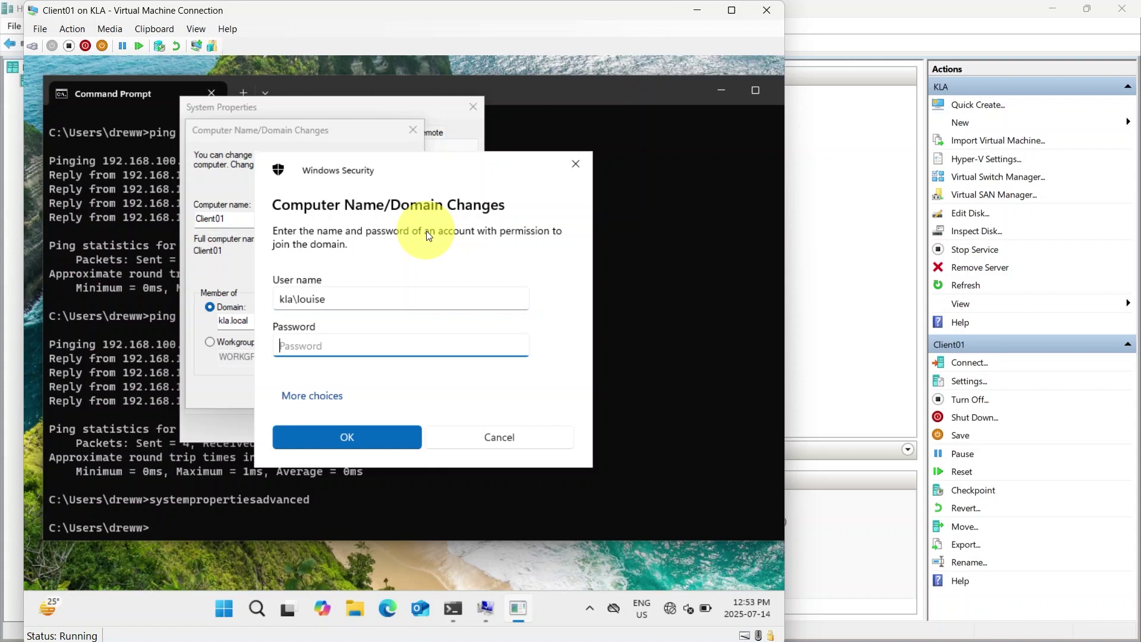
{"action": "type", "text": "Pa$$w0rd1234"}
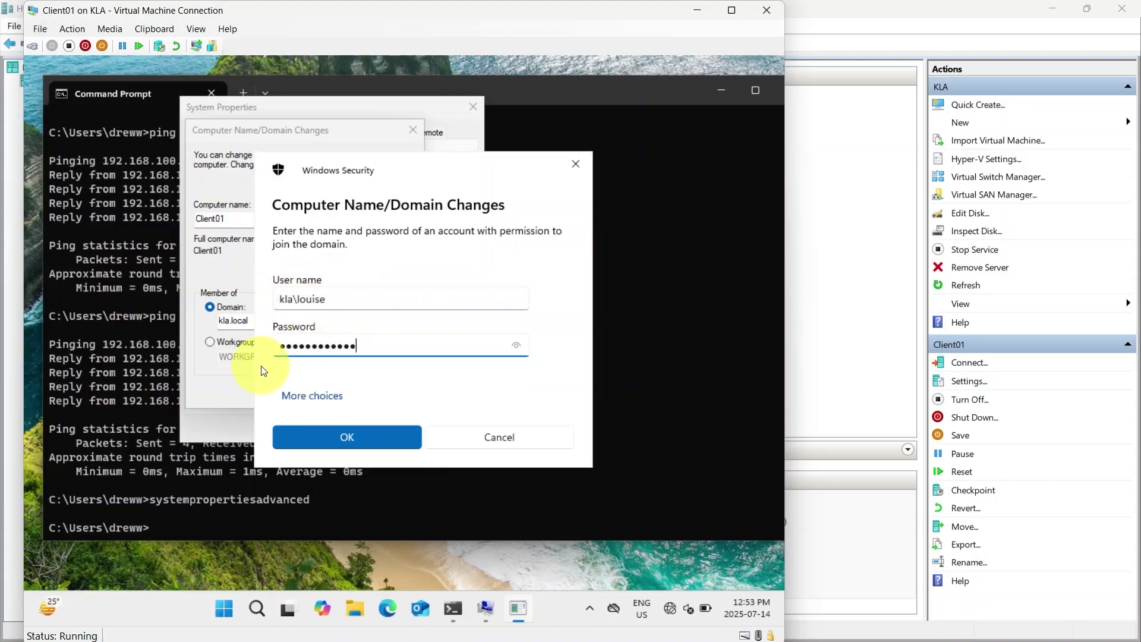
{"action": "left_click", "coordinate": [351, 439]}
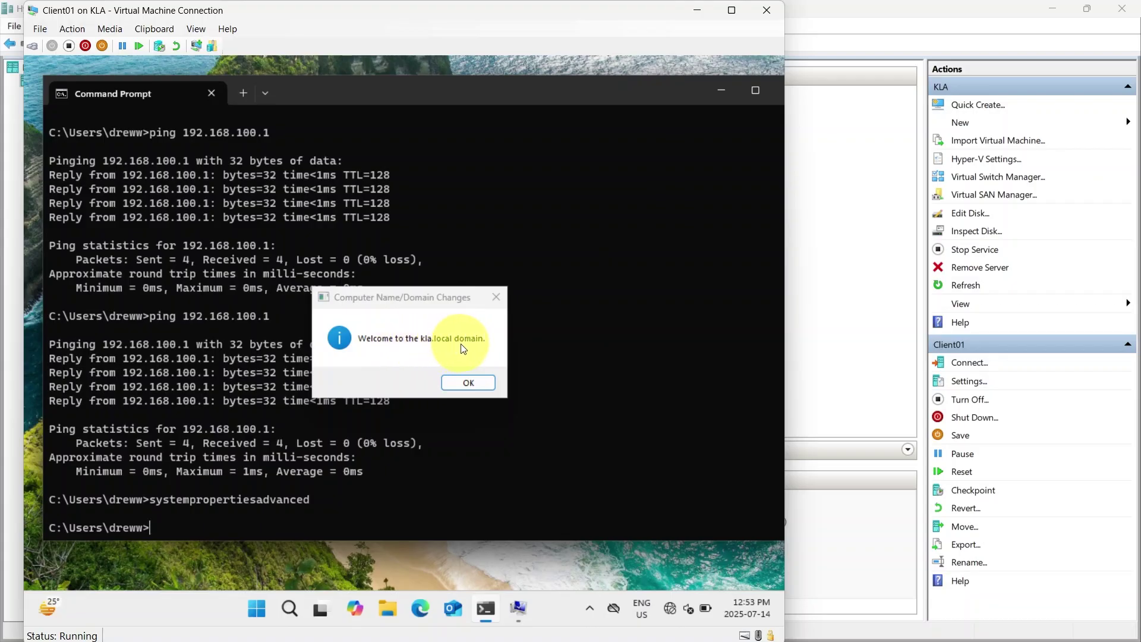
Dismiss the kla.local welcome and restart notices, then close System Properties
{"action": "left_click", "coordinate": [473, 381]}
{"action": "left_click", "coordinate": [473, 383]}
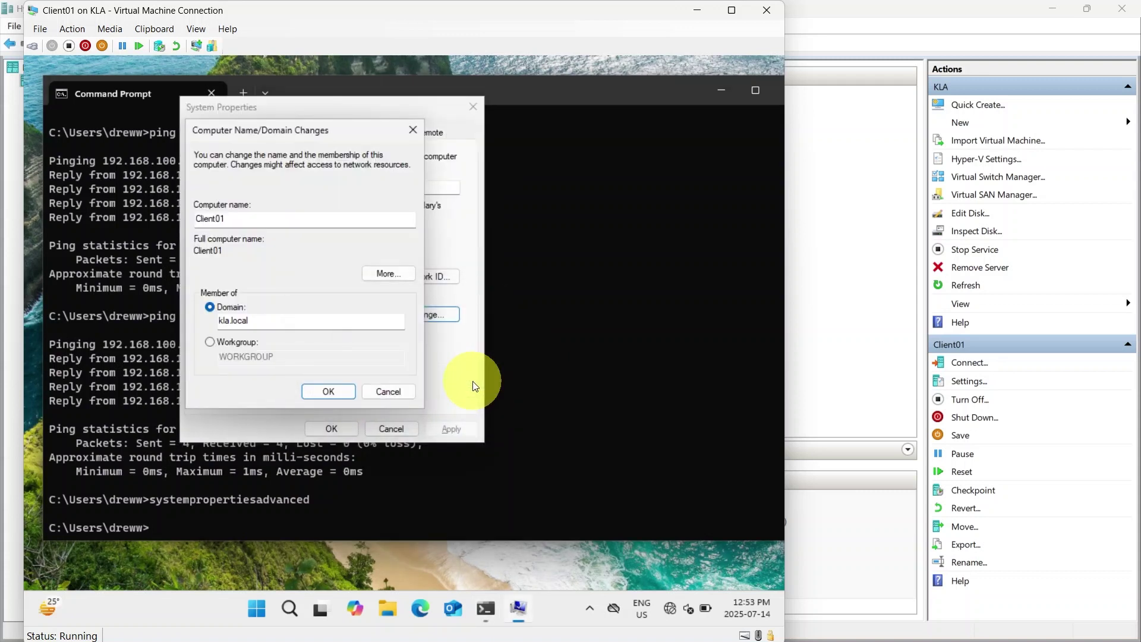
{"action": "left_click", "coordinate": [321, 392]}
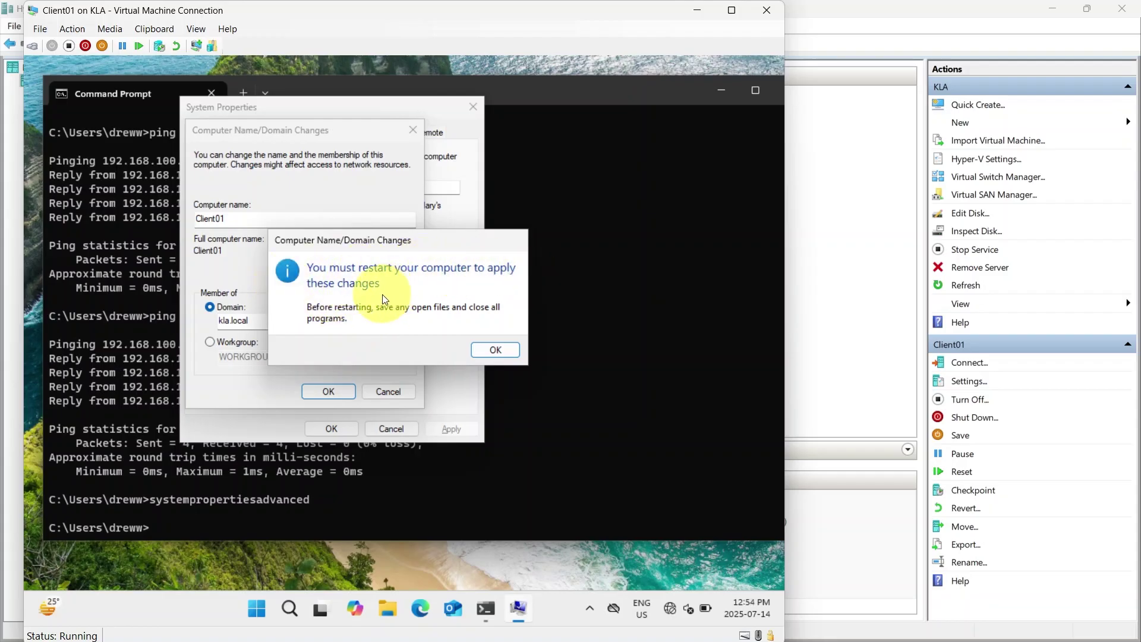
{"action": "left_click", "coordinate": [504, 351]}
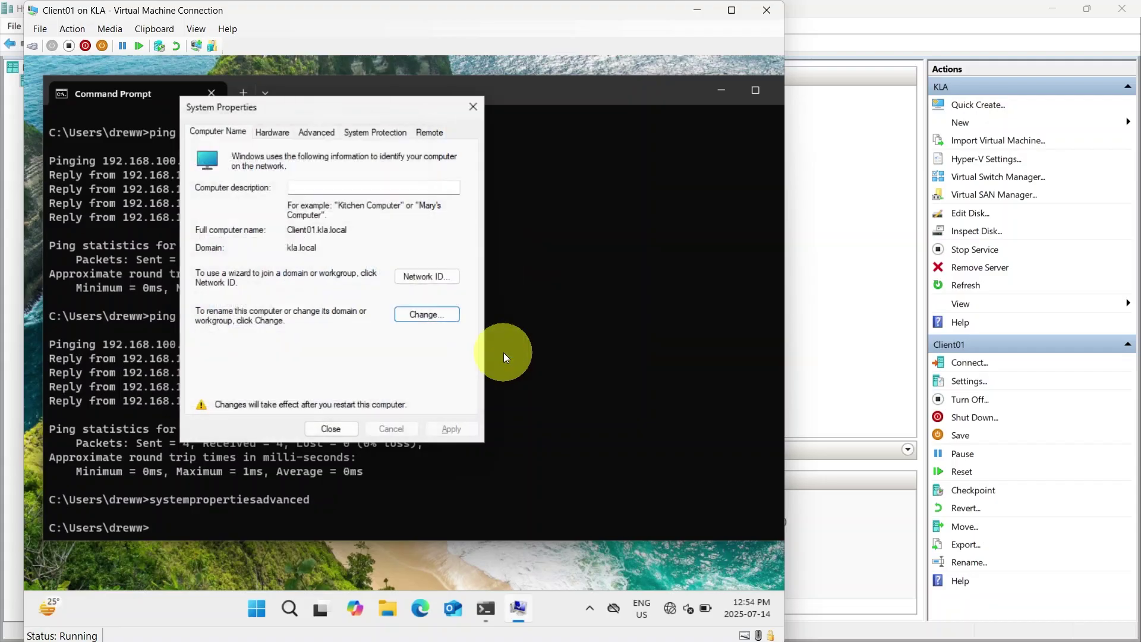
{"action": "left_click", "coordinate": [330, 428]}
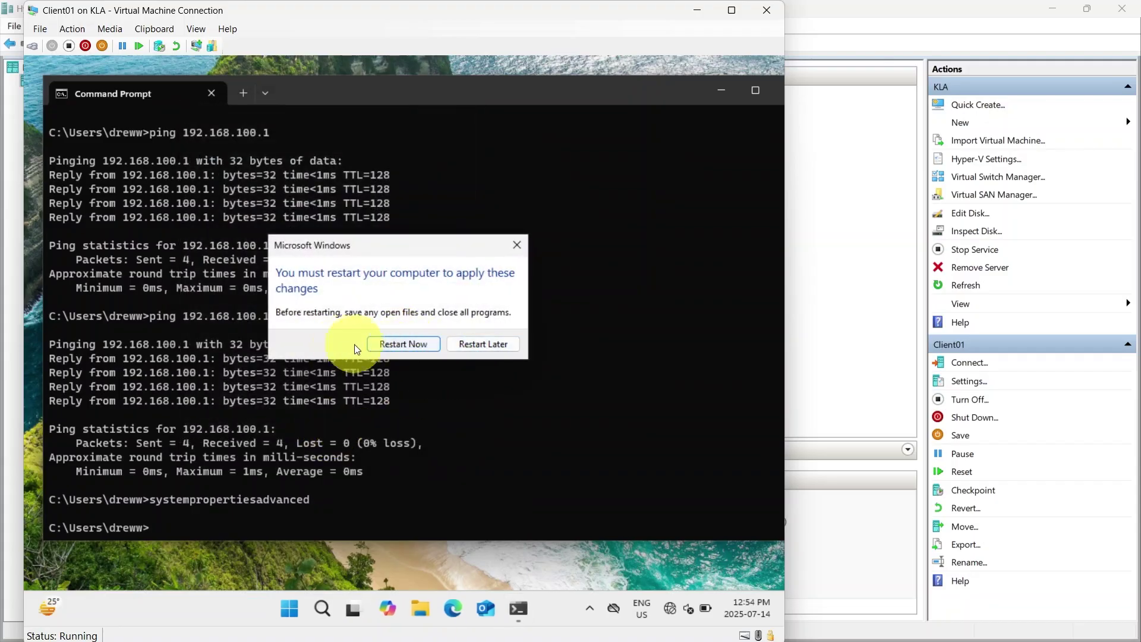
Restart Client01 now so it reboots to the lock screen with the domain join applied
{"action": "left_click", "coordinate": [398, 347]}
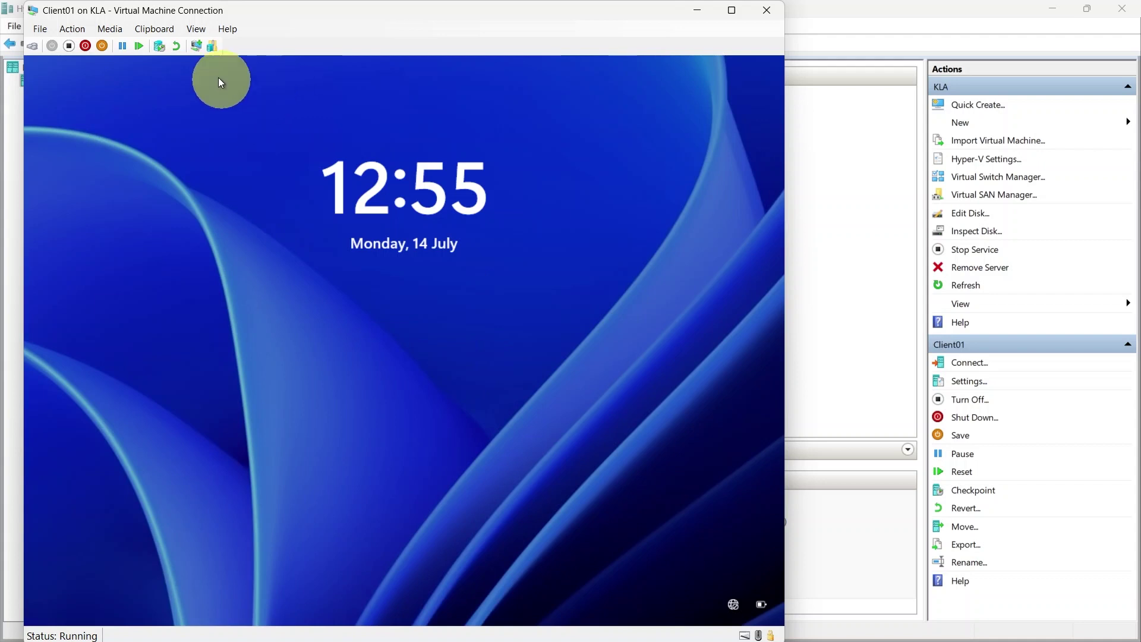
Reconnect in an enhanced session and enter the domain user's name and password
{"action": "left_click", "coordinate": [196, 46]}
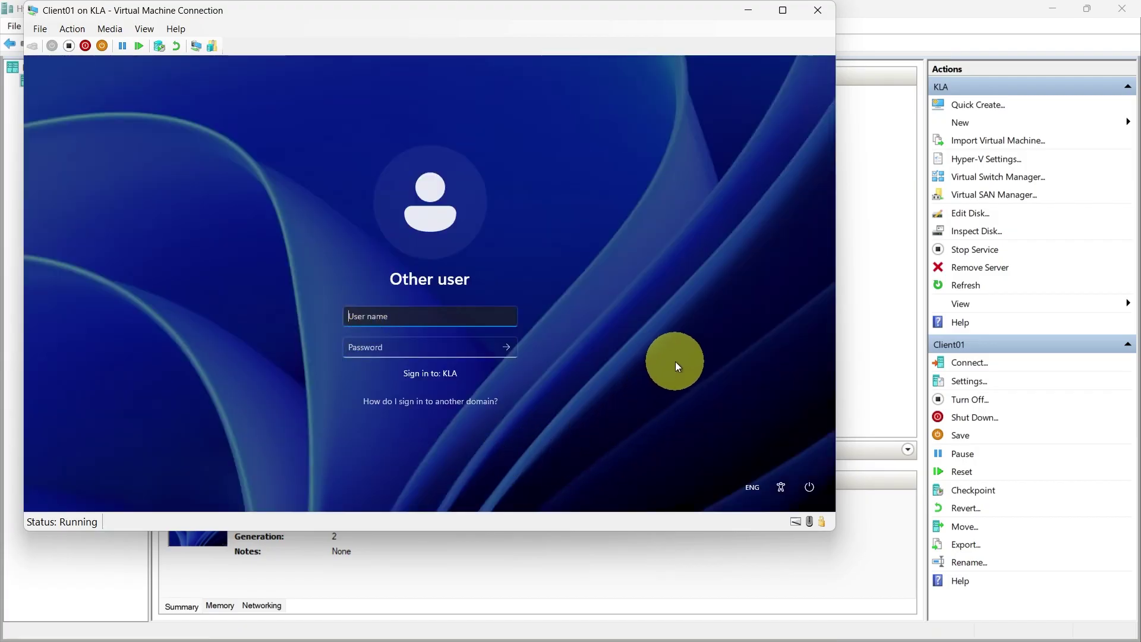
{"action": "type", "text": "louise"}
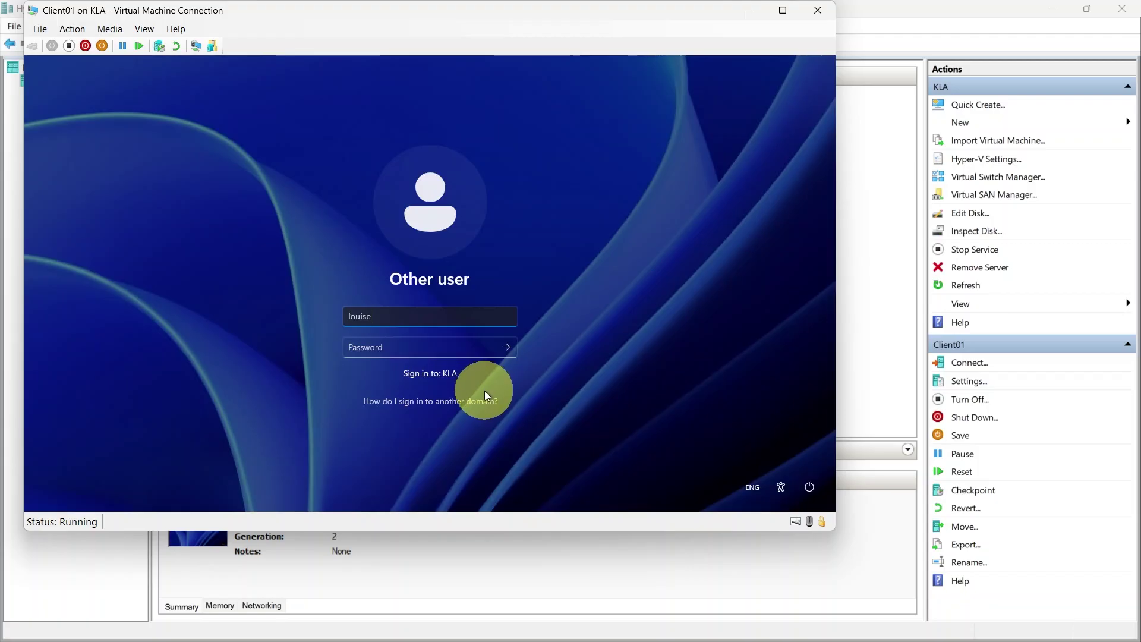
{"action": "key", "text": "Tab"}
{"action": "type", "text": "Password01!!"}
Replace the user name with .\administrator for the local administrator account
{"action": "left_click_drag", "start_coordinate": [411, 319], "coordinate": [299, 301]}
{"action": "key", "text": "BackSpace"}
{"action": "type", "text": ".\\"}
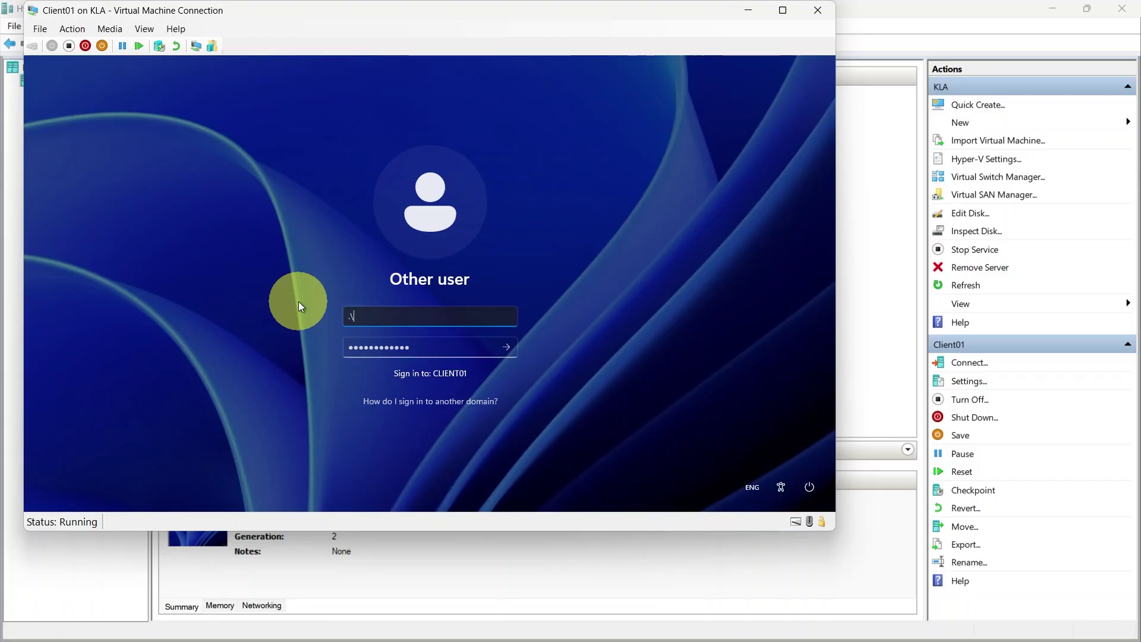
{"action": "key", "text": "BackSpace"}
{"action": "key", "text": "BackSpace"}
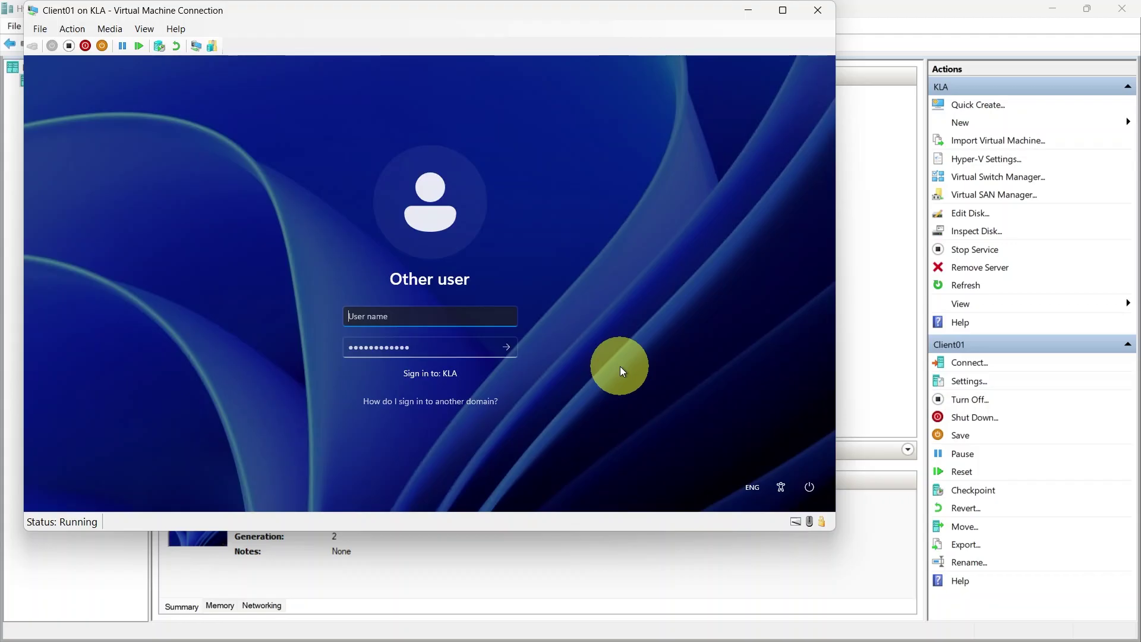
{"action": "type", "text": ".\\"}
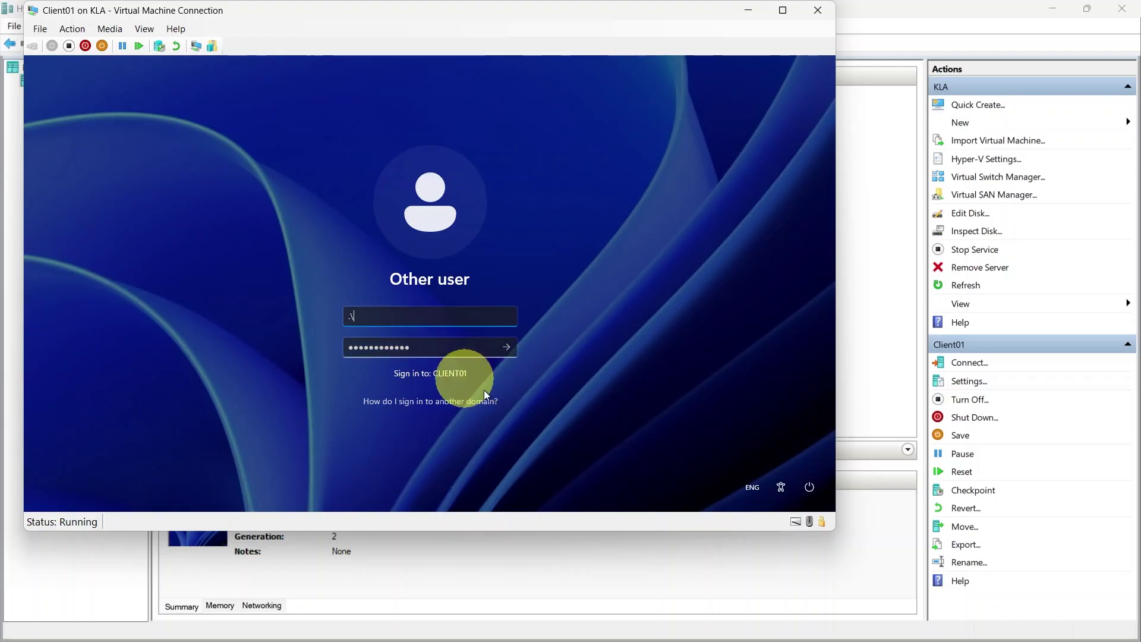
{"action": "type", "text": "administrator"}
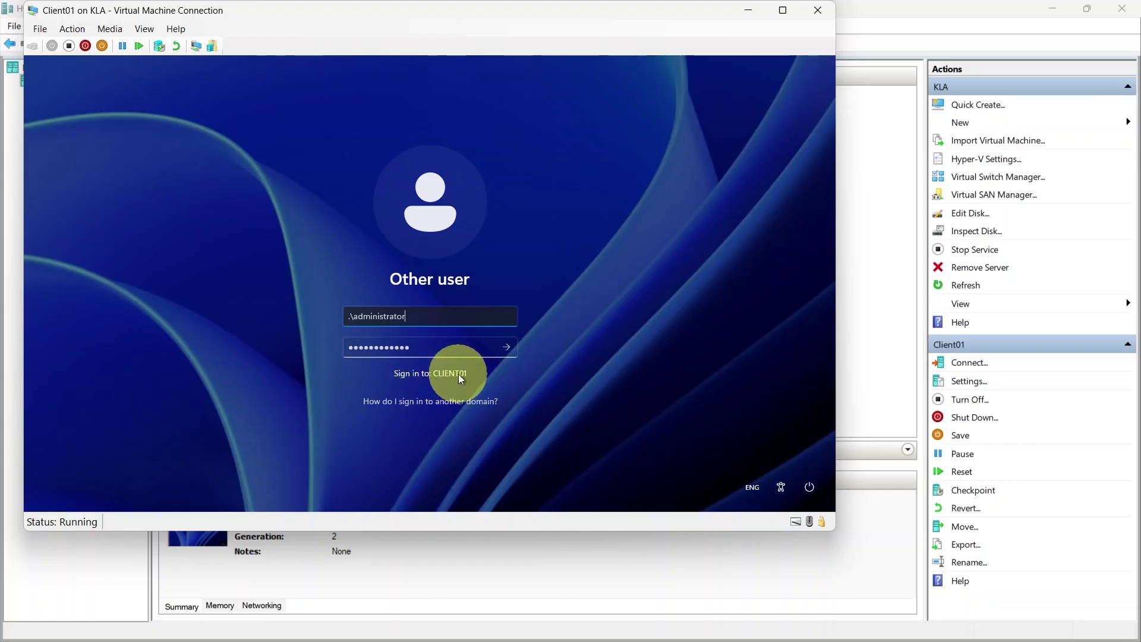
Change the user name to kla\ plus the domain user name and sign in
{"action": "left_click_drag", "start_coordinate": [416, 316], "coordinate": [284, 316]}
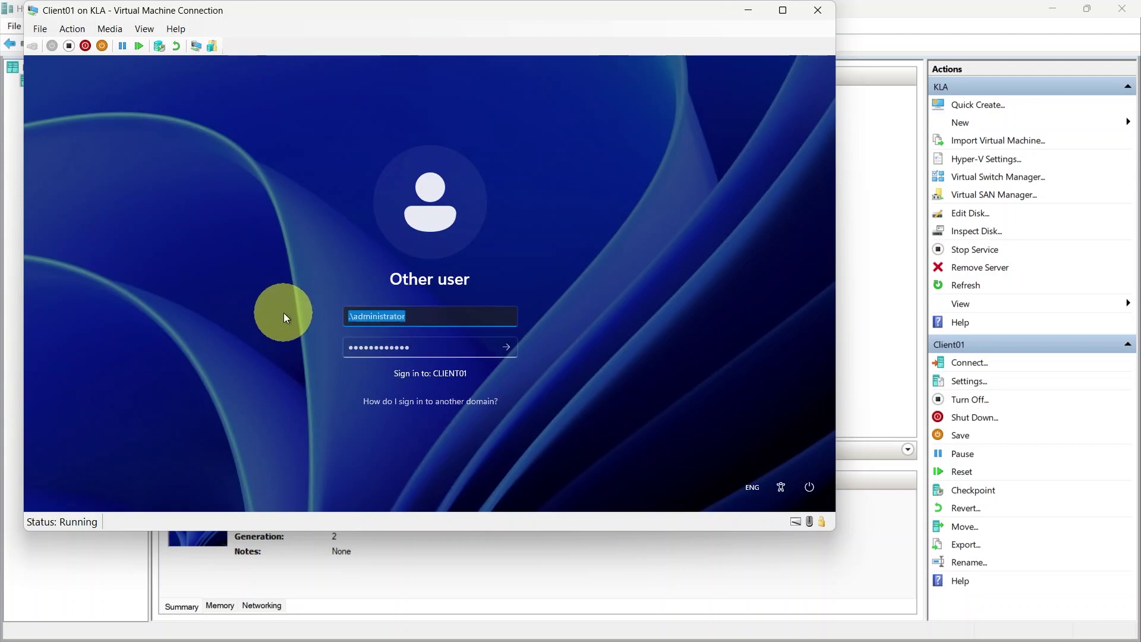
{"action": "type", "text": "kjl"}
{"action": "key", "text": "BackSpace"}
{"action": "key", "text": "BackSpace"}
{"action": "type", "text": "la"}
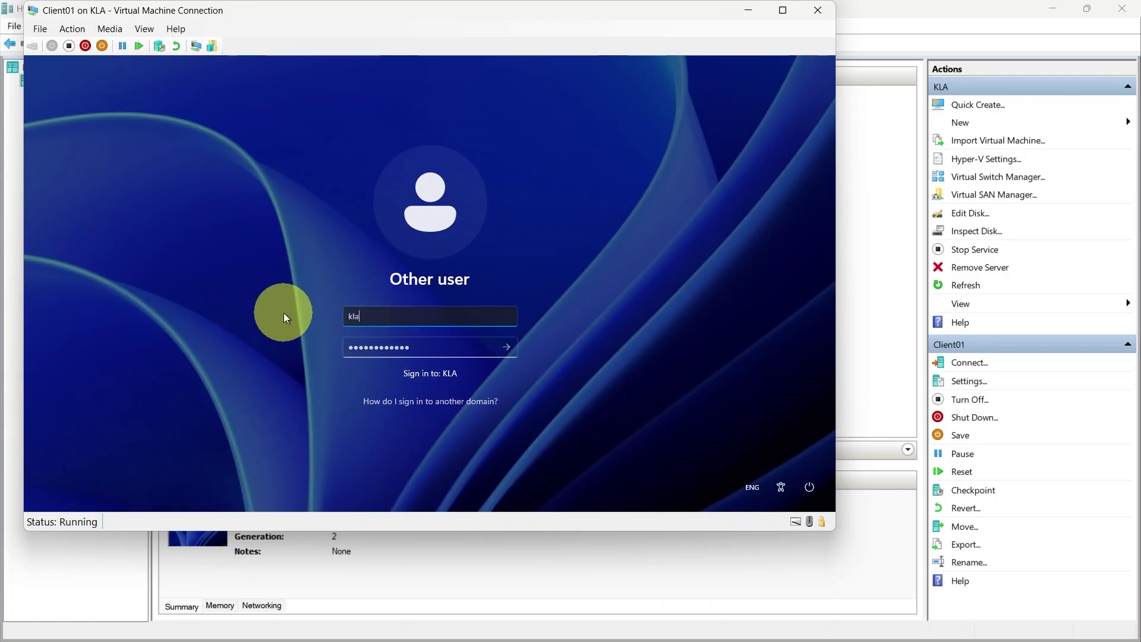
{"action": "type", "text": "\\louise"}
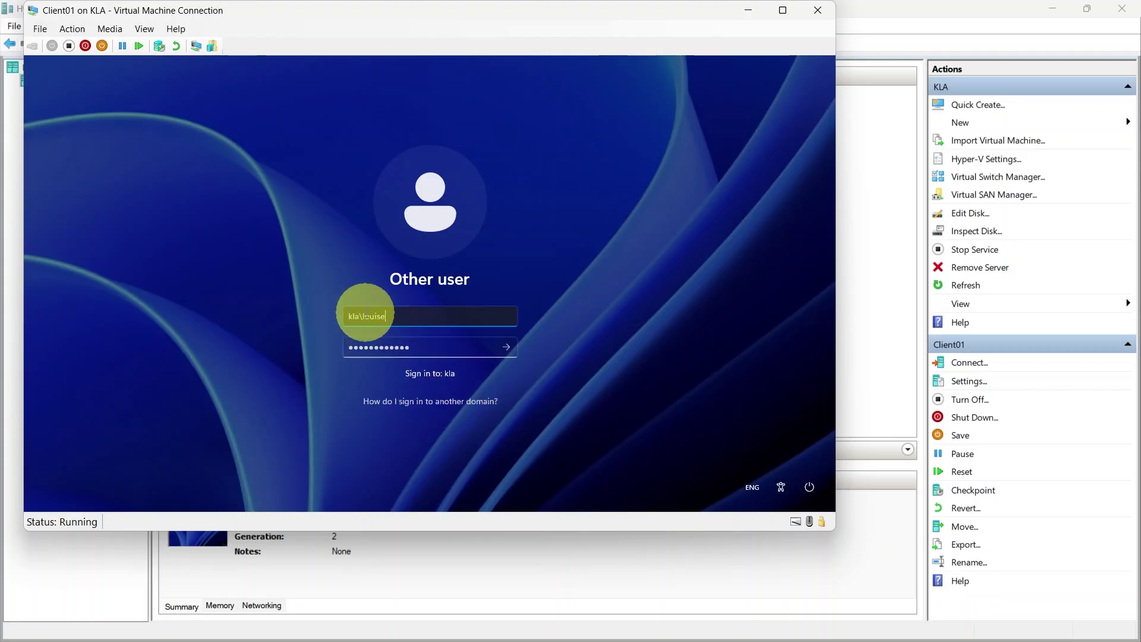
{"action": "left_click_drag", "start_coordinate": [363, 316], "coordinate": [299, 316]}
{"action": "key", "text": "BackSpace"}
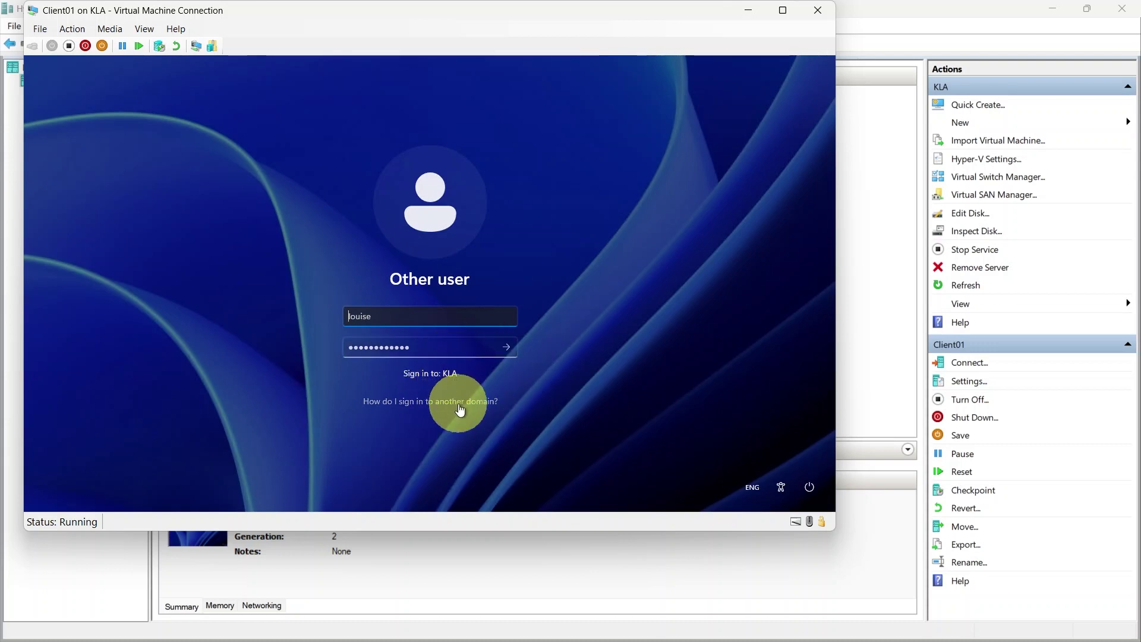
{"action": "type", "text": "kla\\"}
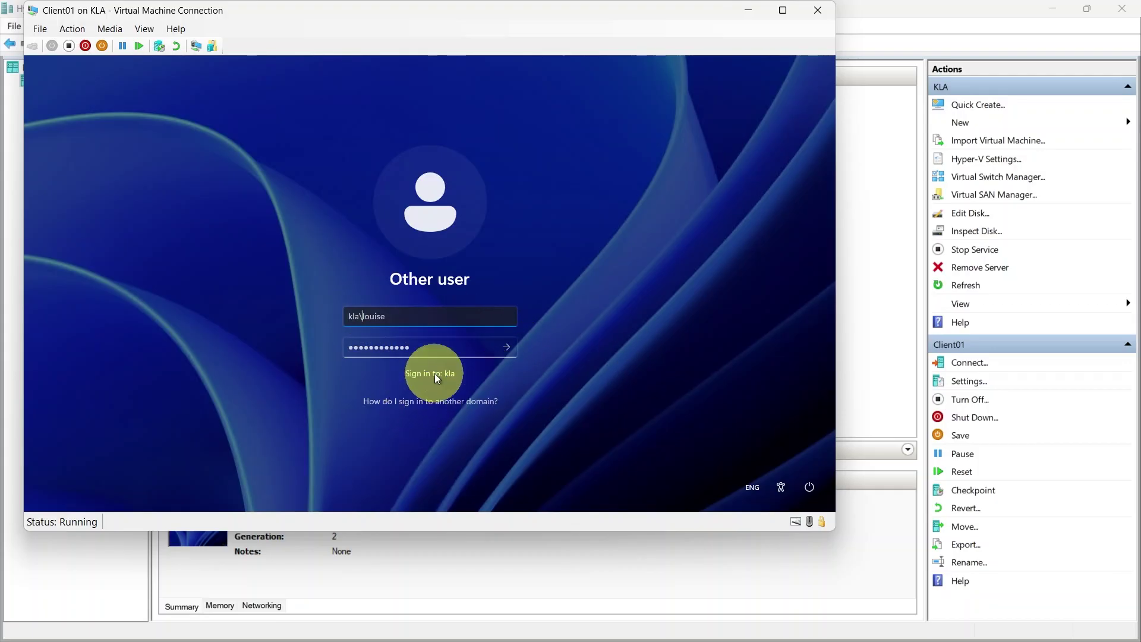
{"action": "left_click", "coordinate": [509, 347]}
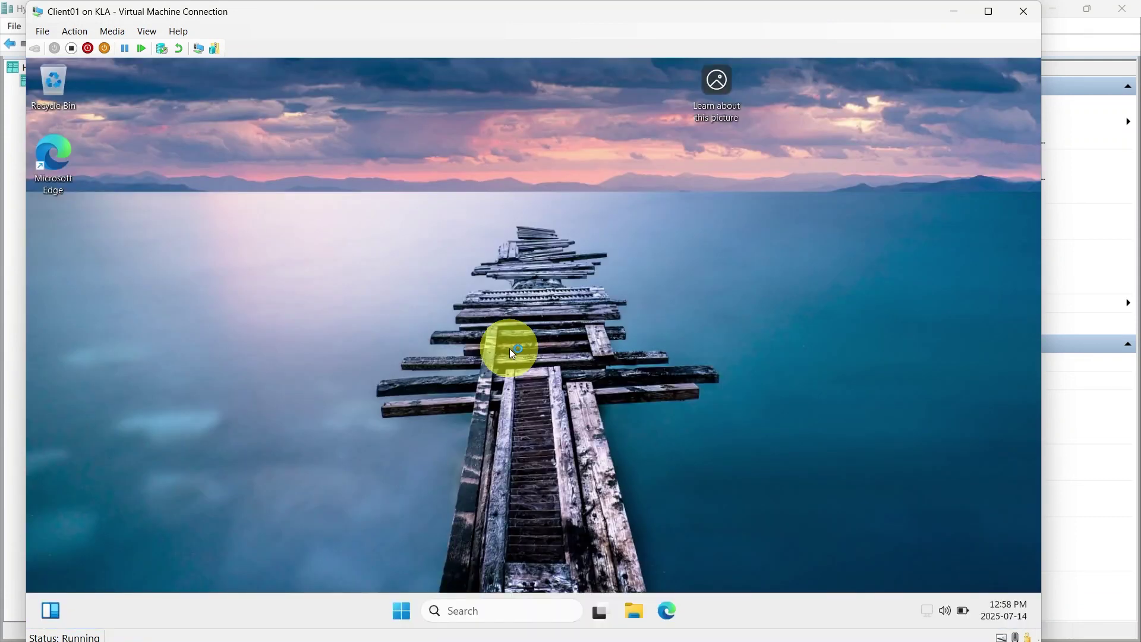
{"action": "left_click", "coordinate": [493, 612]}
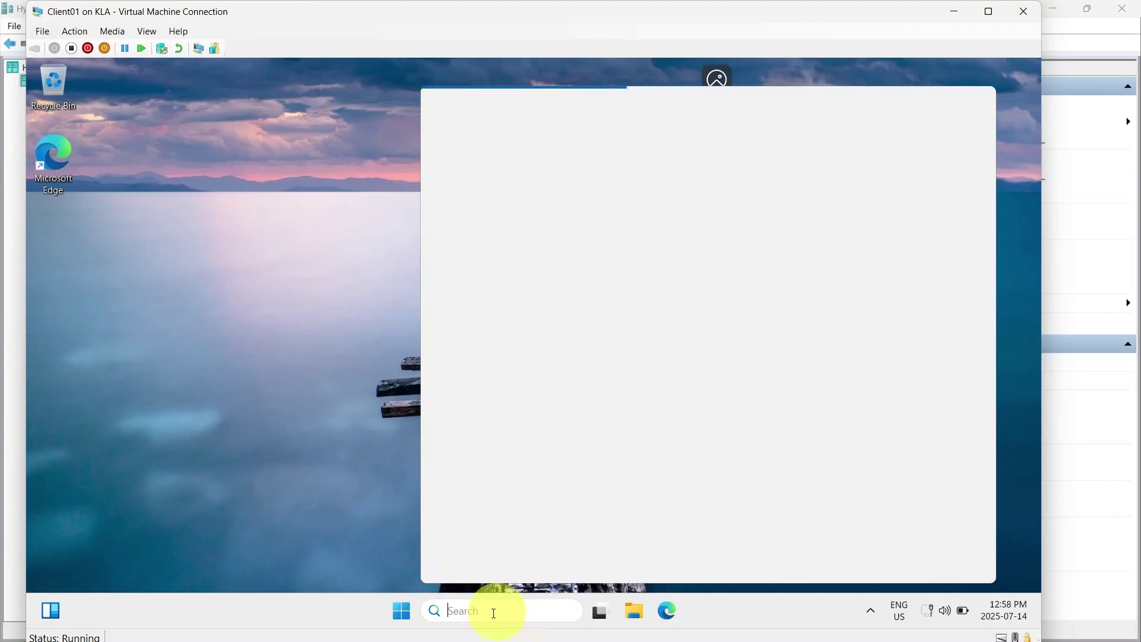
{"action": "left_click", "coordinate": [407, 612]}
{"action": "type", "text": "cmd"}
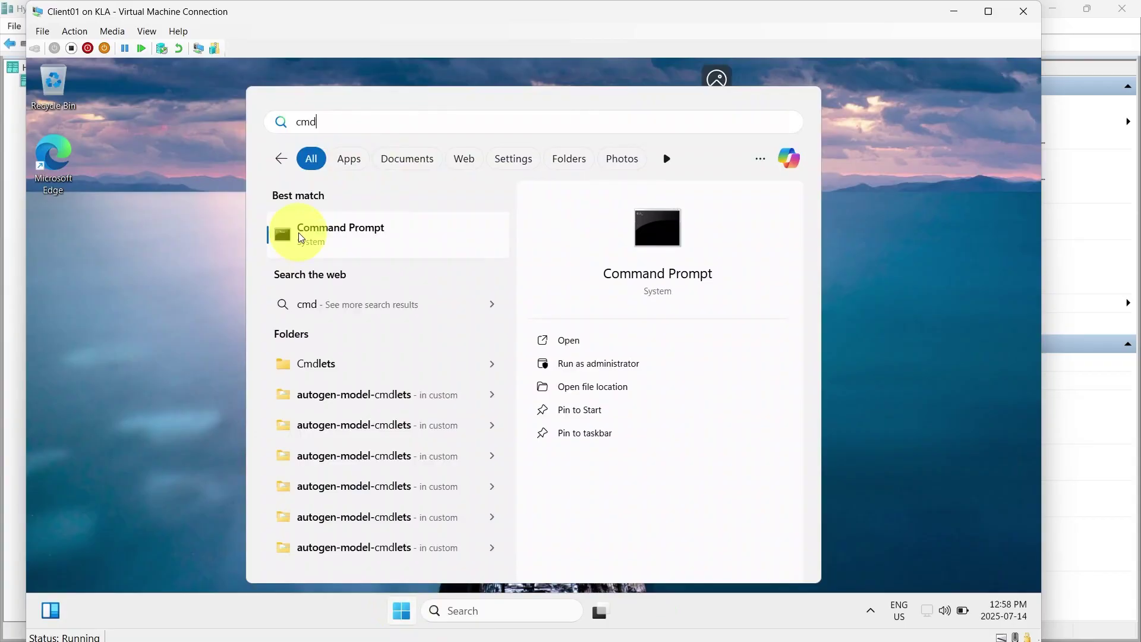
{"action": "left_click", "coordinate": [299, 233]}
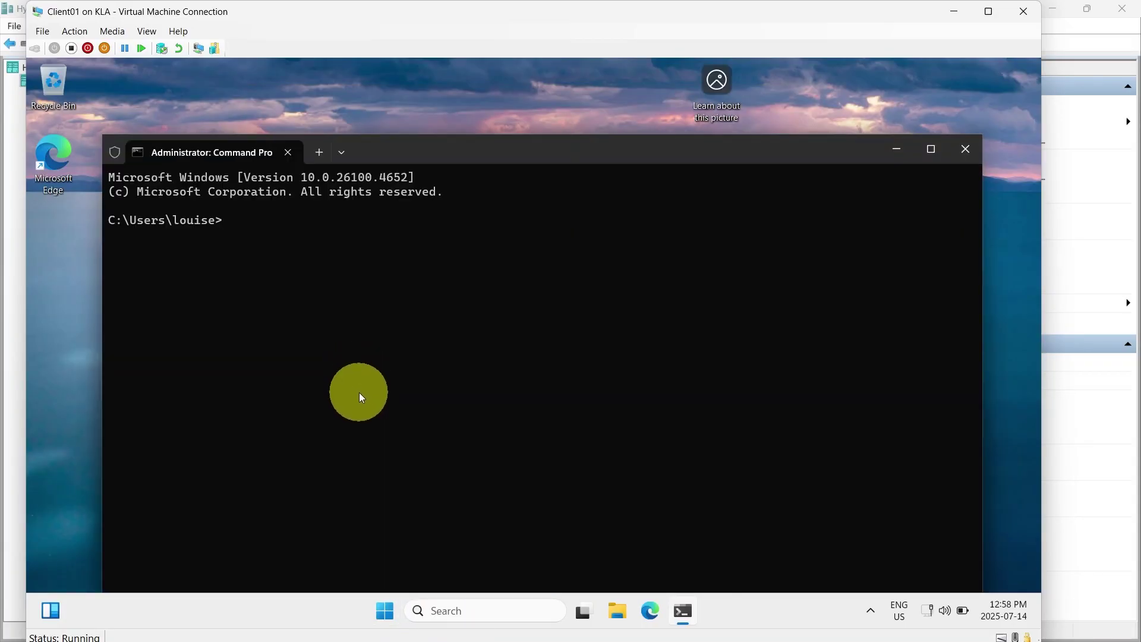
{"action": "type", "text": "whoami"}
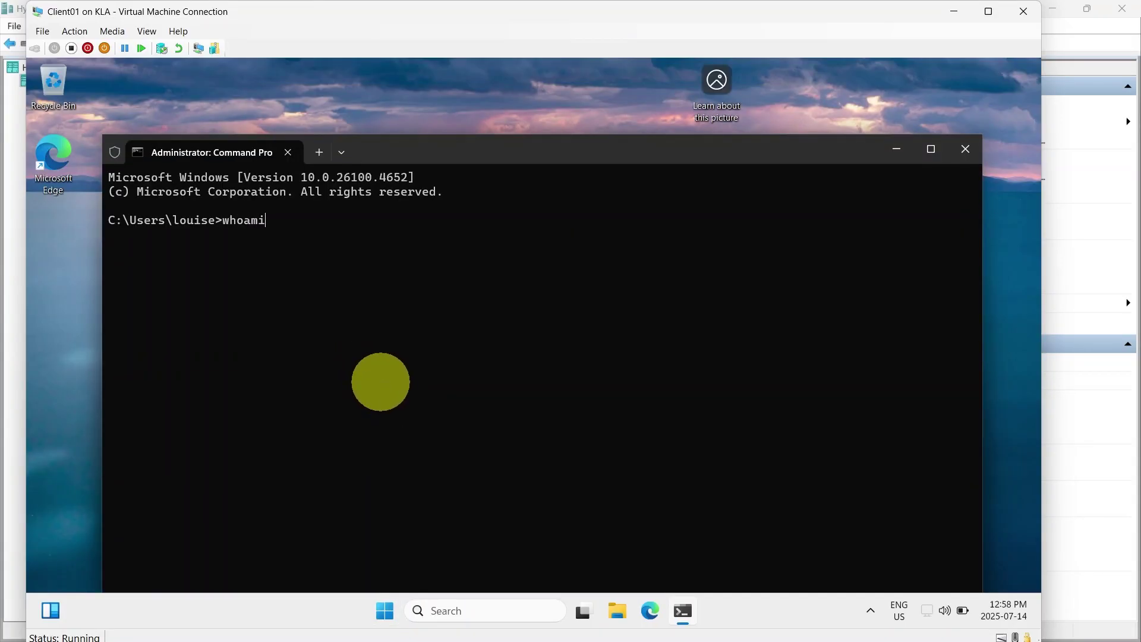
{"action": "key", "text": "Return"}
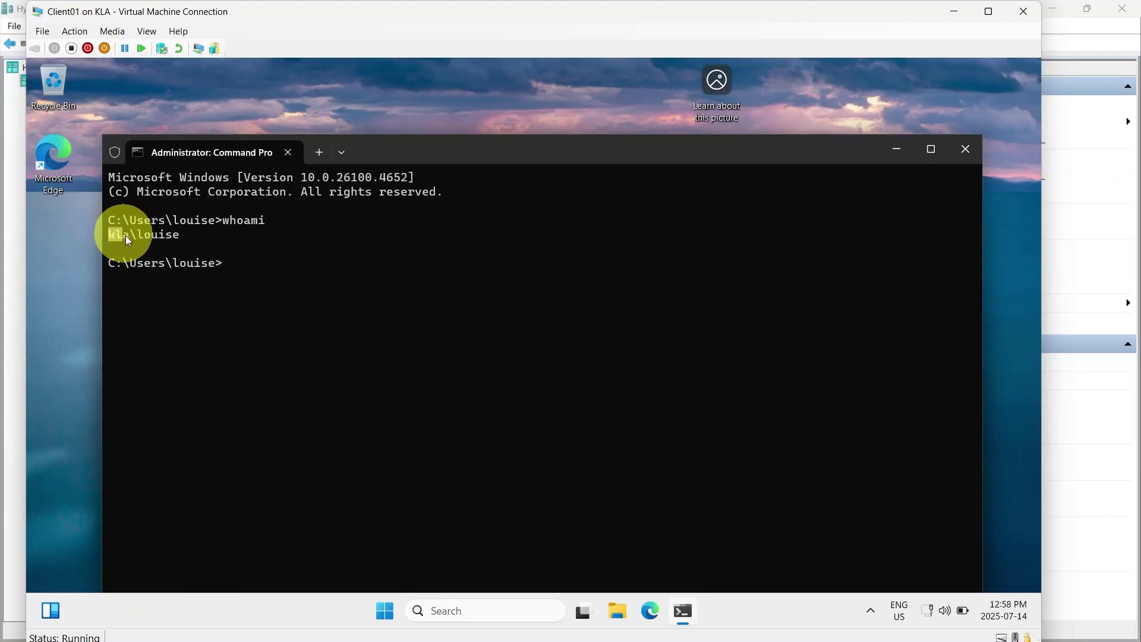
{"action": "left_click_drag", "start_coordinate": [137, 235], "coordinate": [171, 237]}
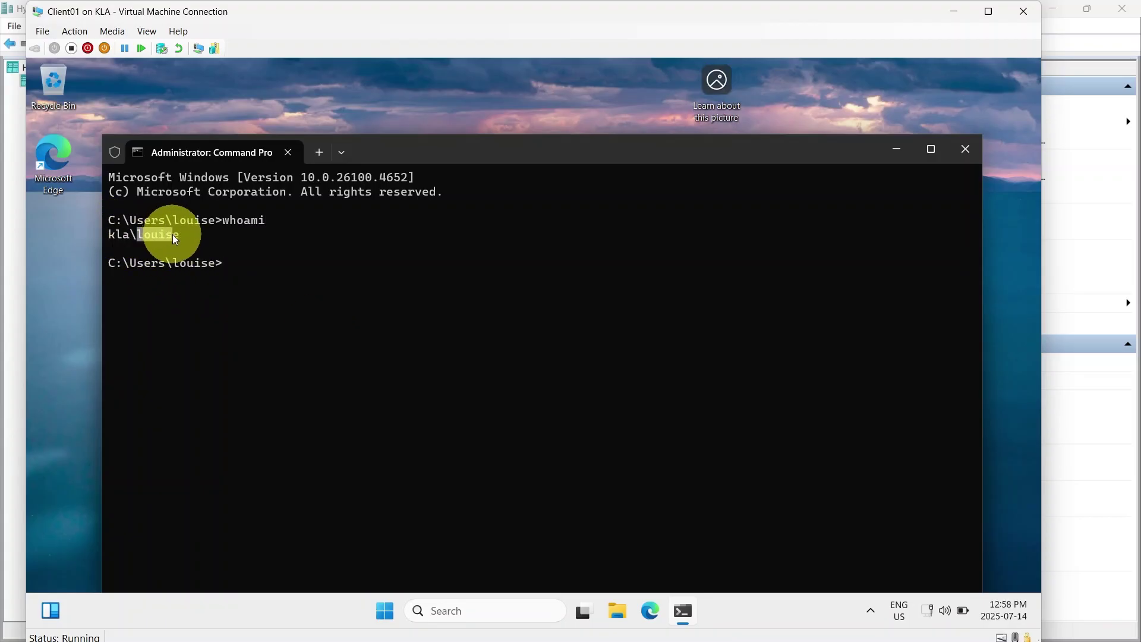
{"action": "left_click", "coordinate": [255, 273]}
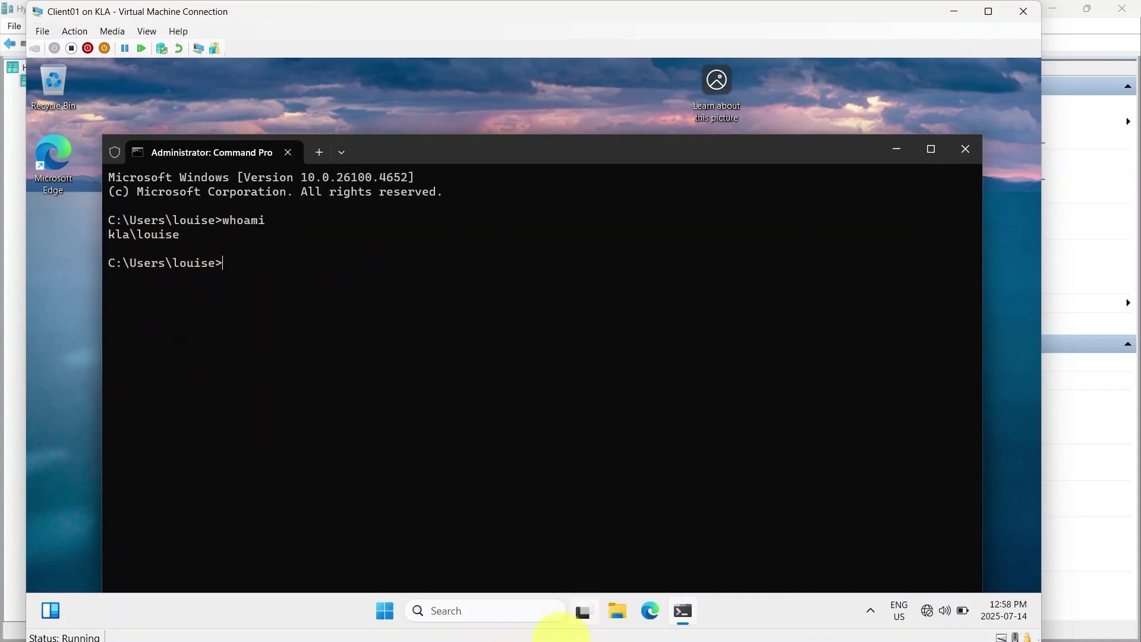
Sign the domain user out through the Start menu's account options
{"action": "left_click", "coordinate": [386, 610]}
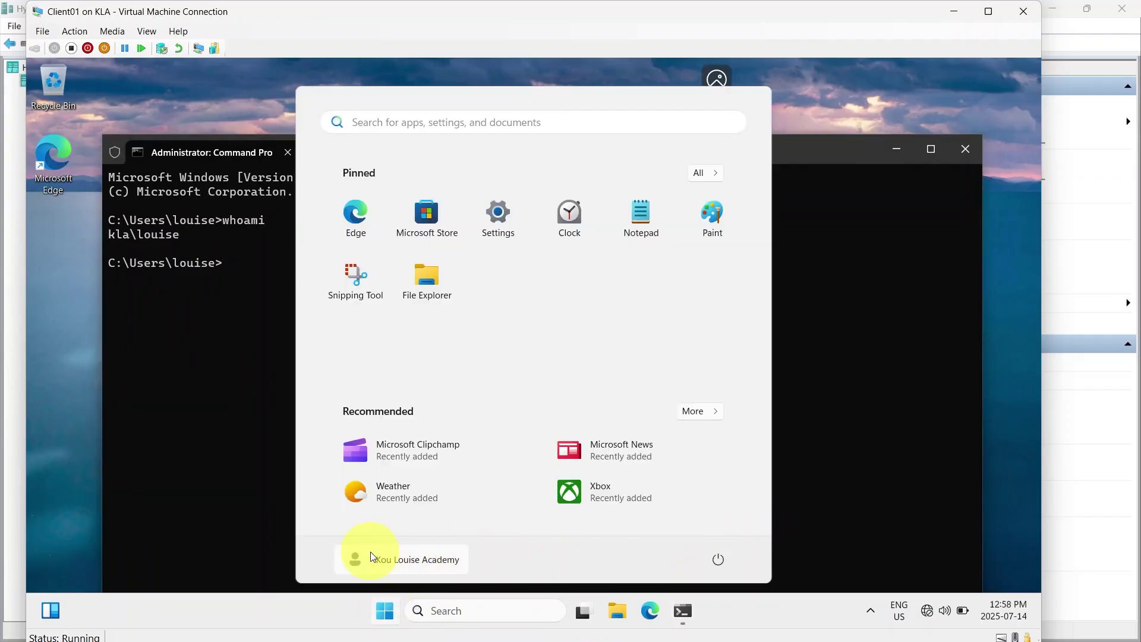
{"action": "left_click", "coordinate": [356, 562]}
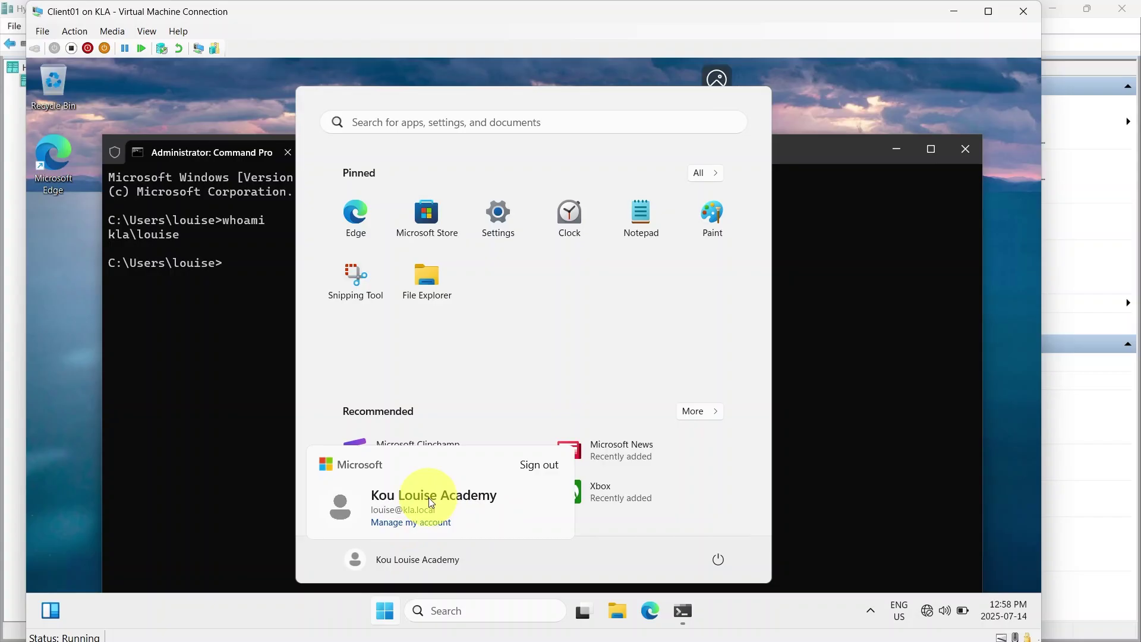
{"action": "left_click", "coordinate": [537, 466]}
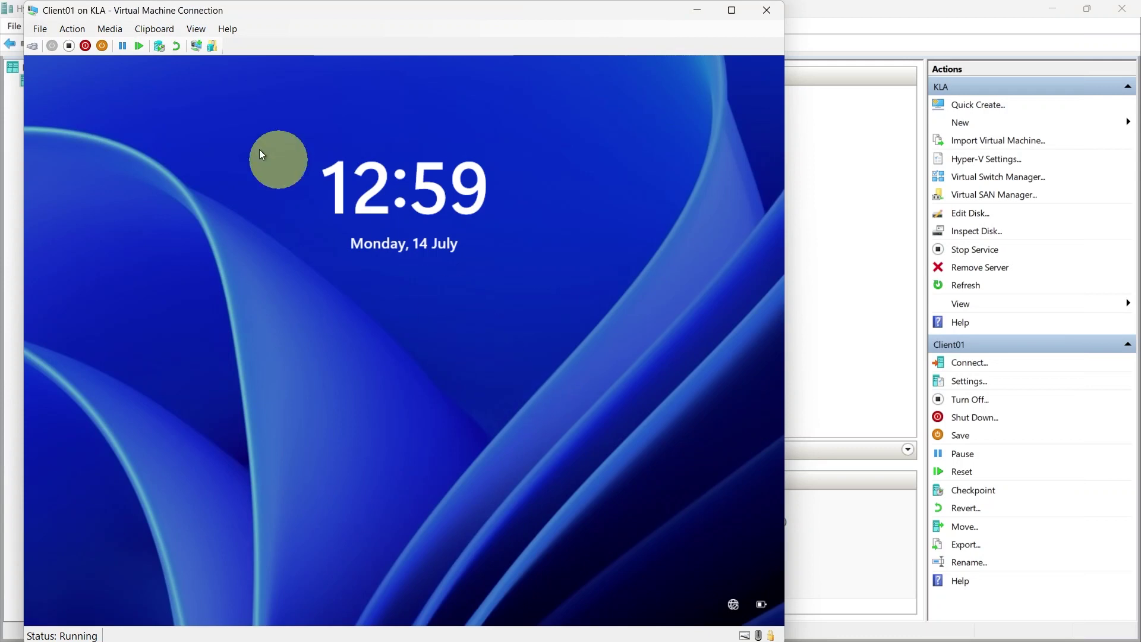
Switch to a basic session and try signing in as .\administrator with its password
{"action": "left_click", "coordinate": [200, 46]}
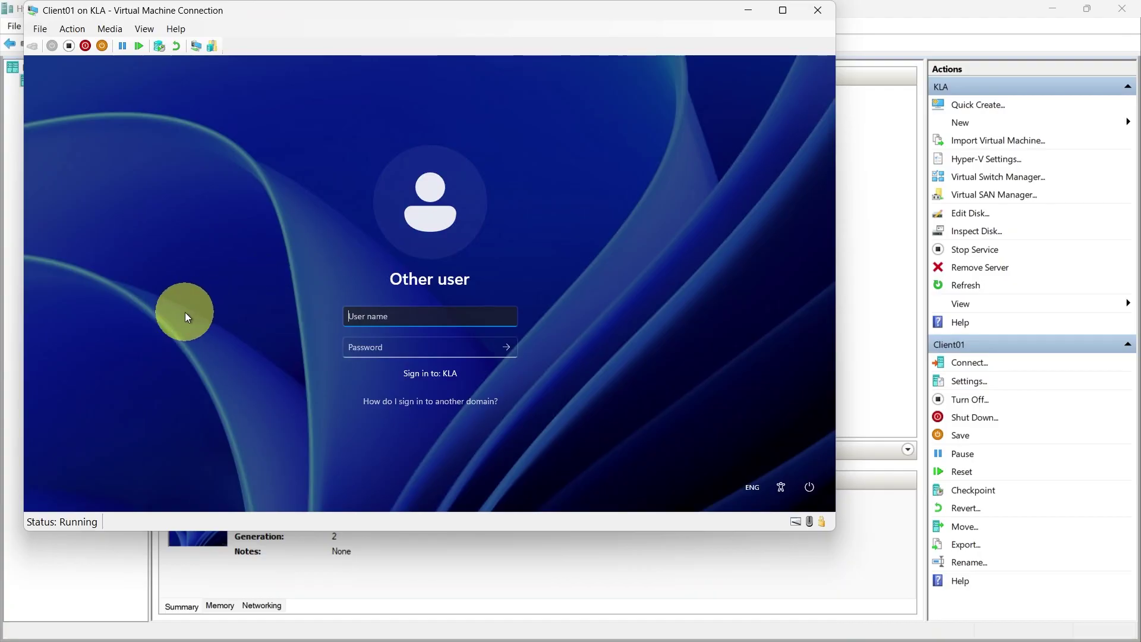
{"action": "type", "text": ".\\administrator"}
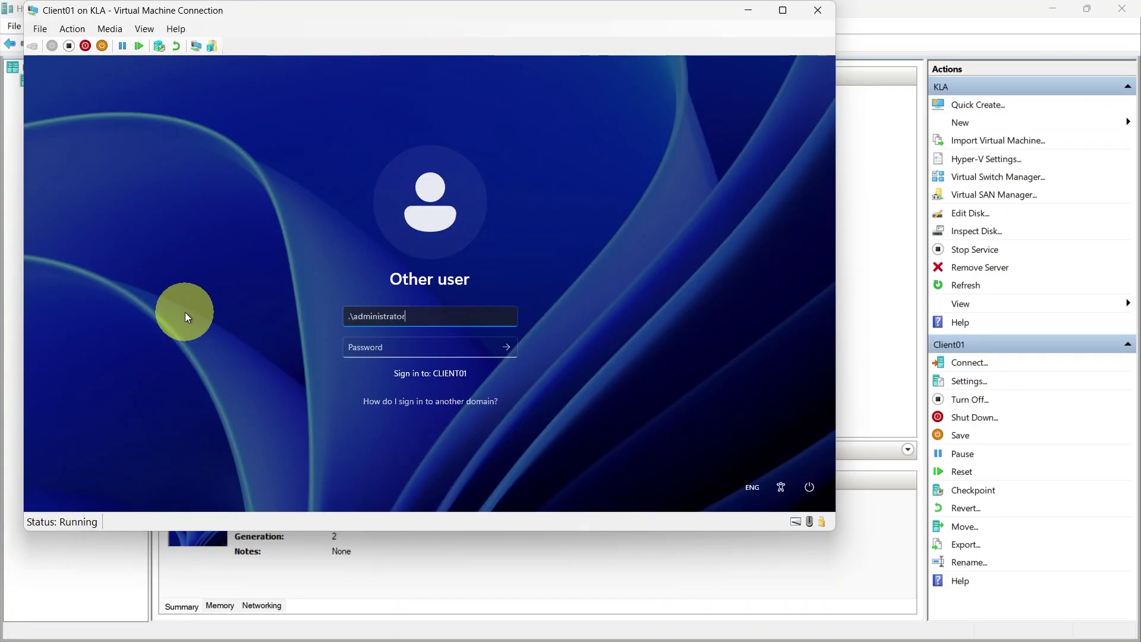
{"action": "key", "text": "Tab"}
{"action": "type", "text": "Password01"}
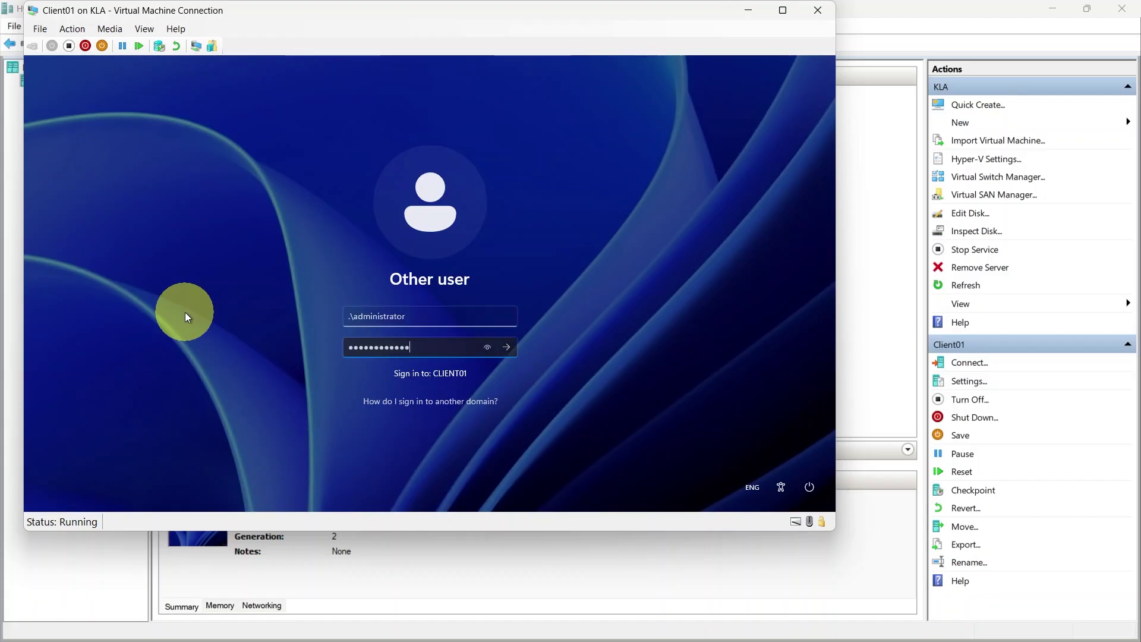
{"action": "key", "text": "Return"}
{"action": "key", "text": "Return"}
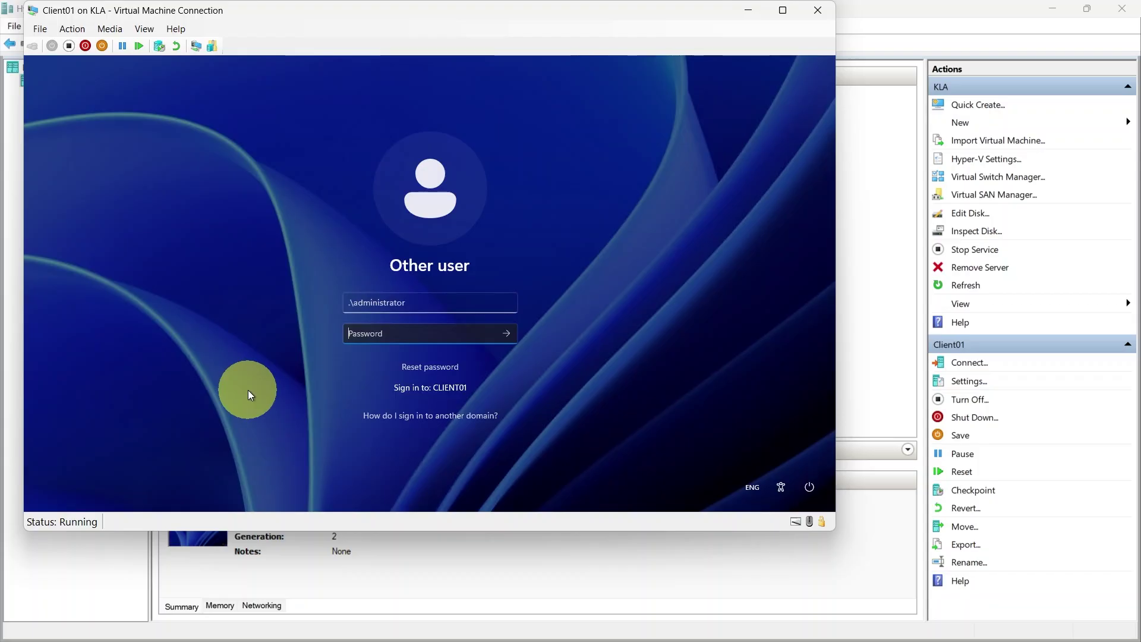
Retry the administrator password after the incorrect-password message
{"action": "type", "text": "********"}
{"action": "key", "text": "Caps_Lock"}
{"action": "type", "text": "****"}
{"action": "key", "text": "Return"}
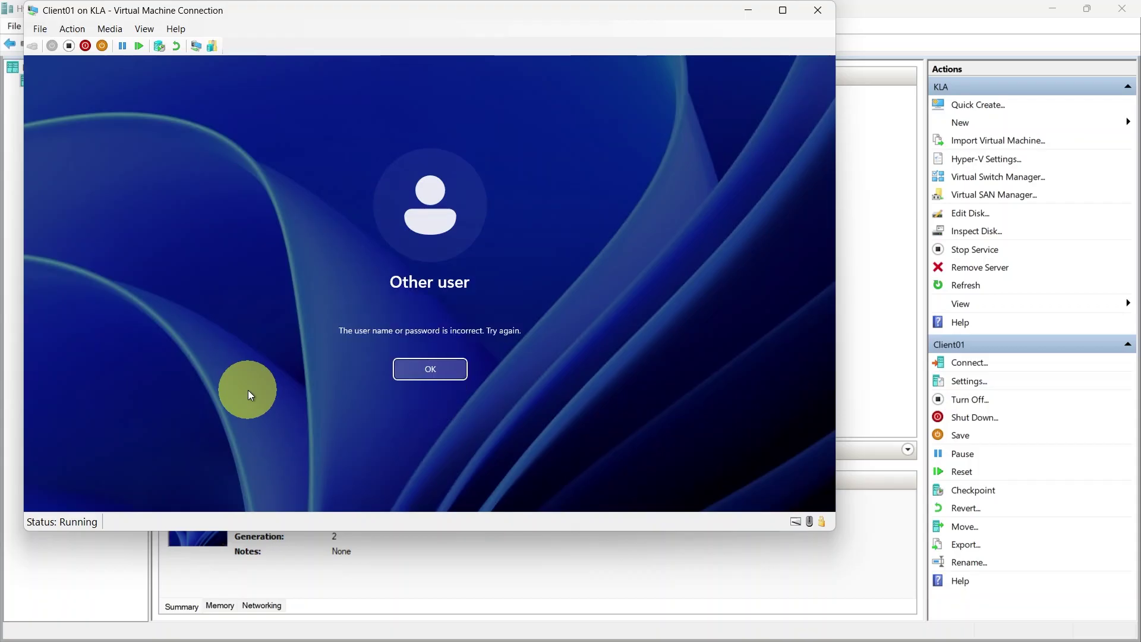
{"action": "key", "text": "Return"}
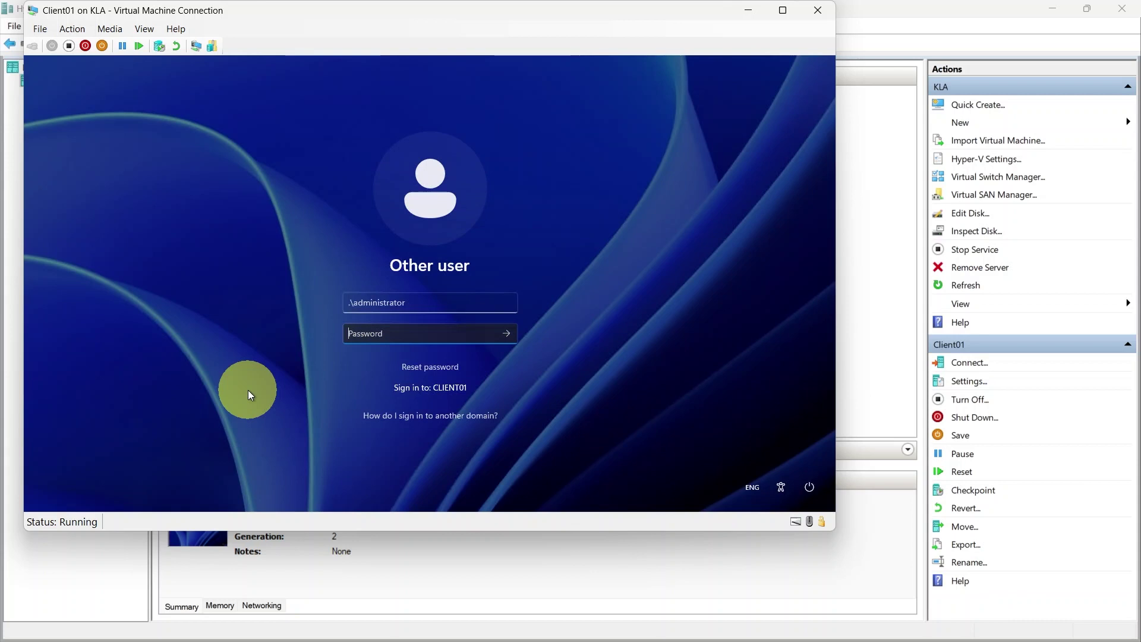
{"action": "type", "text": "***"}
{"action": "key", "text": "Return"}
{"action": "key", "text": "Return"}
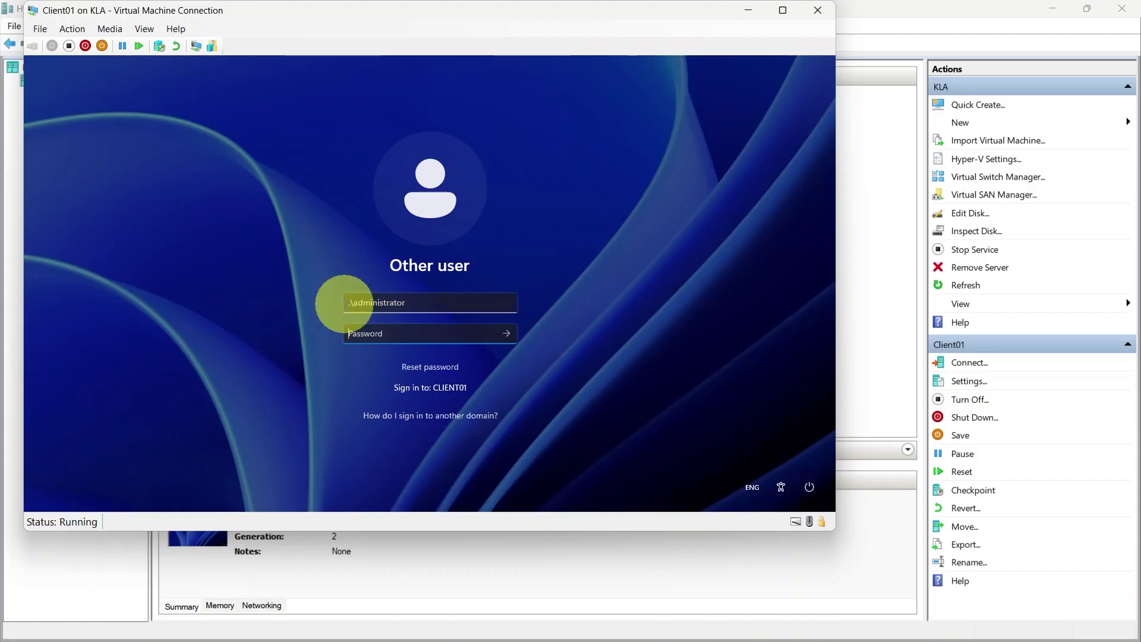
Replace the account with the domain user name and submit a password
{"action": "left_click_drag", "start_coordinate": [352, 302], "coordinate": [581, 305]}
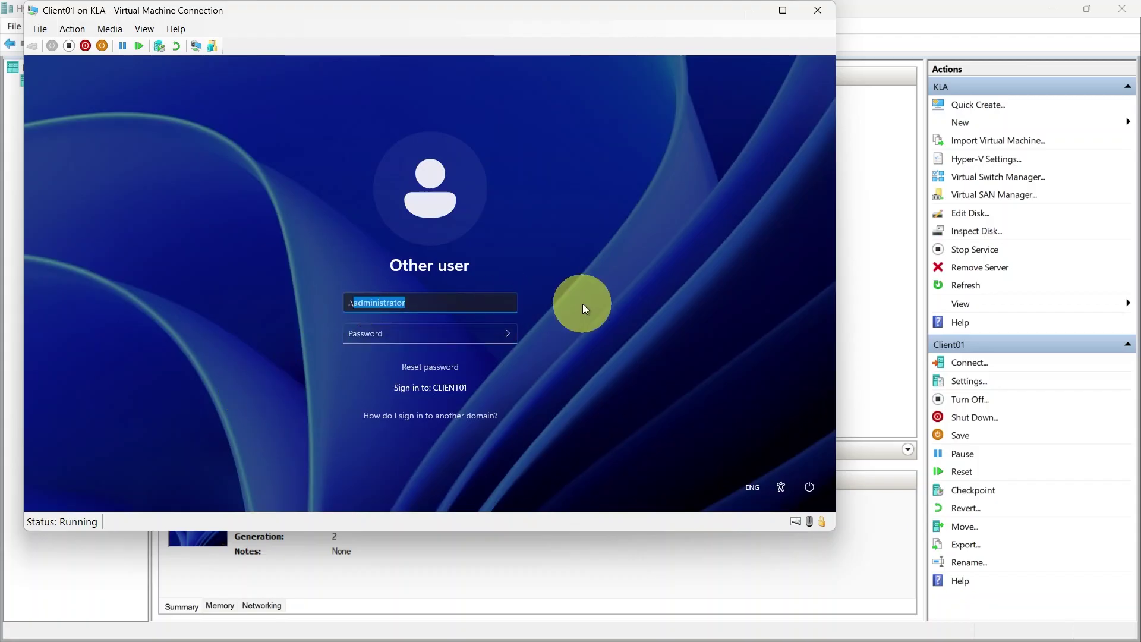
{"action": "type", "text": "louise"}
{"action": "key", "text": "Tab"}
{"action": "type", "text": "Pa$$w0rd"}
{"action": "key", "text": "Caps_Lock"}
{"action": "type", "text": "1234"}
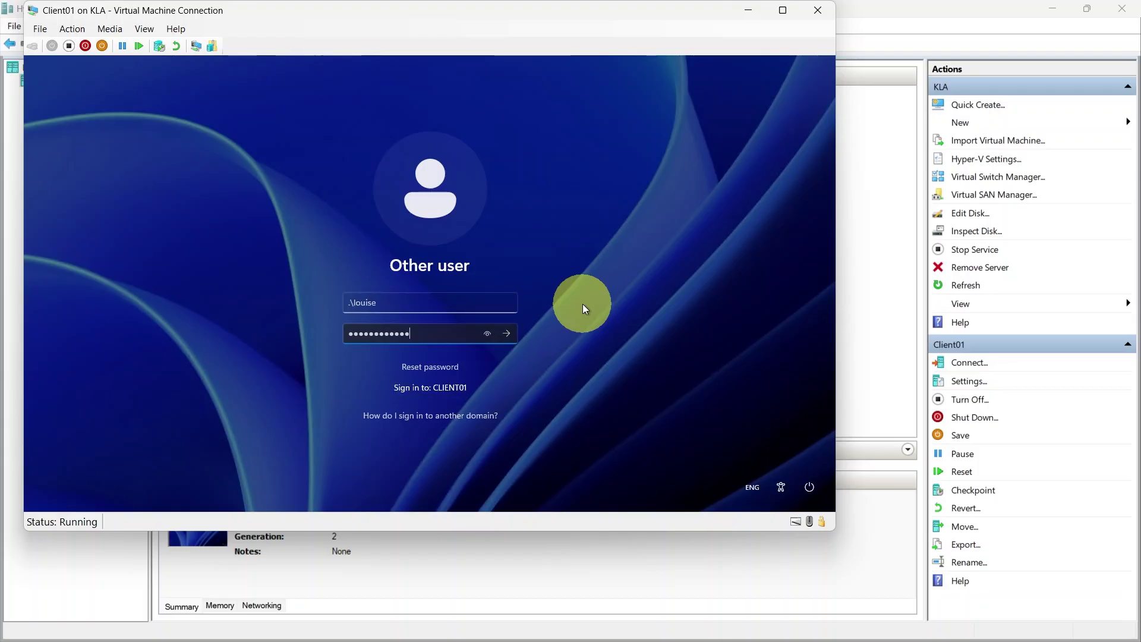
{"action": "key", "text": "Return"}
{"action": "key", "text": "Return"}
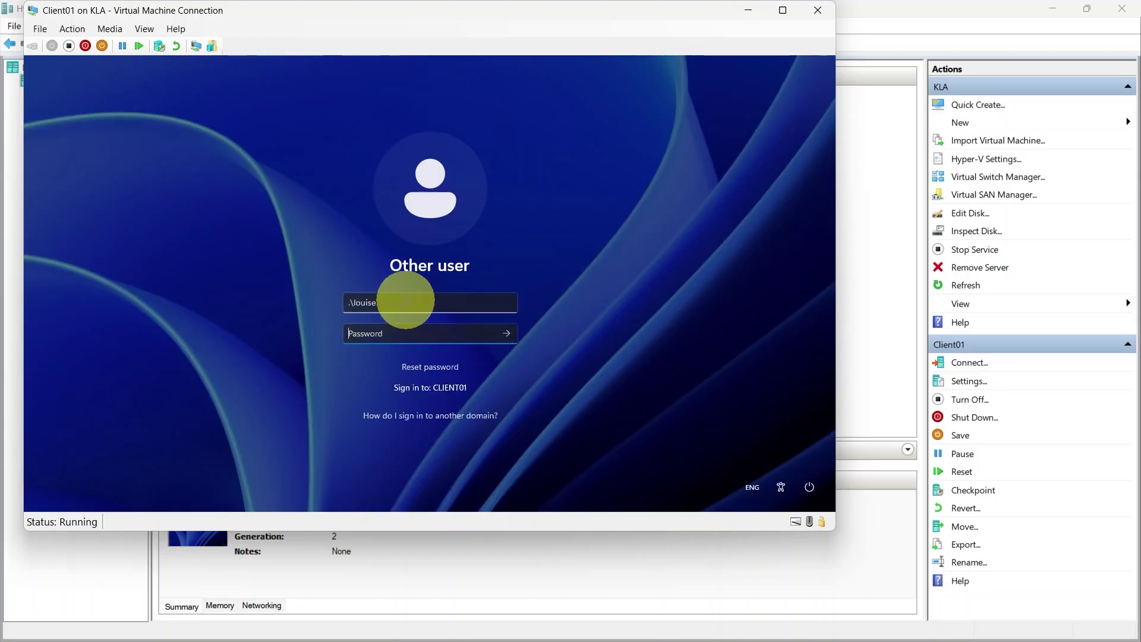
Re-enter the domain user name and its password to sign in to KLA
{"action": "triple_click", "coordinate": [408, 301]}
{"action": "type", "text": "louise"}
{"action": "key", "text": "Tab"}
{"action": "type", "text": "•••••••••"}
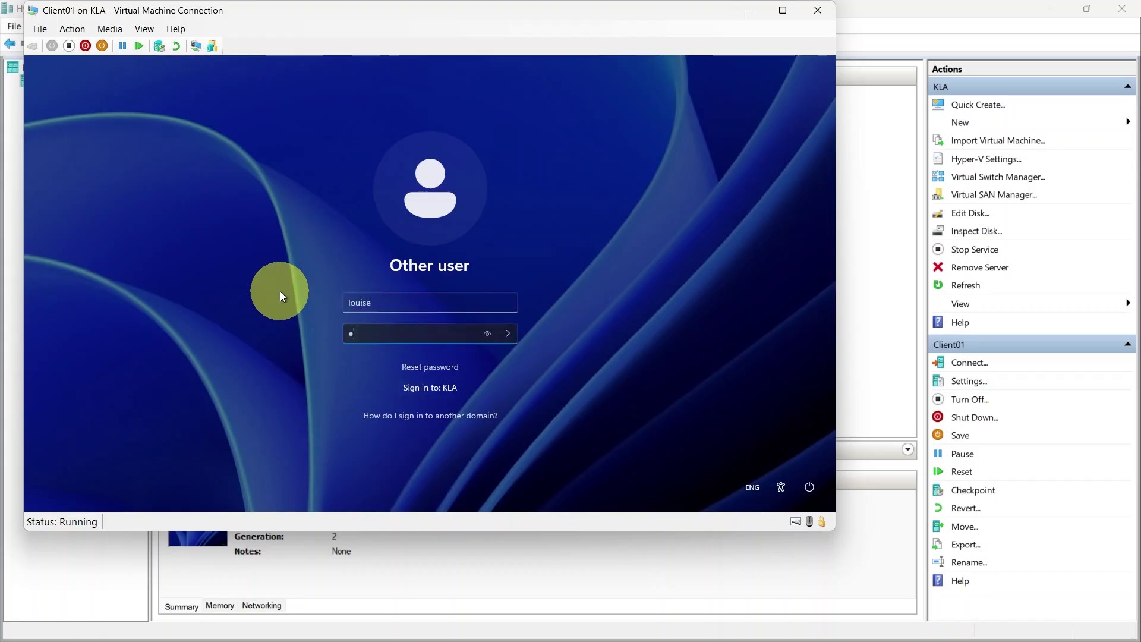
{"action": "key", "text": "Caps_Lock"}
{"action": "type", "text": "••"}
{"action": "key", "text": "Return"}
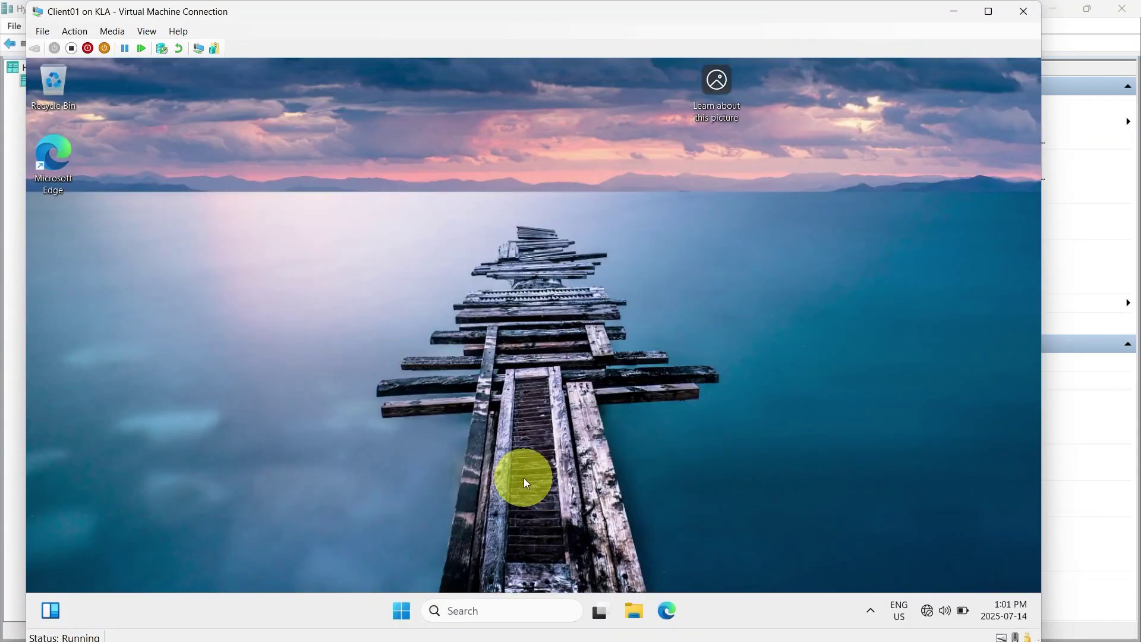
Run lusrmgr from the Run box, then rerun it as lusrmgr.msc after the cannot-find error
{"action": "left_click", "coordinate": [403, 615]}
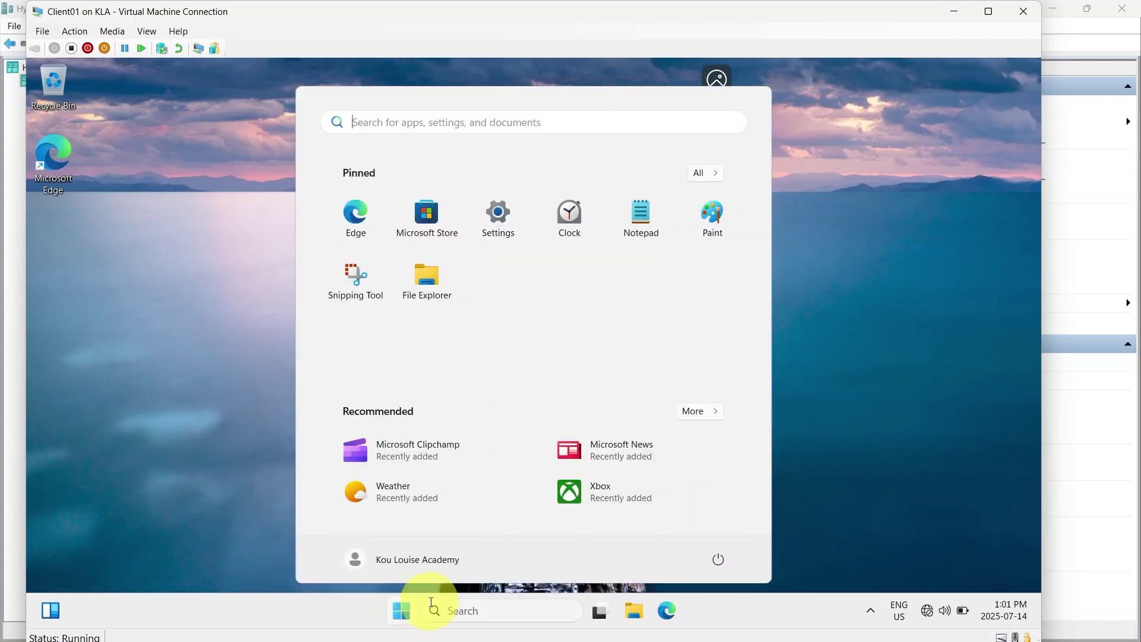
{"action": "key", "text": "super+r"}
{"action": "type", "text": "lusrmgr"}
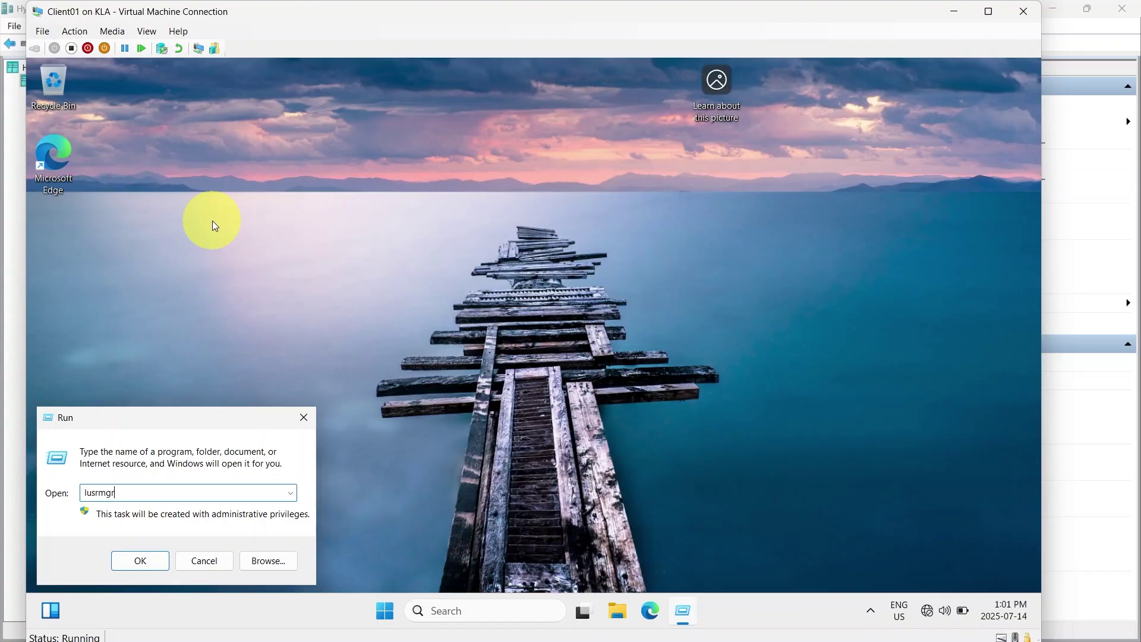
{"action": "left_click", "coordinate": [150, 562]}
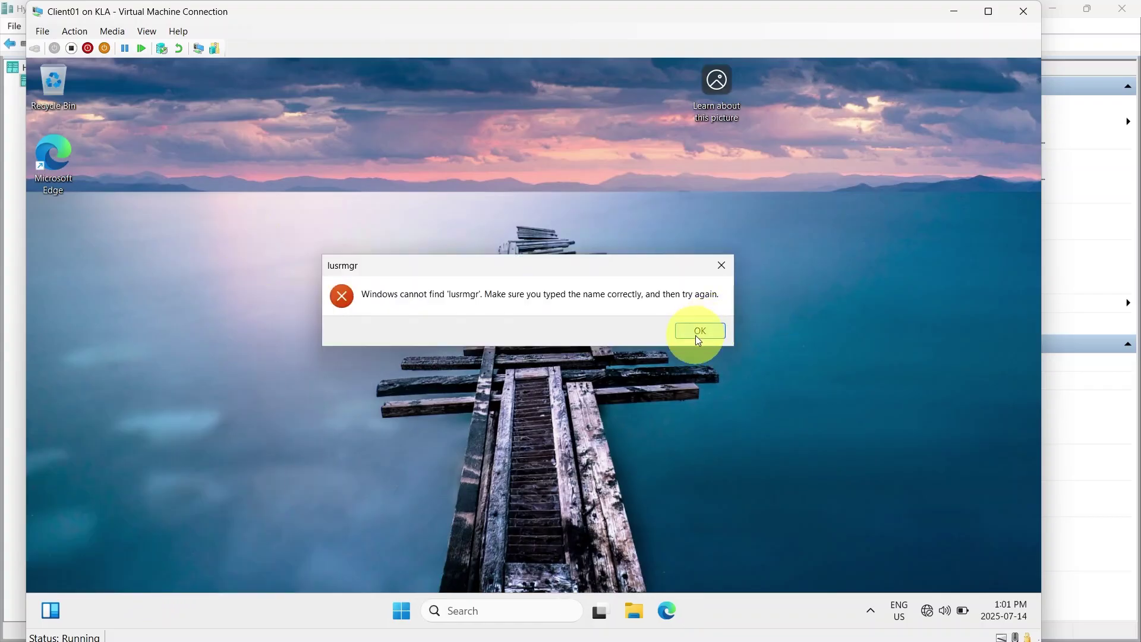
{"action": "left_click", "coordinate": [699, 331]}
{"action": "key", "text": "End"}
{"action": "type", "text": ".msc"}
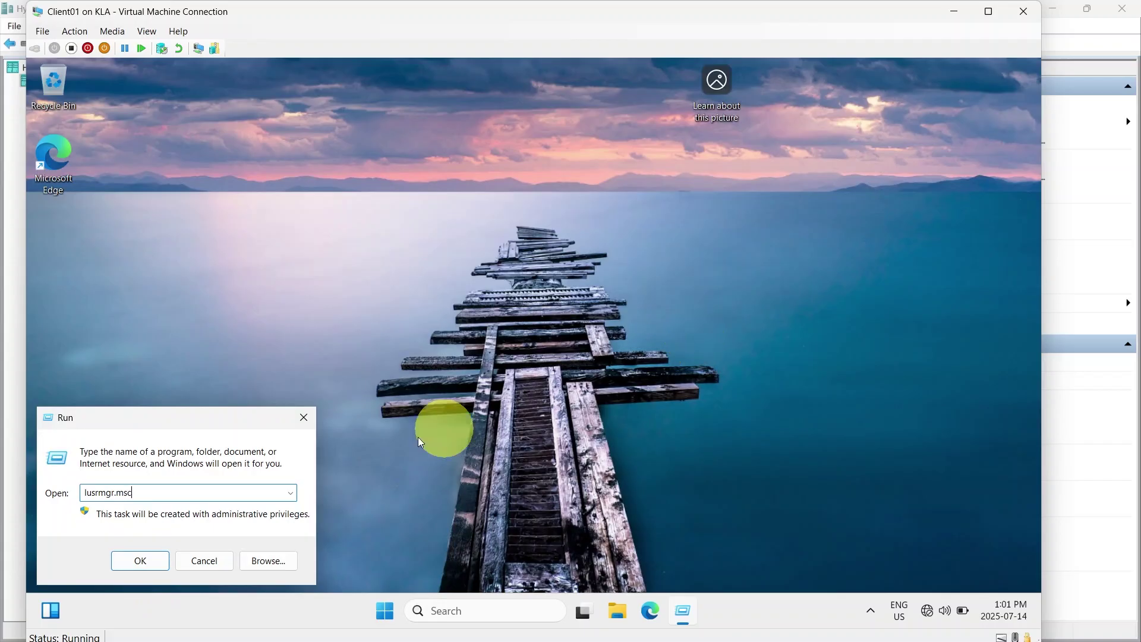
{"action": "left_click", "coordinate": [135, 562]}
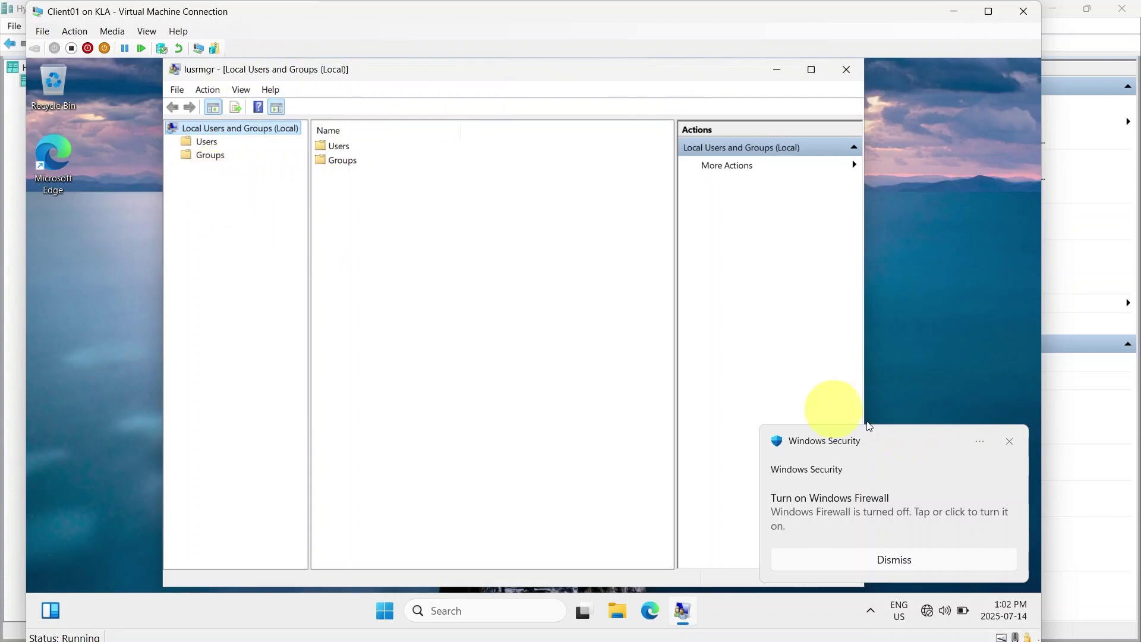
Dismiss the firewall toast, browse the Administrator and other local users, view Groups, then minimise
{"action": "left_click", "coordinate": [1012, 443]}
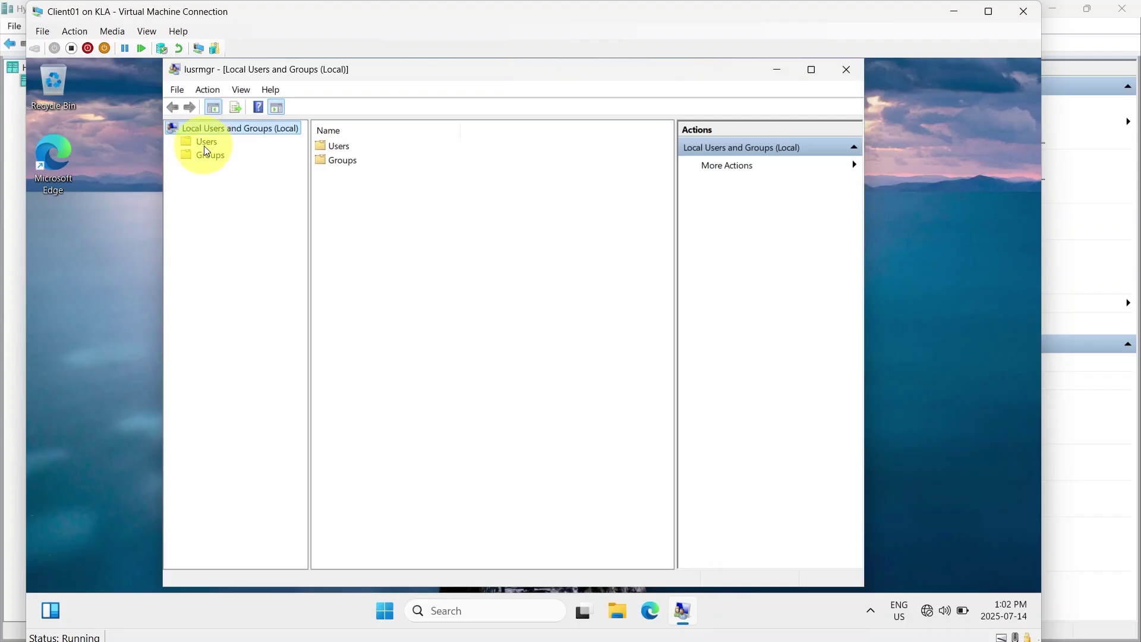
{"action": "left_click", "coordinate": [205, 145]}
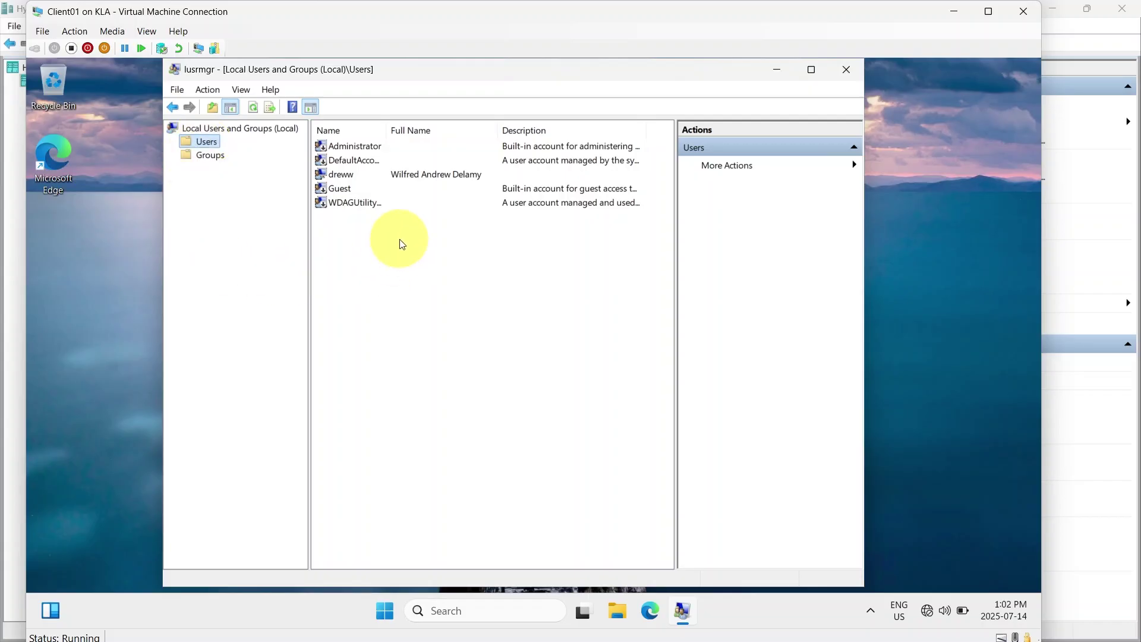
{"action": "left_click", "coordinate": [354, 148]}
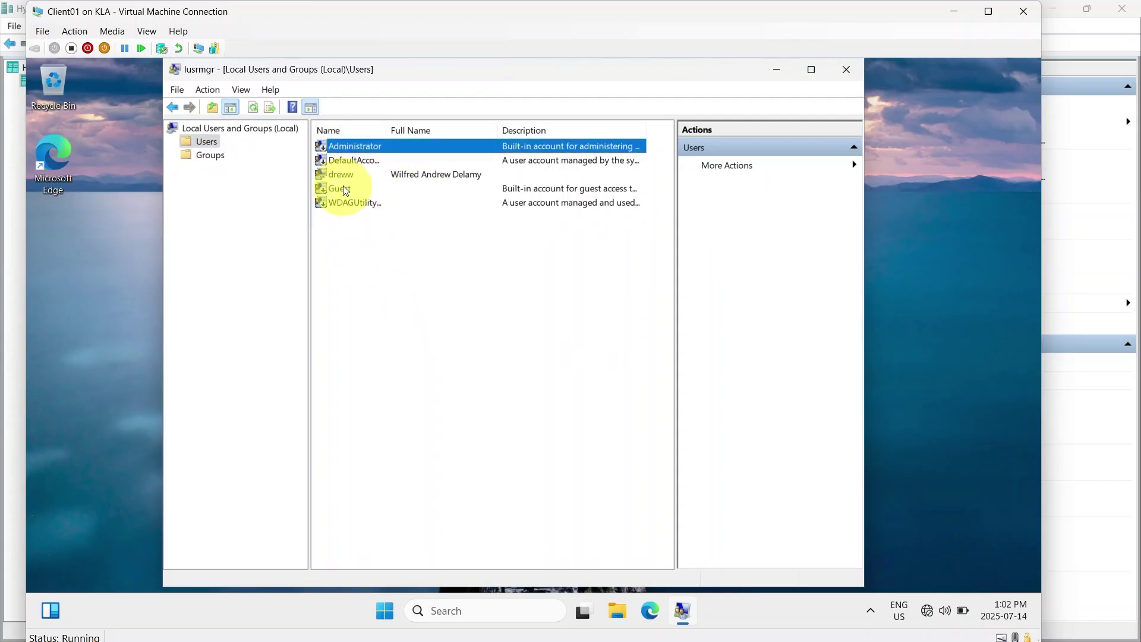
{"action": "left_click", "coordinate": [344, 175]}
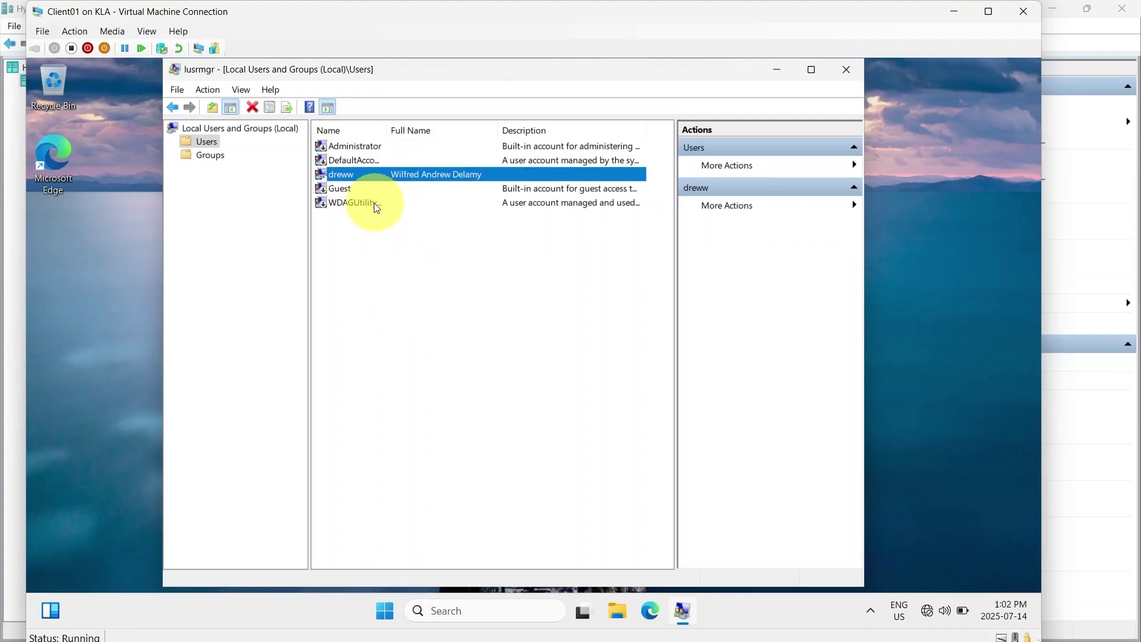
{"action": "left_click", "coordinate": [385, 266]}
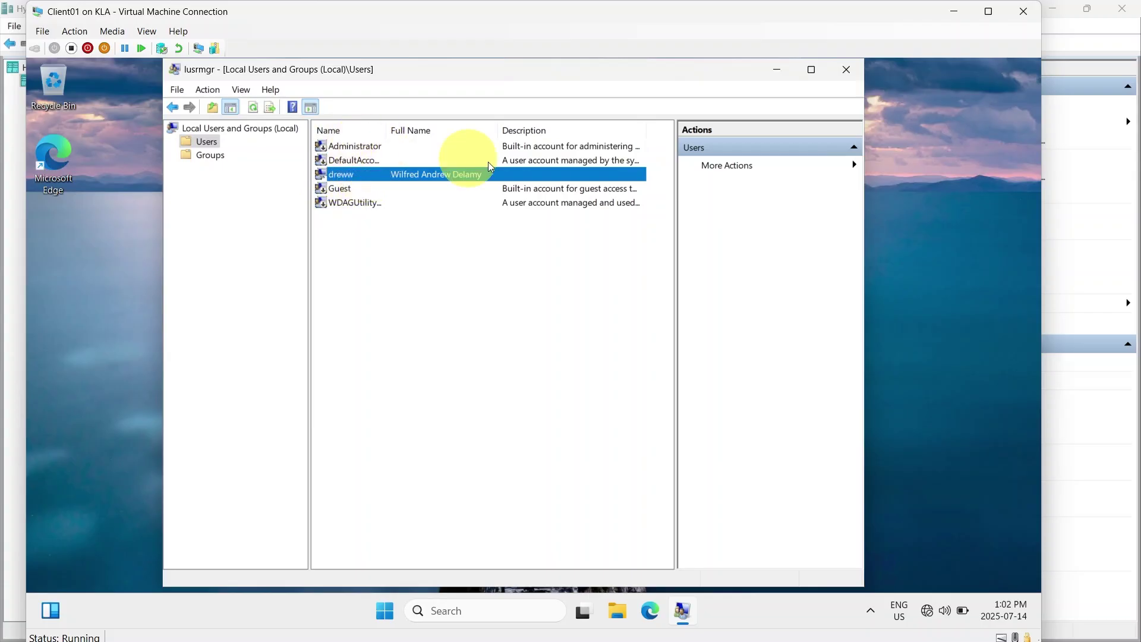
{"action": "left_click", "coordinate": [210, 155]}
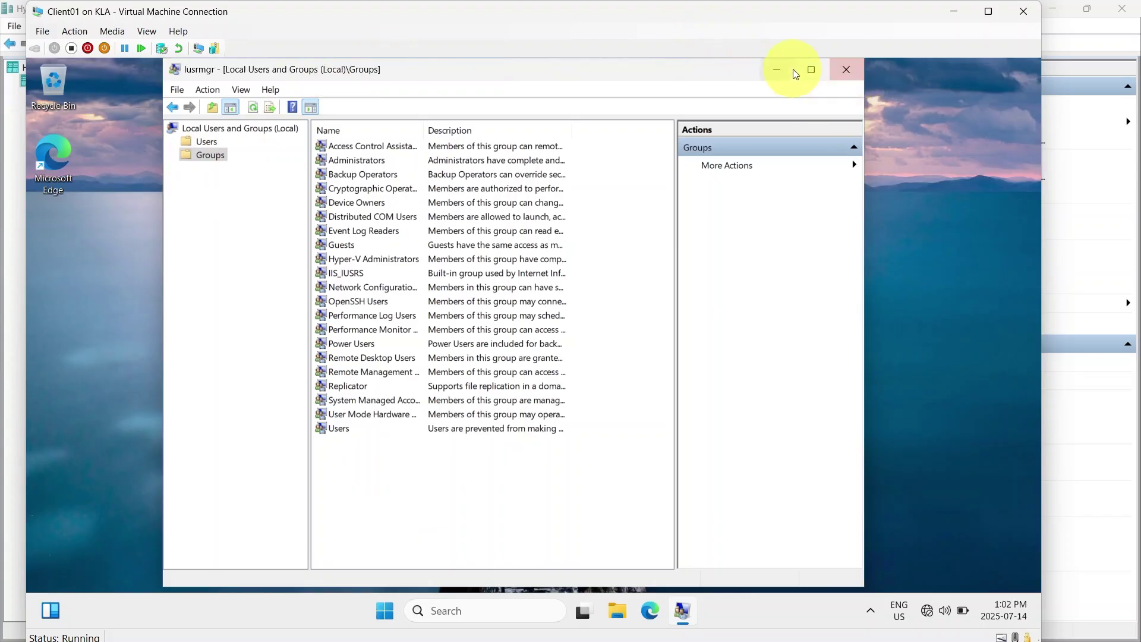
{"action": "left_click", "coordinate": [774, 70]}
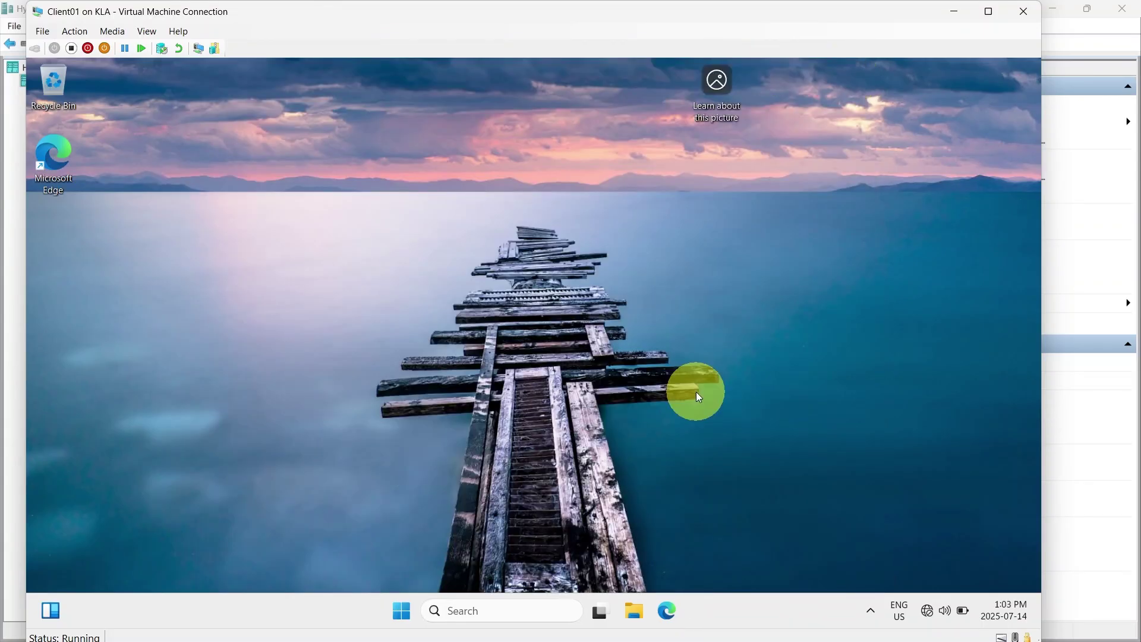